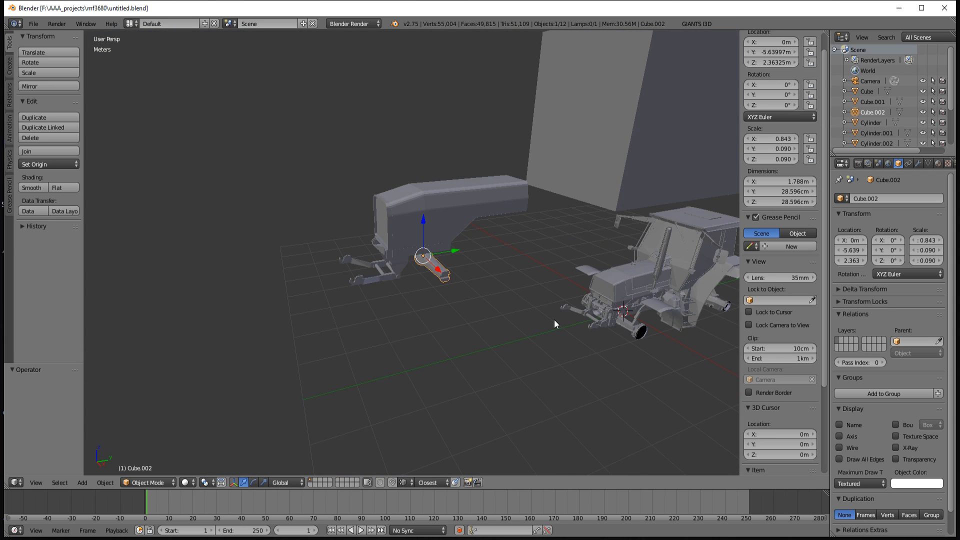
Step: Examine the selected arm and the front linkage beneath the tractor hood from several angles
scroll(524, 301, up, 2)
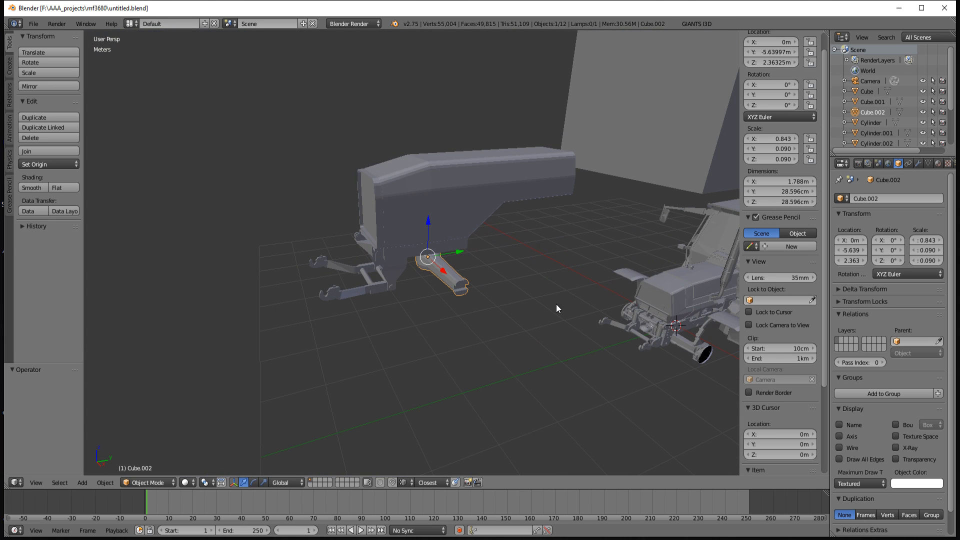
middle_drag(542, 309, 516, 325)
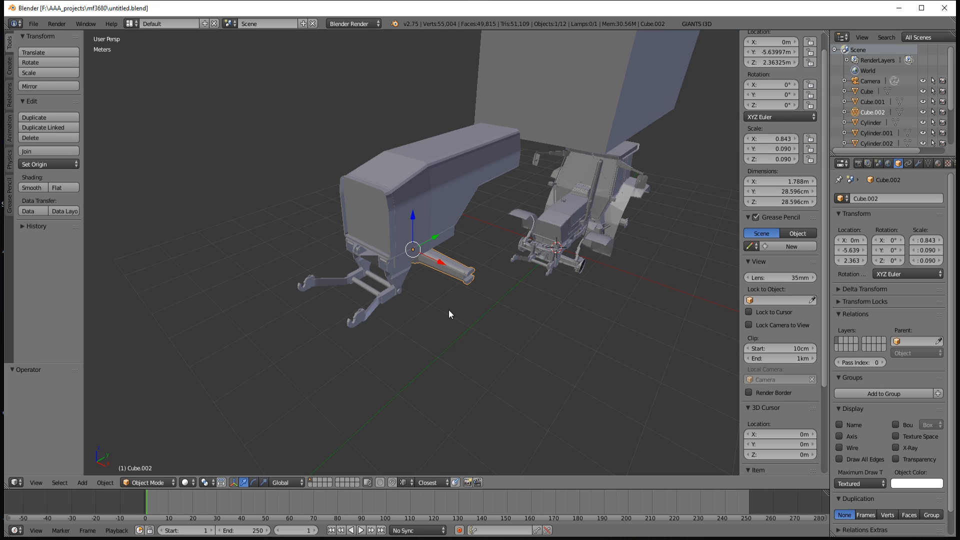
scroll(450, 315, up, 2)
scroll(450, 315, down, 2)
scroll(465, 320, up, 1)
middle_drag(481, 324, 476, 302)
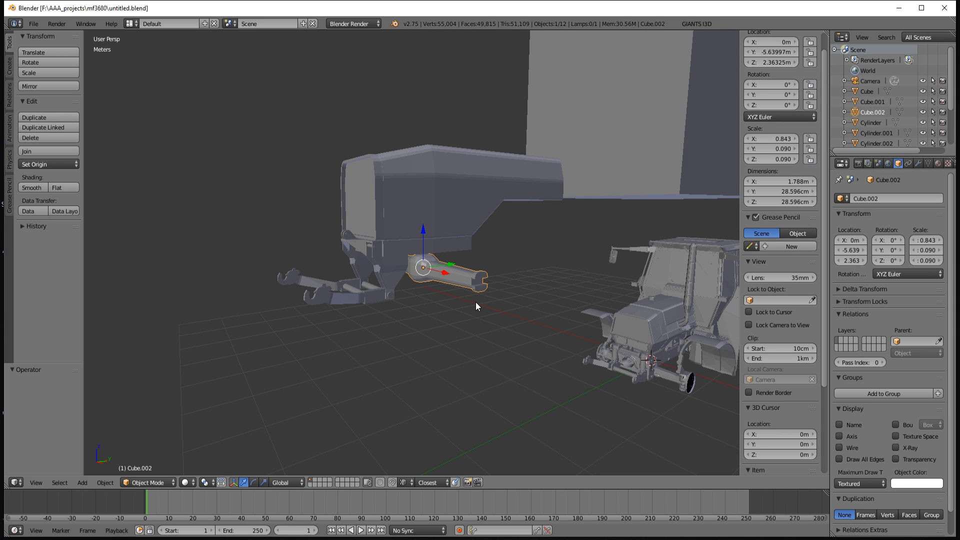
Step: Leave the Blender scene and bring up the compaction and tillage notes in Notepad++ in a reduced window
click(944, 8)
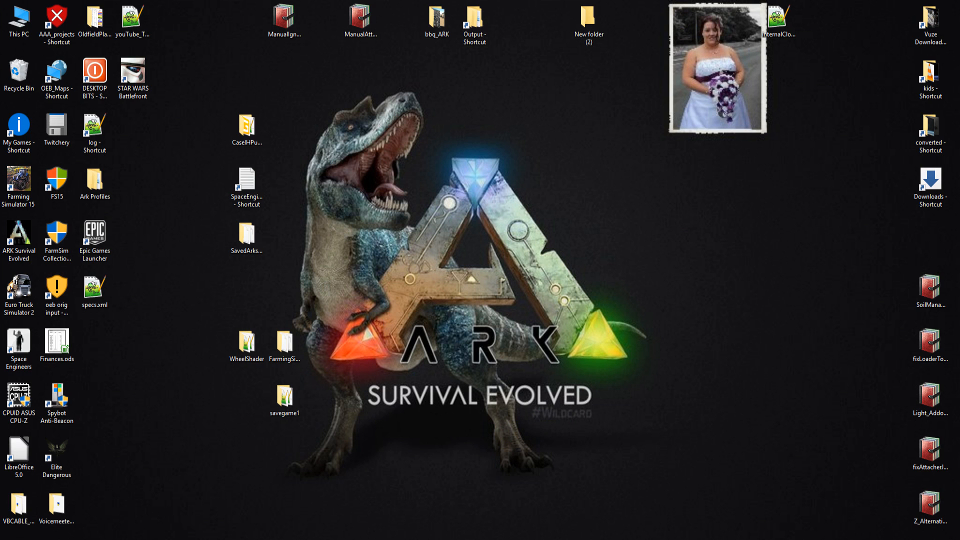
click(260, 539)
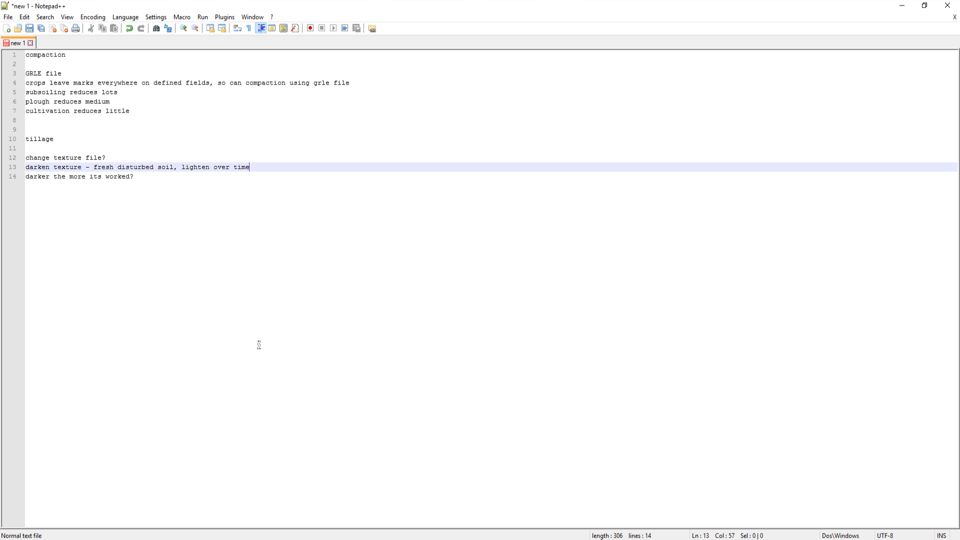
click(925, 6)
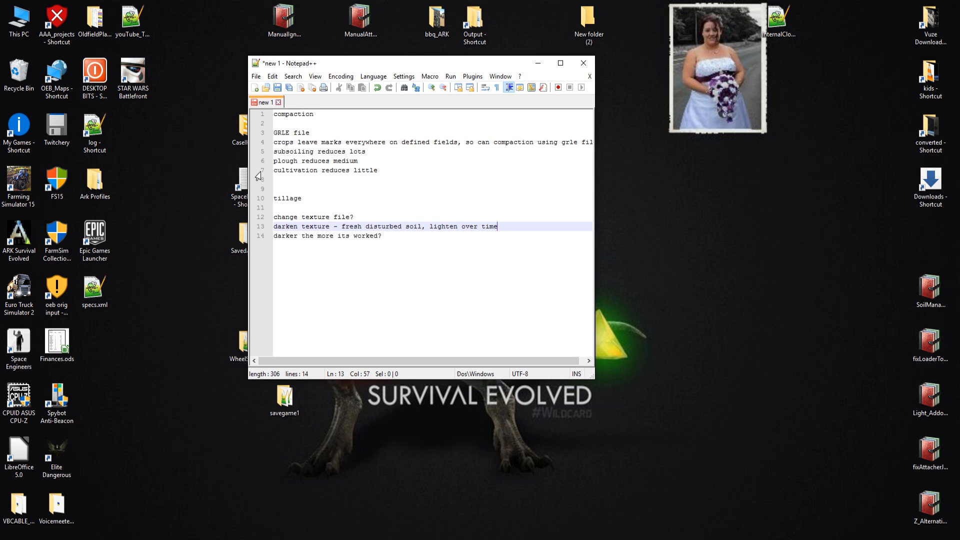
Step: From the desktop's FS15 shortcut, open the folder mods\OEB_OldfieldFarm\map\textures\terrain
double_click(55, 181)
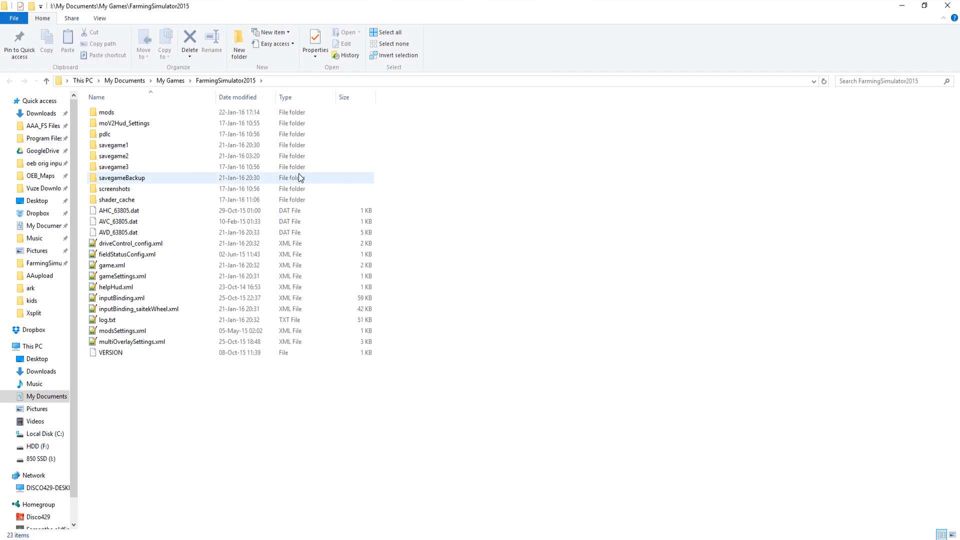
double_click(122, 112)
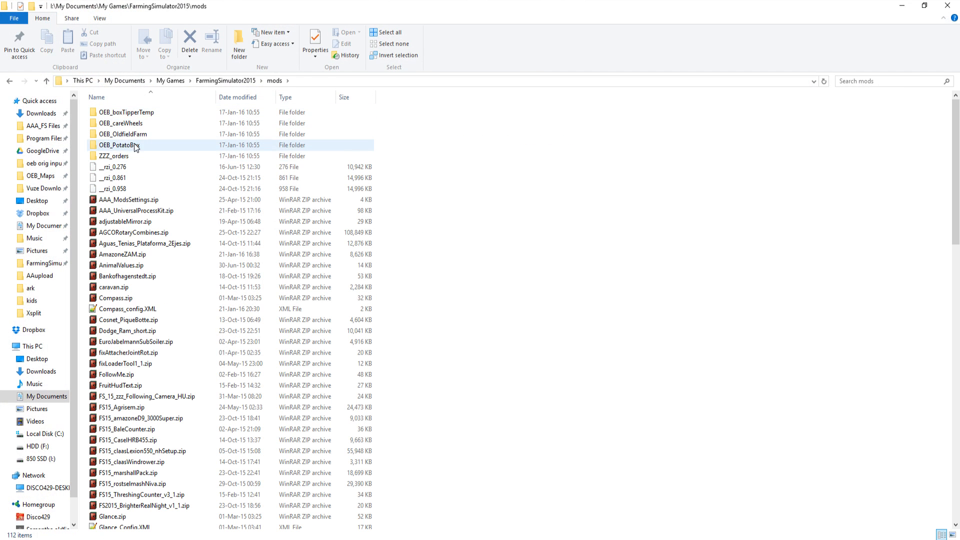
double_click(140, 134)
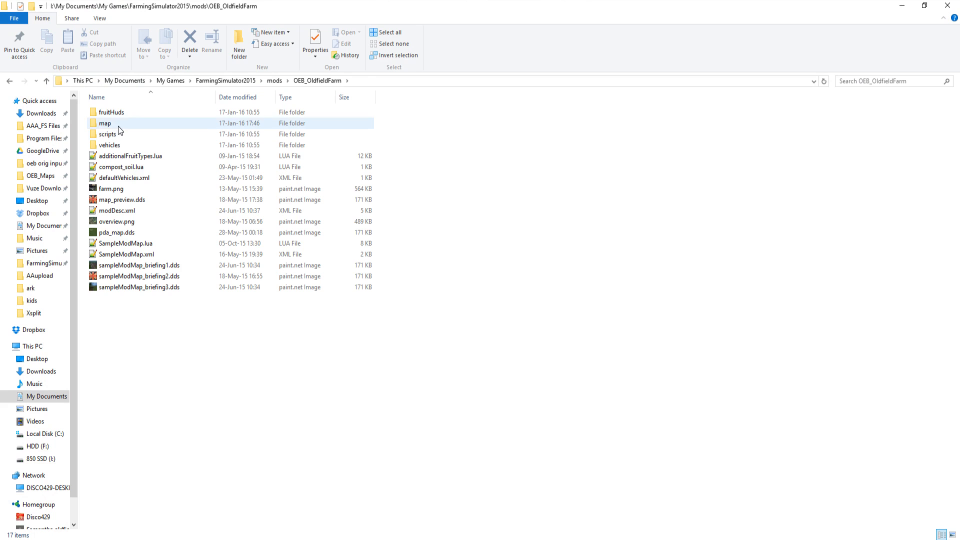
double_click(118, 127)
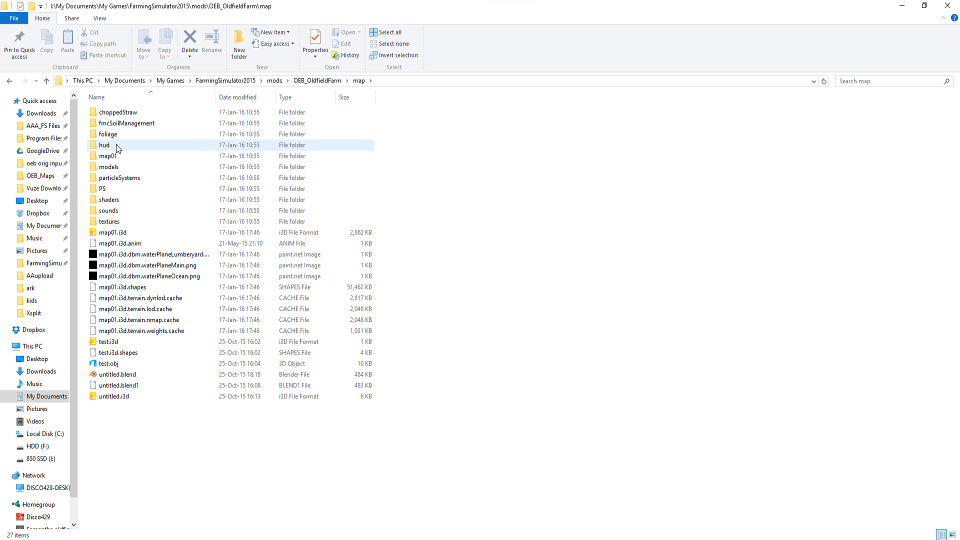
double_click(115, 226)
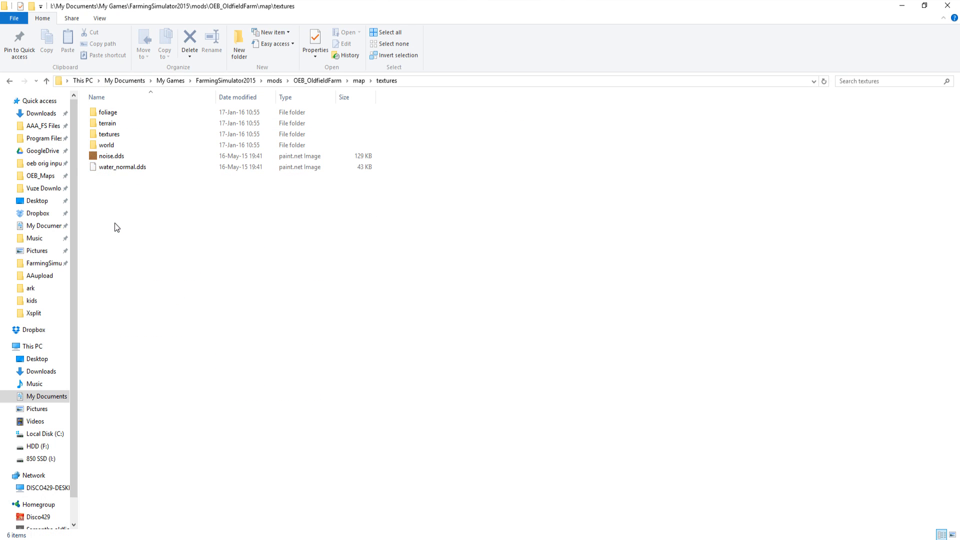
double_click(114, 125)
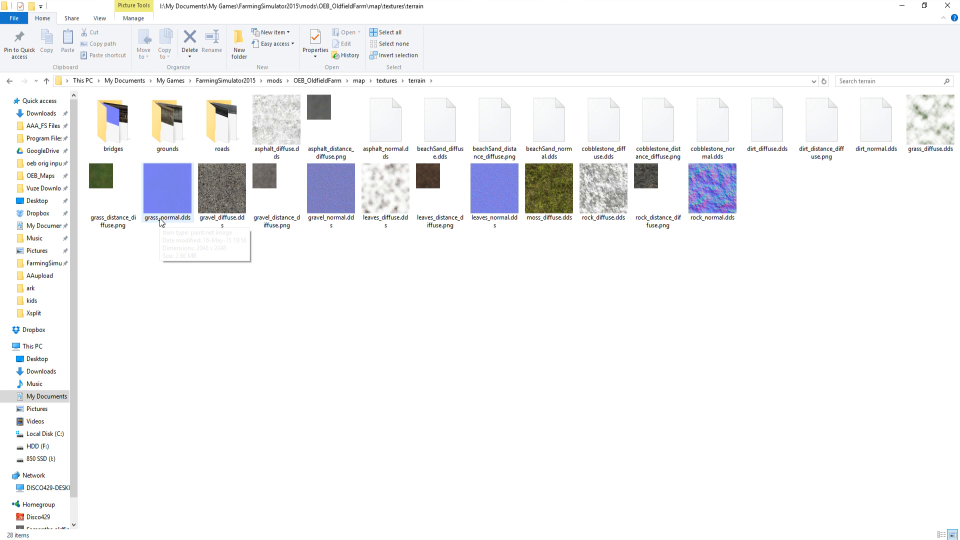
Step: Look through the grounds, bridges and roads subfolders of the terrain textures
double_click(170, 133)
click(50, 82)
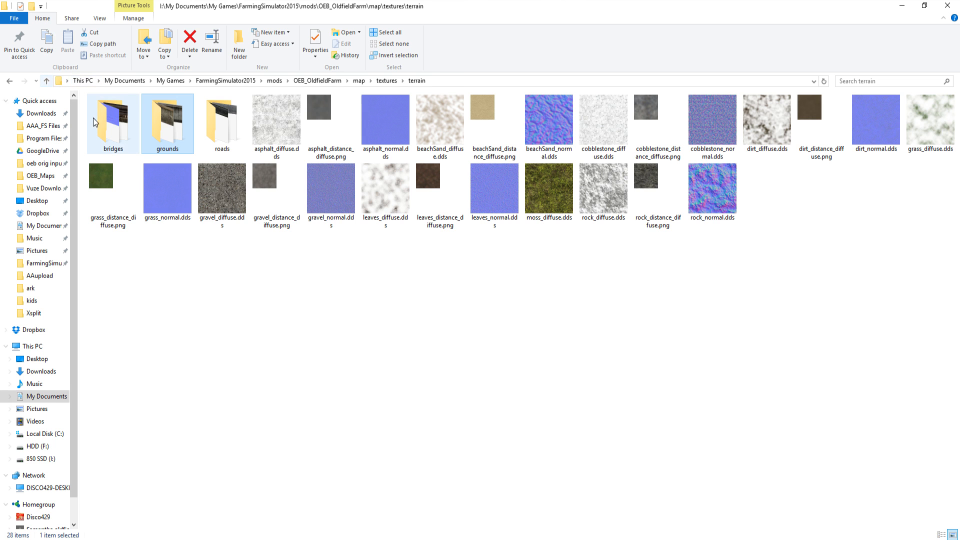
double_click(113, 123)
click(48, 81)
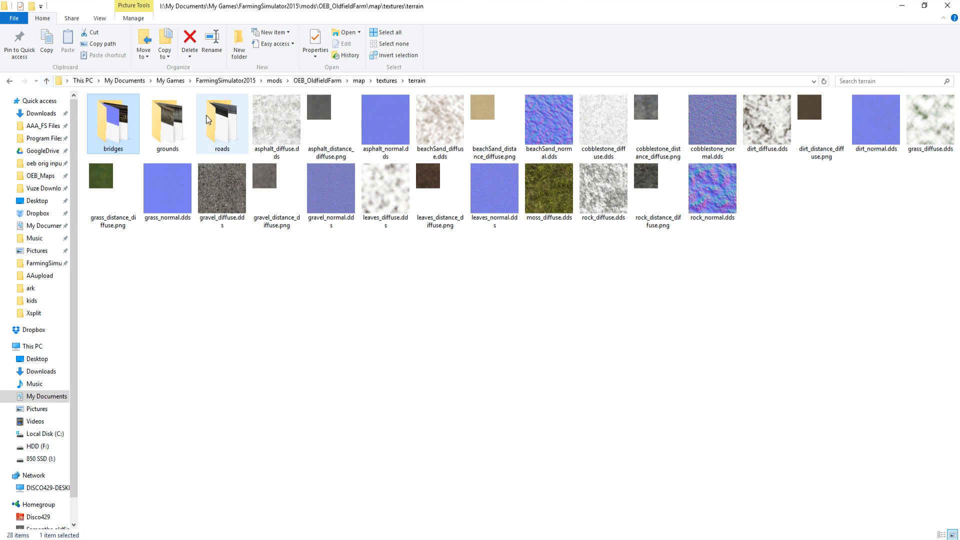
double_click(211, 115)
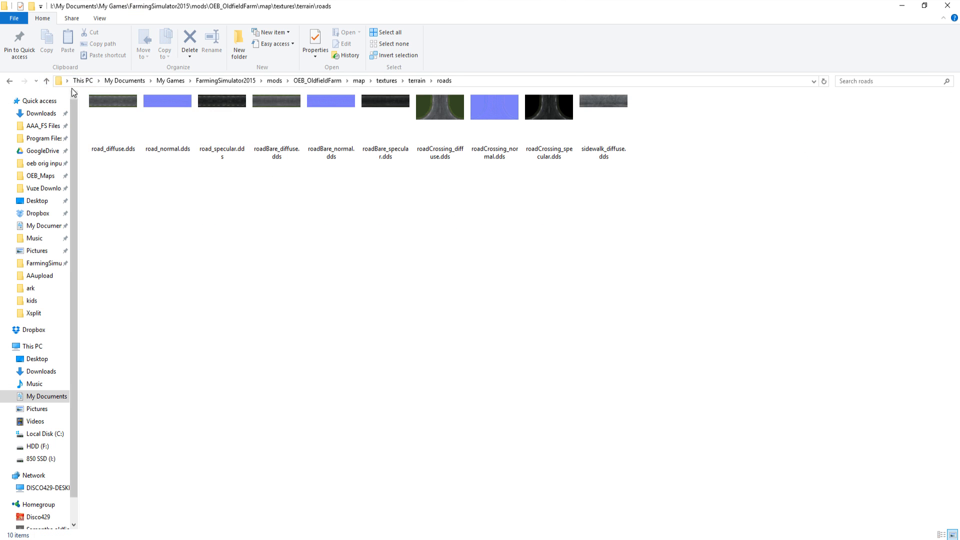
click(47, 81)
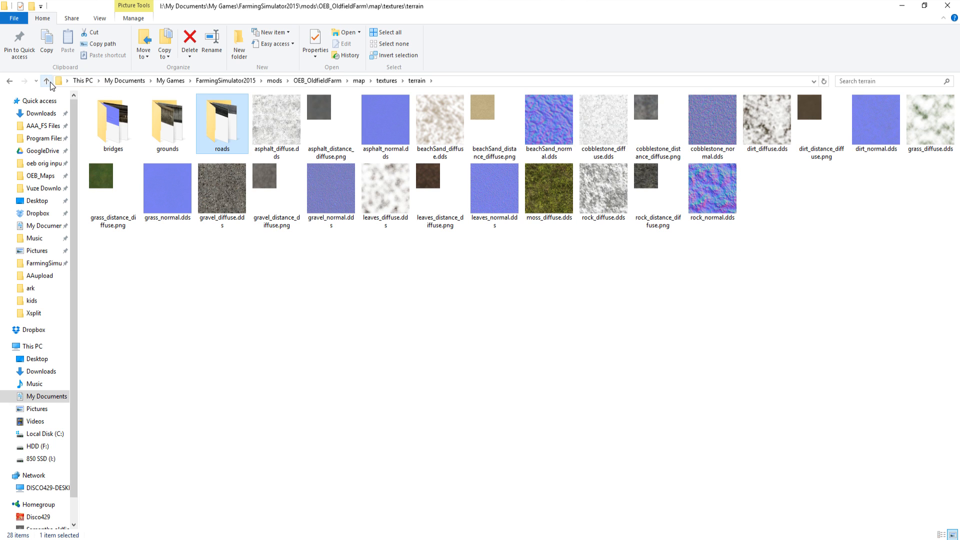
Step: Check the world texture folder, and browse the image files in the inner textures folder
click(50, 83)
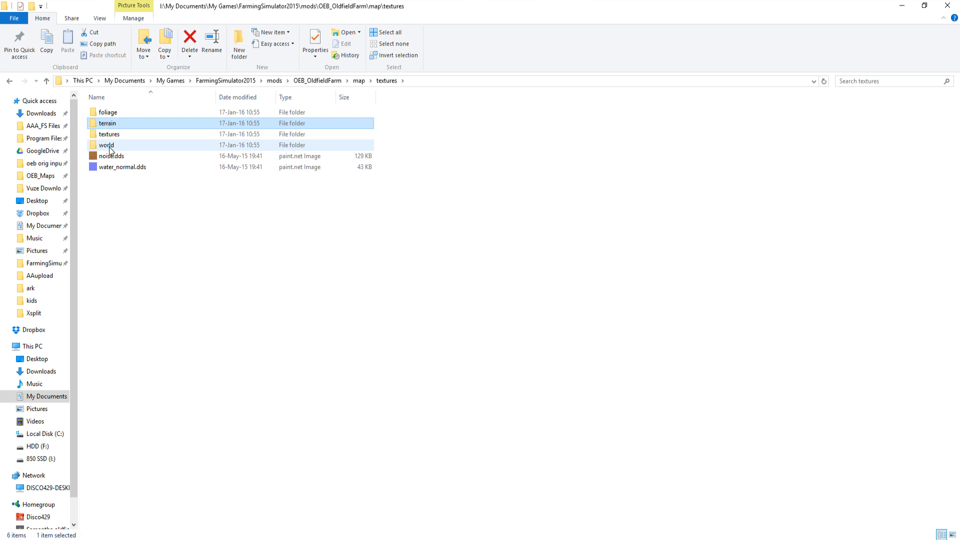
double_click(107, 146)
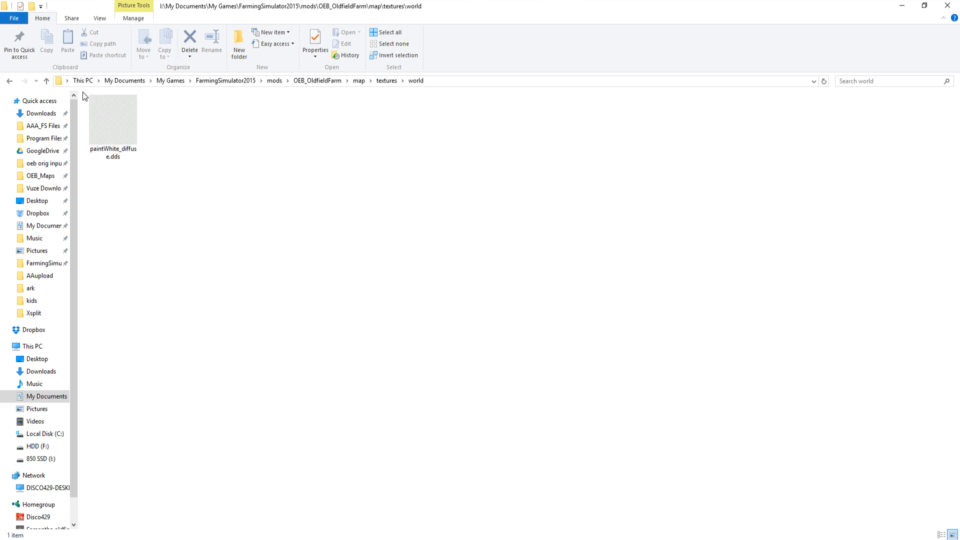
click(47, 81)
double_click(107, 137)
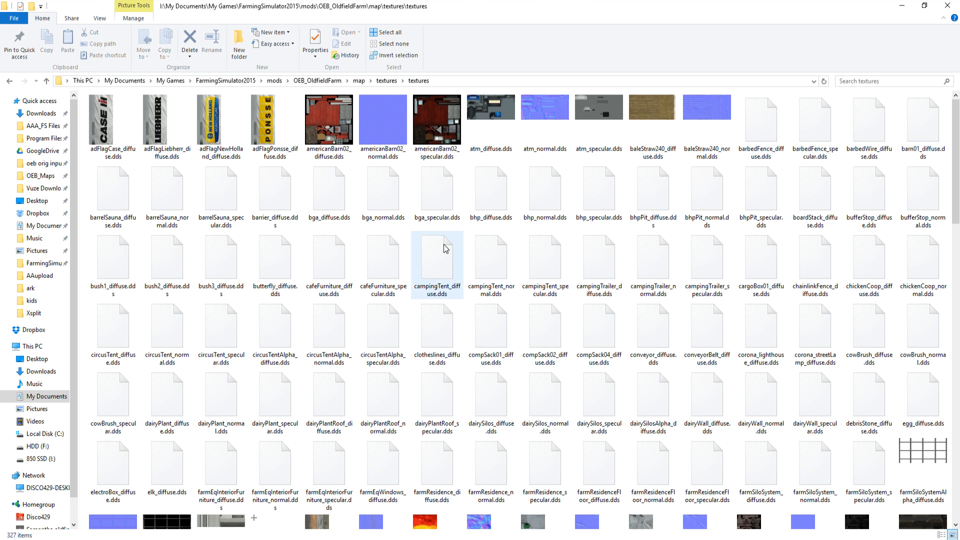
scroll(695, 293, down, 6)
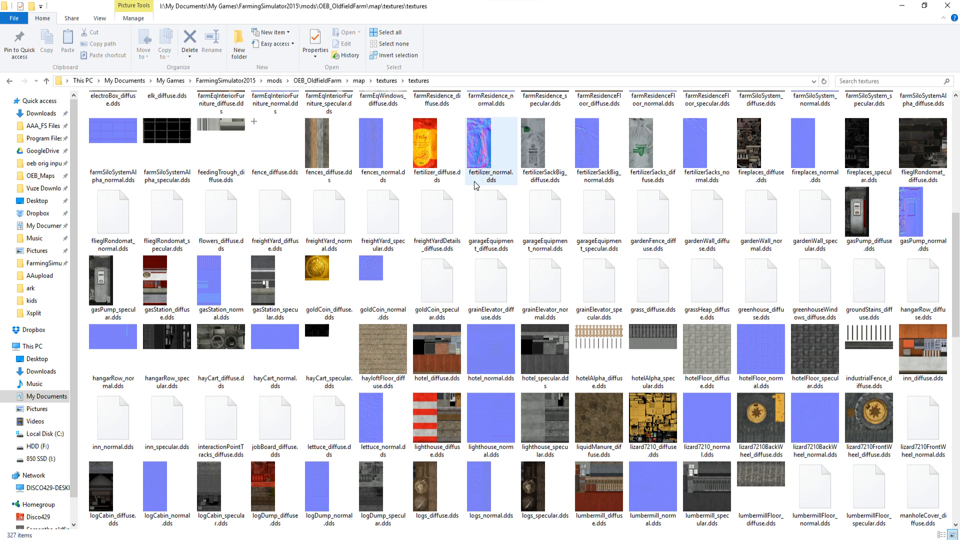
scroll(799, 353, down, 3)
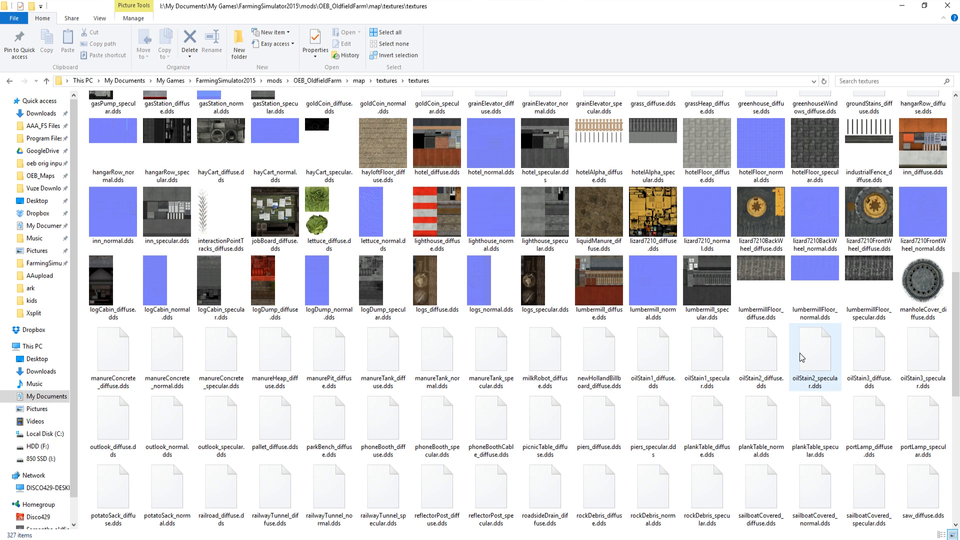
scroll(794, 350, up, 10)
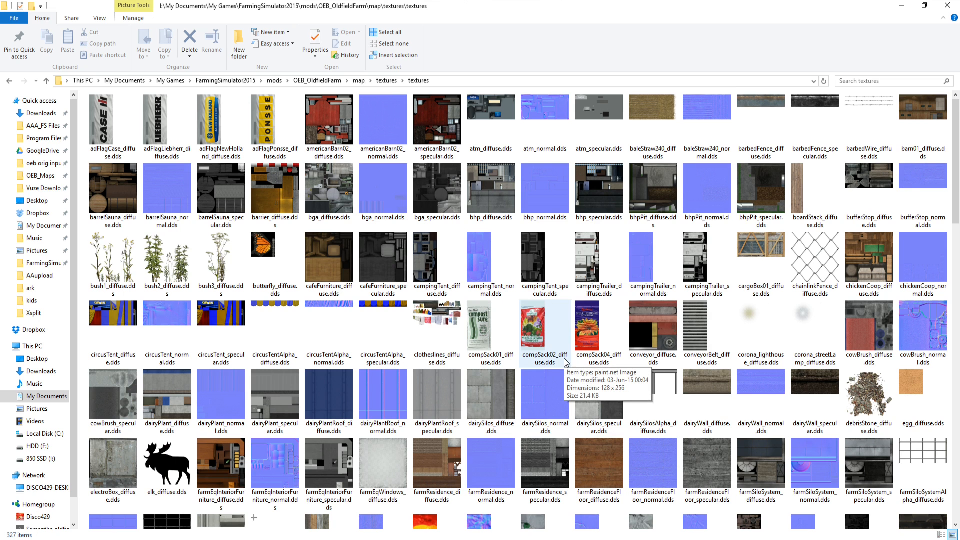
Step: Search the inner textures folder for "plou" and clear the search
click(843, 81)
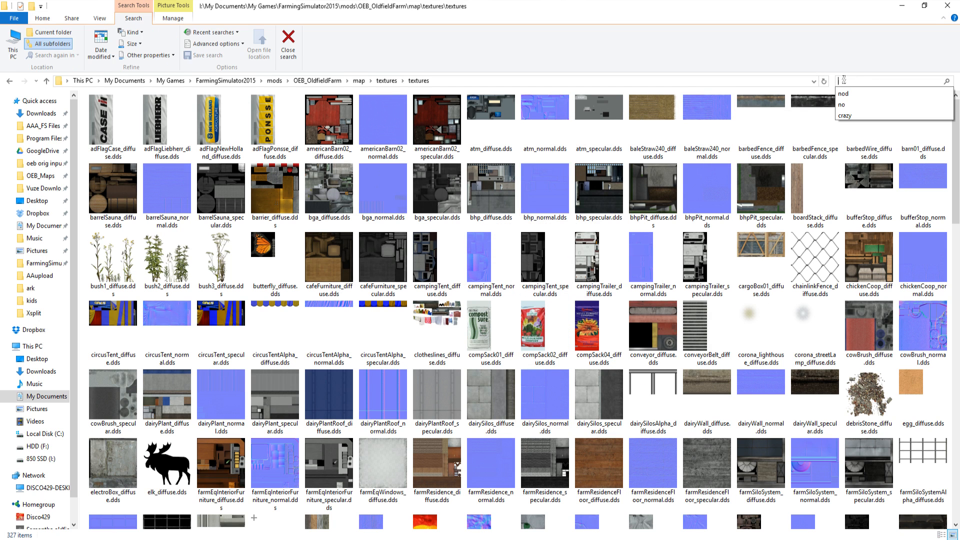
text(plou)
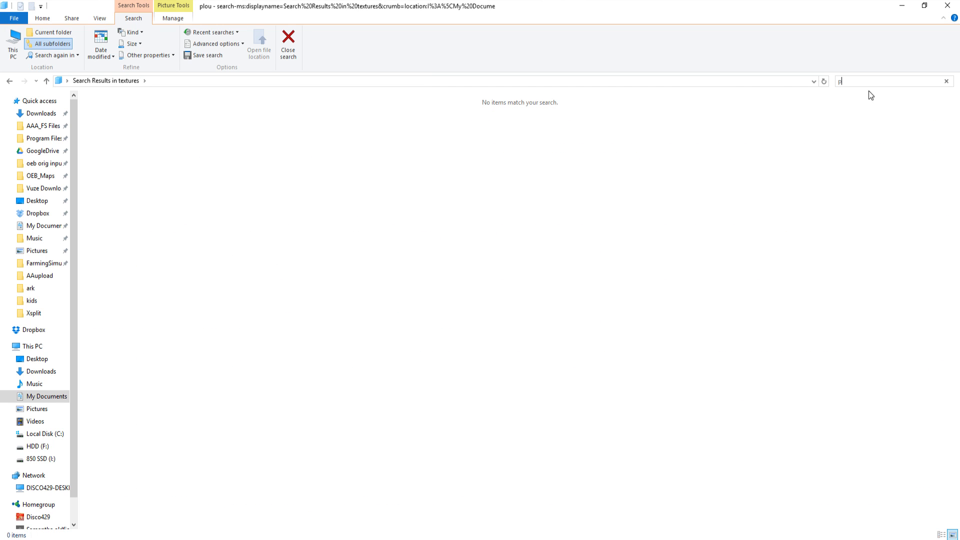
key(BackSpace)
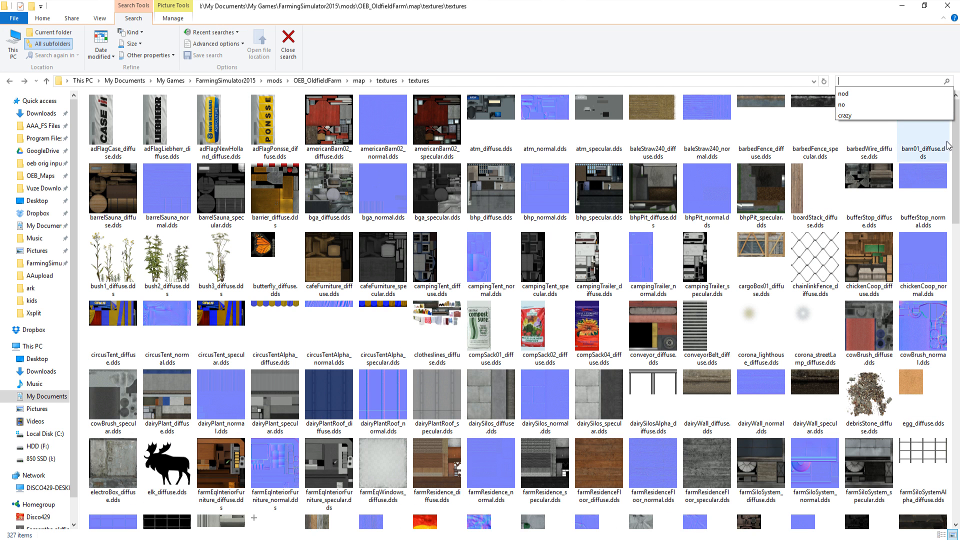
Step: Browse the remaining texture files, recheck the world folder and return to the map folder
drag(955, 150, 959, 455)
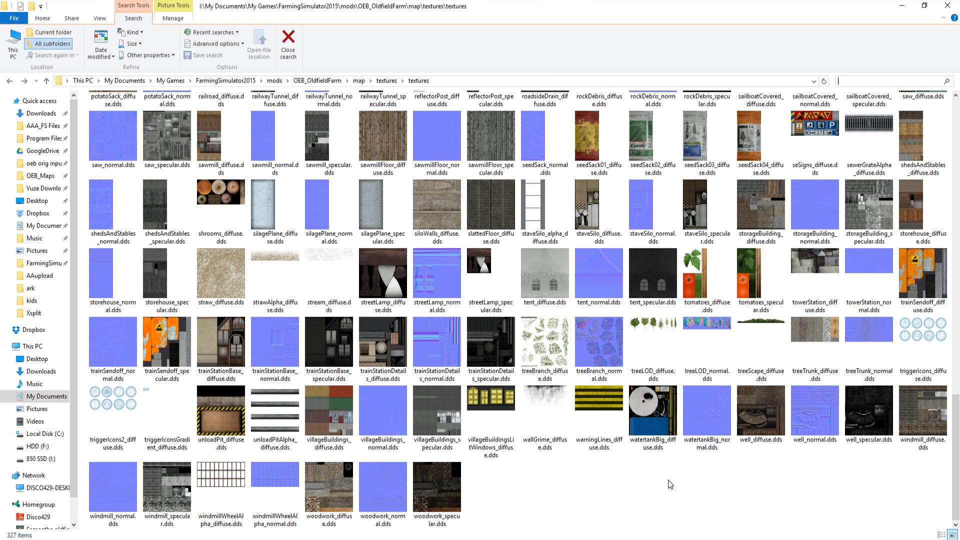
scroll(542, 401, up, 6)
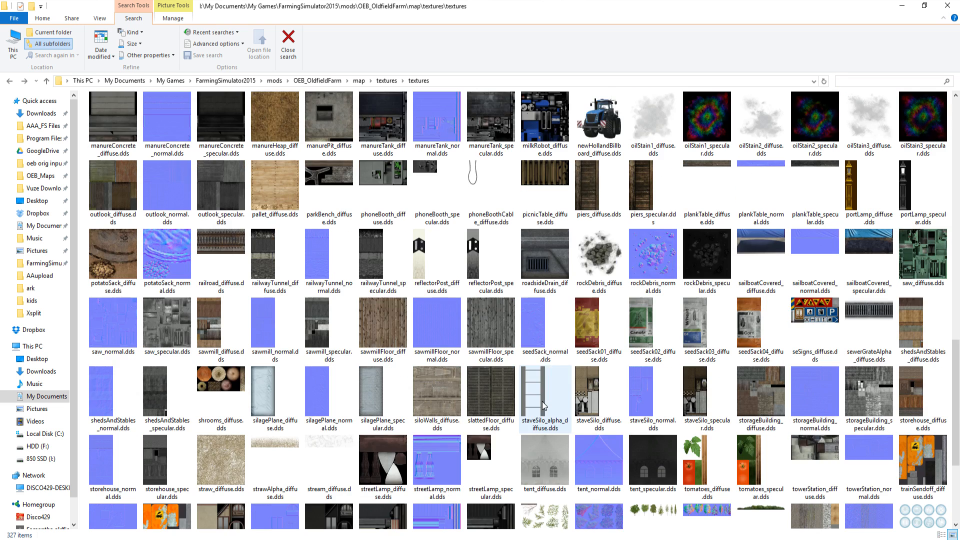
click(46, 81)
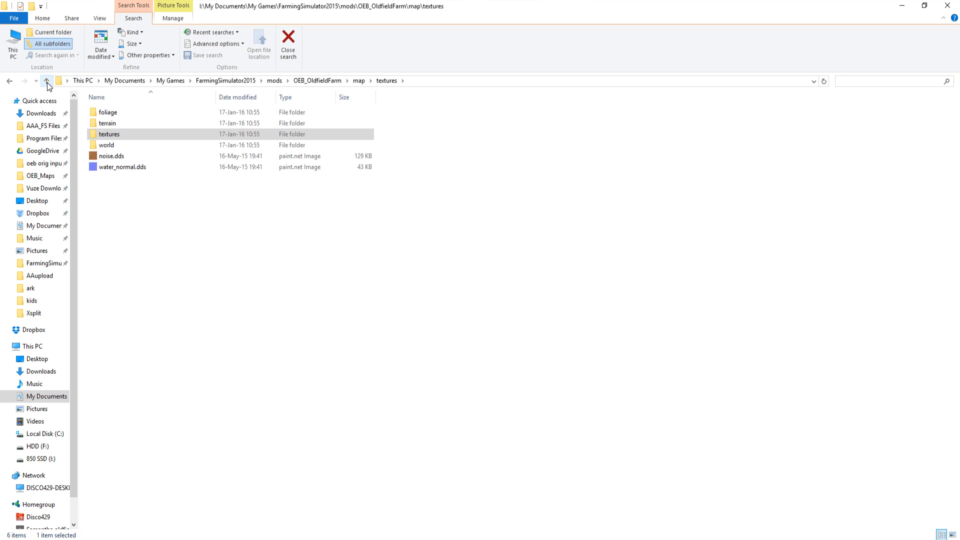
double_click(107, 145)
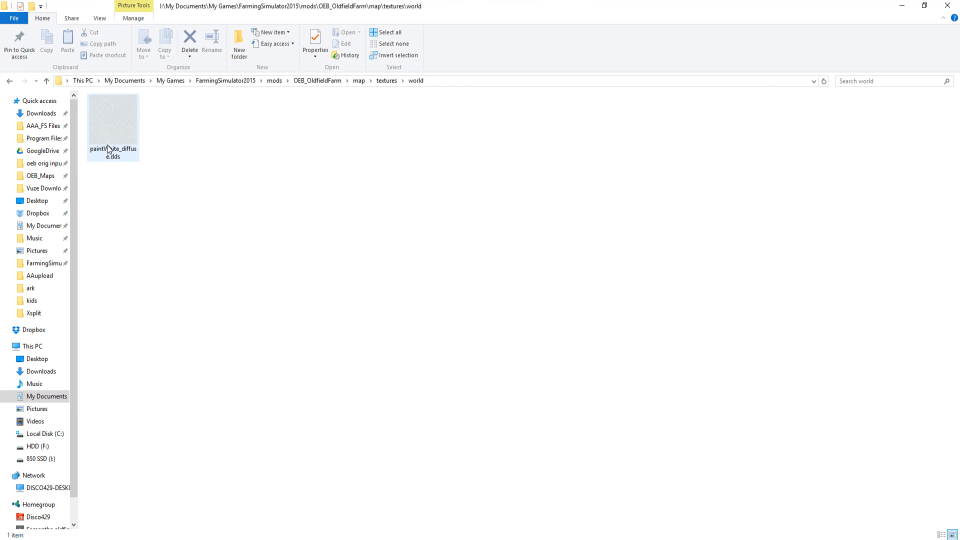
click(47, 81)
click(47, 81)
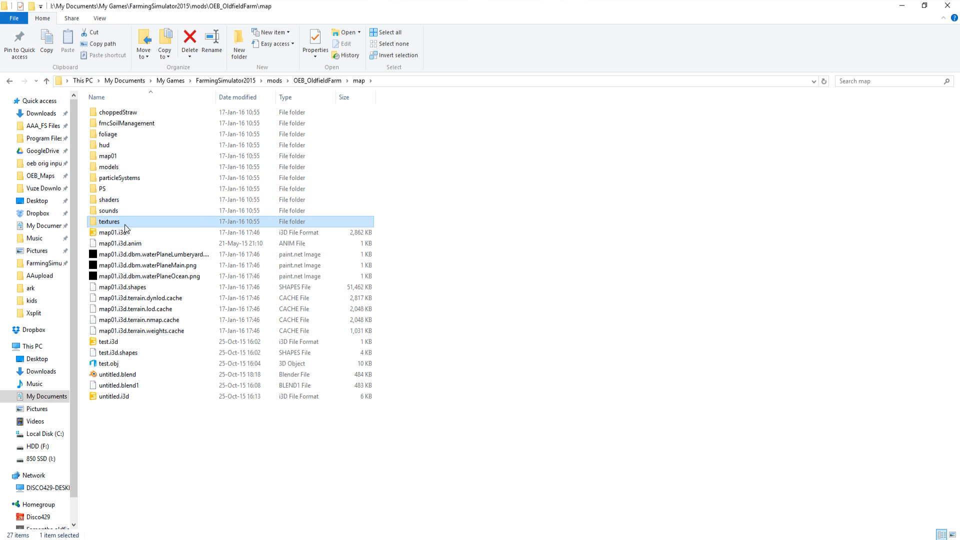
Step: Inspect the contents of the map's shaders and map01 folders, and open its foliage folder
double_click(115, 200)
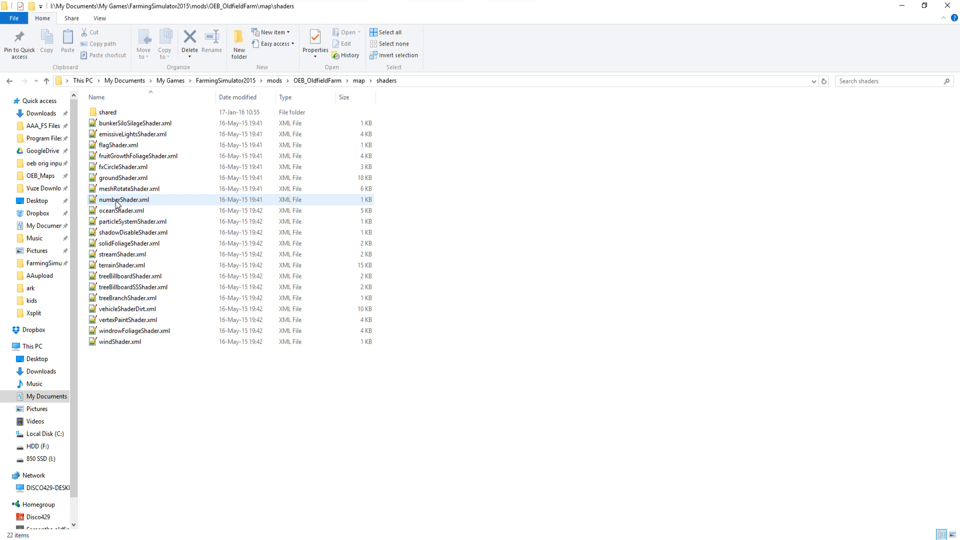
click(47, 81)
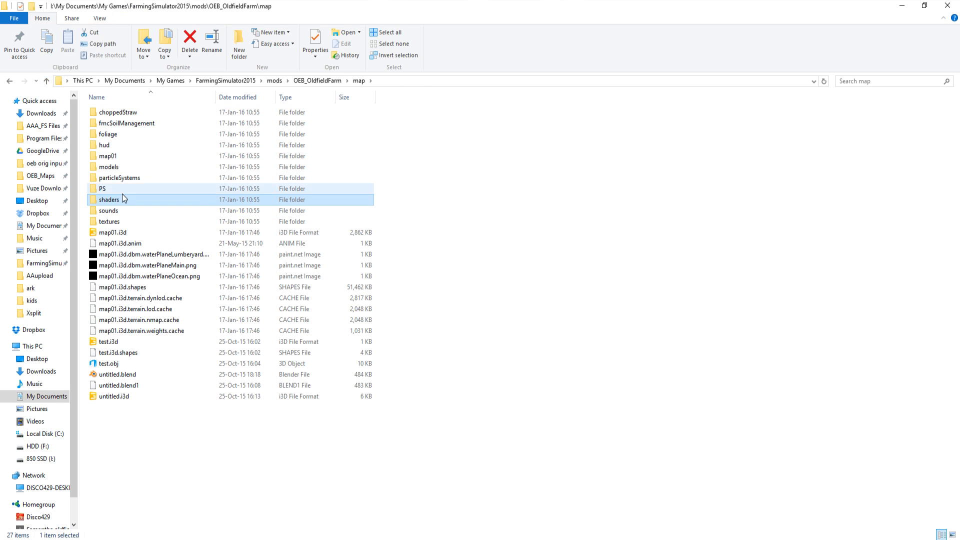
double_click(115, 157)
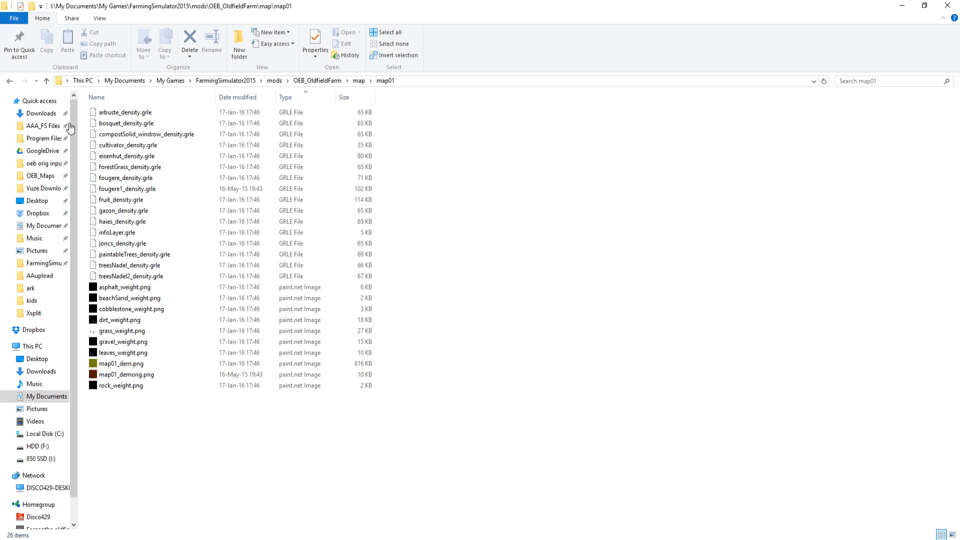
click(46, 80)
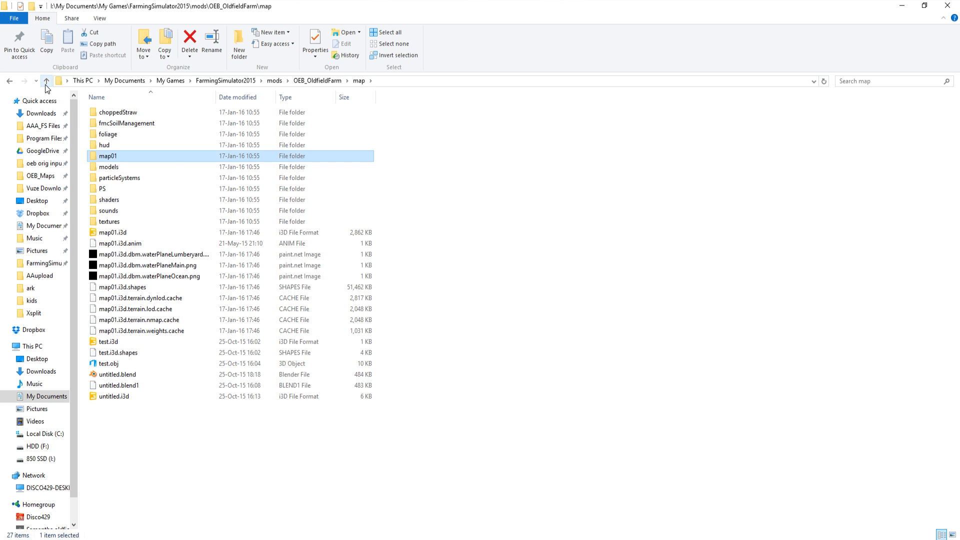
double_click(115, 135)
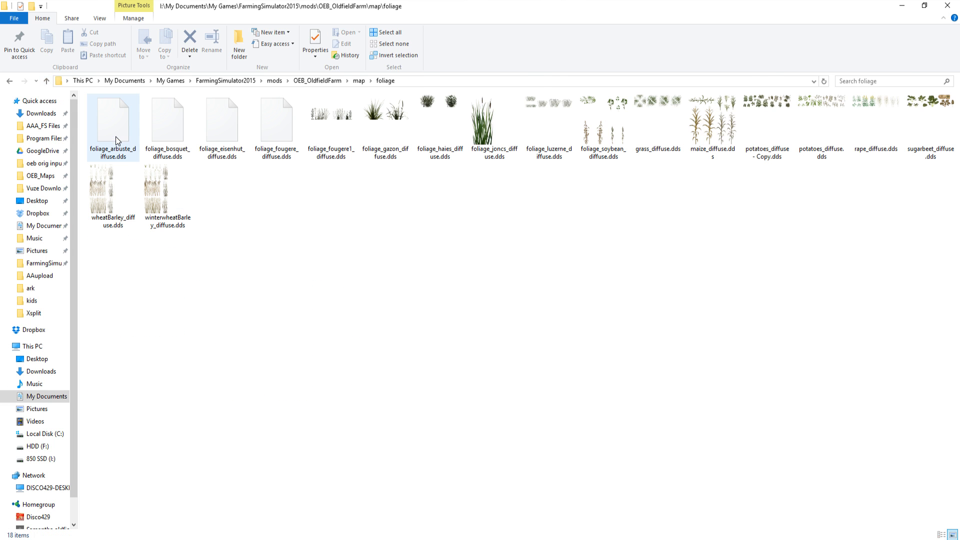
Step: Go back up from the foliage folder to the OEB_OldfieldFarm folder and close the file window
click(46, 81)
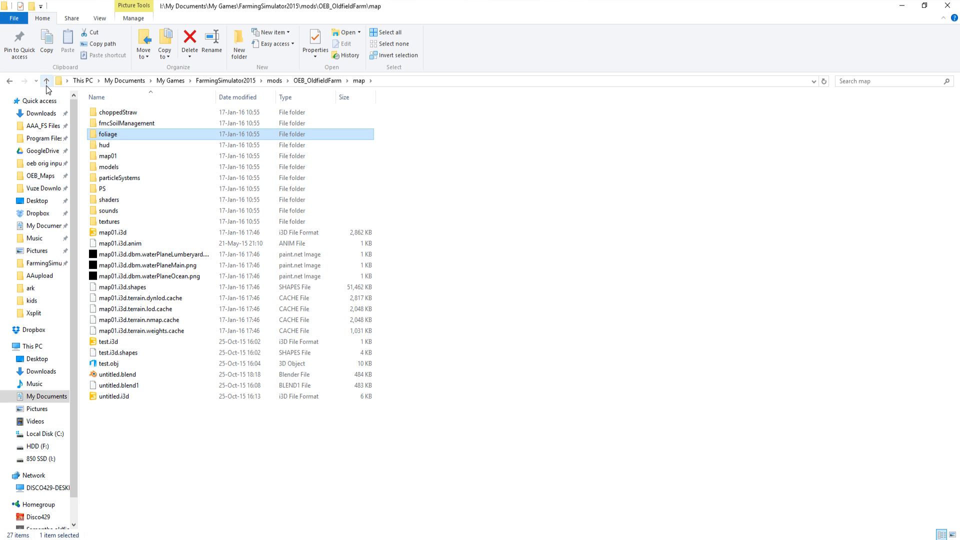
click(47, 81)
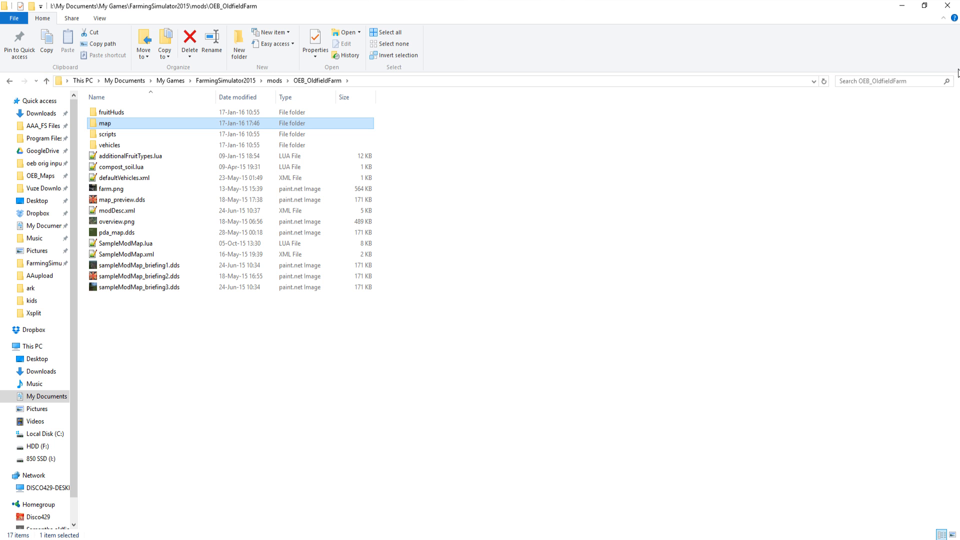
click(947, 6)
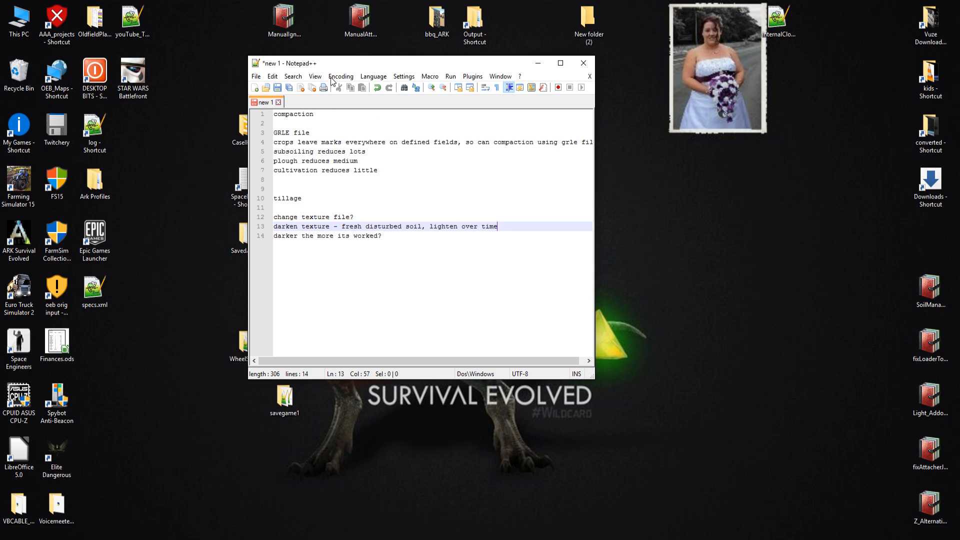
Step: Save the compaction and tillage notes on the desktop as the text file comp_tillage and close the editor
click(277, 88)
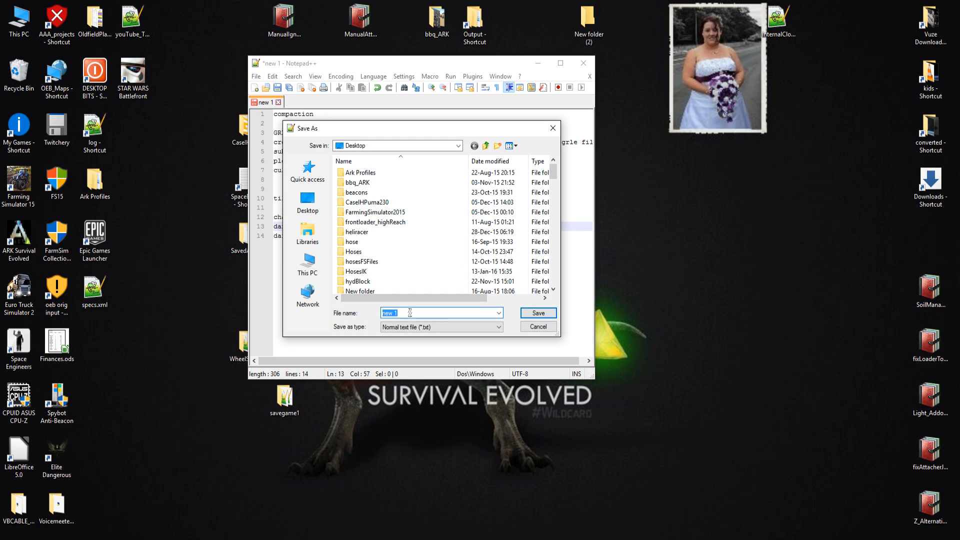
text(co)
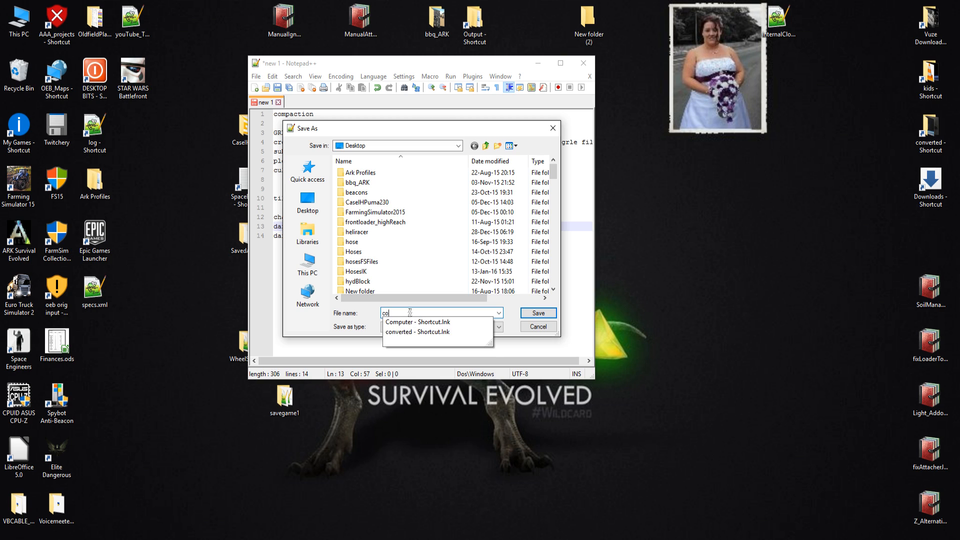
text(mp)
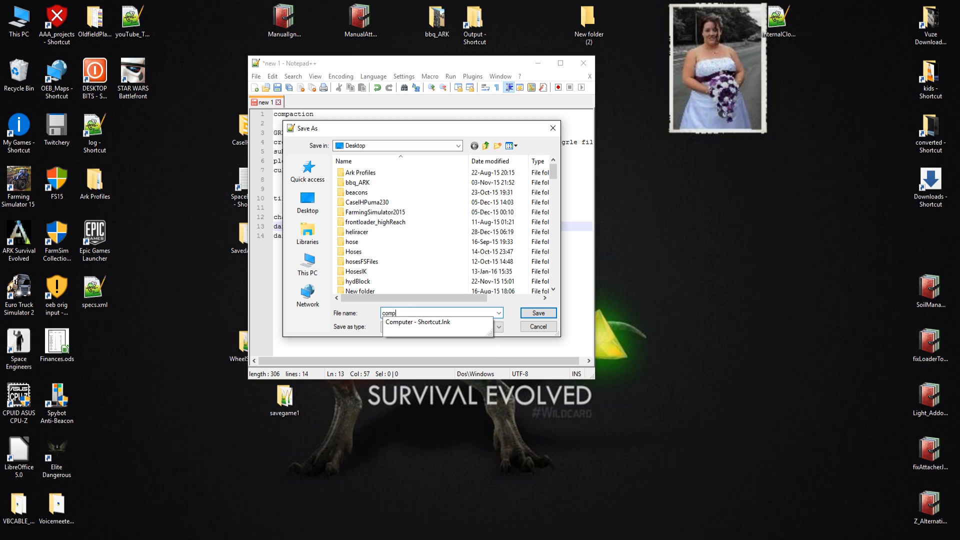
text(_tillage)
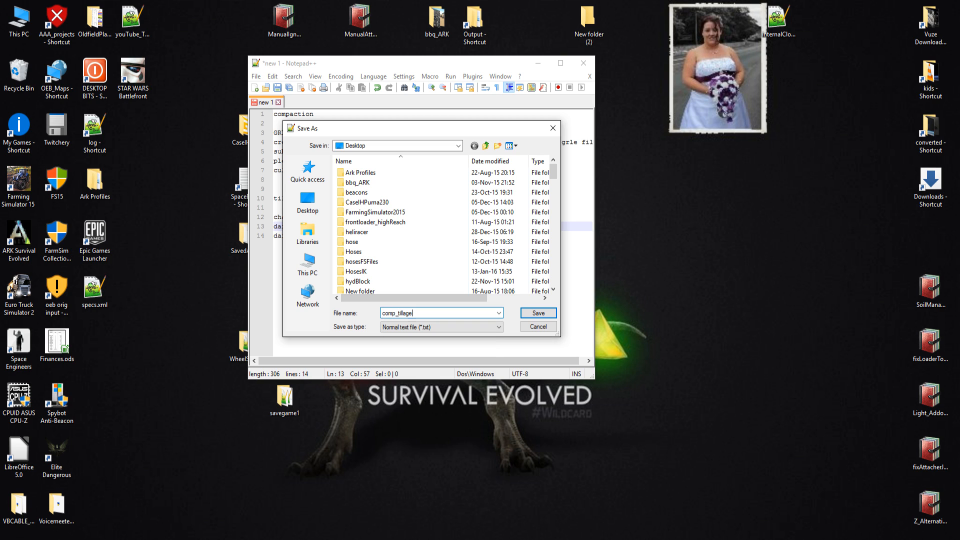
click(518, 315)
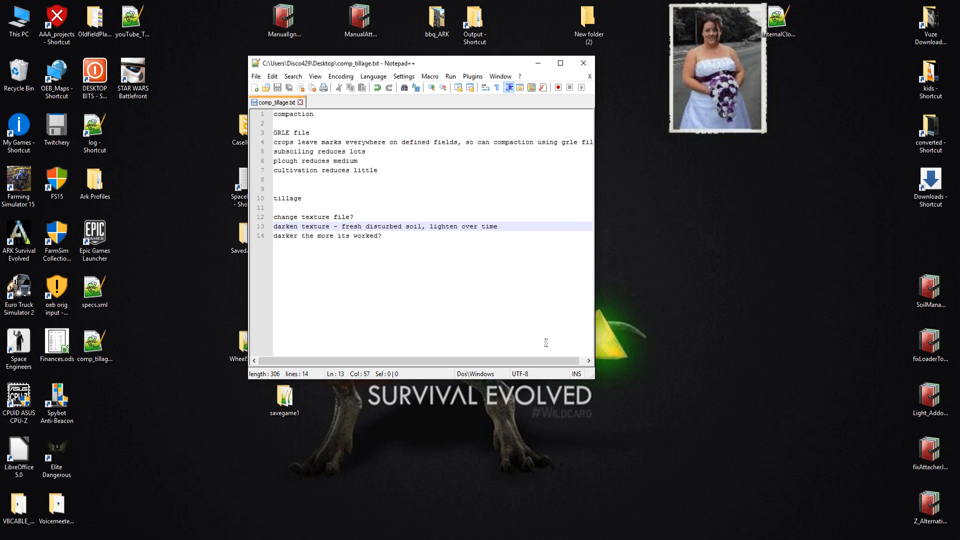
click(583, 63)
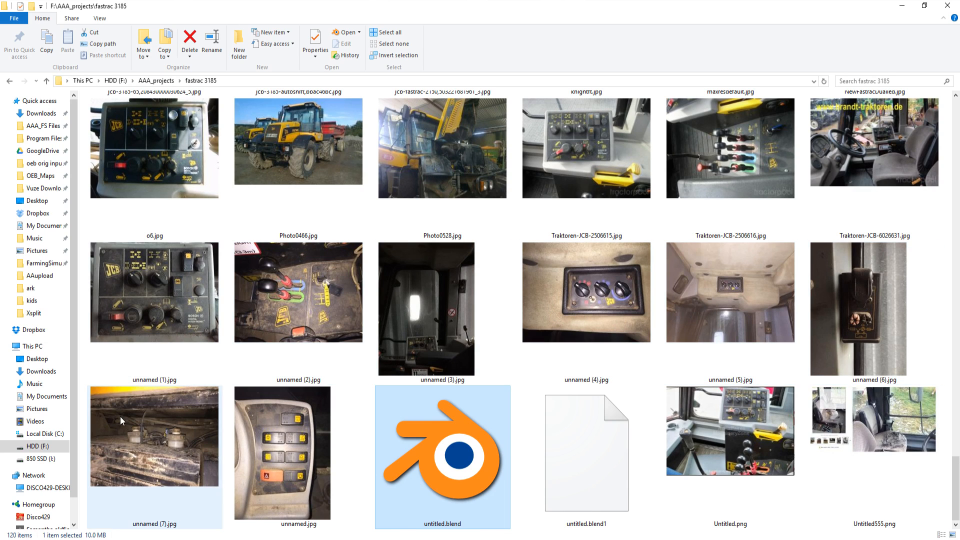
Step: View the switch-panel photo unnamed.jpg from the fastrac 3185 folder and close it
click(302, 470)
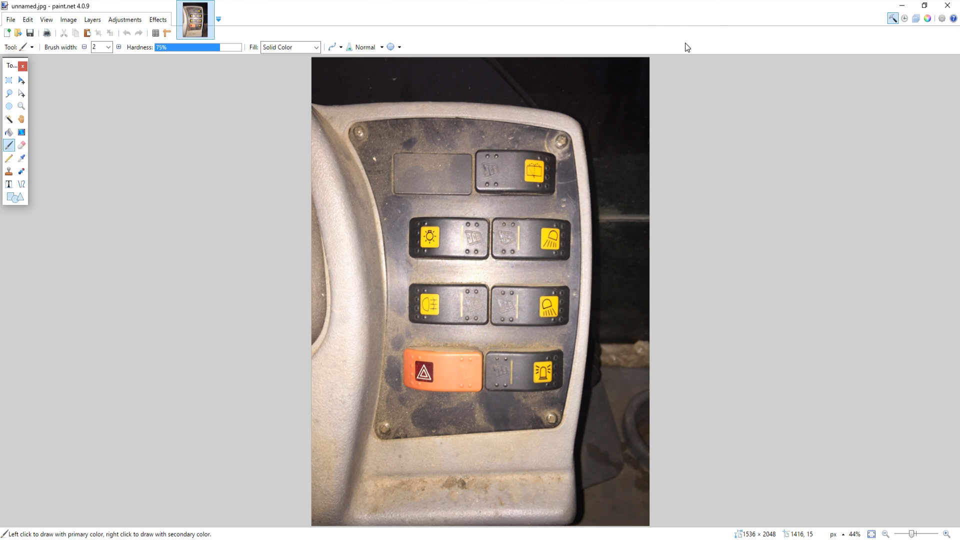
click(947, 5)
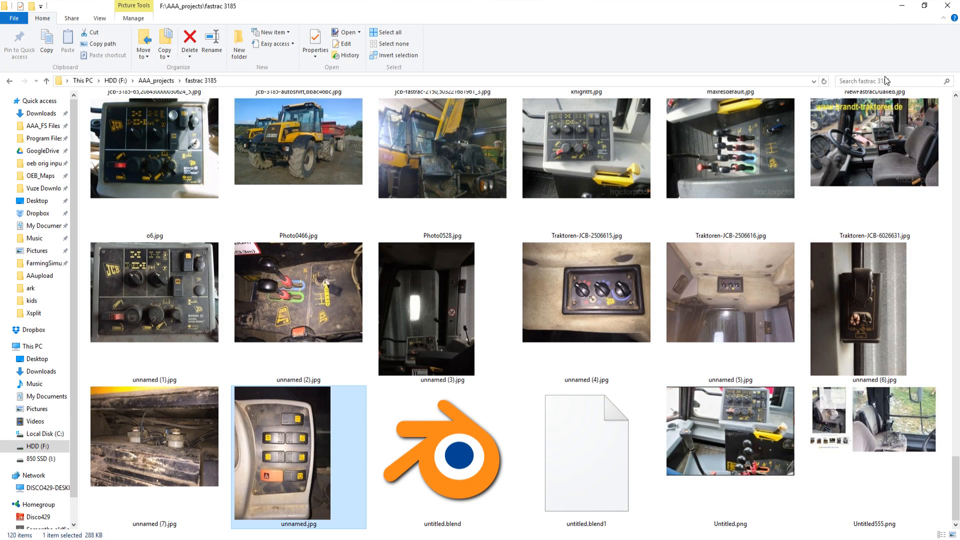
Step: Switch to the Fastrac model in Blender, view it from the side, and set the viewport shading to Solid
mouse_move(478, 539)
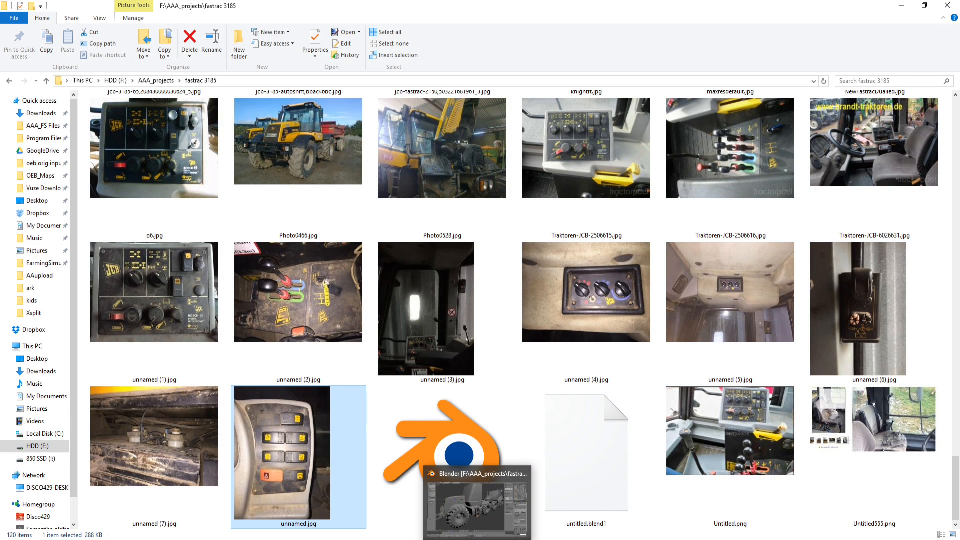
click(478, 539)
scroll(508, 280, down, 4)
scroll(507, 281, up, 4)
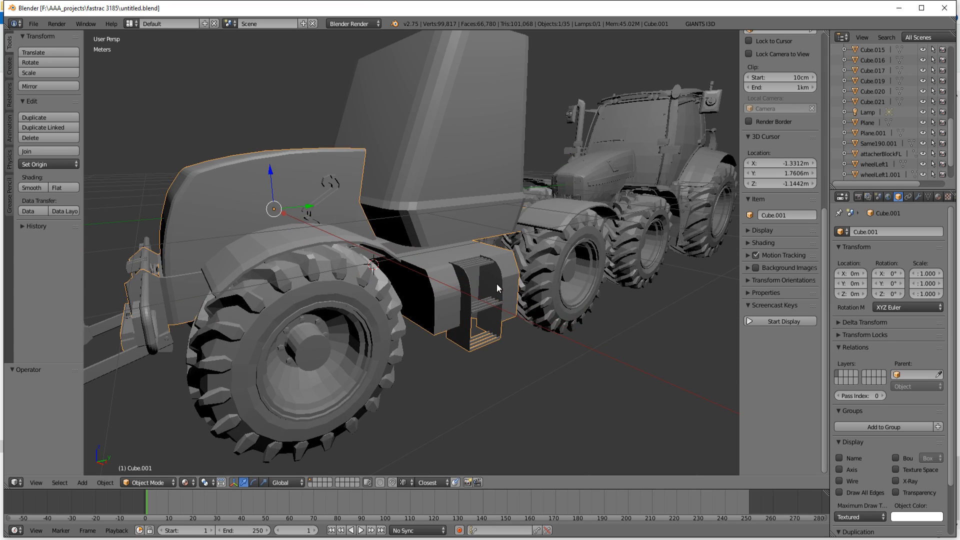
middle_drag(497, 284, 372, 385)
click(187, 482)
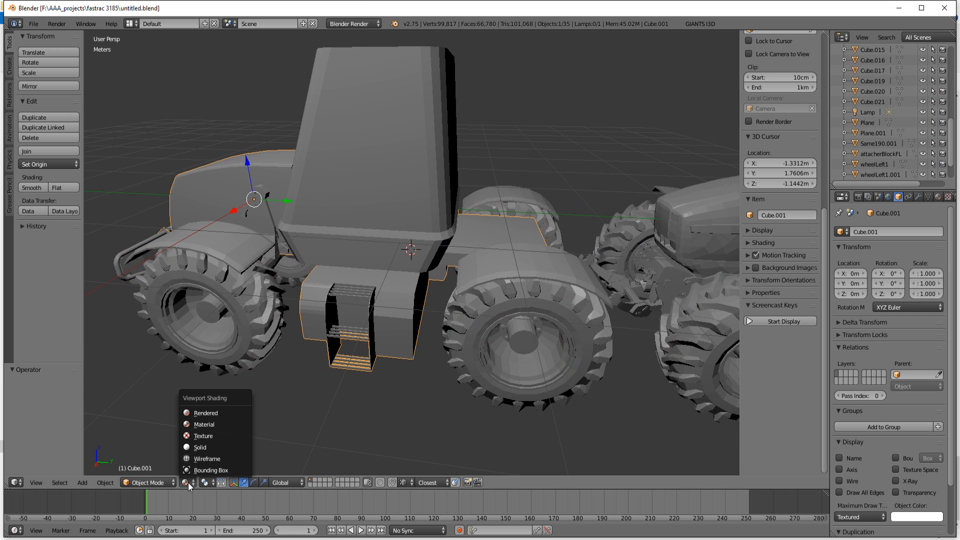
click(203, 448)
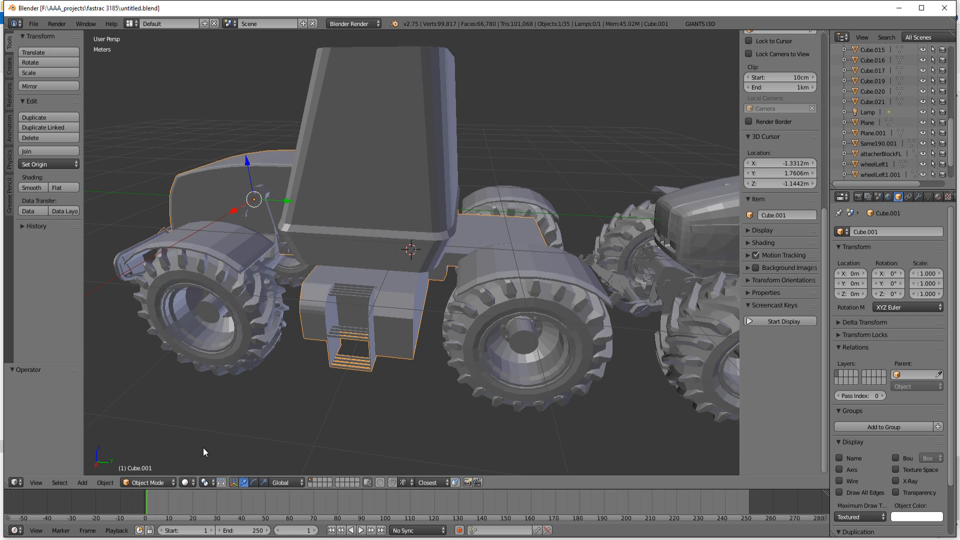
Step: Set the viewport shading to Material and examine the tractor model from both sides
click(187, 482)
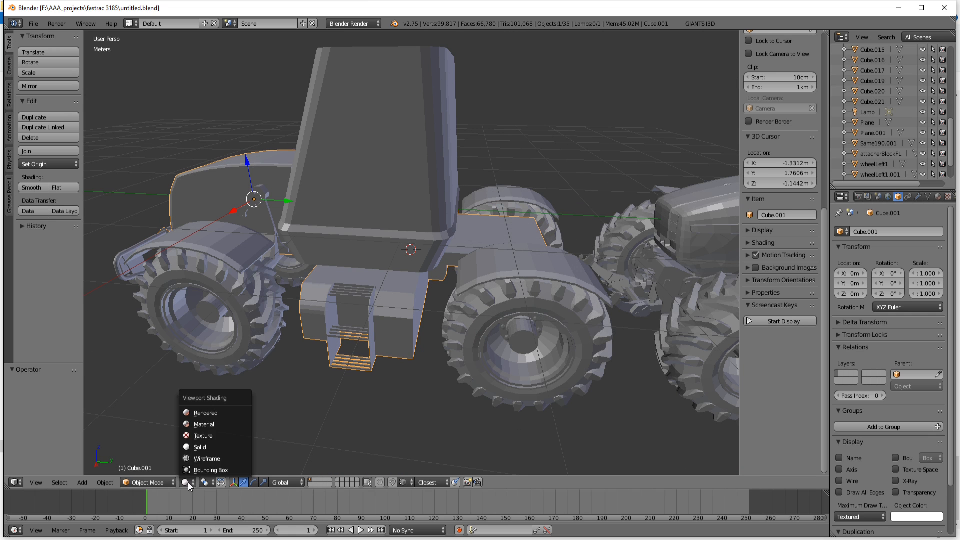
click(210, 424)
mouse_move(209, 421)
middle_down()
mouse_move(424, 380)
mouse_move(400, 374)
mouse_move(421, 334)
mouse_move(478, 346)
mouse_move(435, 345)
mouse_move(428, 364)
mouse_move(433, 346)
mouse_move(418, 341)
mouse_move(490, 372)
mouse_move(521, 403)
mouse_move(418, 310)
mouse_move(412, 357)
mouse_move(460, 353)
mouse_move(440, 353)
middle_up()
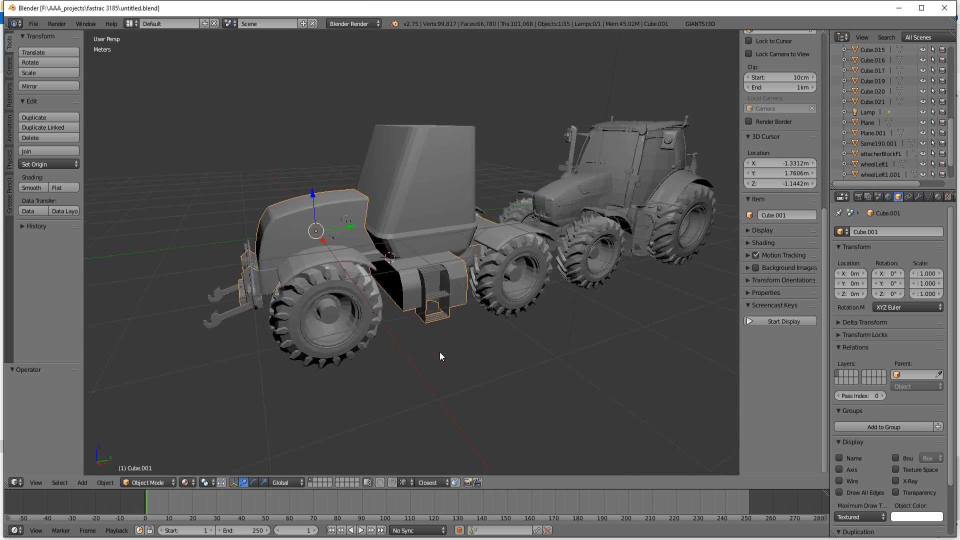
scroll(441, 353, up, 1)
scroll(394, 375, up, 1)
mouse_move(395, 375)
middle_down()
mouse_move(459, 369)
mouse_move(398, 355)
mouse_move(421, 365)
mouse_move(264, 397)
mouse_move(194, 367)
mouse_move(376, 340)
mouse_move(360, 350)
middle_up()
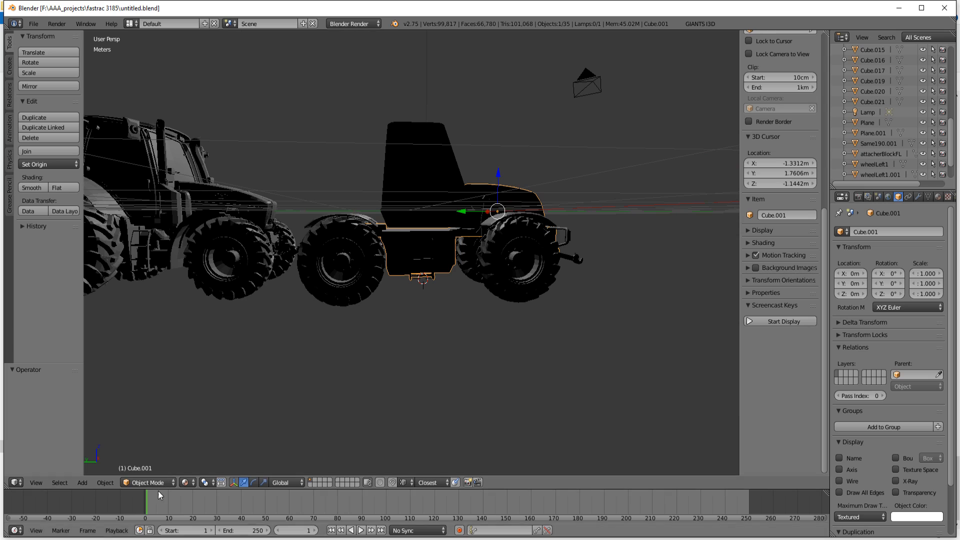
Step: Set the viewport shading back to Solid and examine the model's cab and side steps up close
click(186, 482)
click(202, 448)
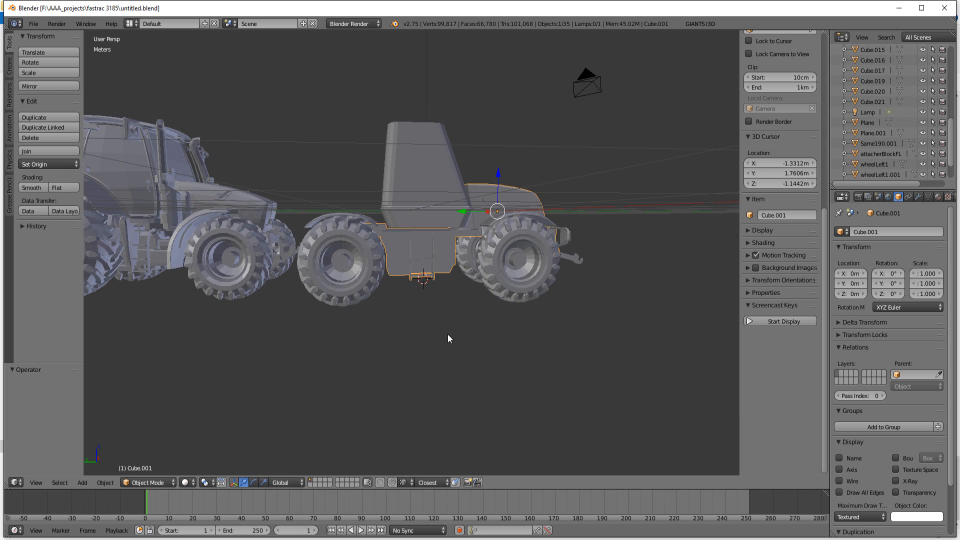
mouse_move(448, 334)
middle_down()
mouse_move(434, 373)
mouse_move(440, 329)
mouse_move(451, 348)
mouse_move(446, 270)
mouse_move(413, 213)
mouse_move(343, 208)
mouse_move(340, 227)
mouse_move(251, 285)
mouse_move(228, 355)
mouse_move(240, 292)
mouse_move(296, 206)
mouse_move(470, 315)
mouse_move(439, 373)
mouse_move(454, 360)
mouse_move(452, 377)
middle_up()
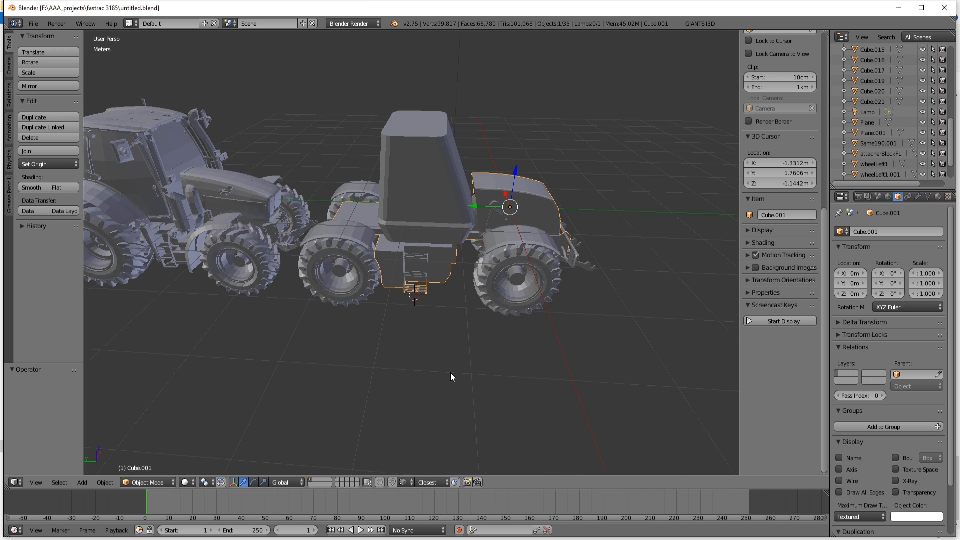
scroll(459, 317, up, 3)
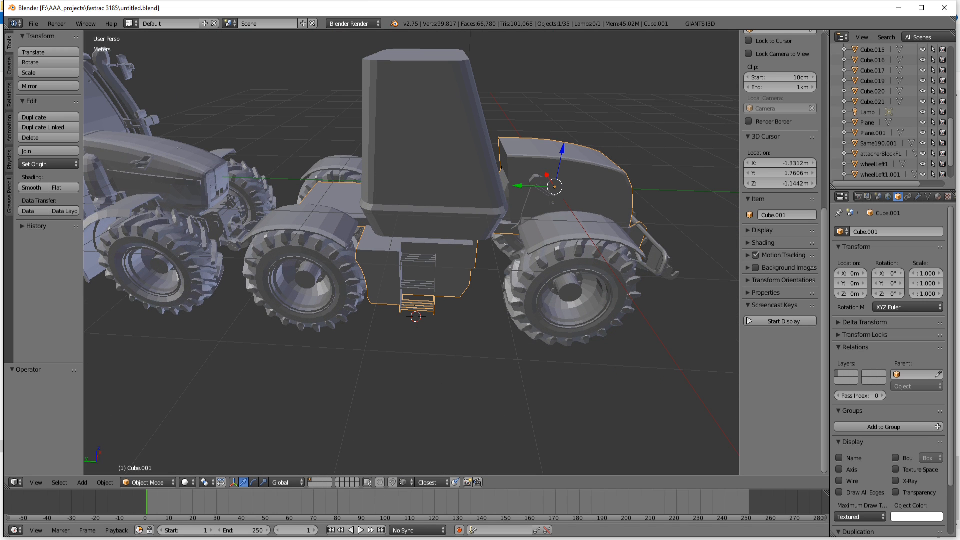
Step: Switch to the fastrac 3185 photo folder and open the reference photo JCB_Fastrac_tractor.JPG
key(alt+Tab)
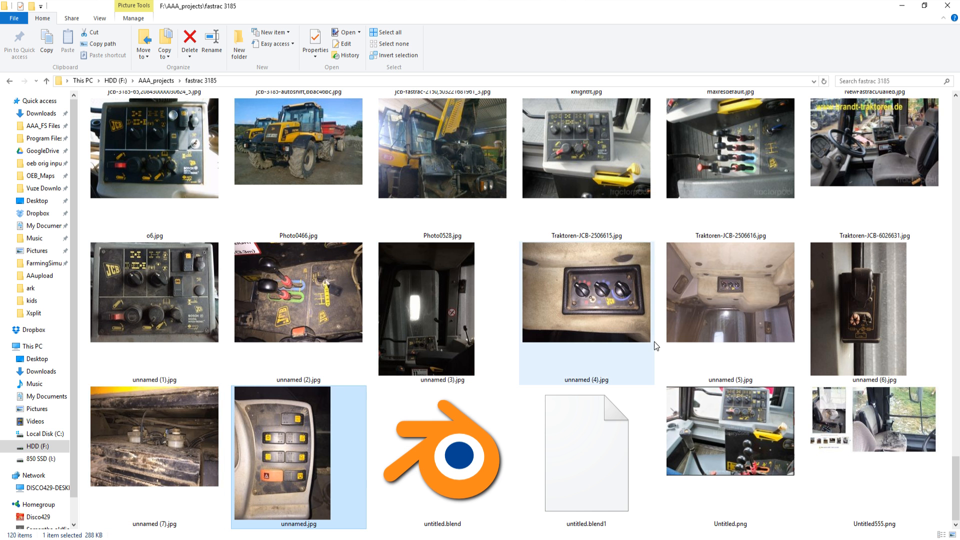
scroll(654, 341, up, 10)
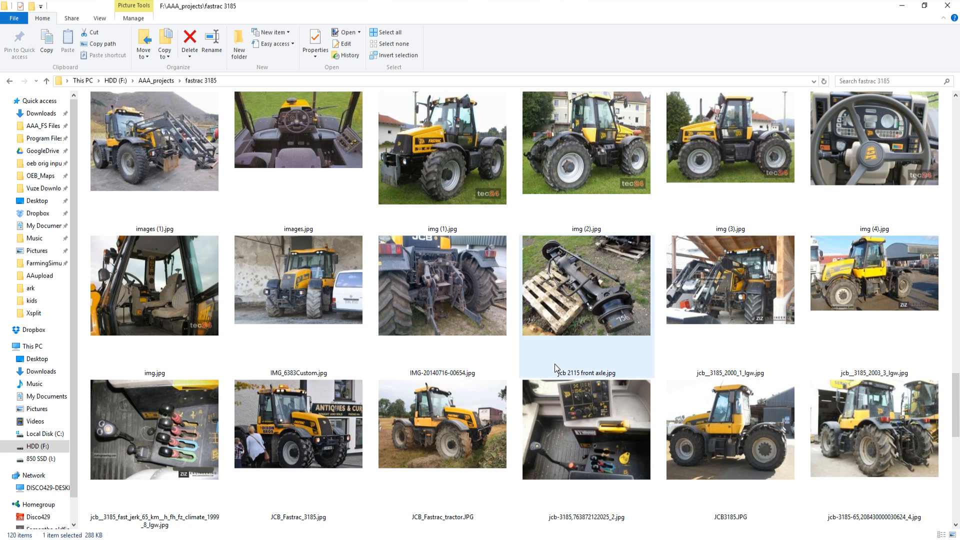
double_click(469, 431)
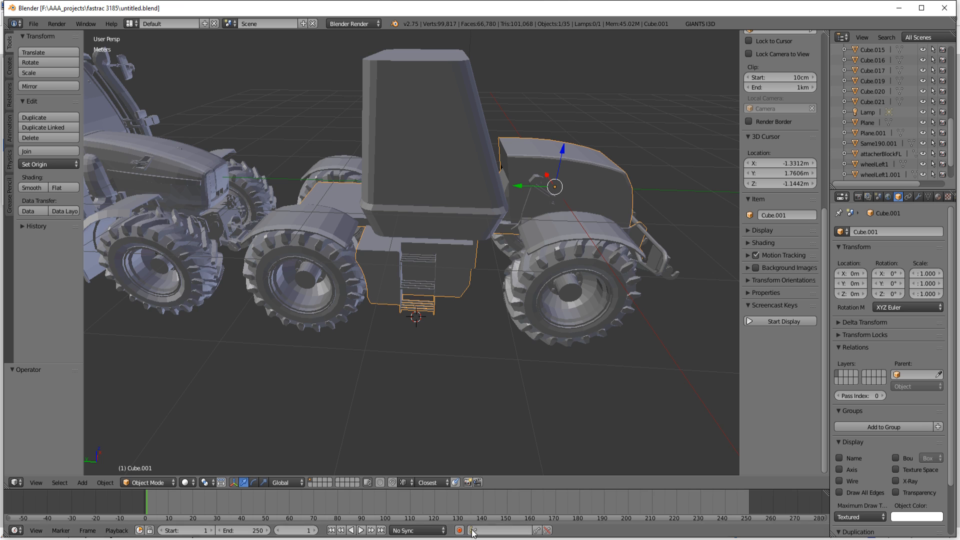
Step: Browse the earlier reference photos in the fastrac 3185 folder, view the side shot 10886_4A0p8Rb4z3_full.jpg, and return to the folder
scroll(485, 332, up, 5)
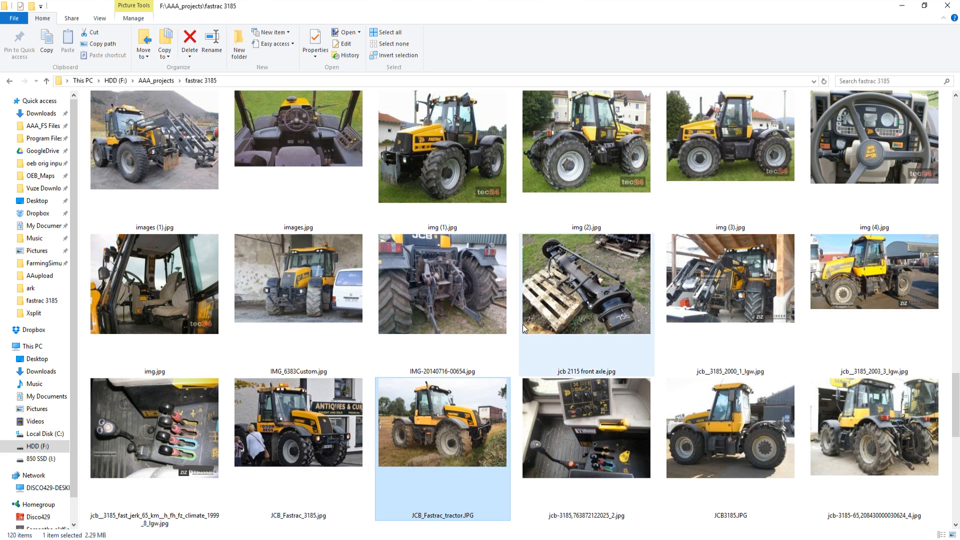
scroll(544, 330, up, 2)
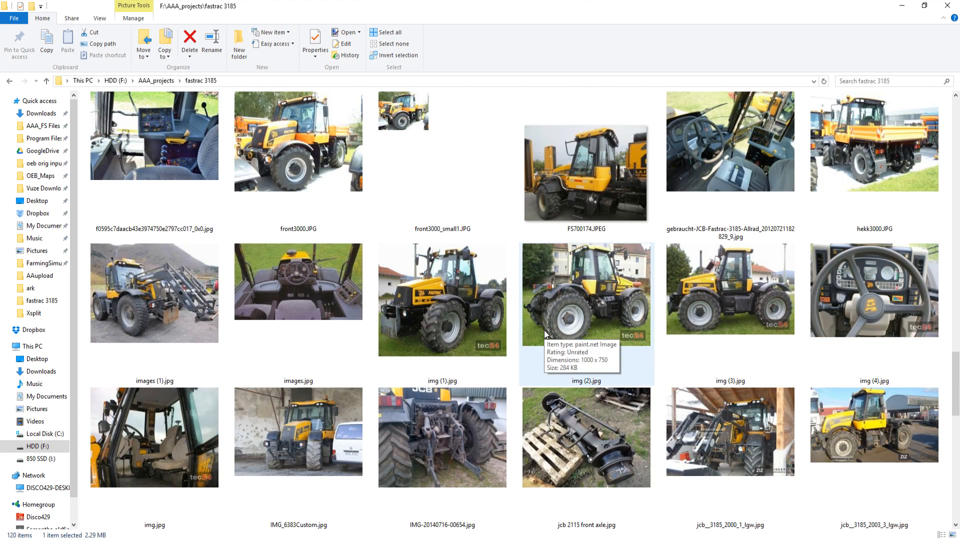
scroll(544, 330, up, 4)
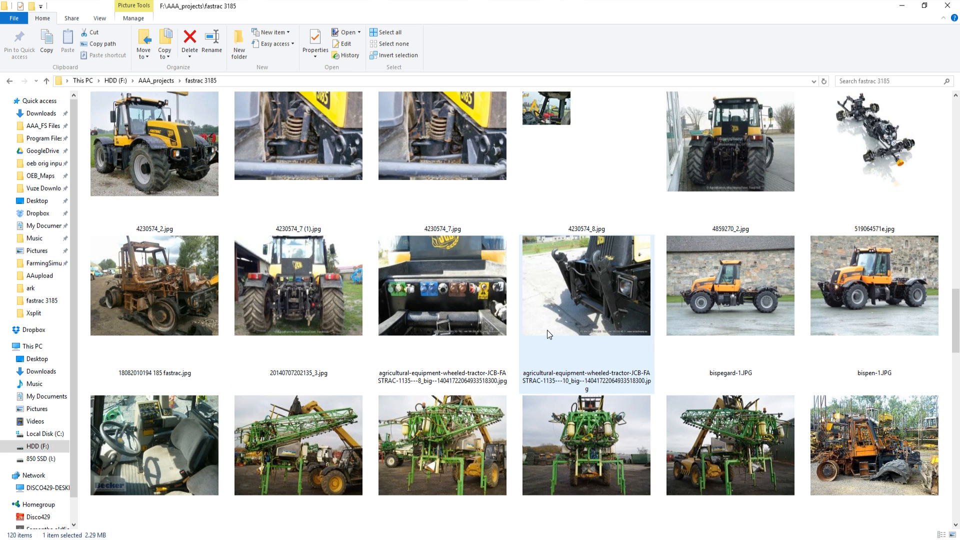
scroll(547, 330, up, 5)
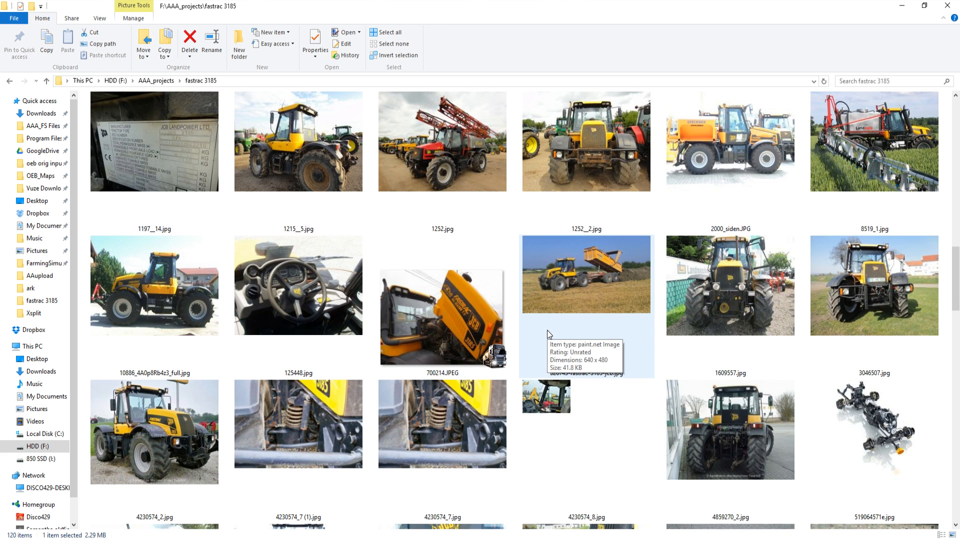
double_click(155, 293)
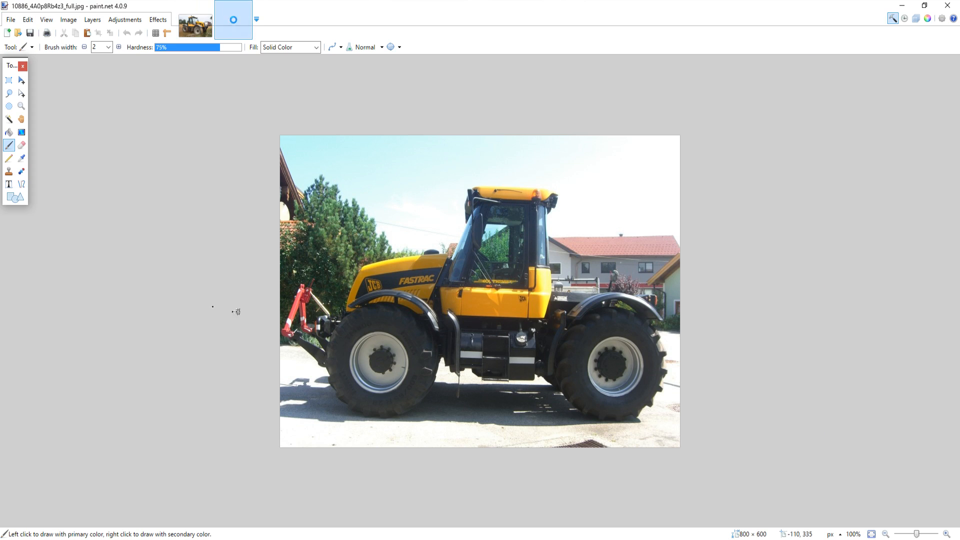
click(895, 10)
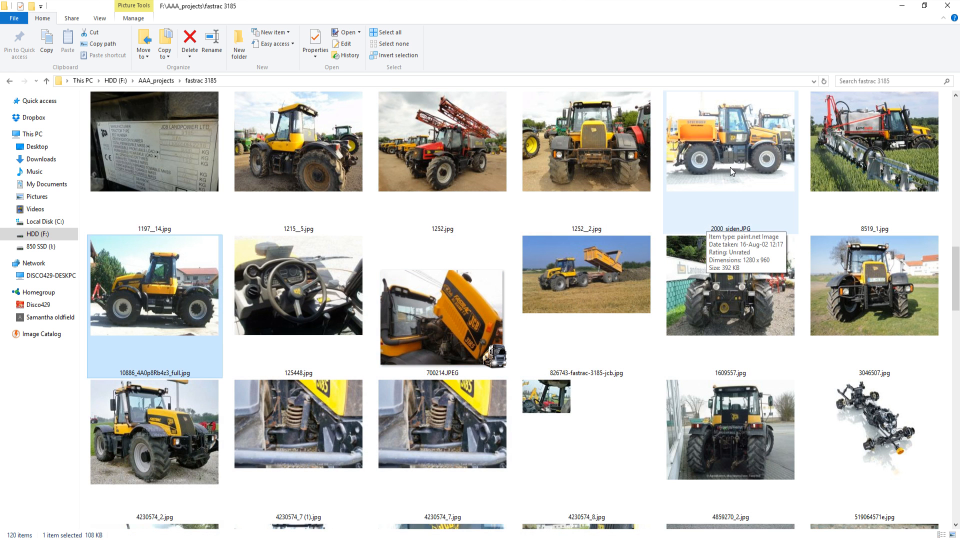
Step: Open the side-view photo 1197__5.jpg and compare it with the side of the tractor model in Blender
scroll(709, 184, up, 4)
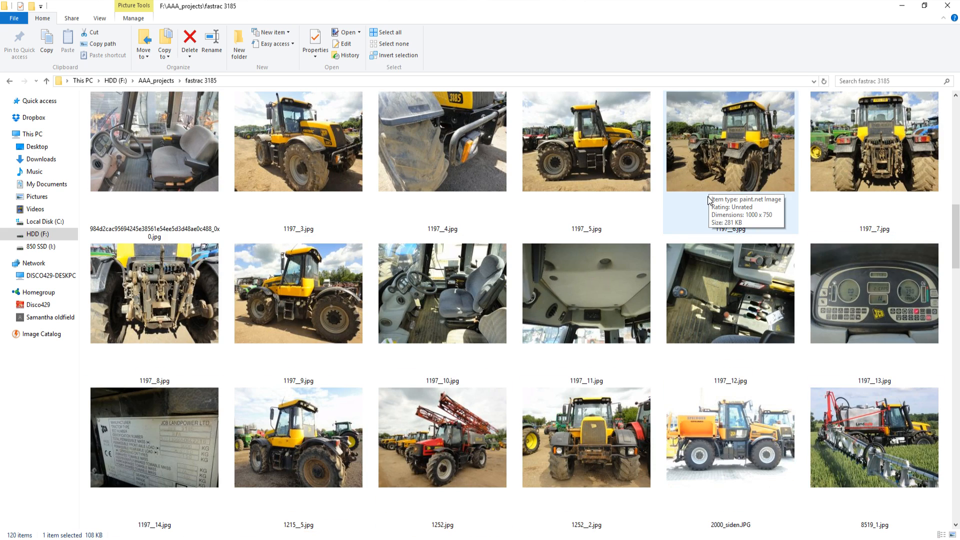
double_click(601, 152)
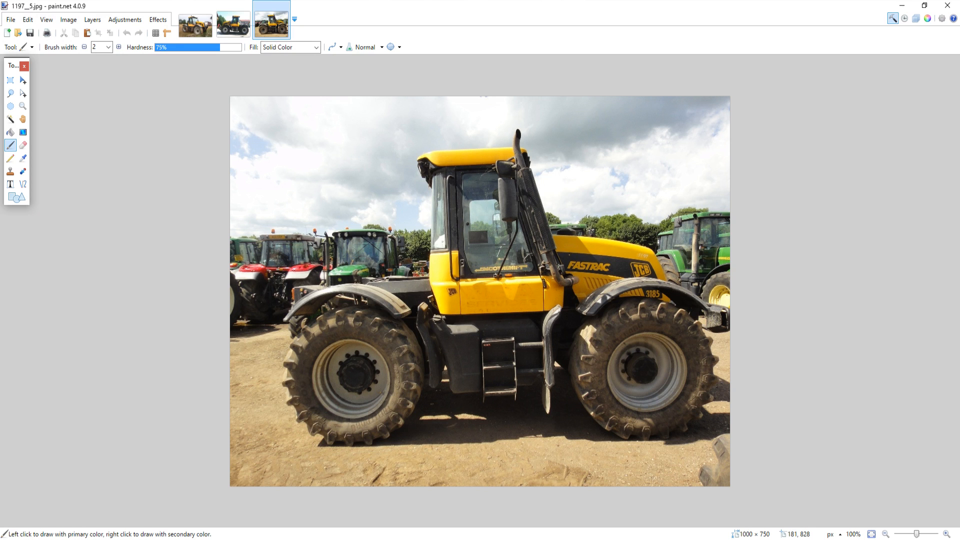
click(478, 508)
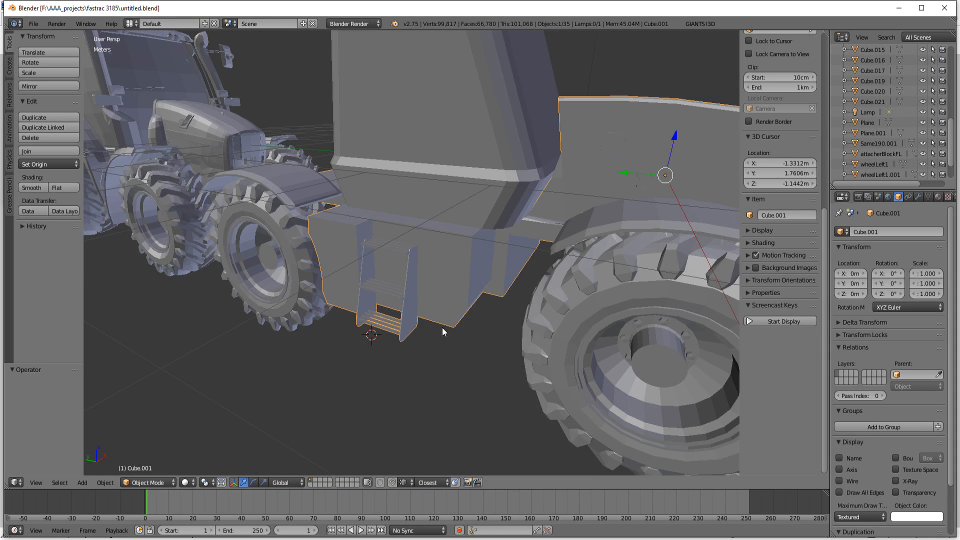
middle_drag(444, 332, 517, 322)
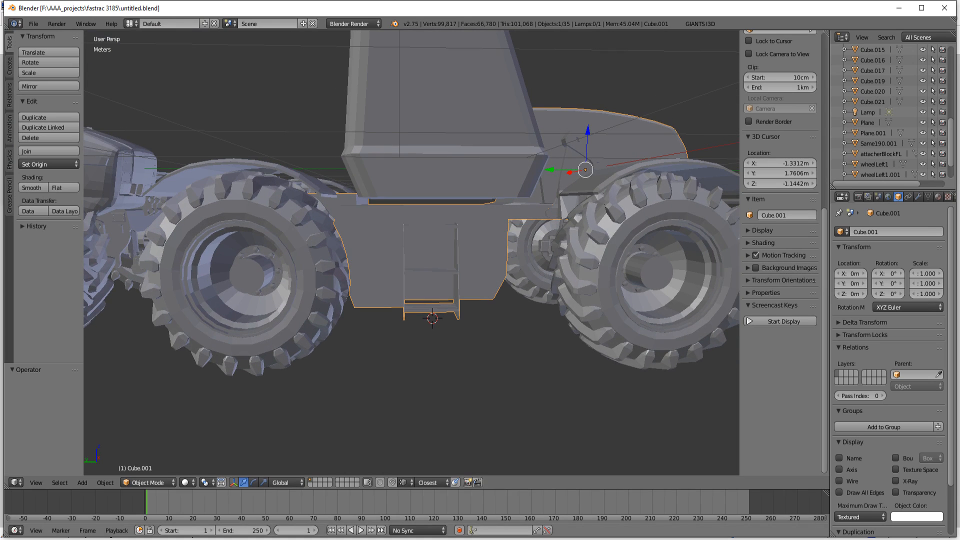
click(502, 539)
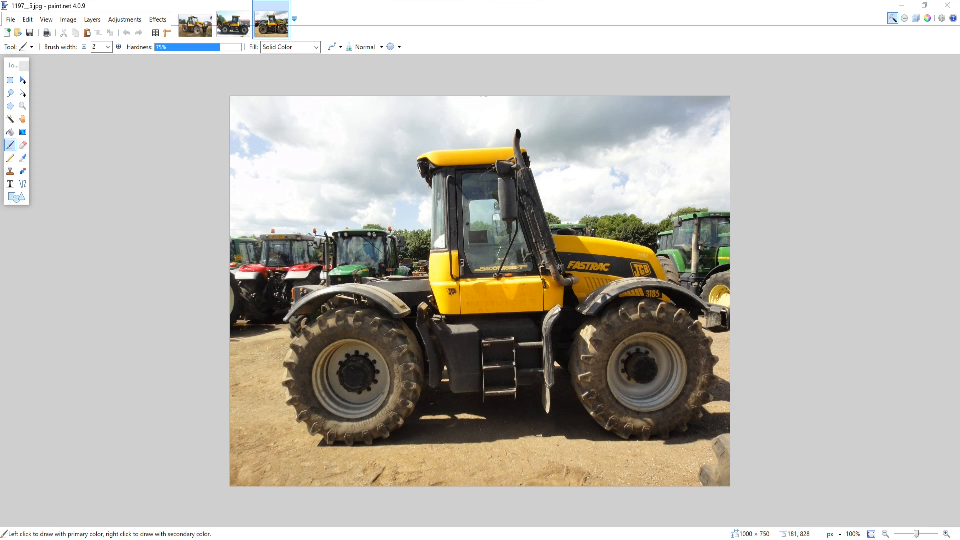
Step: Switch to Blender and start editing the mesh of Cube.001 around the tractor's side steps
click(463, 499)
mouse_move(464, 355)
middle_down()
mouse_move(461, 402)
mouse_move(449, 366)
mouse_move(418, 353)
middle_up()
scroll(417, 353, up, 3)
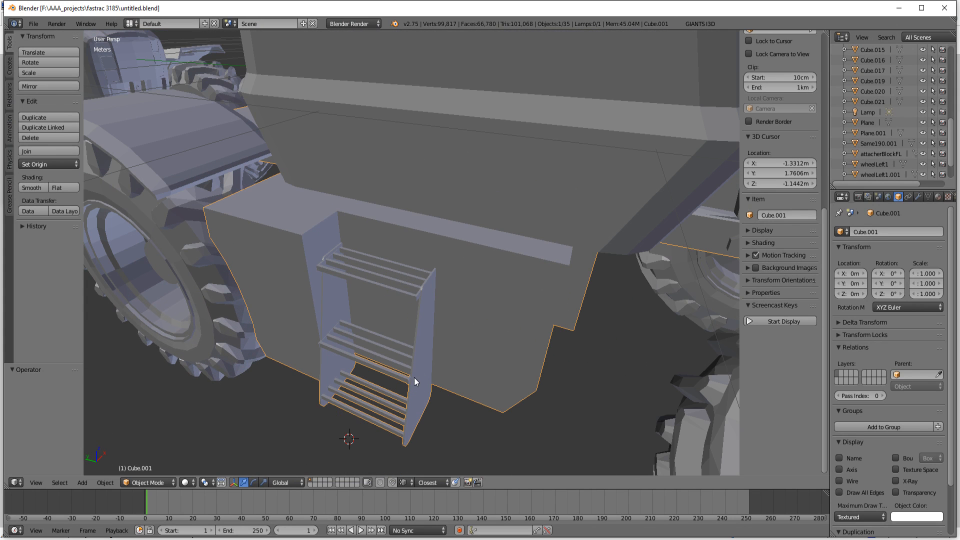
key(Tab)
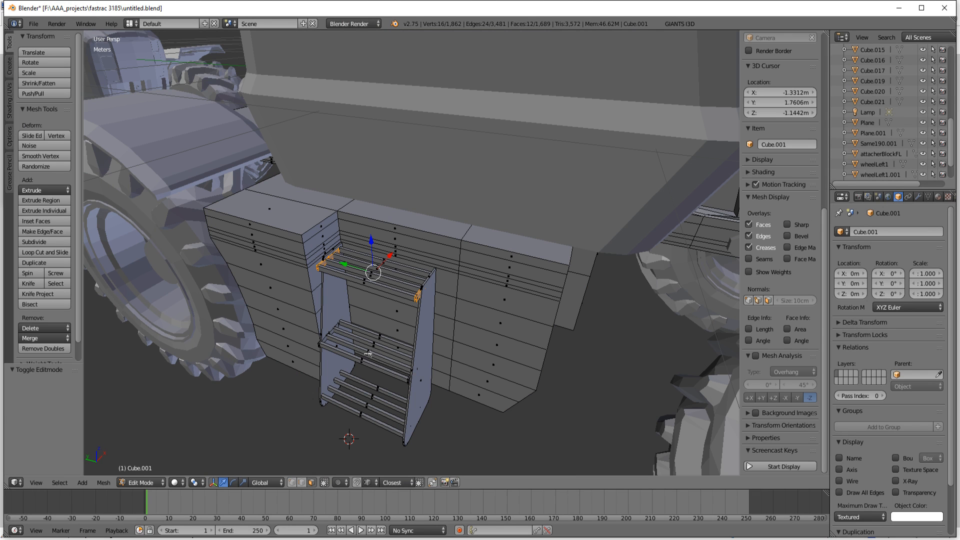
middle_drag(368, 353, 399, 379)
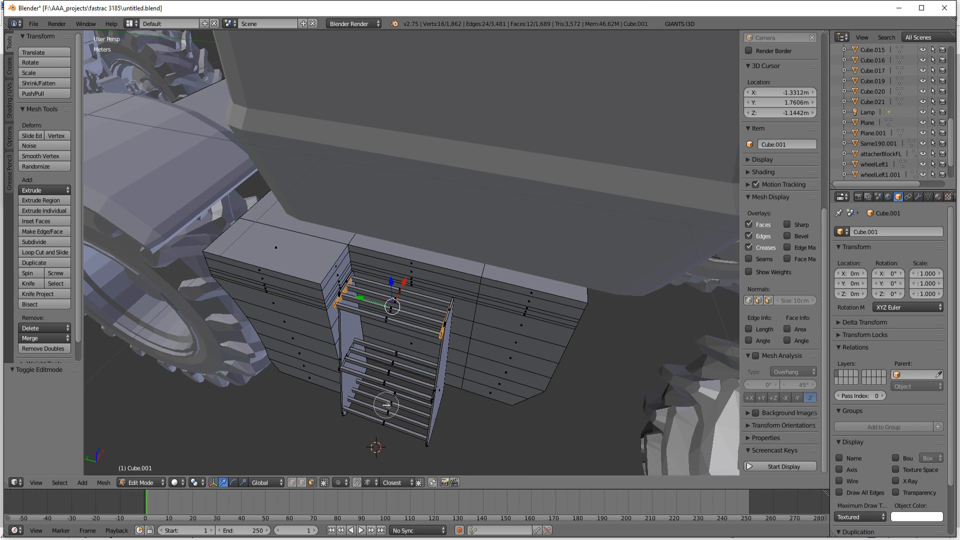
drag(387, 405, 393, 340)
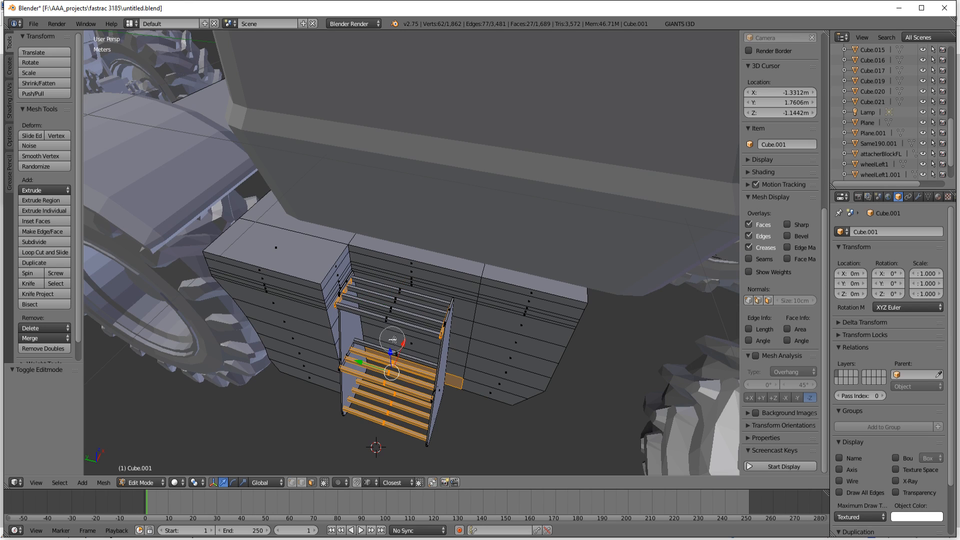
scroll(393, 340, up, 4)
click(386, 320)
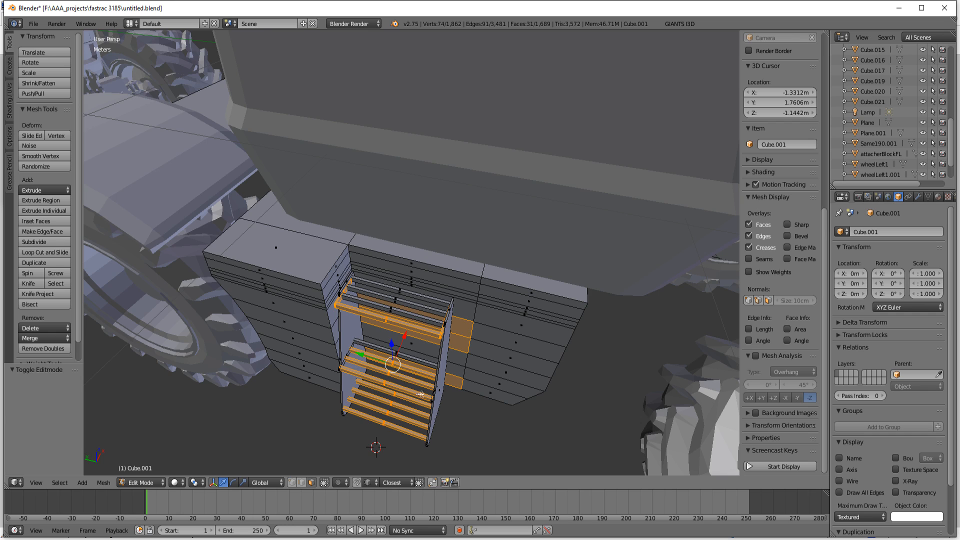
middle_drag(421, 394, 437, 332)
shift+right_click(433, 252)
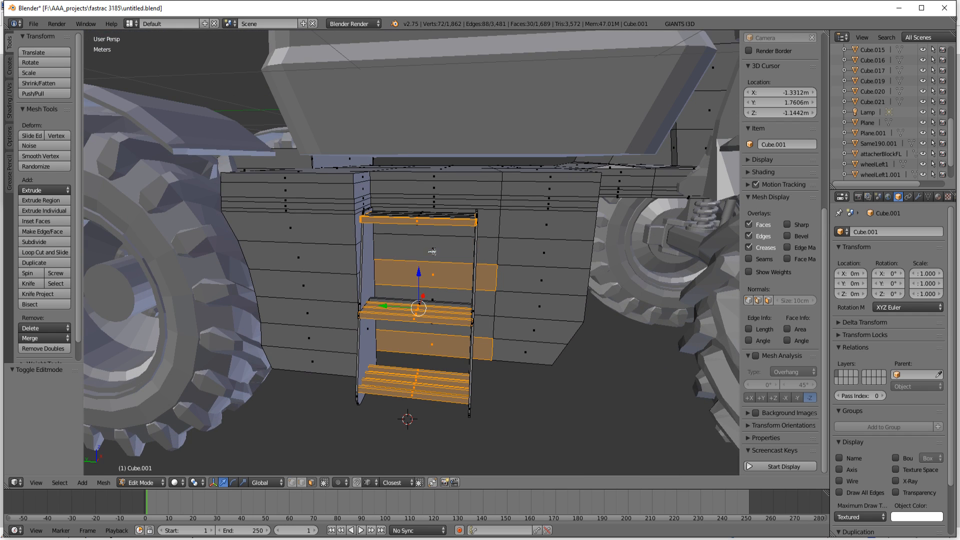
shift+right_click(436, 275)
key(ctrl+KP_Add)
key(ctrl+KP_Add)
key(ctrl+KP_Add)
key(ctrl+KP_Add)
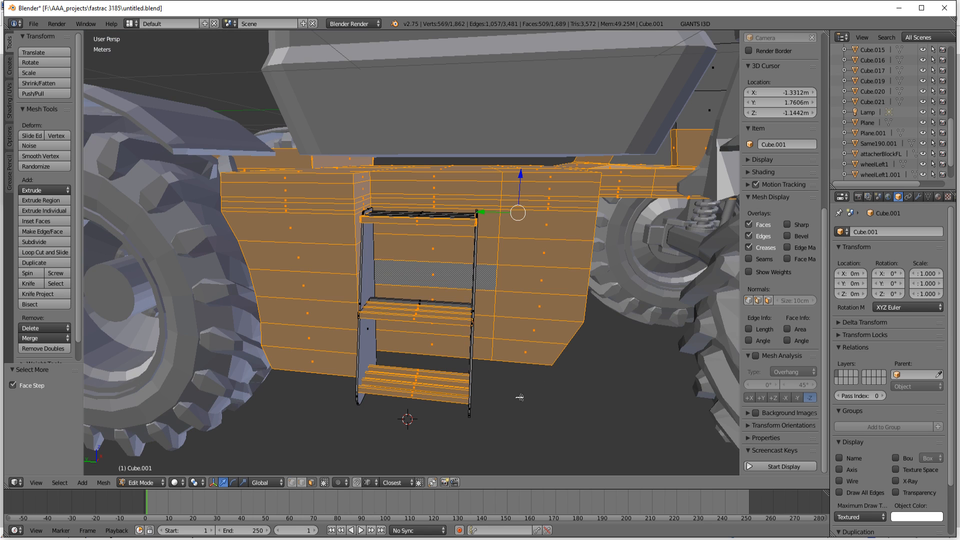
key(z)
key(z)
key(a)
Step: Select the top faces of the slats on the lower, middle and upper steps of the side ladder
middle_drag(497, 386, 458, 417)
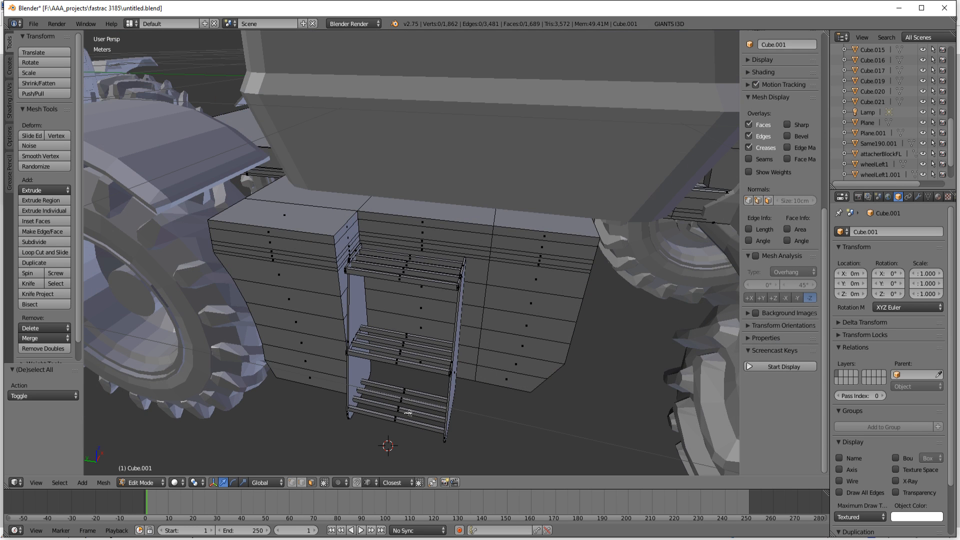
key(l)
middle_drag(424, 403, 467, 426)
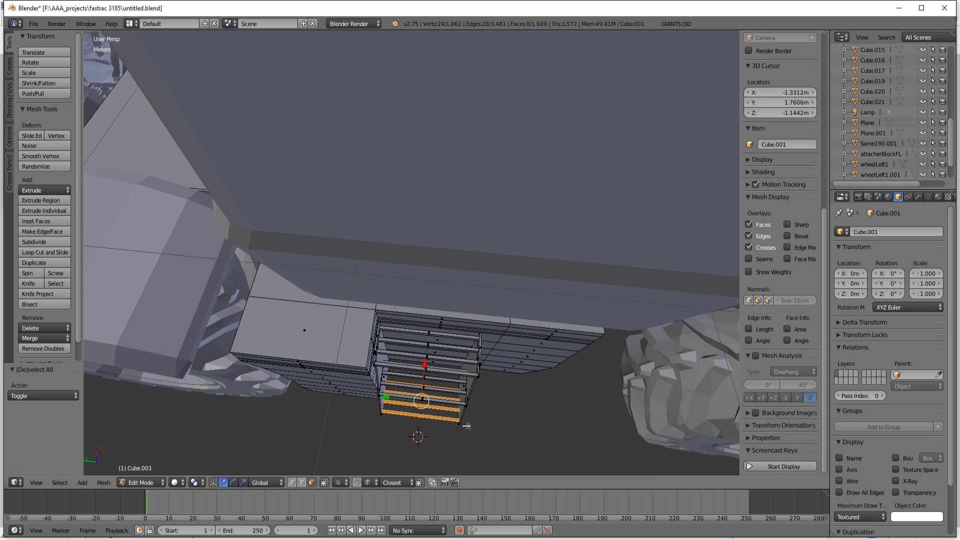
scroll(455, 395, up, 5)
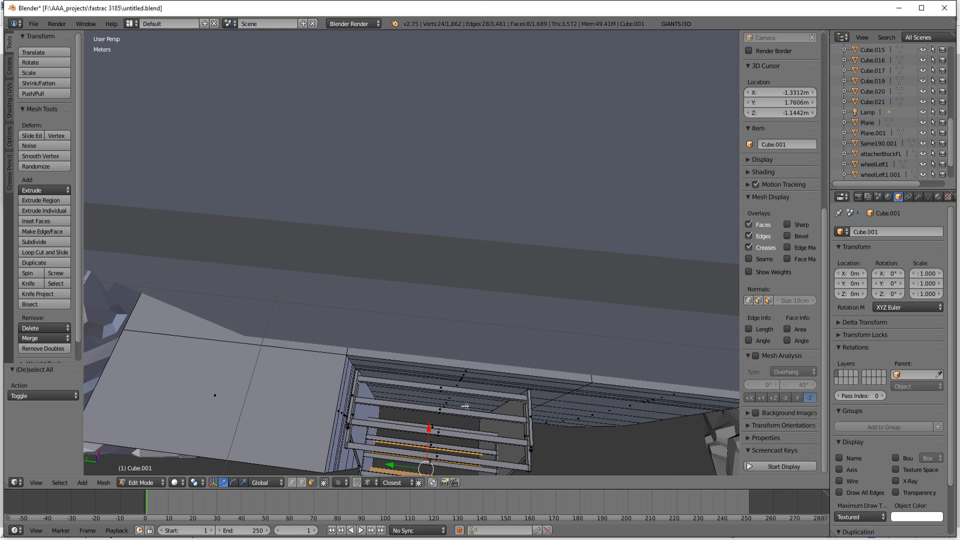
middle_drag(473, 395, 482, 359)
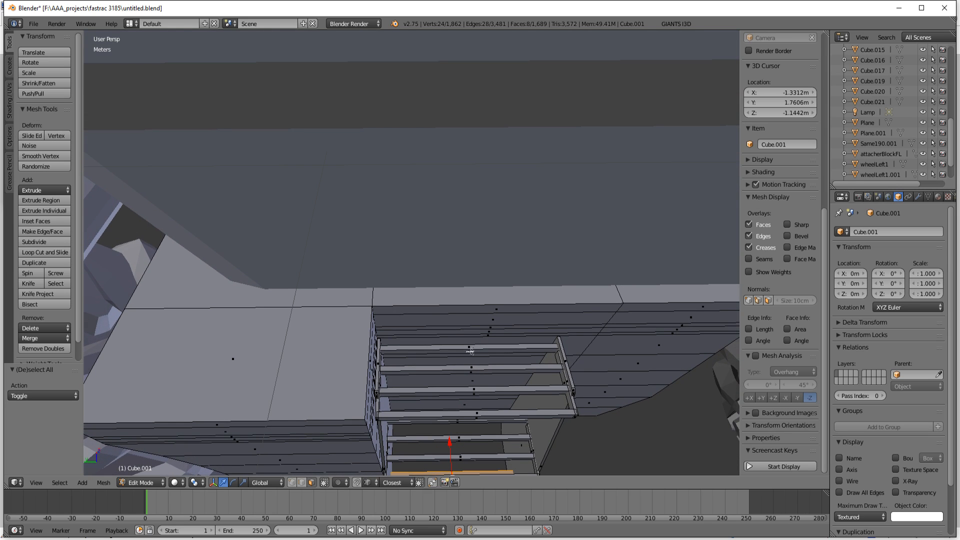
shift+right_click(469, 347)
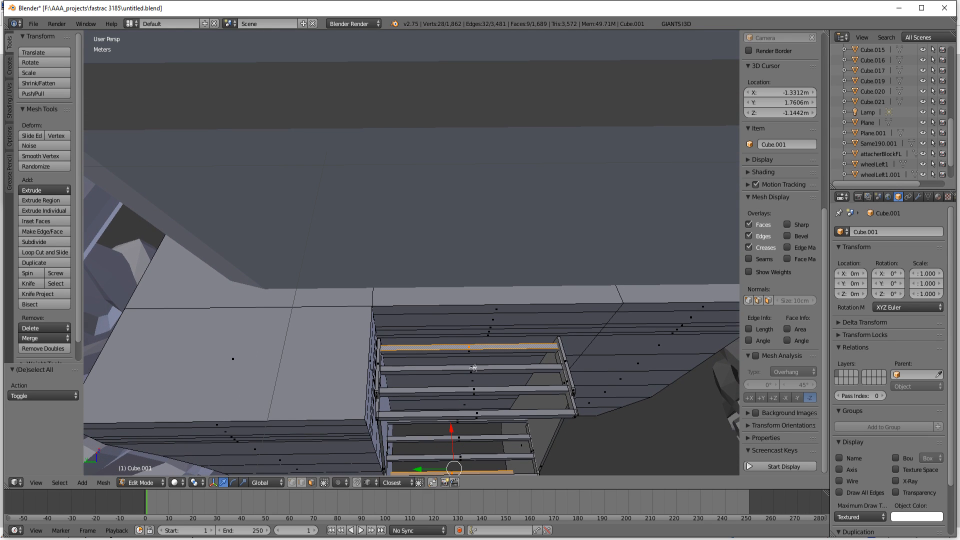
shift+right_click(472, 369)
shift+right_click(475, 388)
shift+right_click(479, 415)
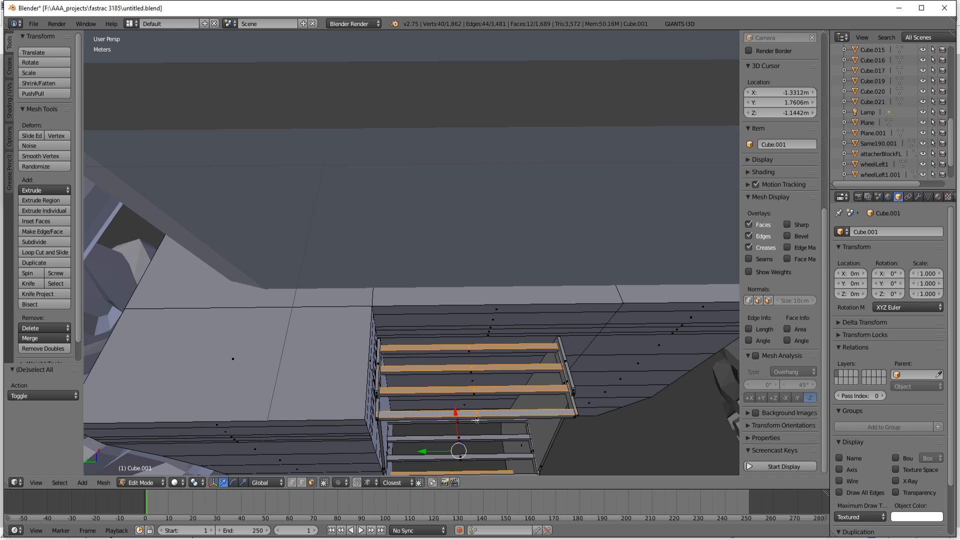
shift+right_click(458, 423)
shift+right_click(465, 439)
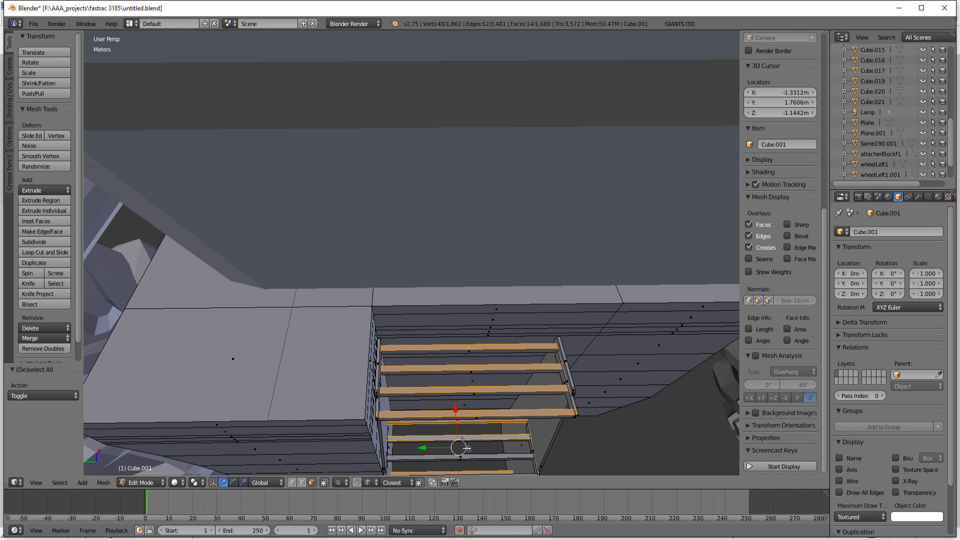
shift+right_click(468, 455)
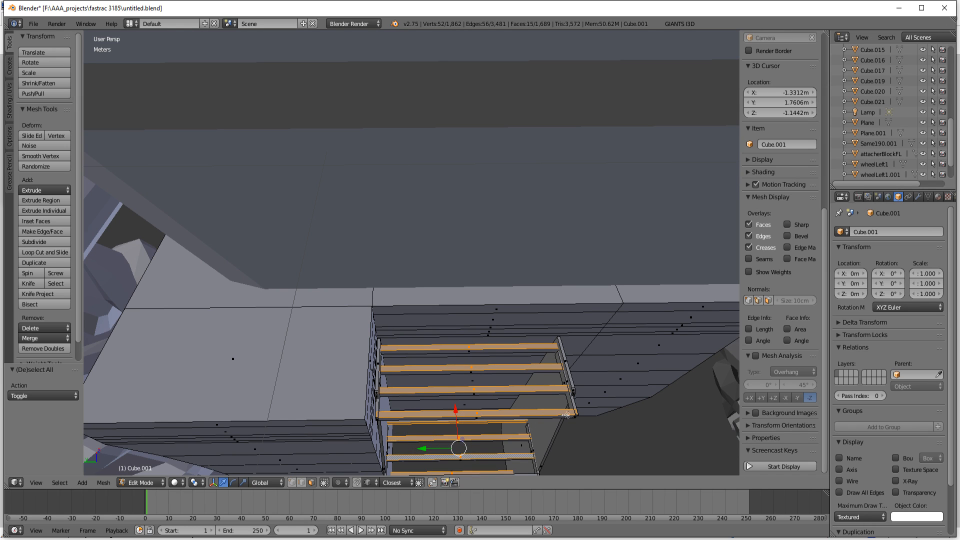
Step: Add the ladder's two side plates to the selection and expand it to the adjoining faces
shift+right_click(544, 461)
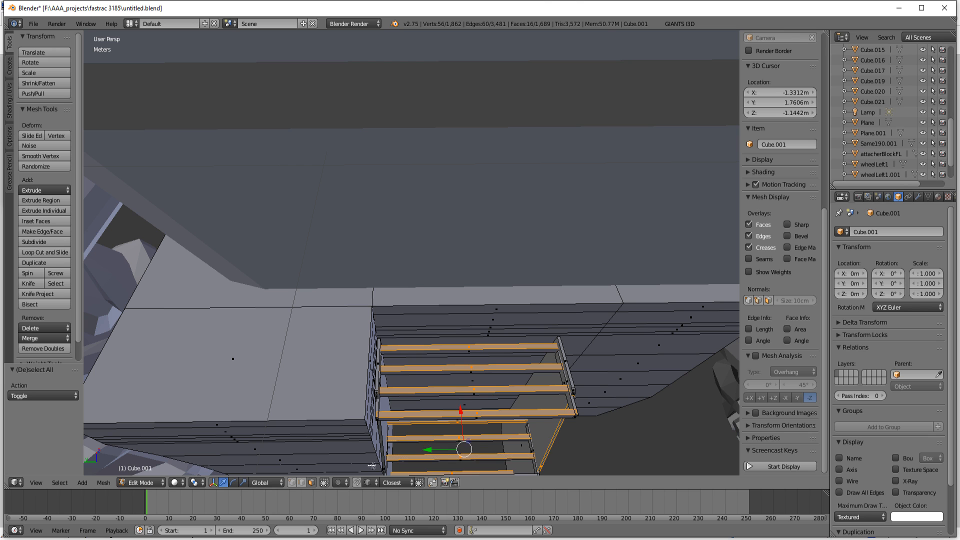
shift+right_click(384, 463)
middle_drag(500, 420, 458, 376)
key(ctrl+KP_Add)
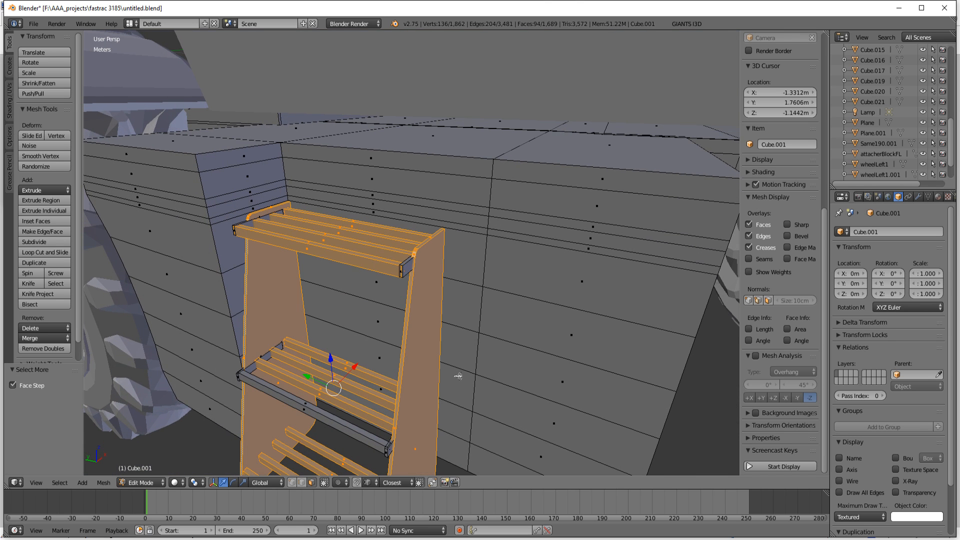
Step: Add the missed faces on the upper and middle steps and expand the selection to cover the whole ladder
shift+right_click(409, 269)
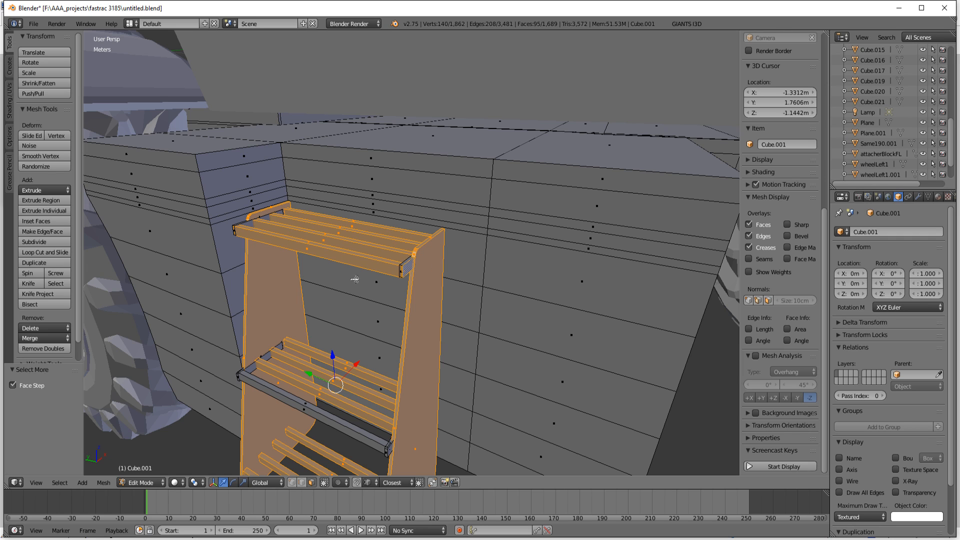
shift+right_click(251, 225)
shift+right_click(256, 369)
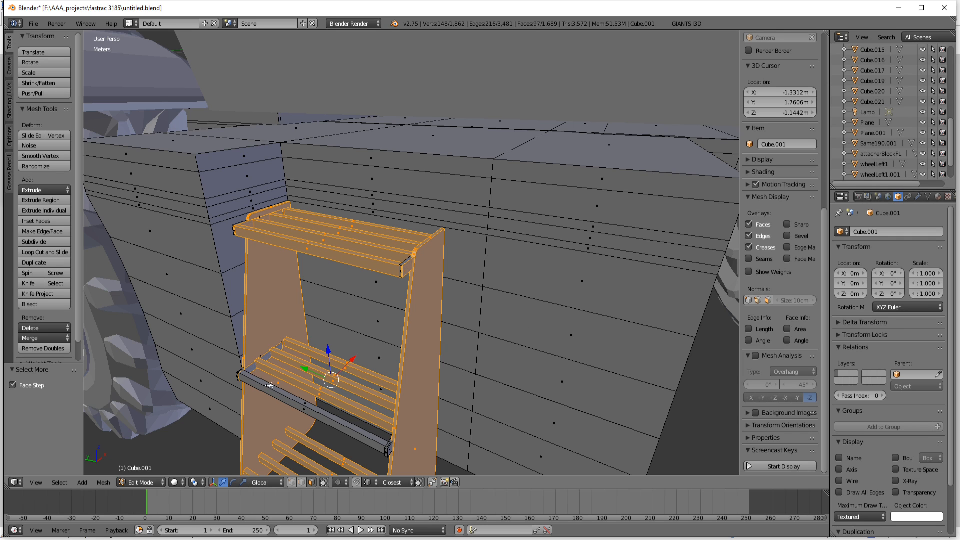
shift+right_click(316, 413)
shift+right_click(386, 452)
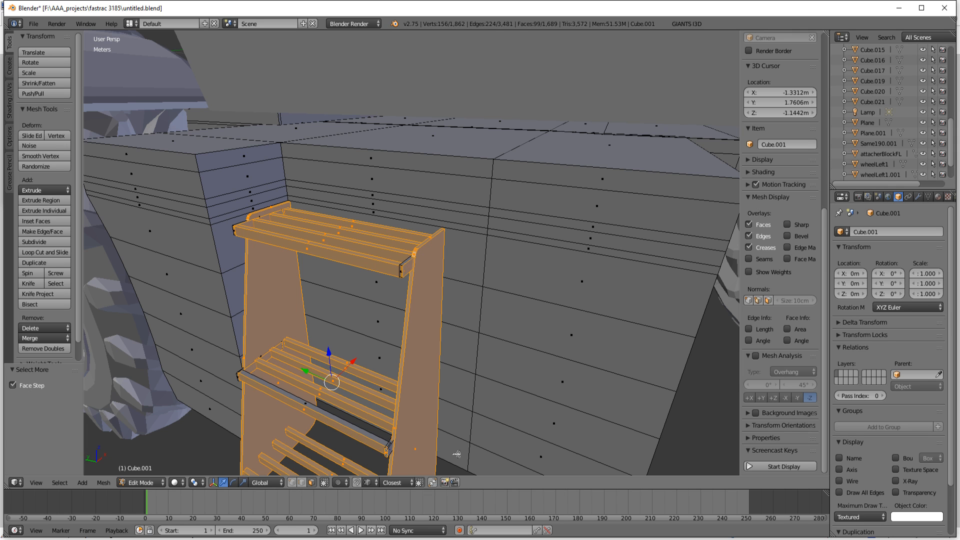
key(ctrl+KP_Add)
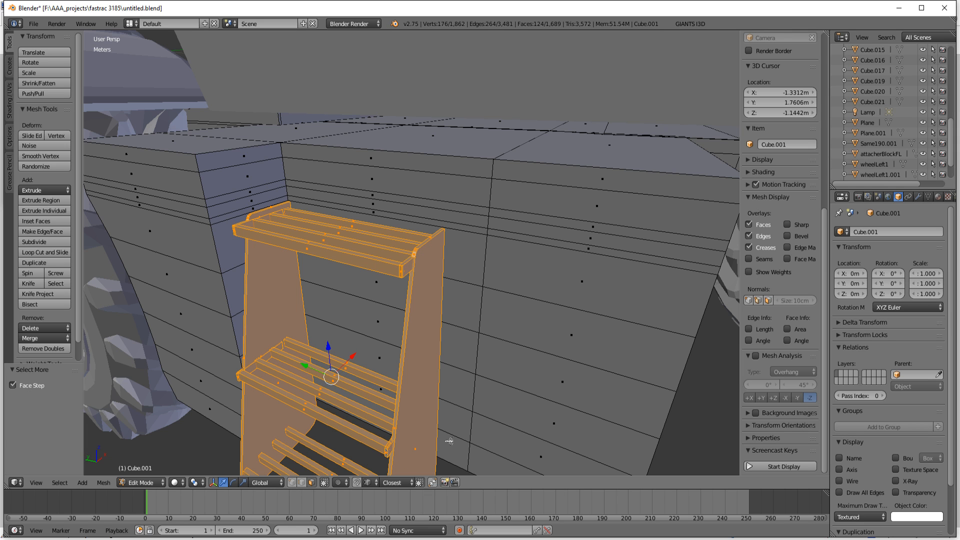
Step: Move the selected ladder about -10.2 cm along the Y axis
scroll(450, 441, down, 3)
middle_drag(449, 441, 527, 338)
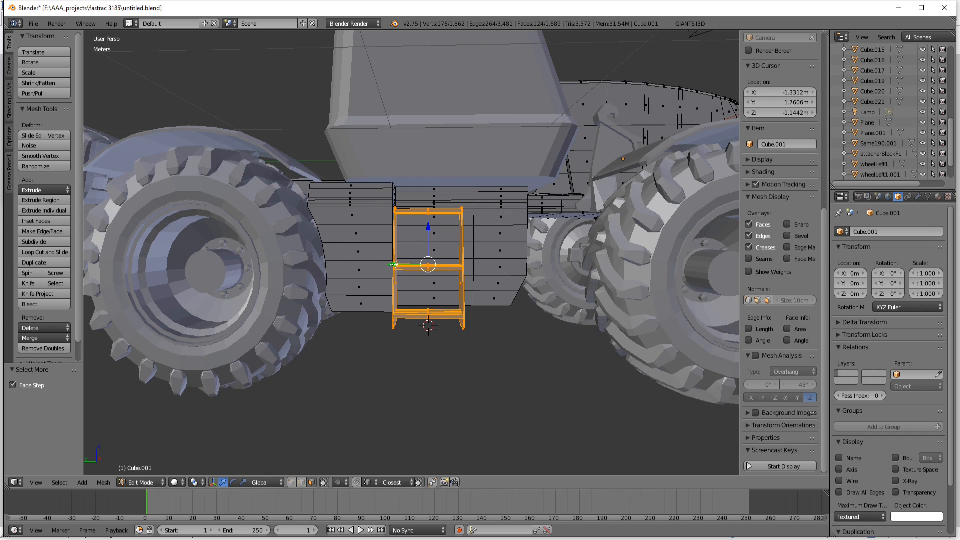
drag(395, 264, 410, 265)
Step: Check the ladder's placement from below and against the steps on the opposite side, and preview the reference photos
middle_drag(410, 265, 344, 292)
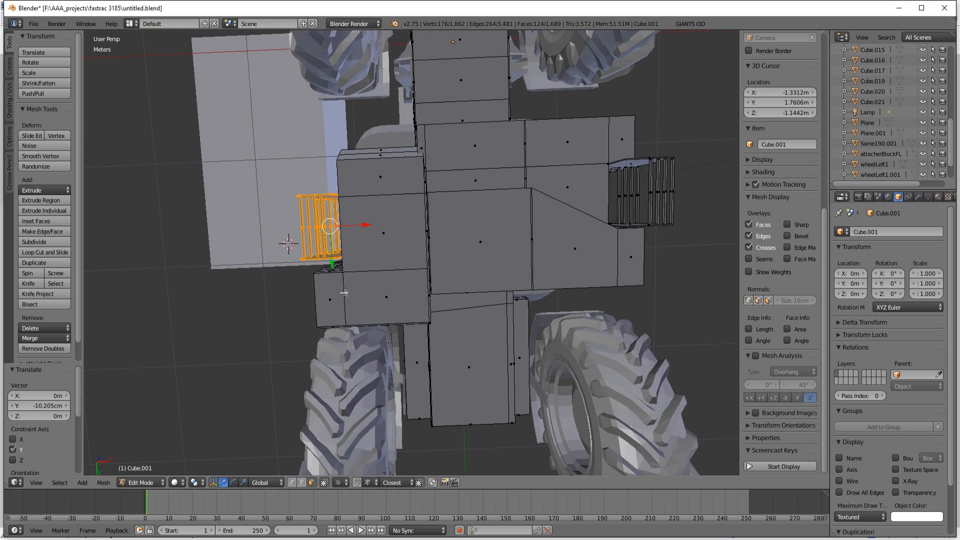
middle_drag(553, 287, 487, 321)
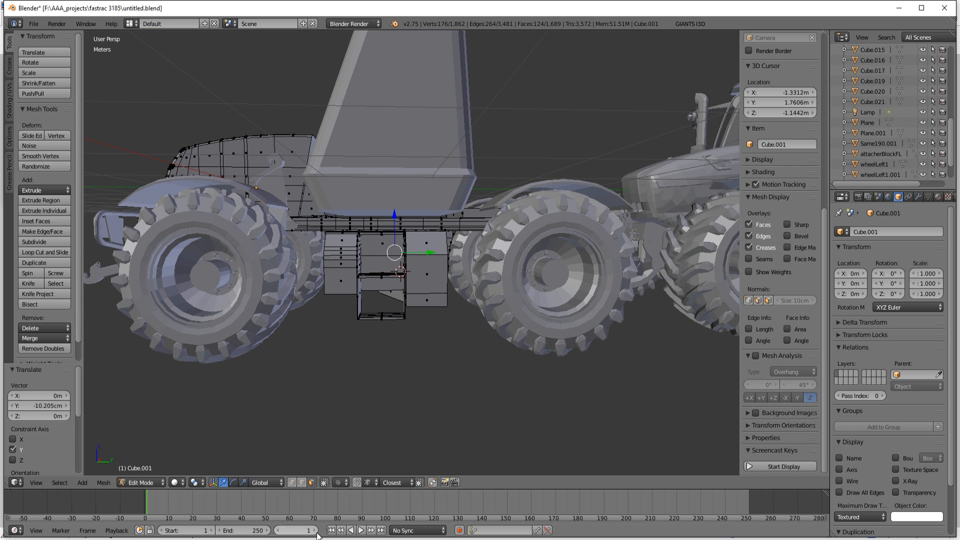
click(257, 539)
mouse_move(277, 527)
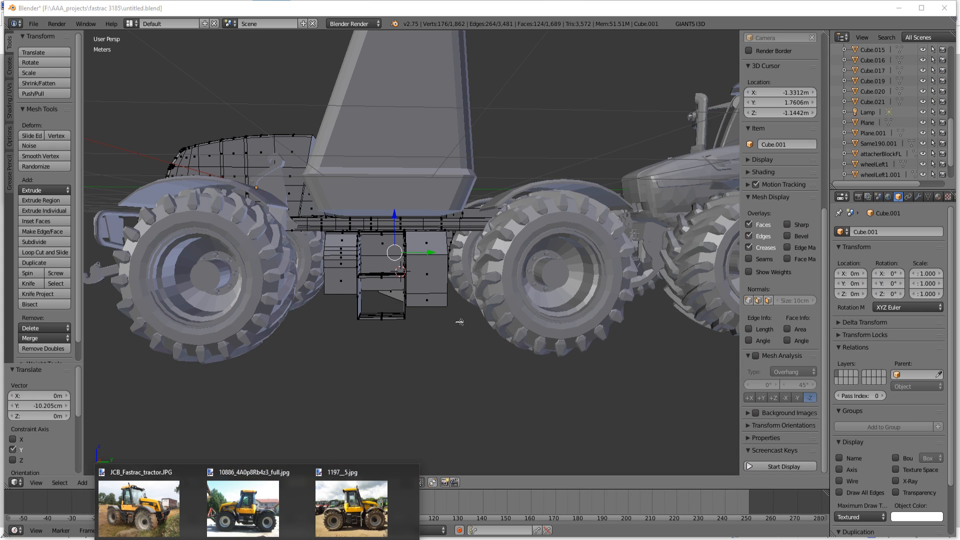
middle_drag(438, 332, 665, 338)
scroll(508, 343, up, 5)
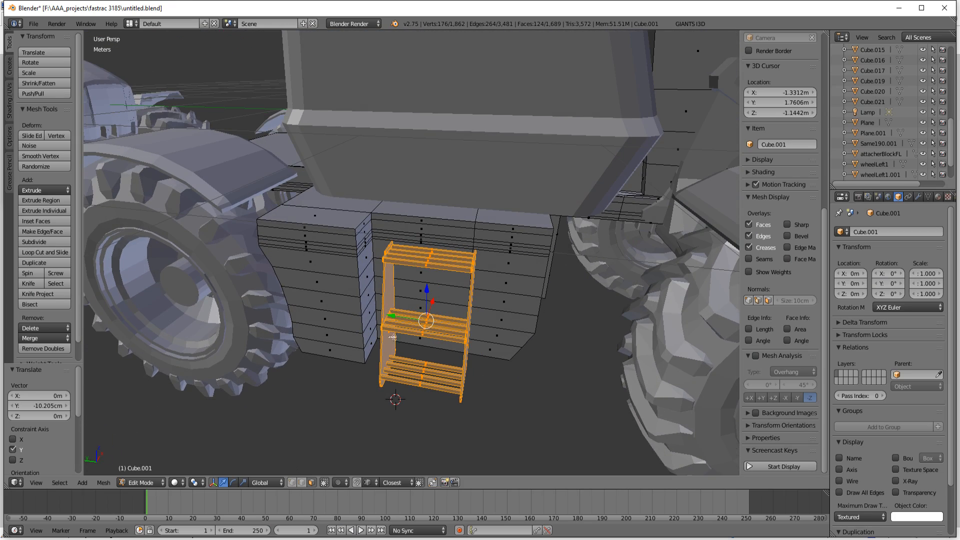
Step: Select only the column of side faces on the protruding box beside the ladder and move it about -7.4 cm along Y
key(z)
key(z)
key(a)
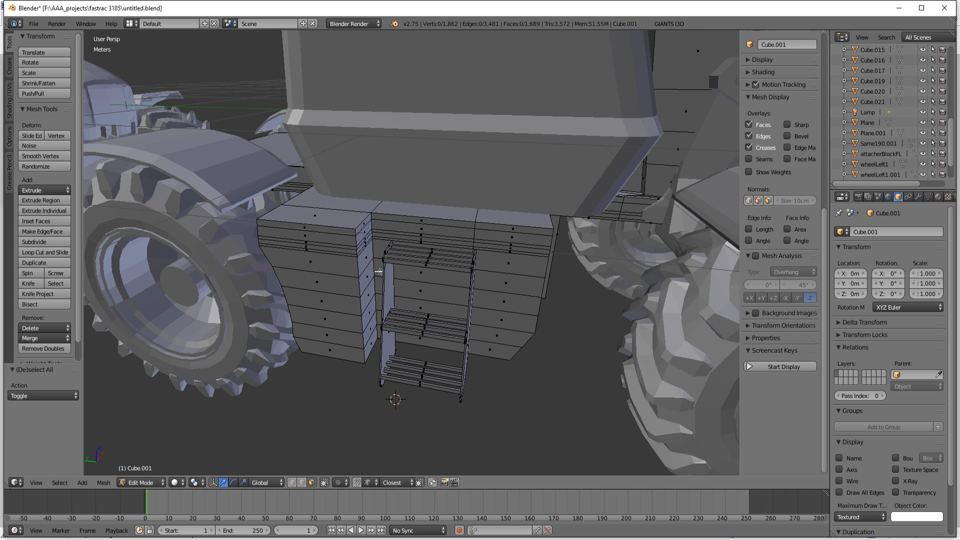
middle_drag(379, 271, 369, 266)
right_click(348, 210)
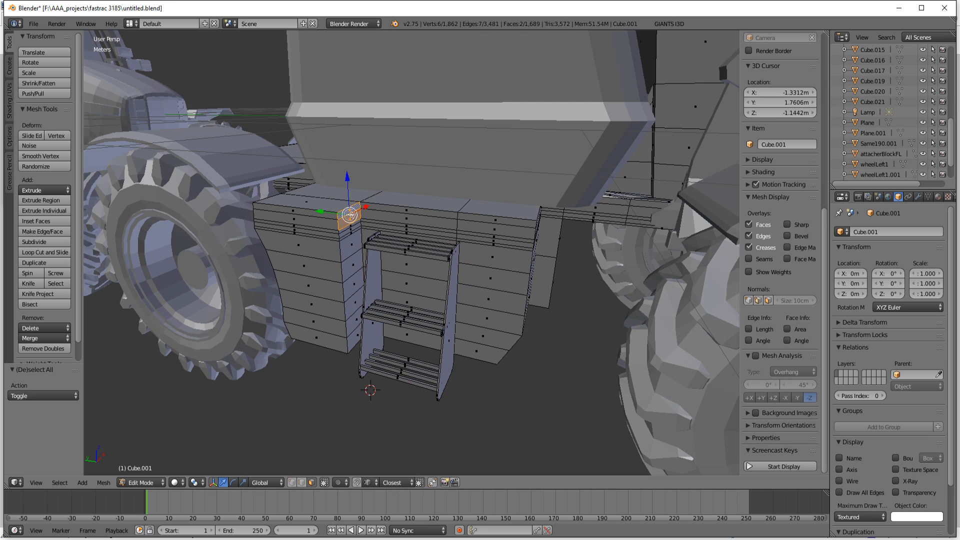
drag(350, 230, 357, 350)
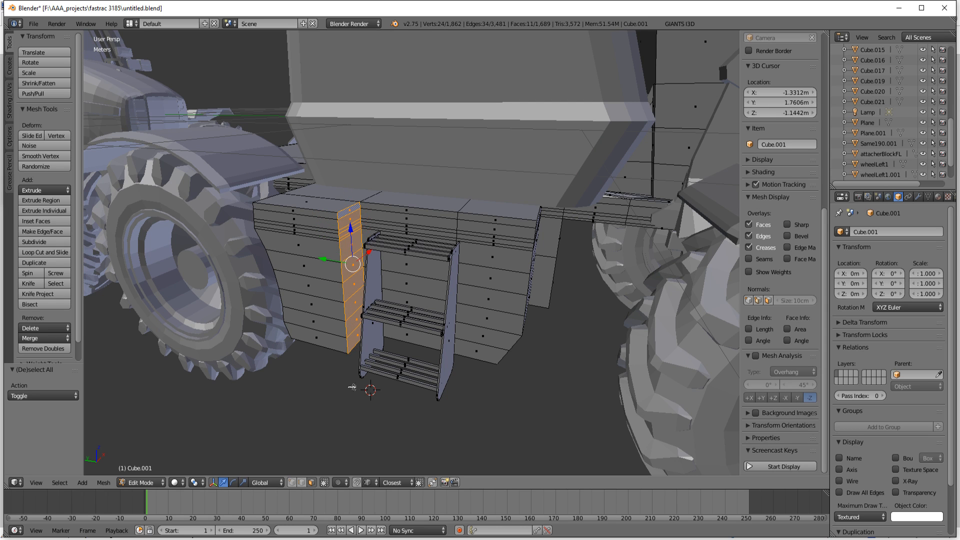
middle_drag(374, 384, 414, 370)
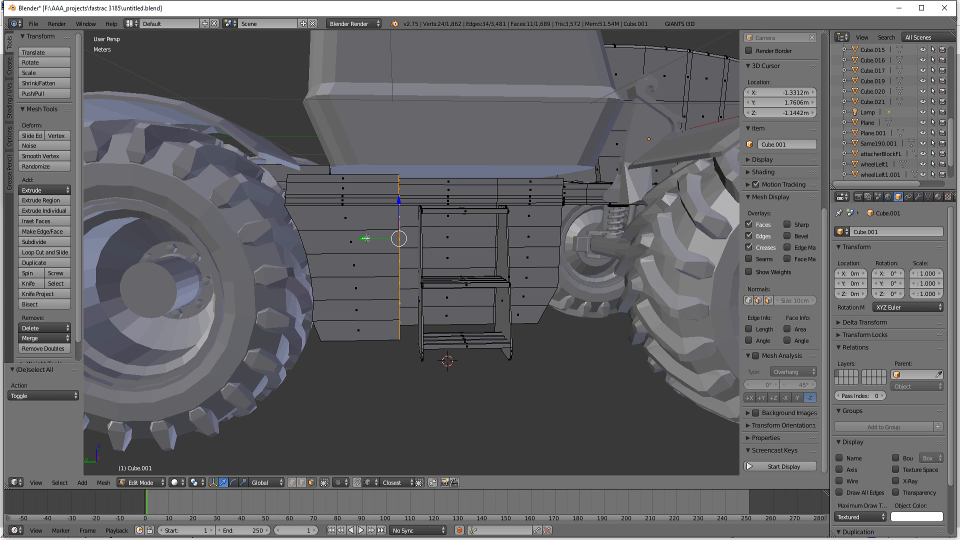
drag(365, 239, 381, 240)
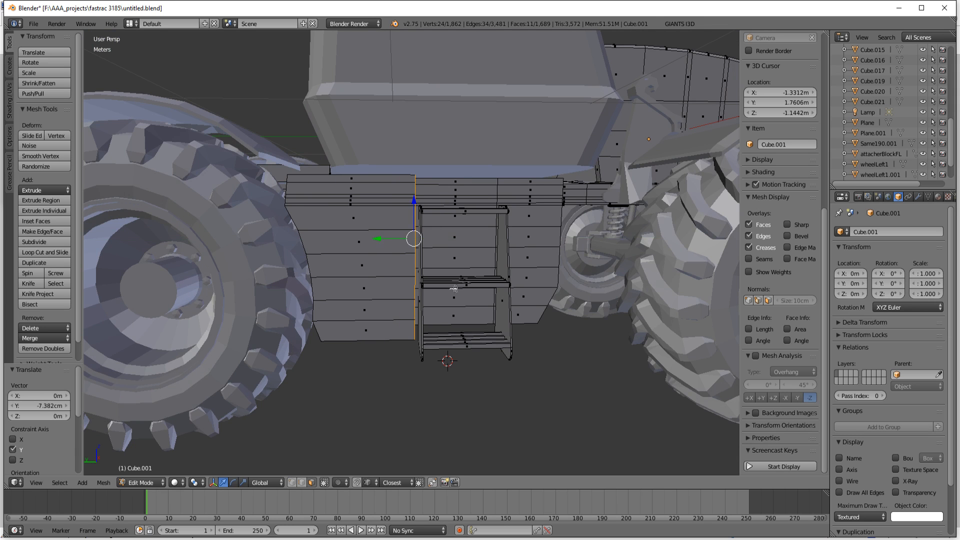
Step: Compare the opposite side of the model with the reference photo 10886_4A0p8Rb4z3_full.jpg
scroll(470, 332, down, 4)
middle_drag(466, 330, 352, 219)
middle_drag(507, 218, 456, 352)
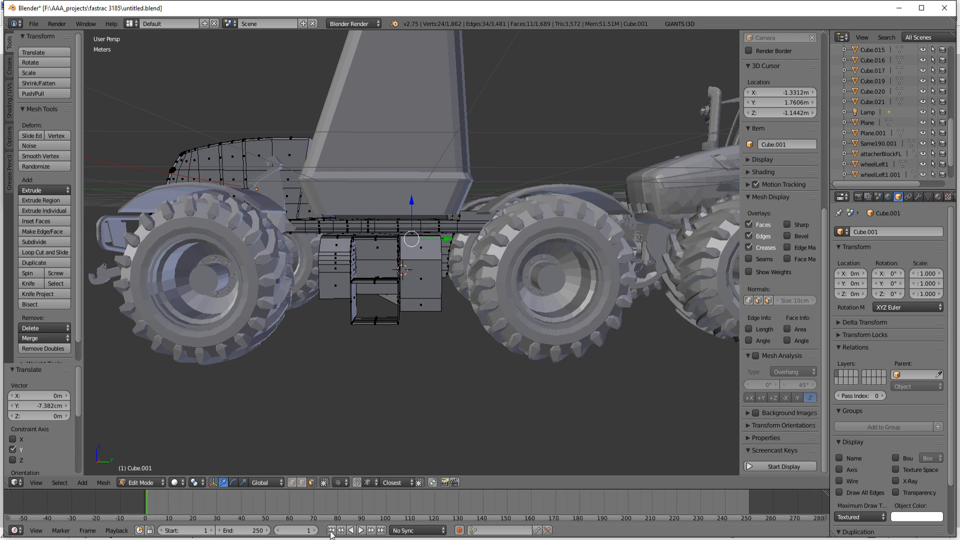
mouse_move(257, 539)
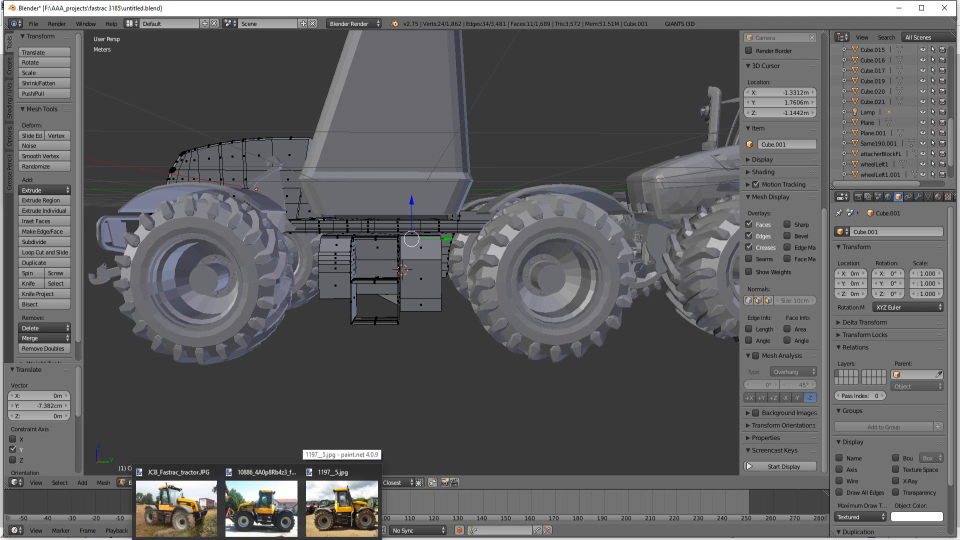
mouse_move(341, 523)
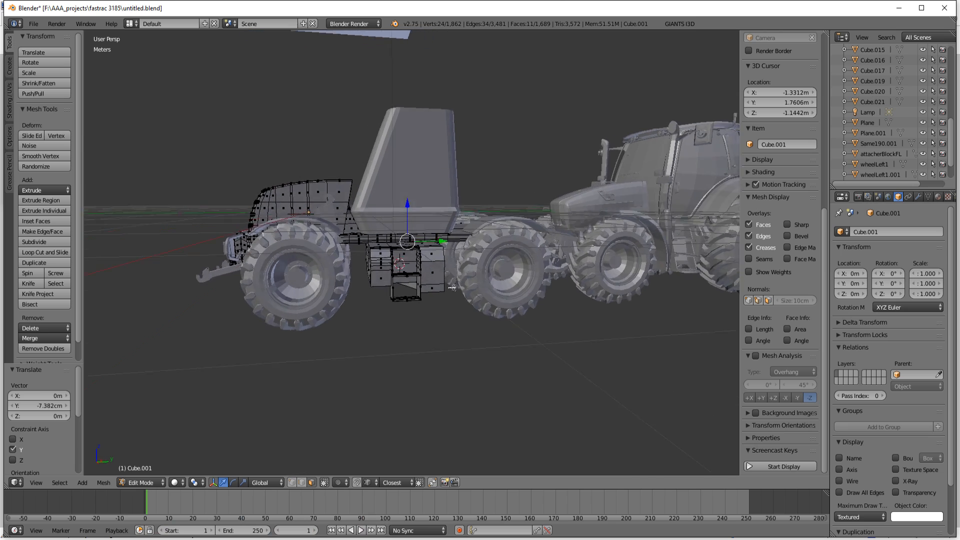
middle_drag(452, 288, 452, 288)
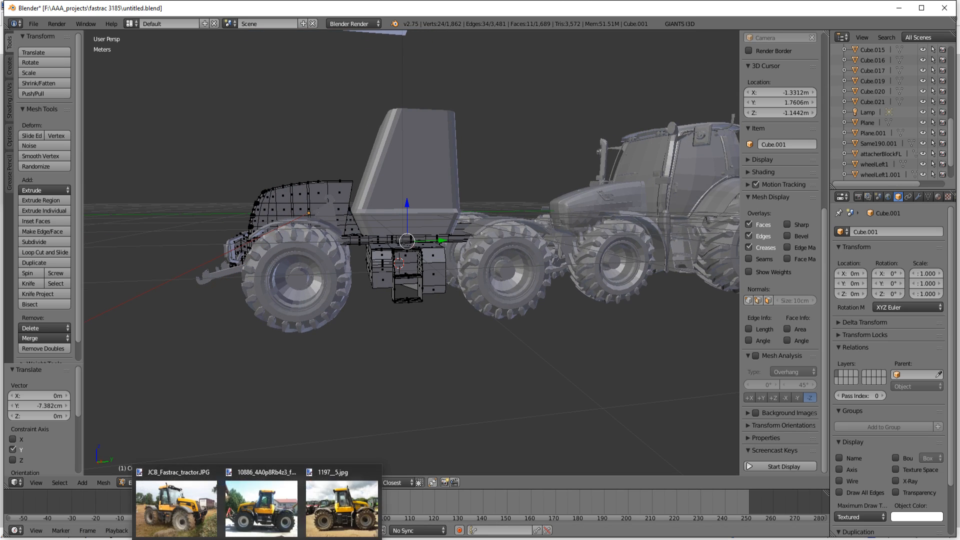
Step: Close the reference photos JCB_Fastrac_tractor.JPG and 1197__5.jpg, and compare the model's side with 10886_4A0p8Rb4z3_full.jpg
click(215, 473)
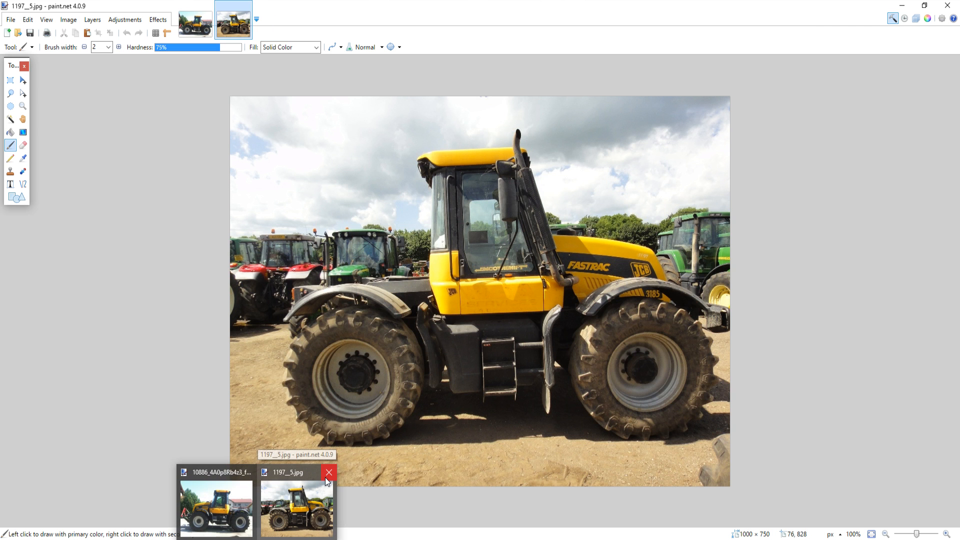
click(327, 476)
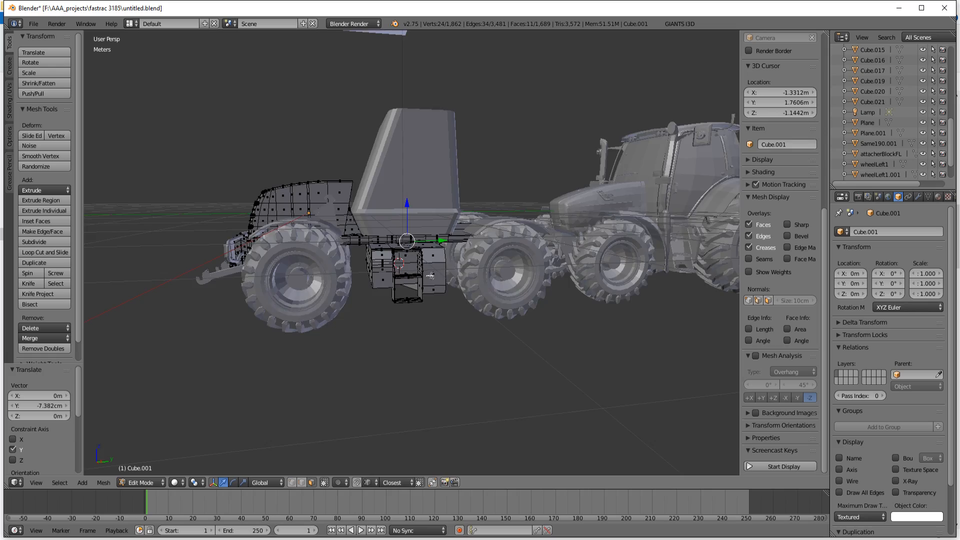
mouse_move(380, 330)
middle_down()
mouse_move(410, 340)
mouse_move(435, 313)
mouse_move(426, 285)
middle_up()
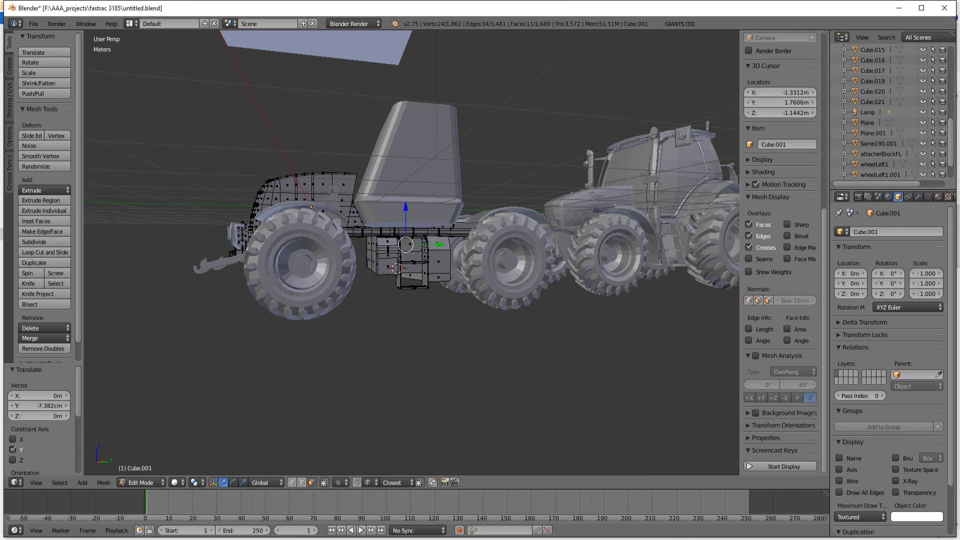
middle_drag(373, 416, 365, 406)
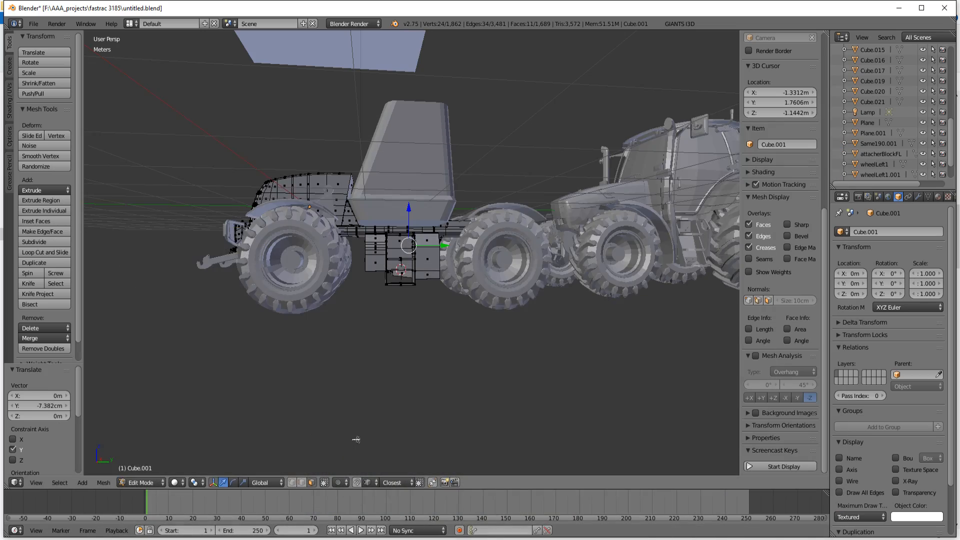
mouse_move(350, 320)
middle_down()
mouse_move(347, 400)
mouse_move(390, 415)
mouse_move(425, 409)
mouse_move(375, 405)
mouse_move(345, 423)
mouse_move(280, 430)
mouse_move(274, 448)
mouse_move(305, 468)
mouse_move(397, 390)
mouse_move(396, 354)
mouse_move(400, 410)
middle_up()
scroll(385, 357, up, 4)
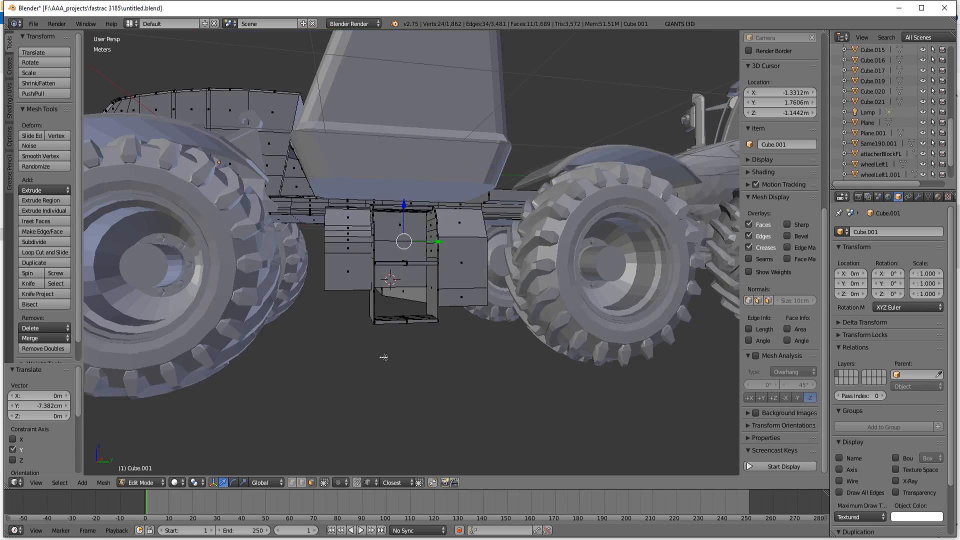
mouse_move(393, 373)
middle_down()
mouse_move(403, 354)
mouse_move(392, 331)
mouse_move(384, 393)
mouse_move(382, 386)
mouse_move(393, 403)
middle_up()
Step: Select the side boxes, ladders and rear frame section of the body mesh through the model in wireframe display
key(z)
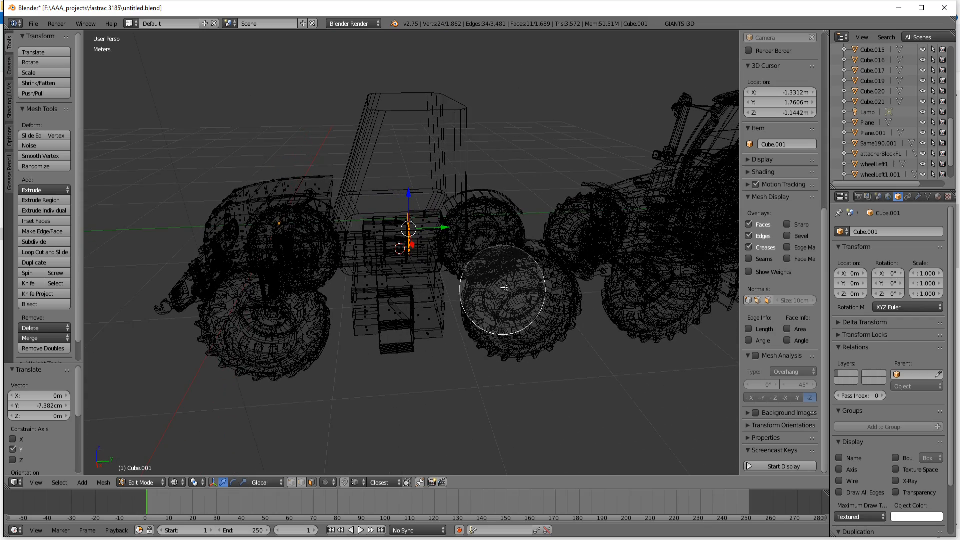
scroll(506, 289, down, 9)
mouse_move(528, 267)
mouse_down()
mouse_move(480, 269)
mouse_move(466, 257)
mouse_up()
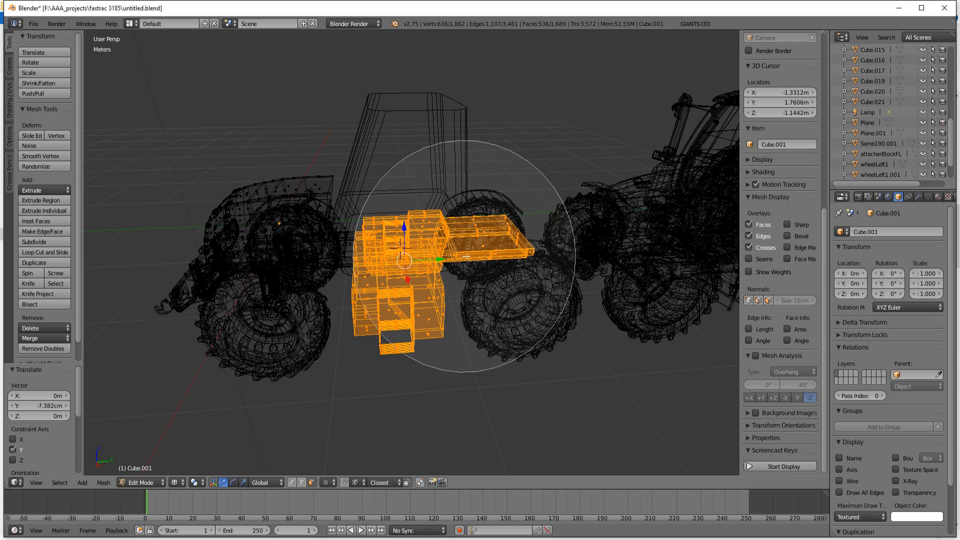
right_click(500, 310)
middle_drag(476, 347, 422, 313)
scroll(422, 313, up, 4)
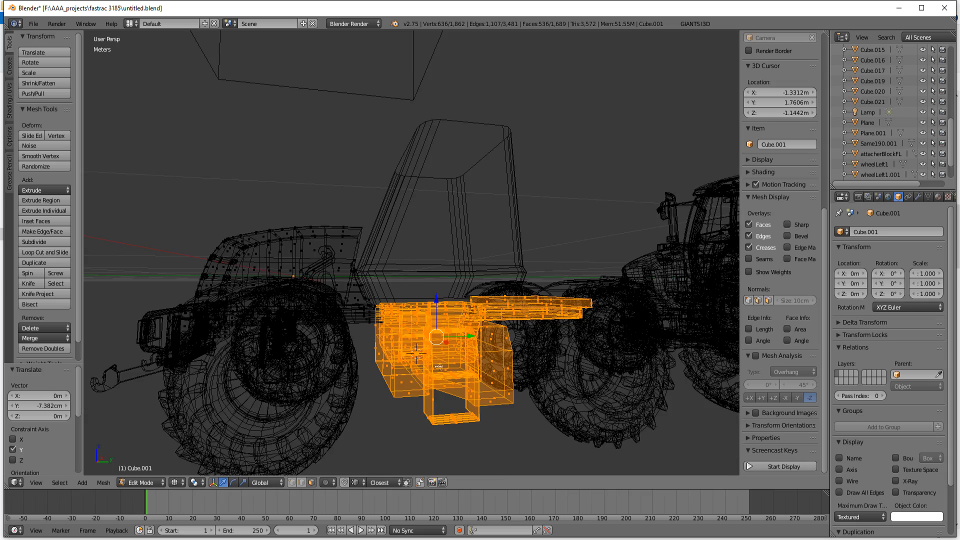
Step: Add the rear section of the hood and the adjoining frame faces beneath the cab to the selection
scroll(438, 367, up, 3)
middle_drag(395, 367, 411, 327)
scroll(411, 325, down, 3)
middle_drag(400, 290, 387, 280)
key(c)
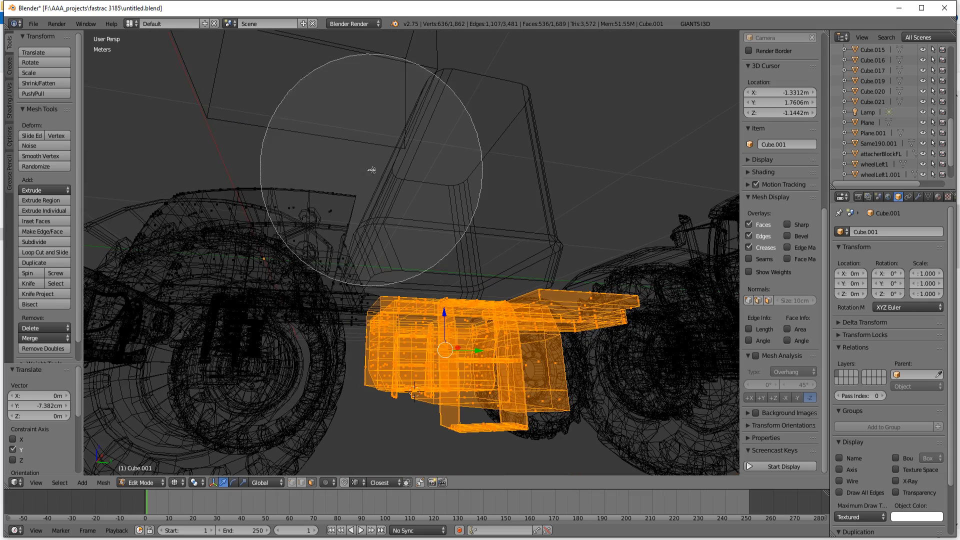
drag(429, 242, 428, 250)
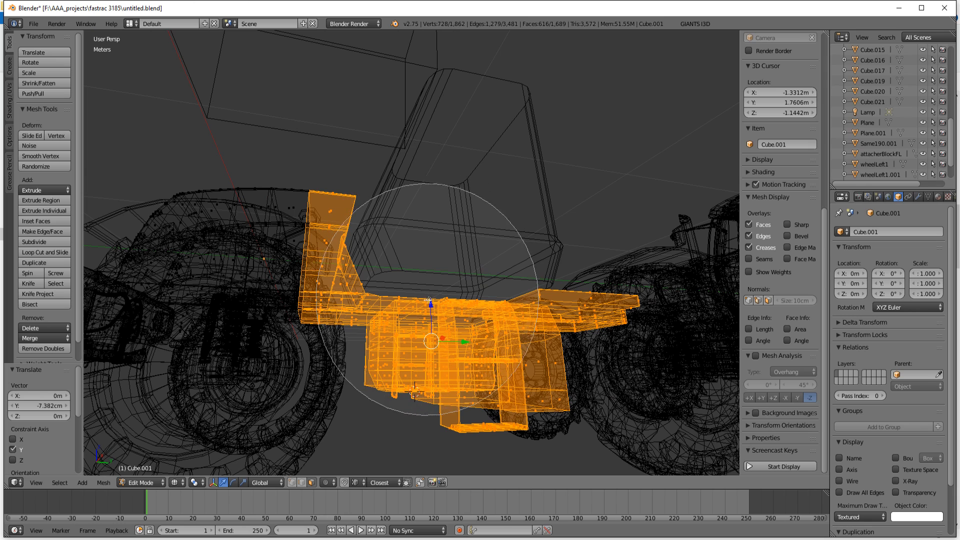
right_click(445, 293)
Step: Move the selected boxes, ladders, frame and rear hood section about -9.9 cm along Y in solid display
key(z)
scroll(442, 288, down, 3)
middle_drag(442, 288, 412, 340)
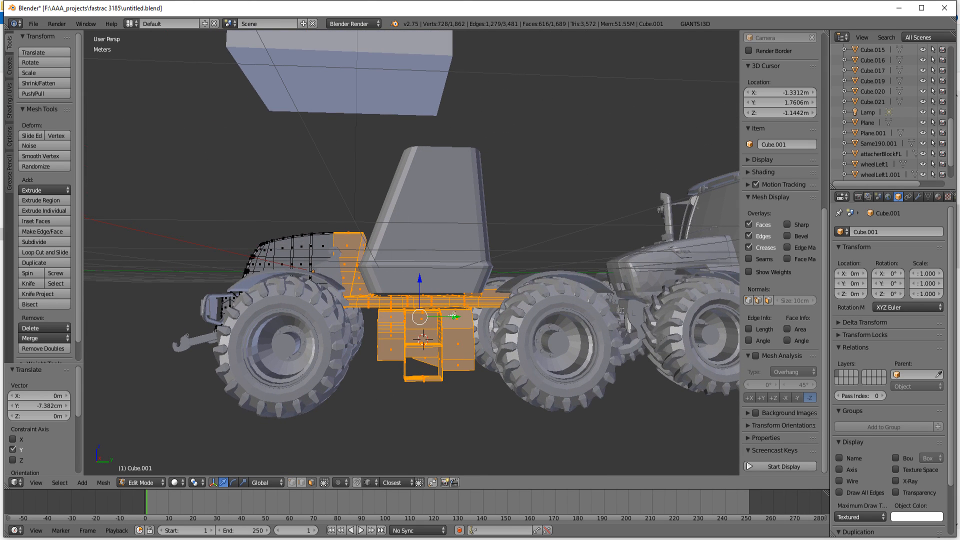
drag(455, 316, 455, 316)
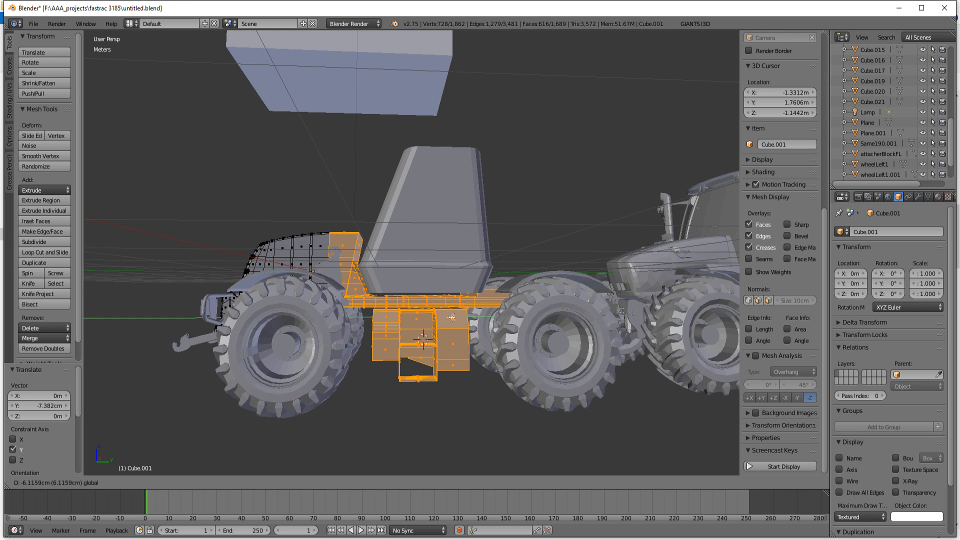
drag(450, 317, 449, 317)
mouse_move(422, 343)
middle_down()
mouse_move(414, 318)
mouse_move(416, 358)
mouse_move(416, 324)
mouse_move(408, 353)
middle_up()
Step: Deselect the hood's side and top faces in wireframe, keeping its rear end faces, boxes, ladders and frame selected
key(z)
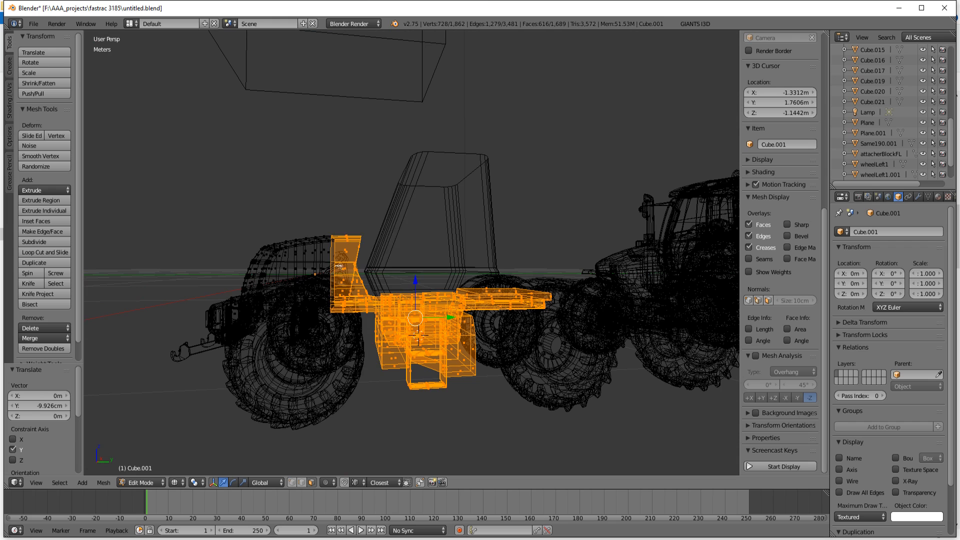
key(c)
scroll(307, 239, up, 3)
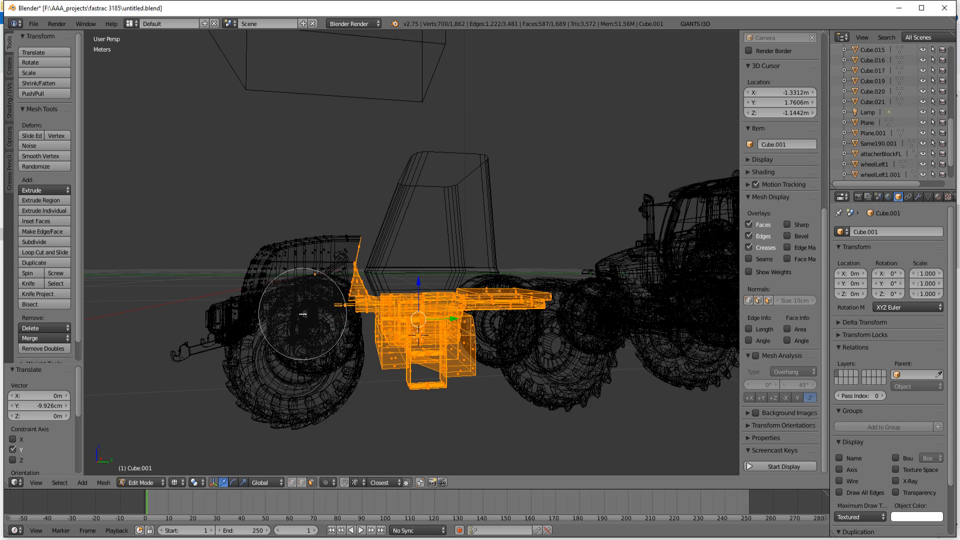
mouse_move(318, 353)
middle_down()
mouse_move(311, 400)
mouse_move(307, 324)
mouse_move(299, 342)
mouse_move(322, 324)
mouse_move(336, 263)
mouse_move(337, 301)
mouse_move(390, 292)
middle_up()
key(z)
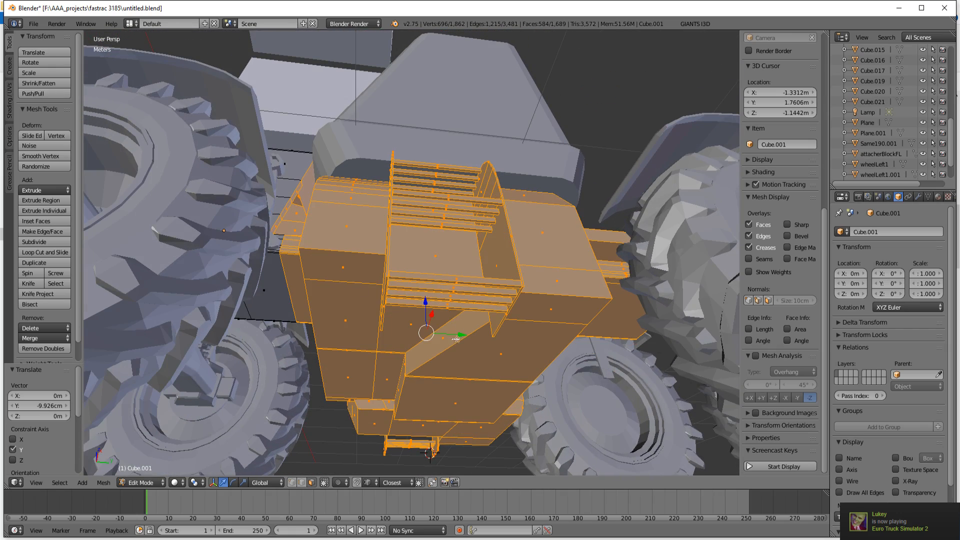
Step: Move the remaining selected parts about -15 cm along the Y axis
drag(463, 335, 371, 268)
scroll(371, 268, down, 6)
middle_drag(379, 241, 380, 277)
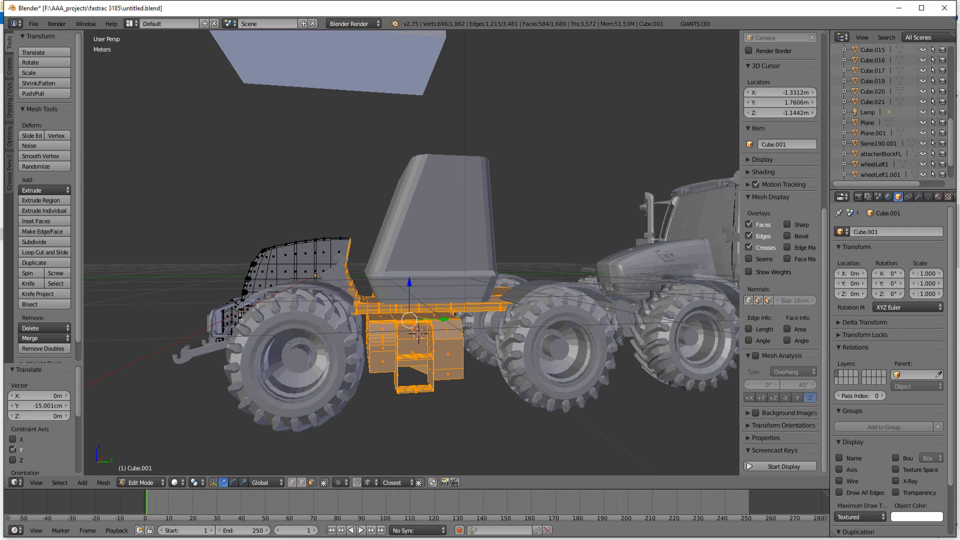
Step: Compare the new position of the side boxes and ladder with the reference photo 10886_4A0p8Rb4z3_full.jpg
key(alt+Tab)
key(alt+Tab)
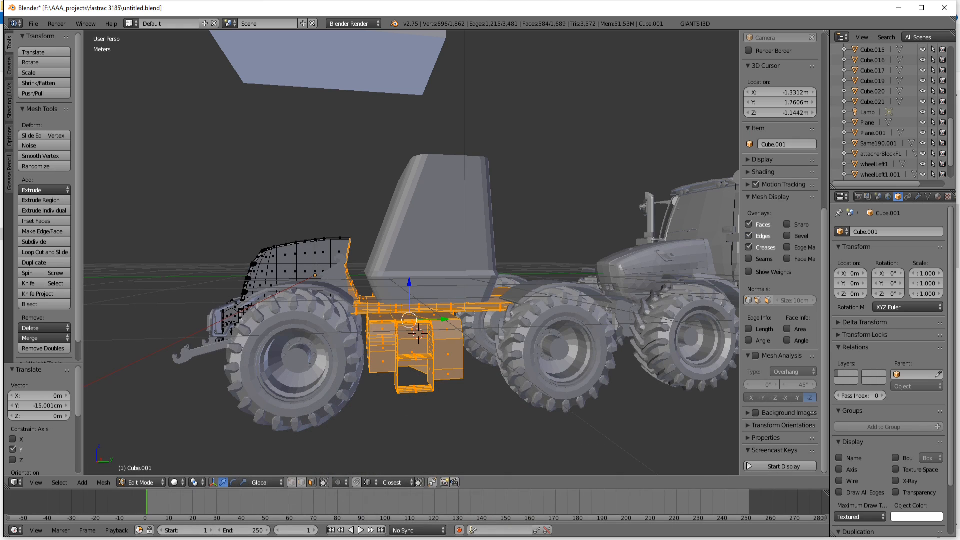
key(alt+Tab)
key(alt+Tab)
key(alt+Tab)
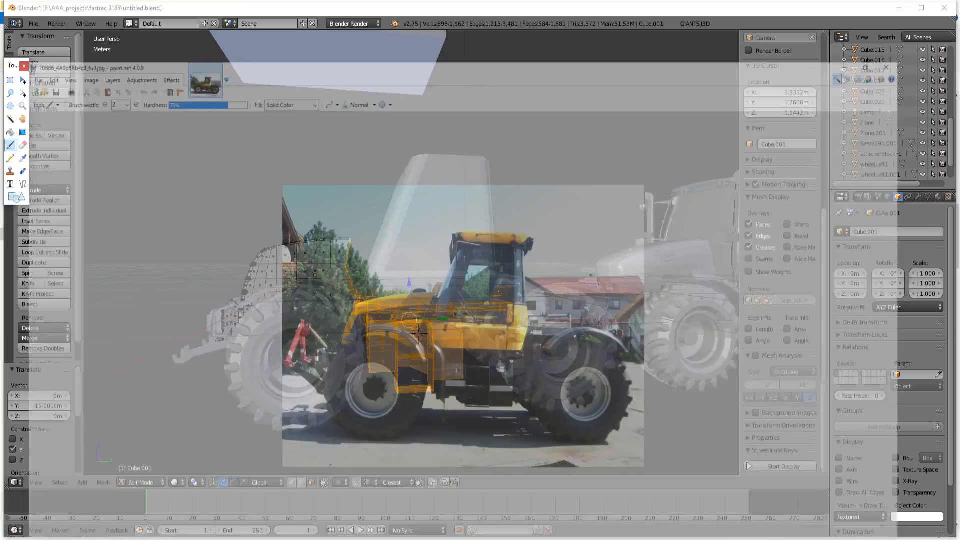
key(alt+Tab)
key(alt+Tab)
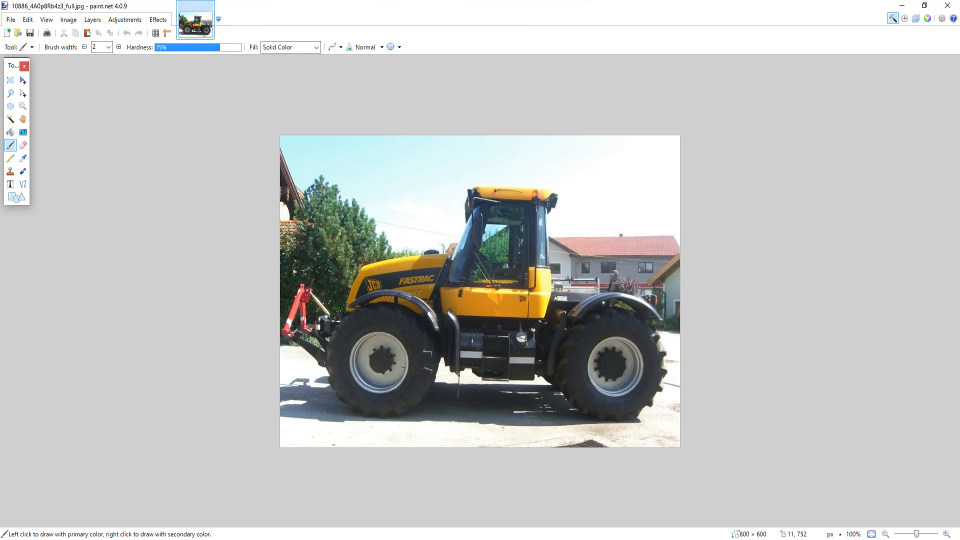
key(alt+Tab)
key(alt+Tab)
key(alt+Tab)
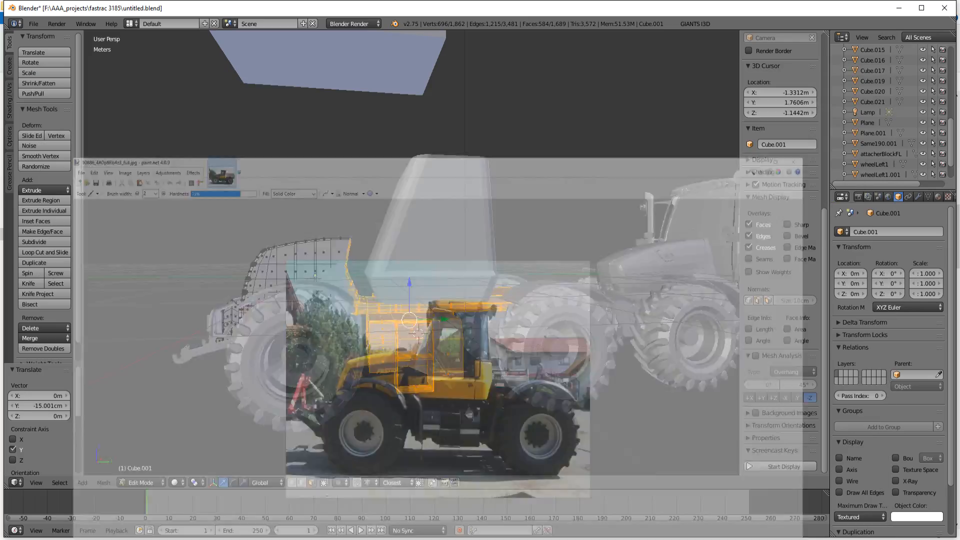
key(alt+Tab)
key(alt+Tab)
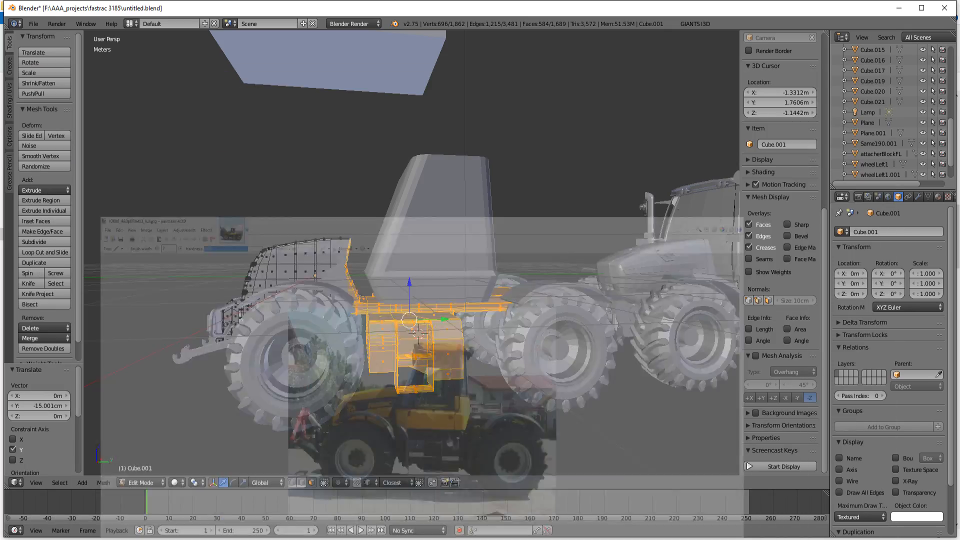
key(alt+Tab)
key(alt+Tab)
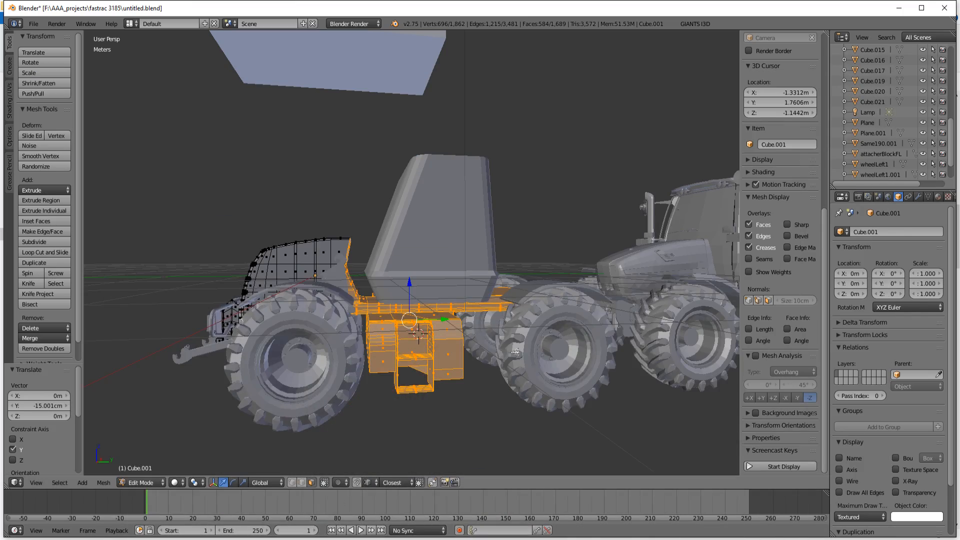
Step: Switch to edge selection and select a single edge at the top of the hood's rear end
scroll(327, 272, up, 4)
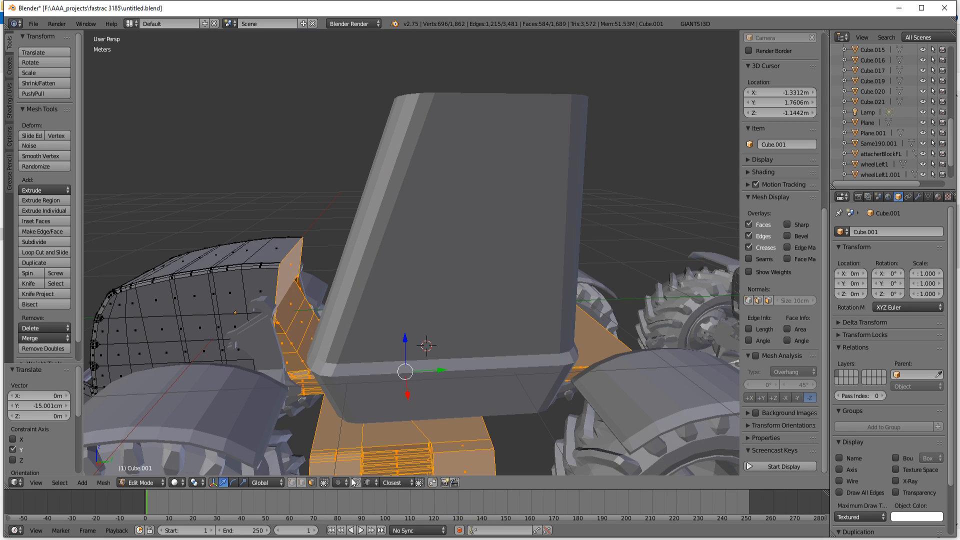
click(305, 483)
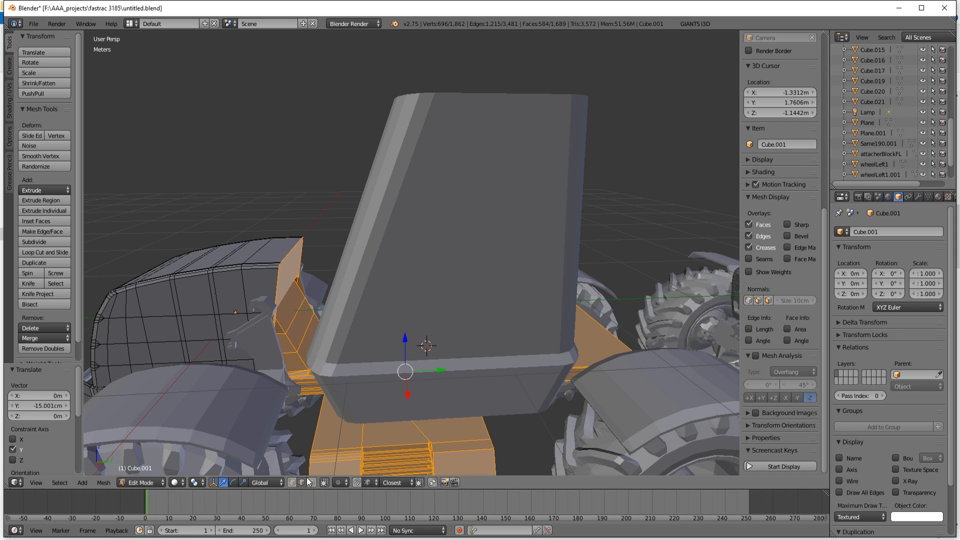
right_click(295, 249)
drag(340, 248, 345, 248)
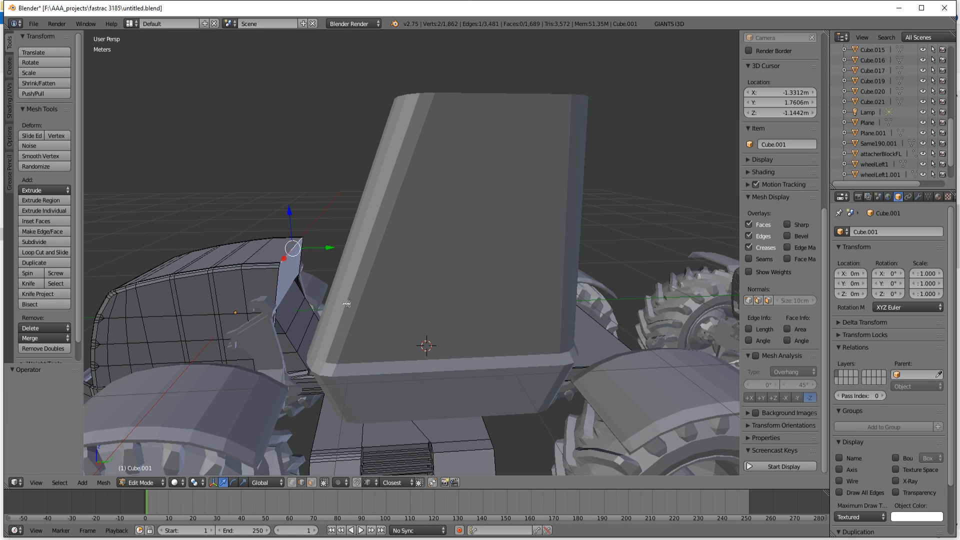
scroll(347, 303, up, 5)
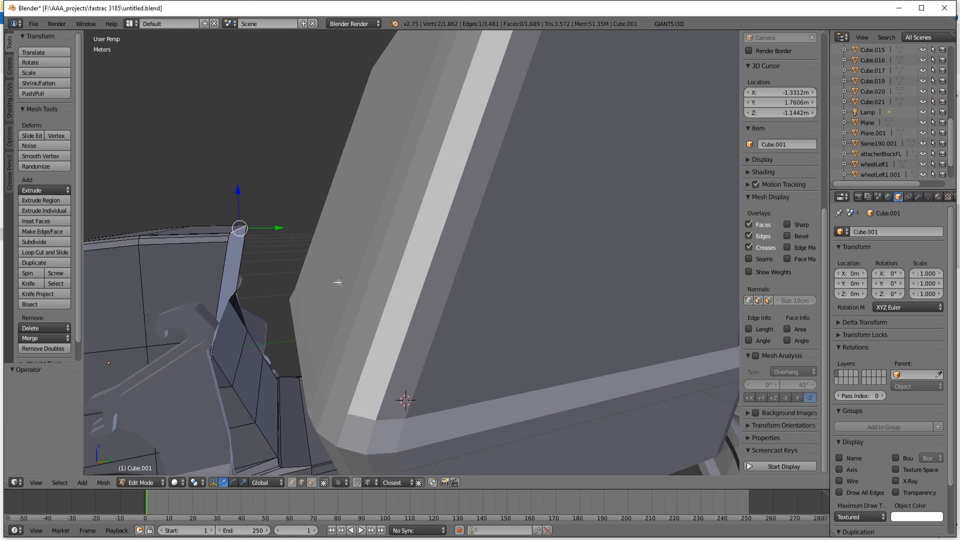
middle_drag(338, 283, 338, 277)
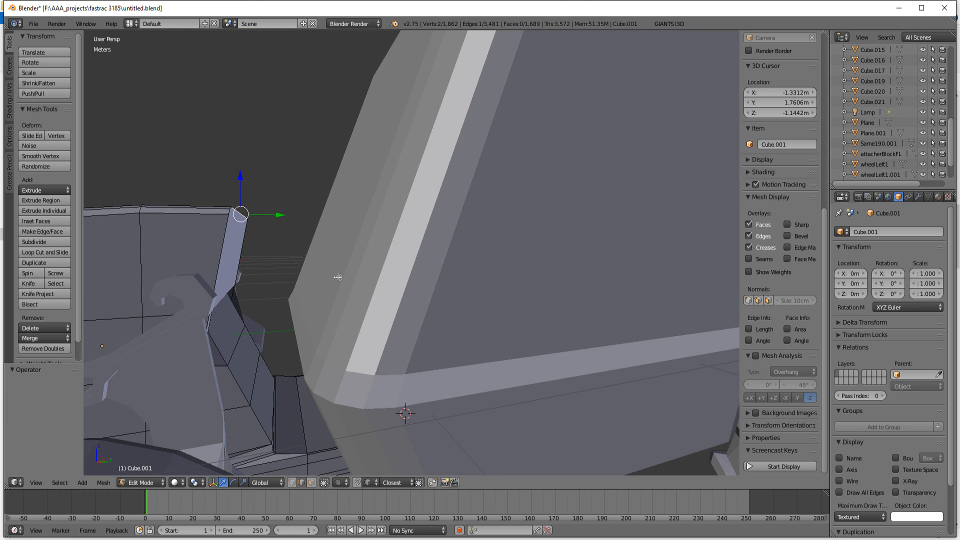
Step: Extend the selection through the mesh to all top rear hood edges, leaving out the edges running down the rear end
key(z)
key(c)
drag(258, 214, 262, 200)
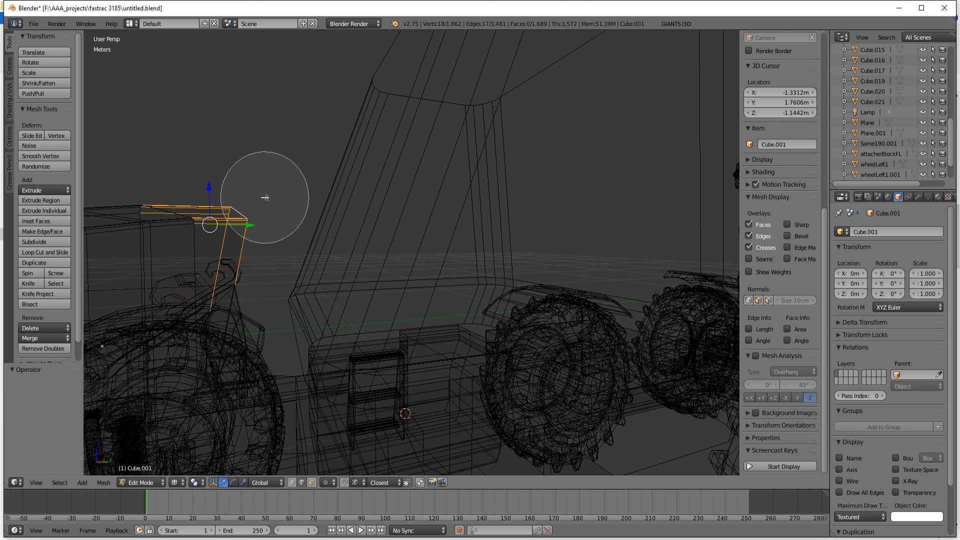
key(Escape)
middle_drag(290, 224, 304, 252)
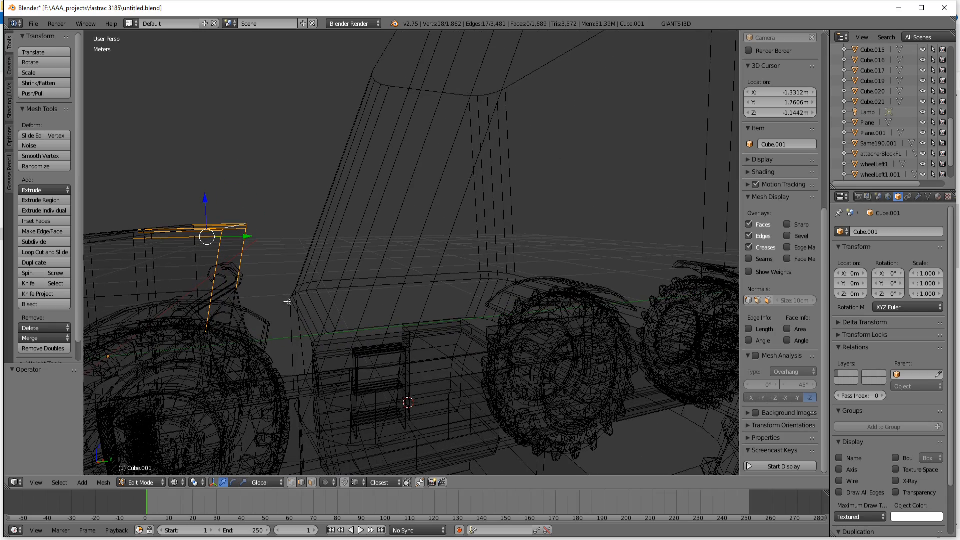
key(c)
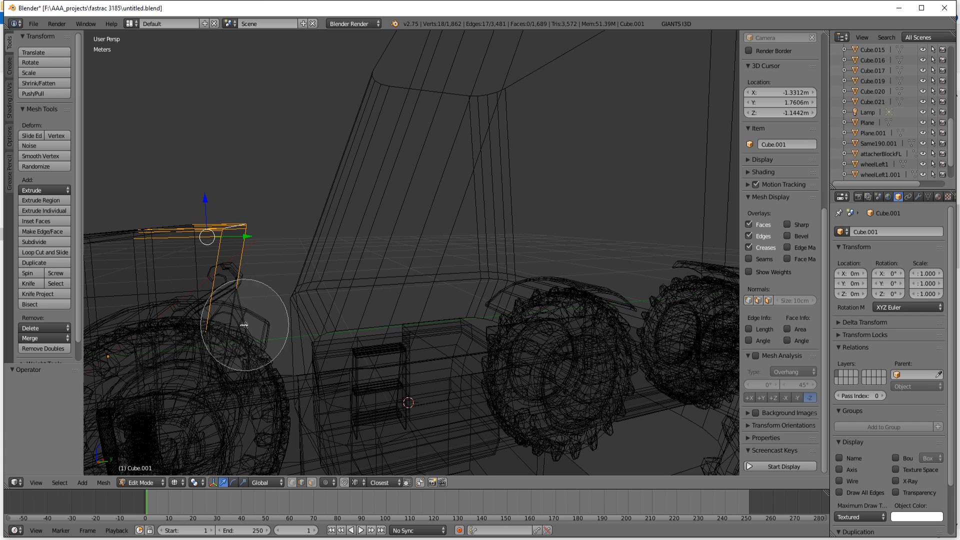
middle_drag(253, 300, 312, 324)
key(Escape)
key(z)
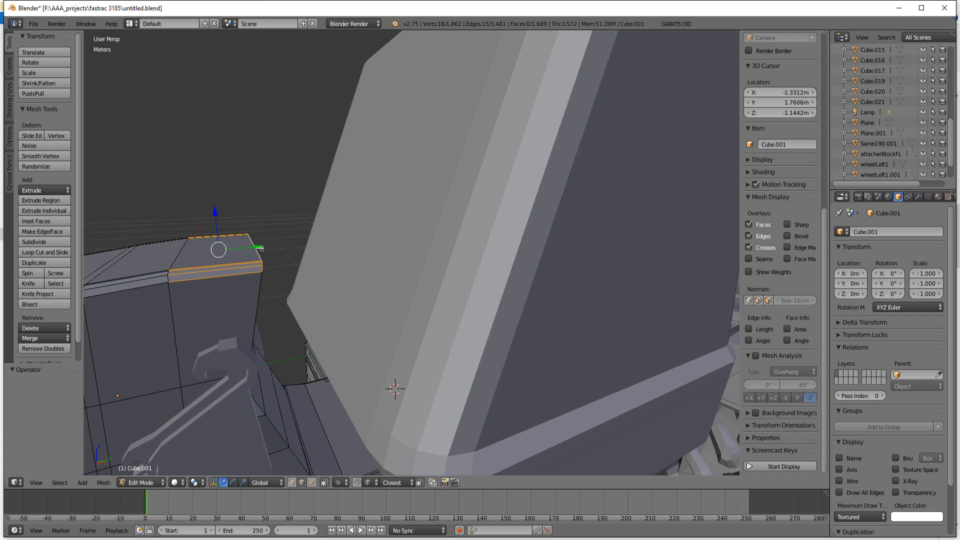
Step: Move the selected top rear hood edges about 7.7 cm along Y toward the cab
drag(259, 248, 280, 249)
scroll(358, 312, down, 6)
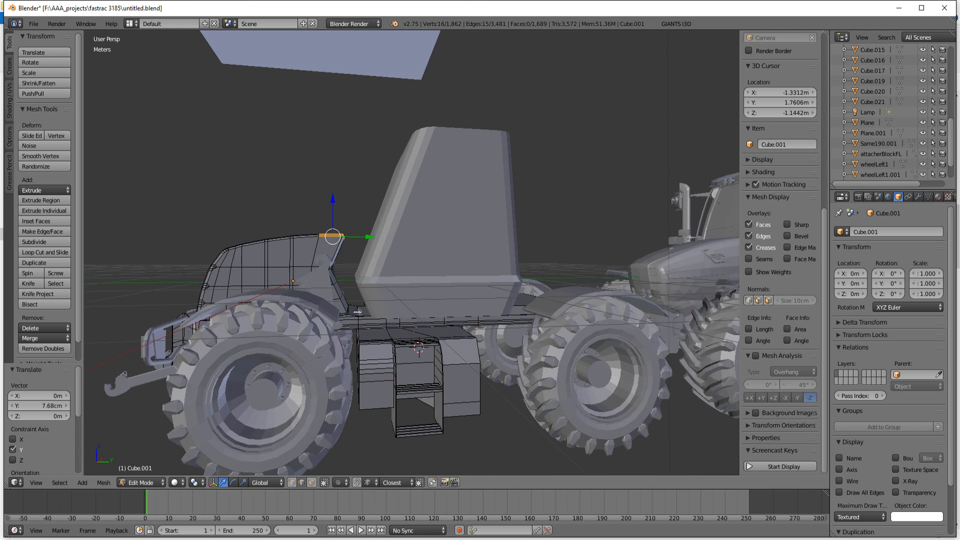
middle_drag(358, 312, 360, 314)
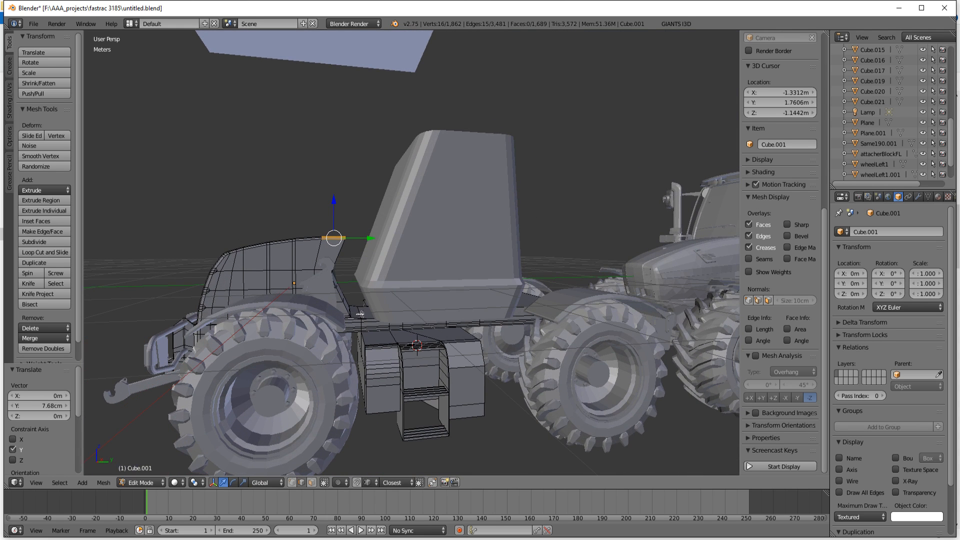
Step: Leave mesh editing, select the cab object and move it about -23.5 cm along Y
key(Tab)
right_click(414, 235)
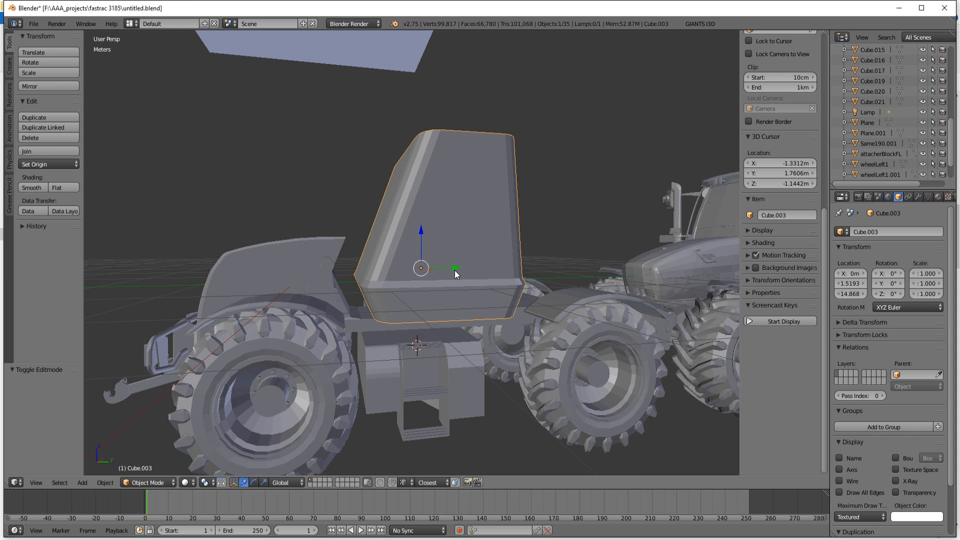
drag(456, 271, 437, 268)
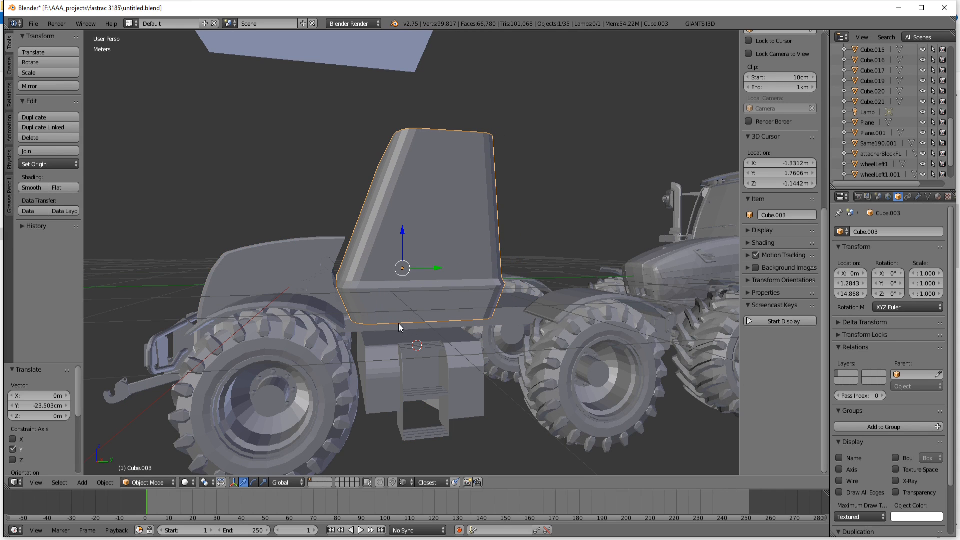
scroll(399, 324, down, 3)
middle_drag(398, 323, 386, 335)
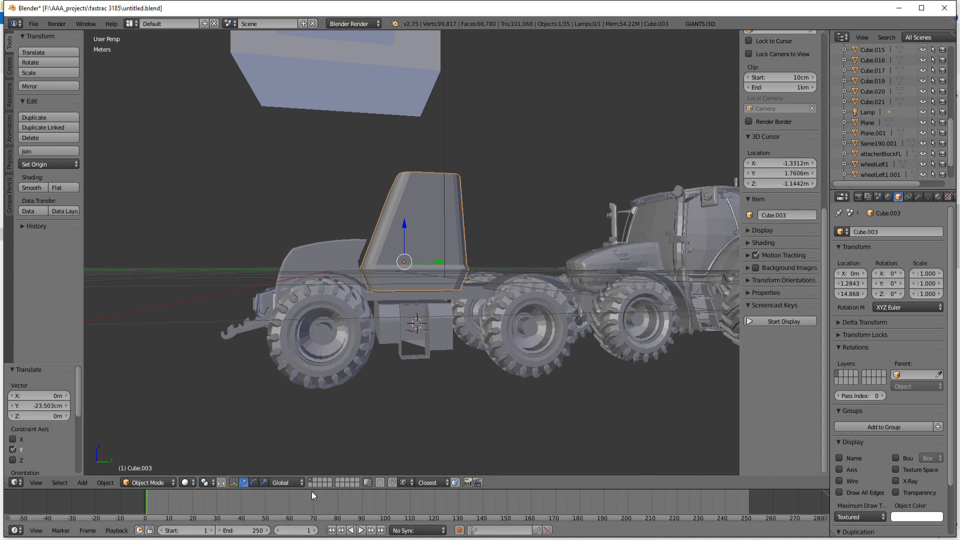
Step: Compare the cab's placement with the reference photo 10886_4A0p8Rb4z3_full.jpg and select the hood and chassis body object
scroll(319, 364, up, 2)
scroll(373, 389, down, 2)
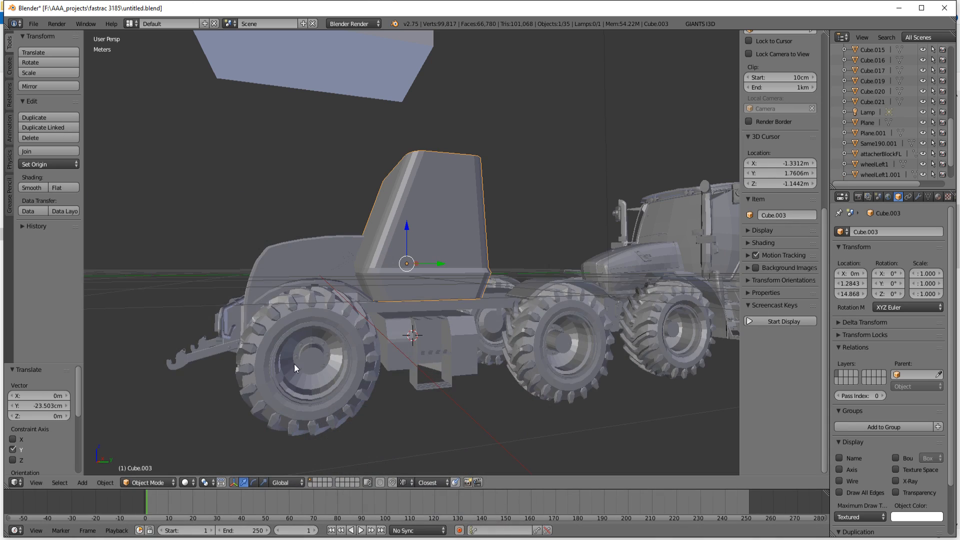
middle_drag(294, 364, 339, 355)
right_click(314, 277)
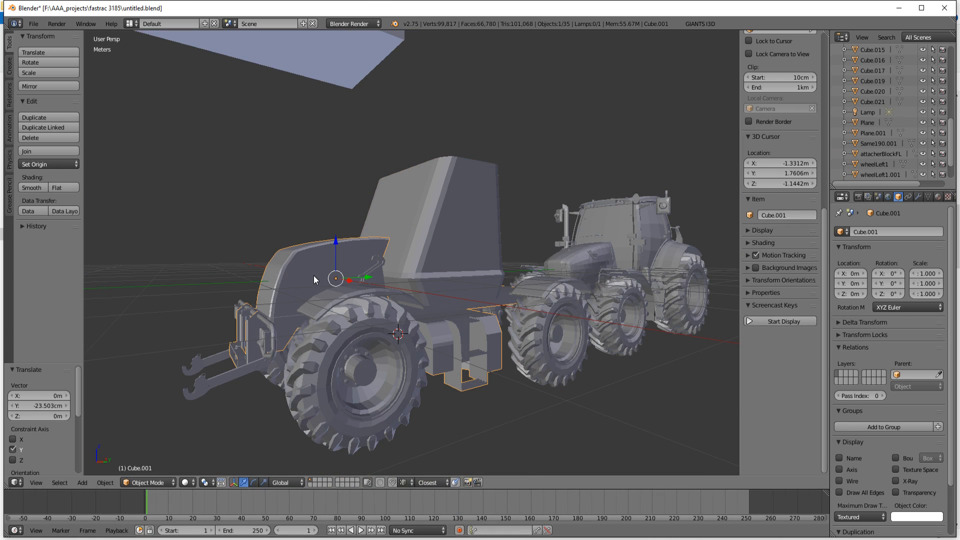
Step: Enter mesh editing on the hood and brush-select the crosswise edges across the middle of its sloping front
key(Tab)
scroll(313, 279, up, 5)
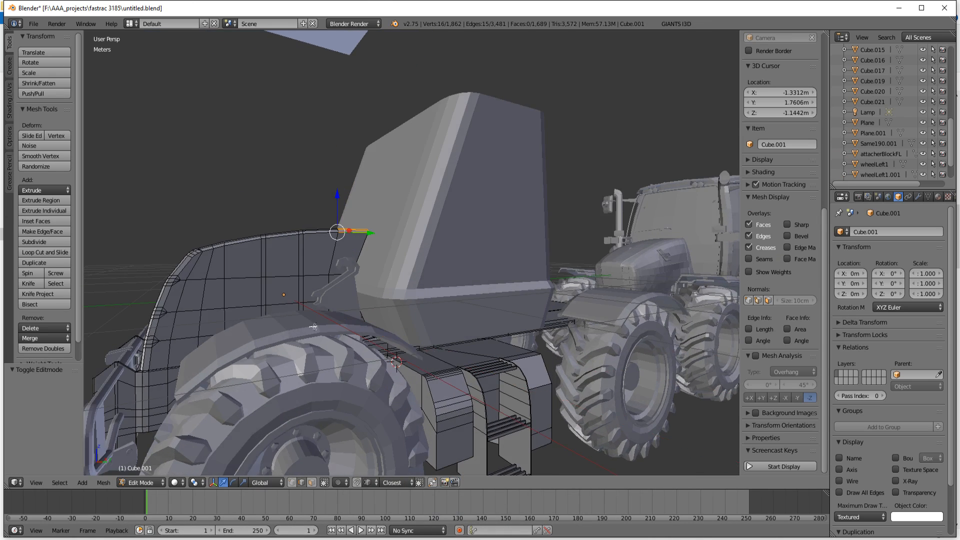
middle_drag(315, 324, 349, 328)
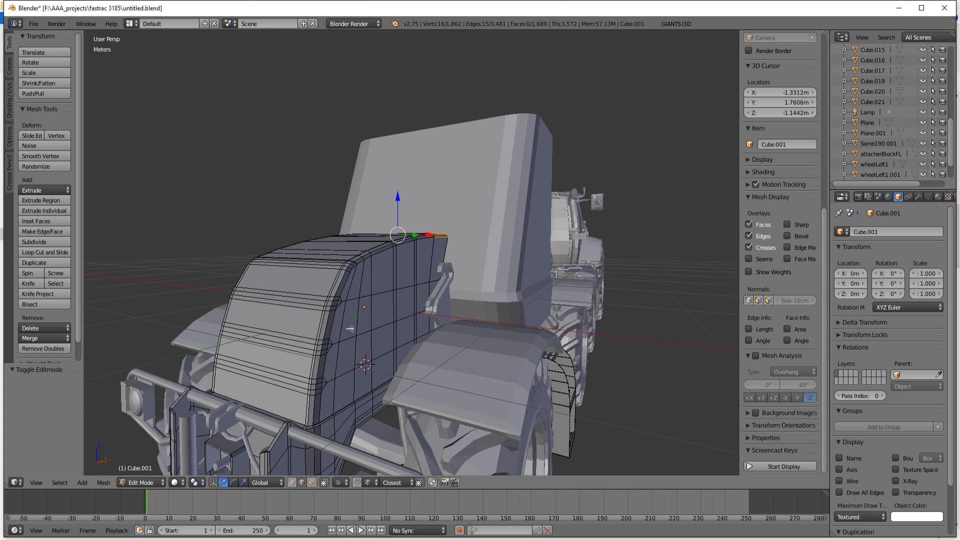
key(c)
drag(277, 300, 280, 299)
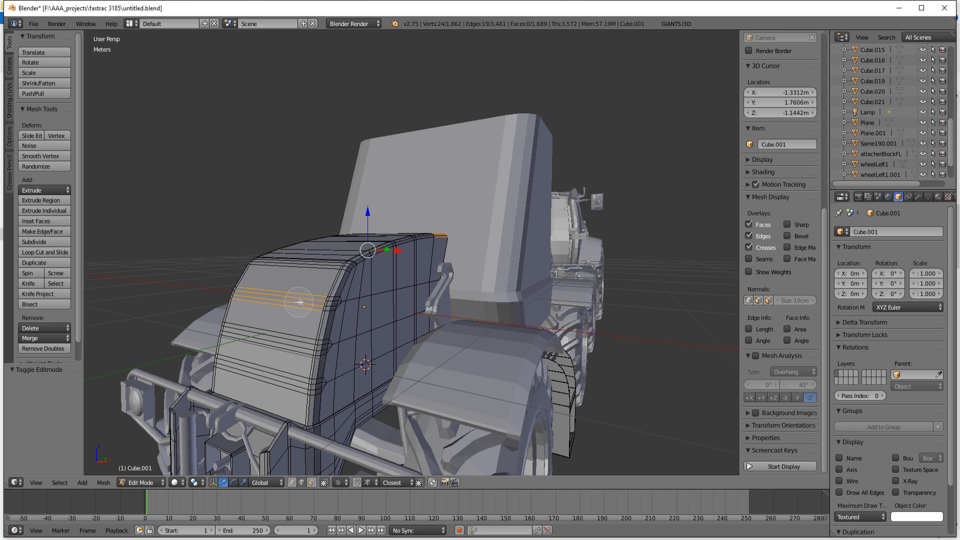
Step: Extend the front hood edge selection around the rounded corner on one side
scroll(324, 316, up, 3)
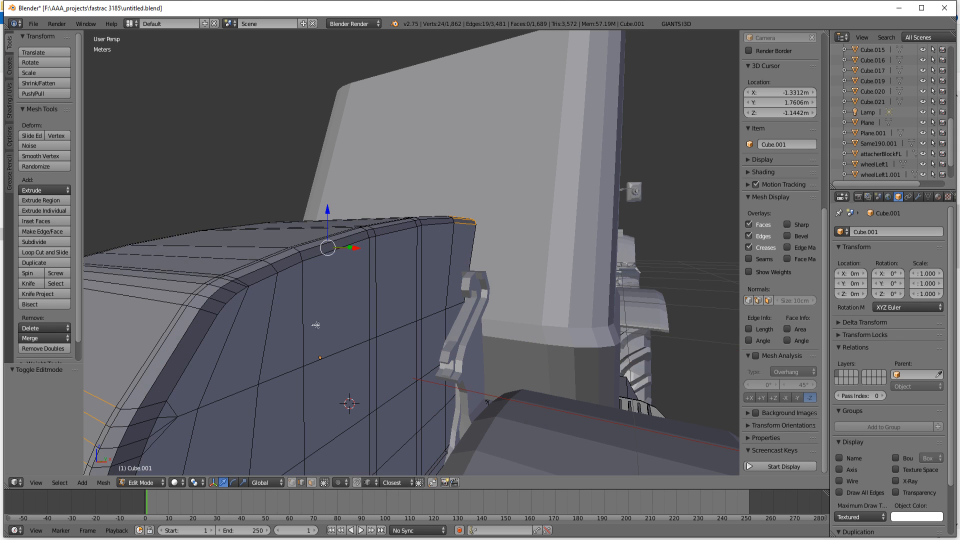
middle_drag(247, 371, 260, 369)
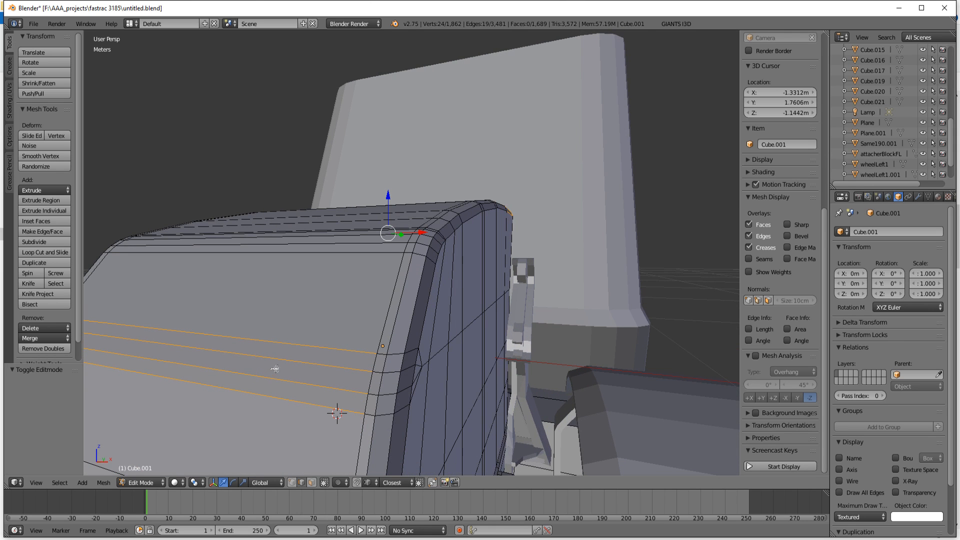
shift+right_click(378, 371)
shift+right_click(371, 412)
shift+right_click(383, 413)
shift+right_click(386, 392)
shift+right_click(393, 374)
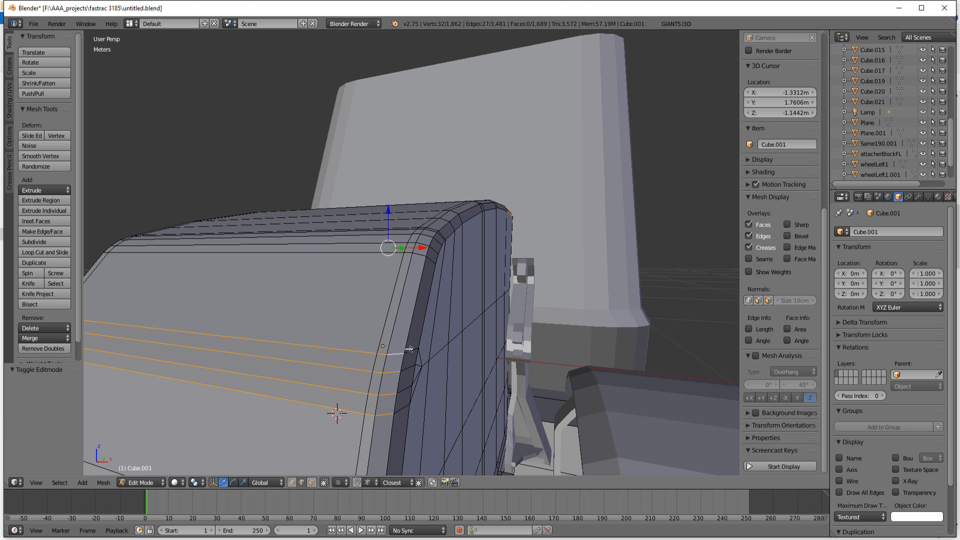
Step: Add the matching rounded corner edges on the opposite side of the hood front to the selection
middle_drag(331, 395, 383, 398)
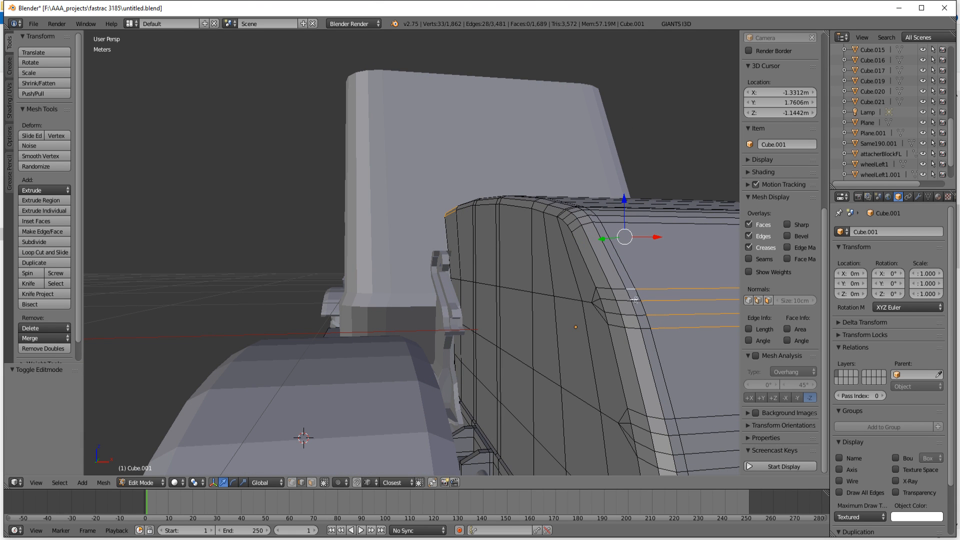
shift+right_click(646, 322)
shift+right_click(620, 292)
Step: Try a 7.1 mm shift of the selected hood edges along Y, undo it, move them 3.551 mm instead and check the shape
middle_drag(657, 324, 561, 343)
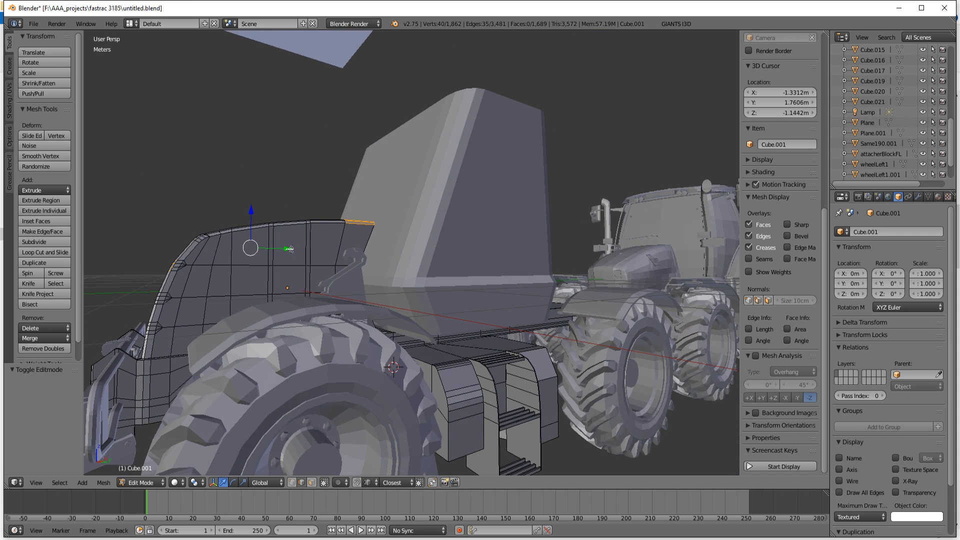
drag(289, 248, 291, 249)
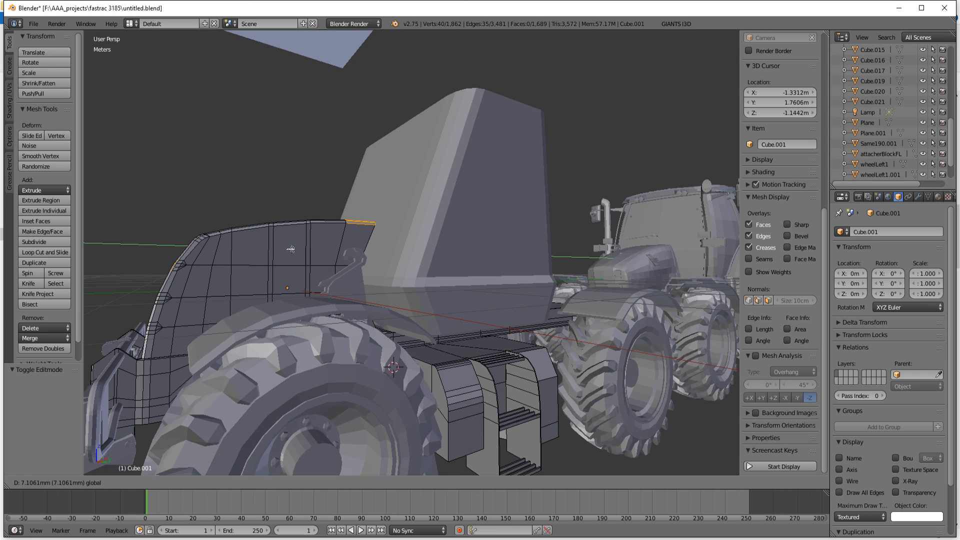
drag(290, 249, 290, 249)
key(ctrl+z)
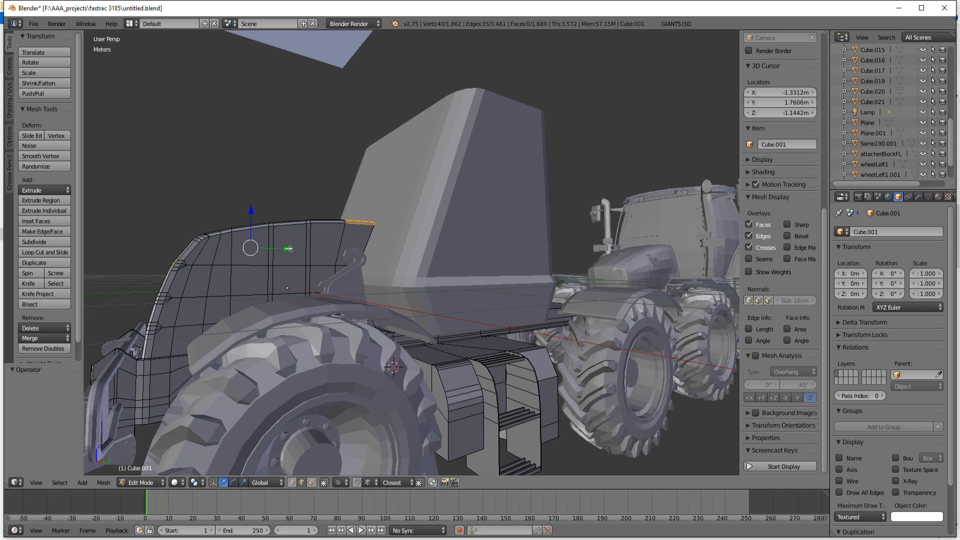
drag(289, 249, 289, 248)
scroll(303, 289, down, 4)
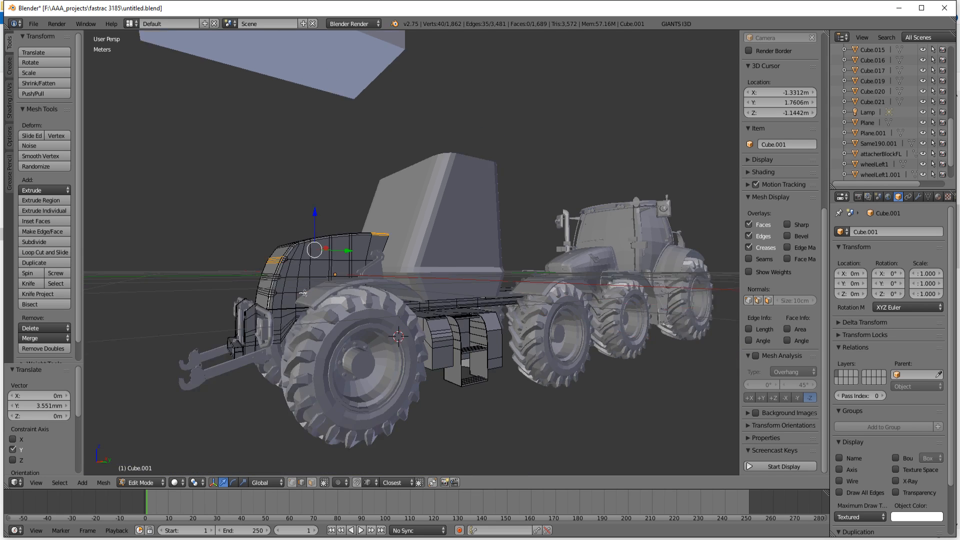
key(Tab)
middle_drag(421, 329, 401, 337)
Step: Clear the mesh selection and brush-select the crosswise edges at the bend between the hood's top and front
key(Tab)
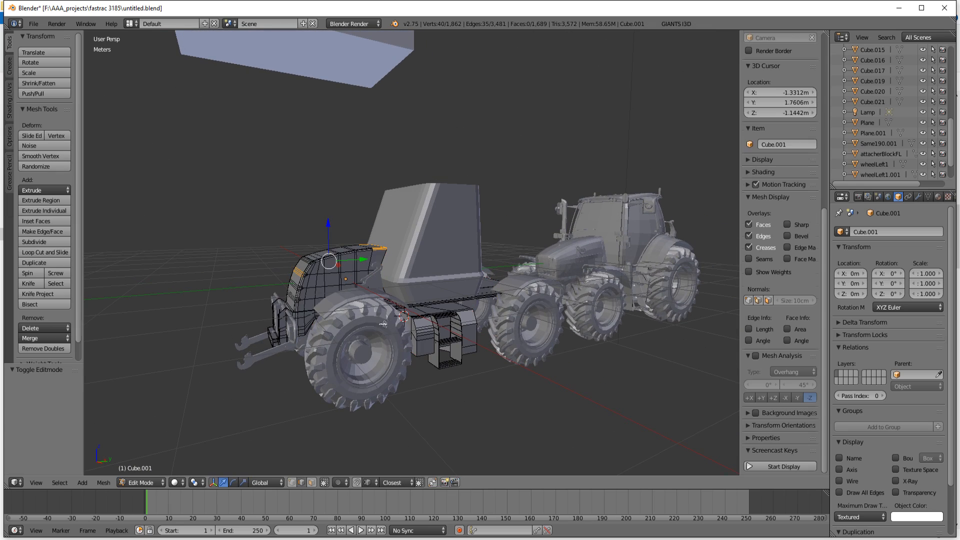
scroll(331, 290, up, 3)
scroll(329, 291, up, 1)
middle_drag(306, 307, 360, 310)
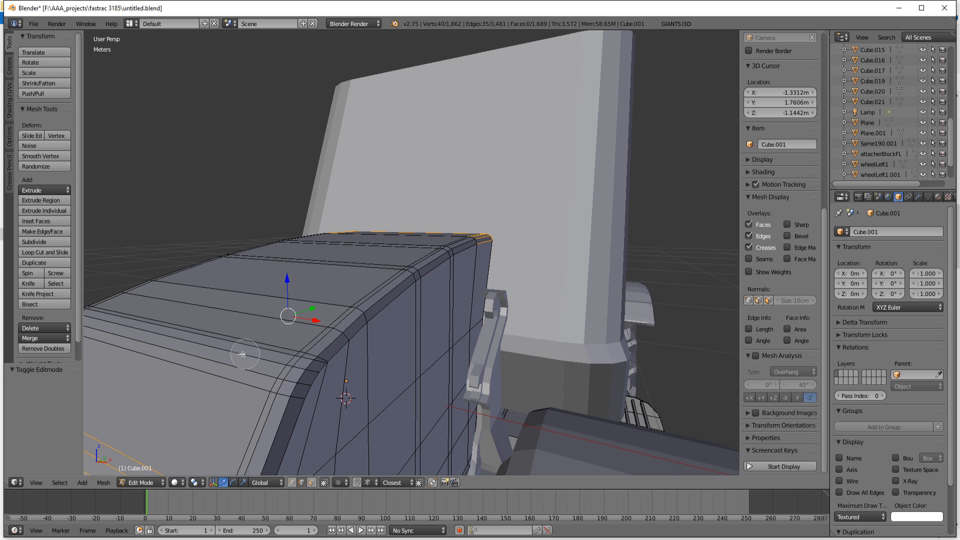
key(c)
key(a)
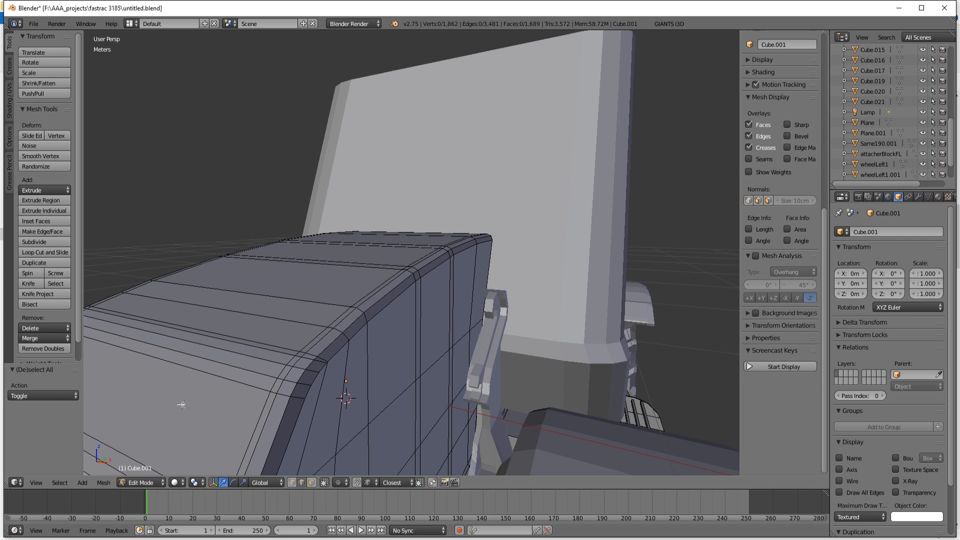
key(c)
drag(215, 332, 190, 375)
right_click(189, 375)
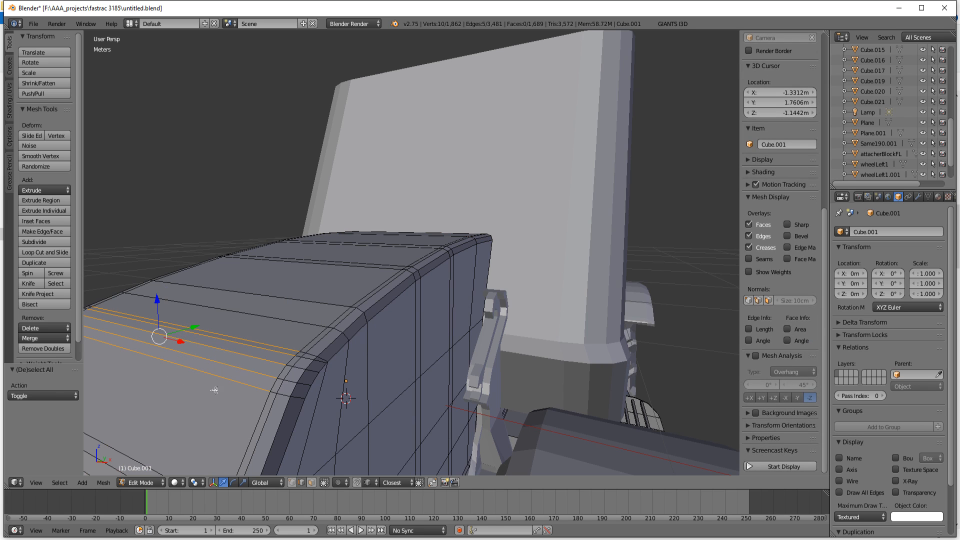
Step: Extend the upper bend selection through the short edges around the hood's rounded corner on one side
middle_drag(290, 395, 306, 399)
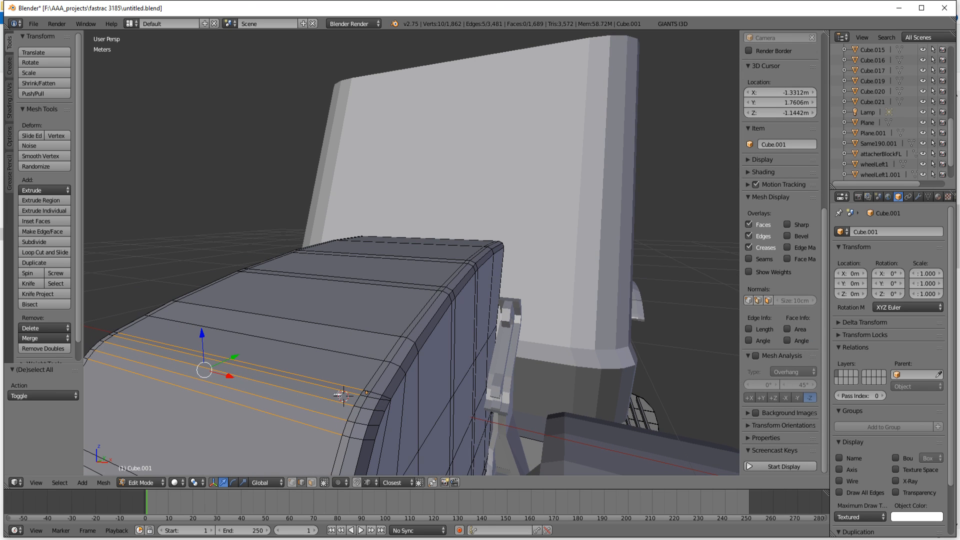
shift+right_click(368, 391)
shift+right_click(366, 394)
shift+right_click(355, 412)
shift+right_click(353, 421)
shift+right_click(347, 439)
shift+right_click(354, 438)
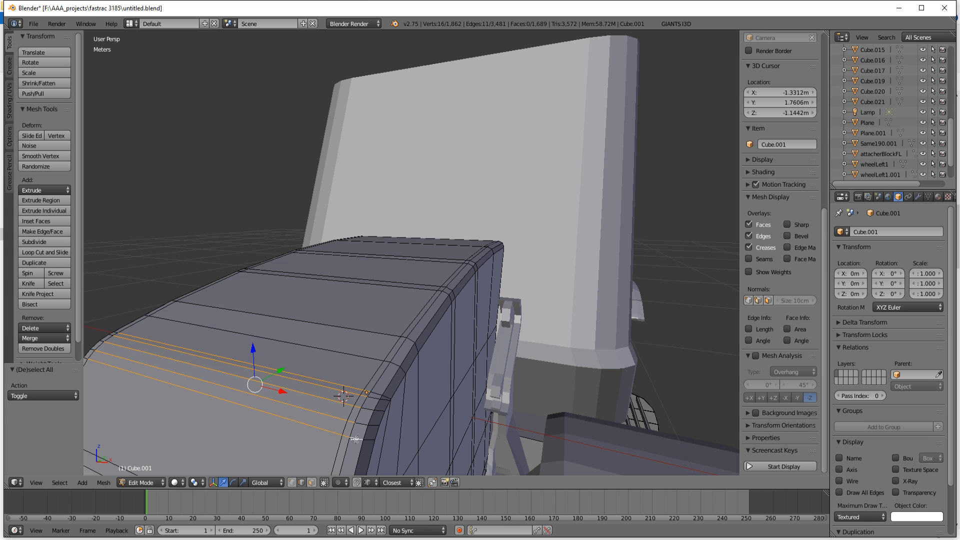
shift+right_click(363, 423)
shift+right_click(367, 412)
shift+right_click(372, 399)
shift+right_click(375, 396)
Step: Add the upper bend's short corner edges on the hood's other side to the selection
middle_drag(330, 413, 366, 415)
shift+right_click(494, 375)
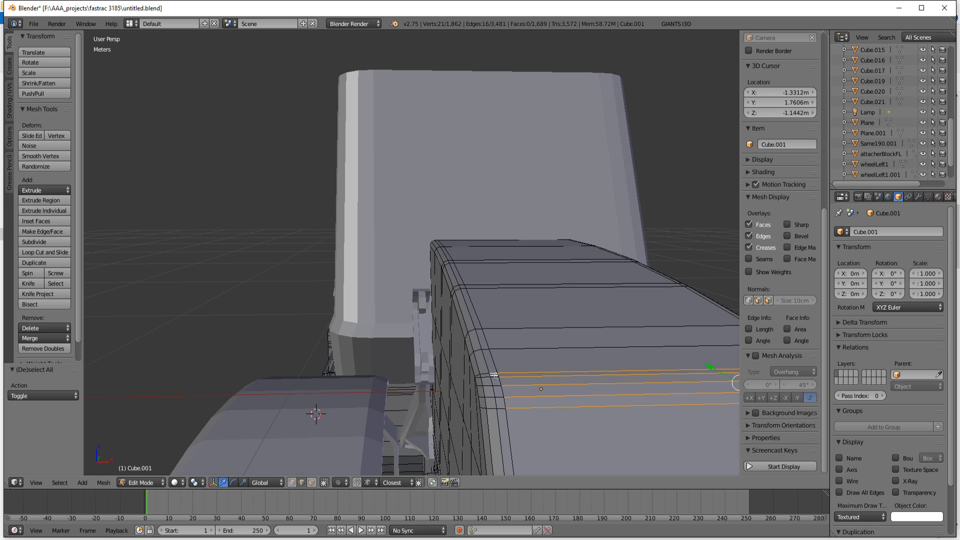
shift+right_click(496, 378)
shift+right_click(499, 385)
shift+right_click(500, 398)
shift+right_click(503, 410)
shift+right_click(492, 409)
shift+right_click(492, 399)
shift+right_click(486, 382)
shift+right_click(488, 376)
shift+right_click(486, 373)
Step: Move the selected upper bend edges of the hood slightly along Y and leave mesh editing
middle_drag(595, 401, 434, 355)
scroll(460, 367, down, 5)
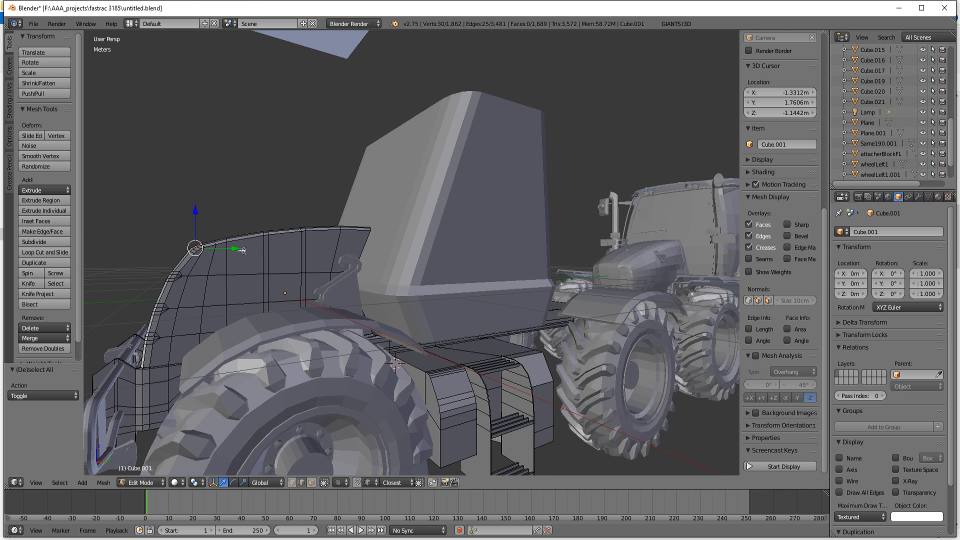
drag(236, 249, 238, 249)
key(Tab)
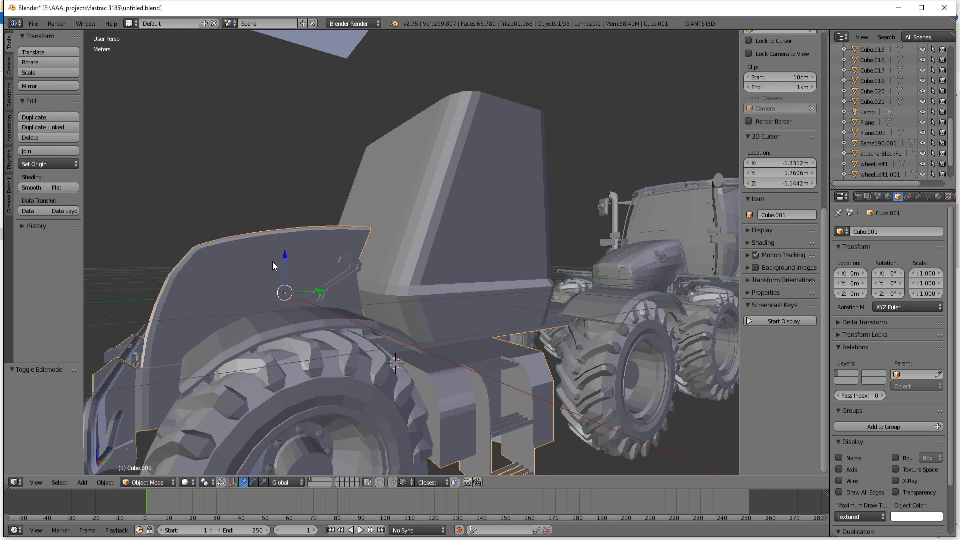
Step: Compare the hood's profile with the reference photo 10886_4A0p8Rb4z3_full.jpg in paint.net and return to Blender
scroll(274, 264, down, 4)
middle_drag(304, 281, 336, 310)
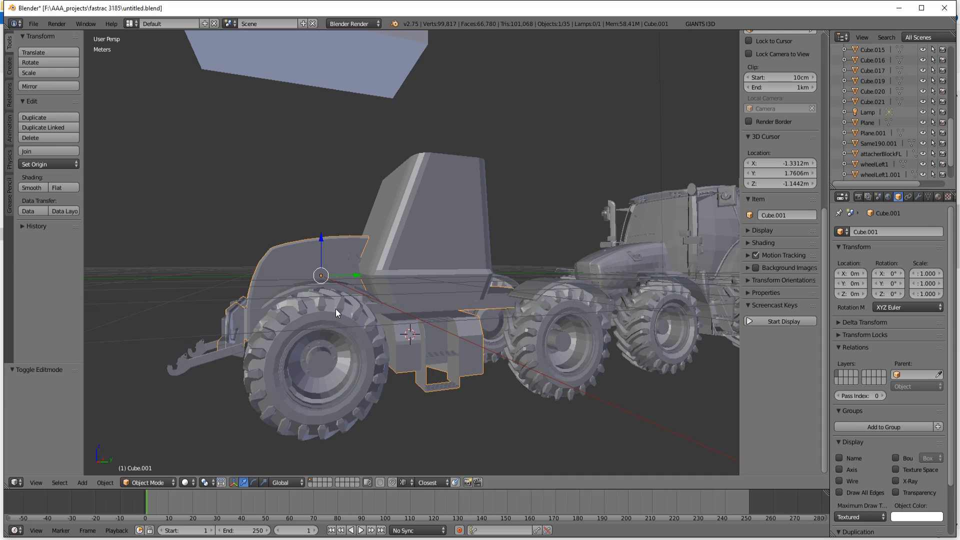
key(alt+Tab)
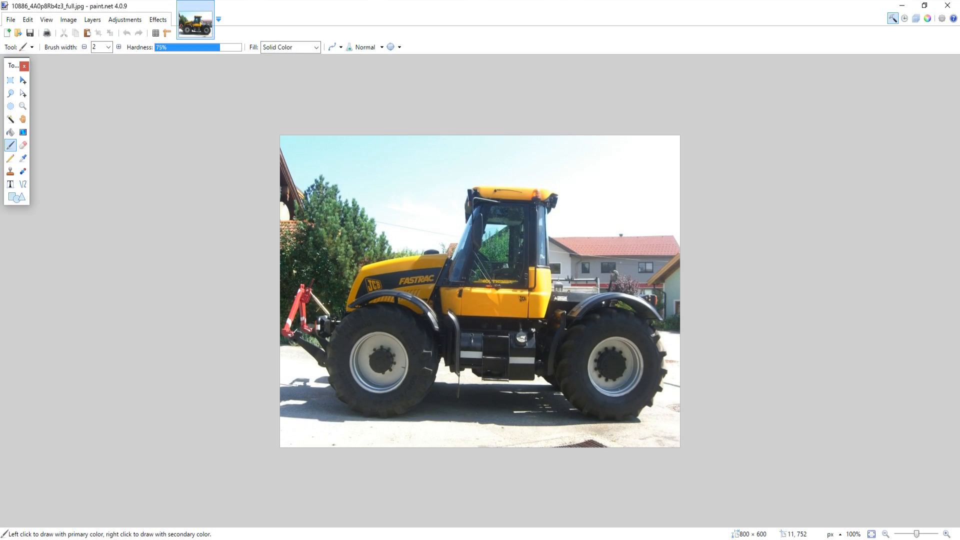
key(alt+Tab)
key(alt+Tab)
key(alt+Tab)
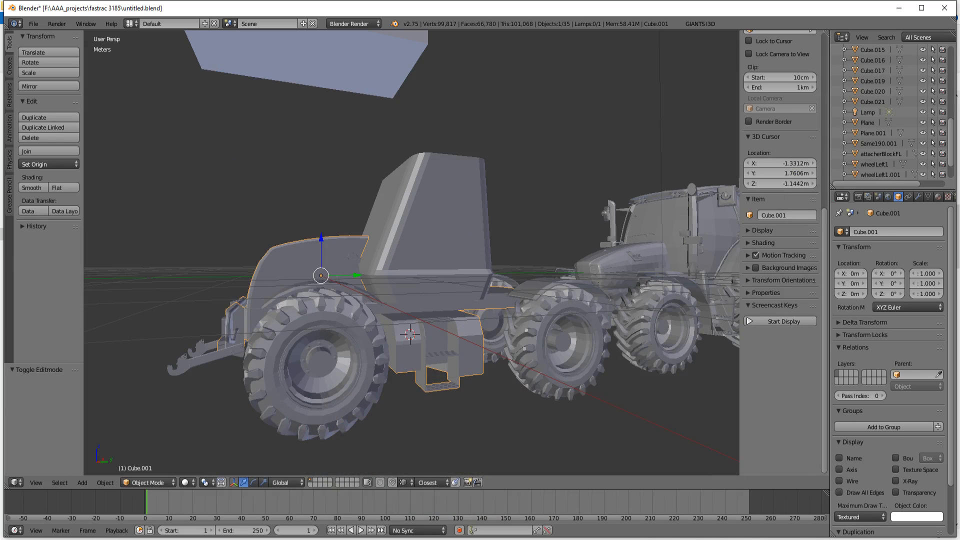
key(alt+Tab)
key(alt+Tab)
middle_drag(320, 395, 358, 400)
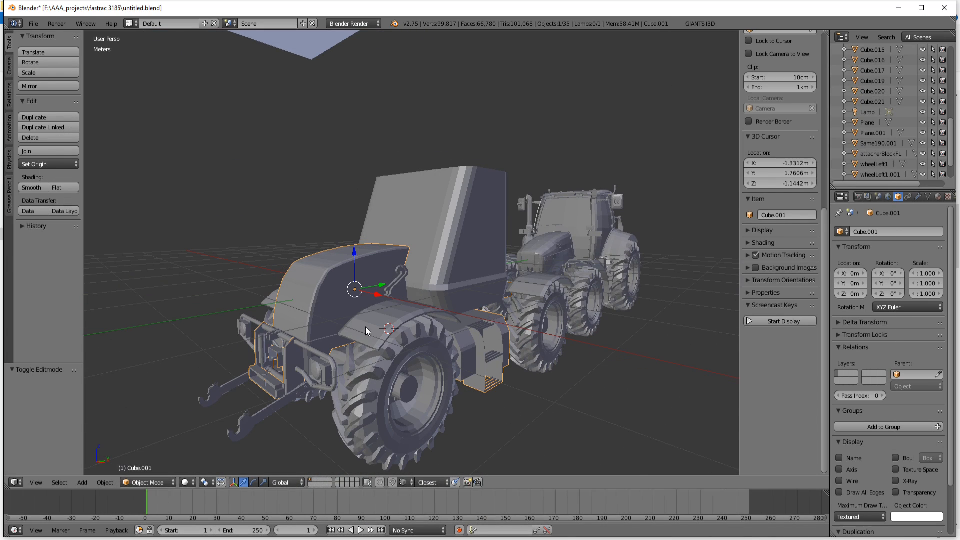
Step: Return to mesh editing on the hood and undo the recent front edge moves and selections
key(Tab)
scroll(365, 327, up, 6)
middle_drag(366, 333, 364, 330)
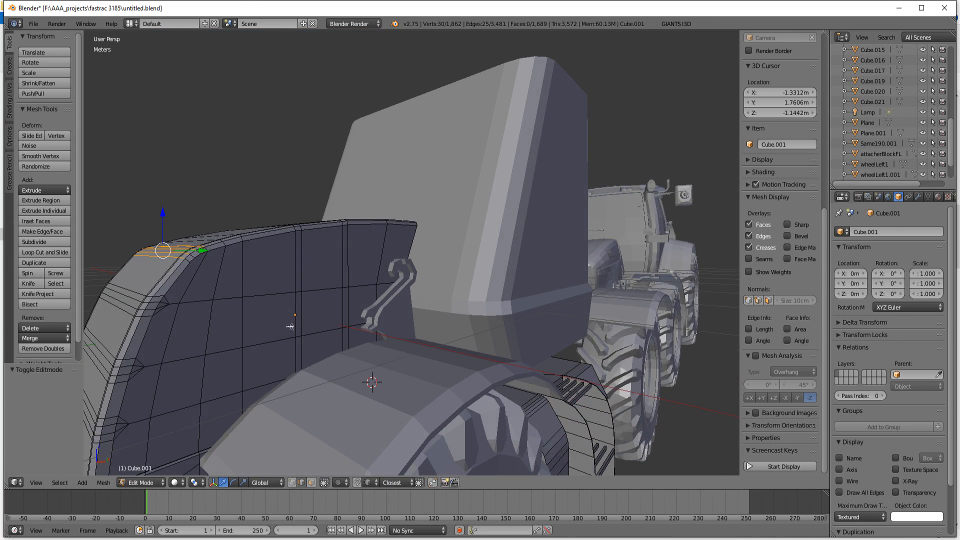
middle_drag(173, 321, 201, 324)
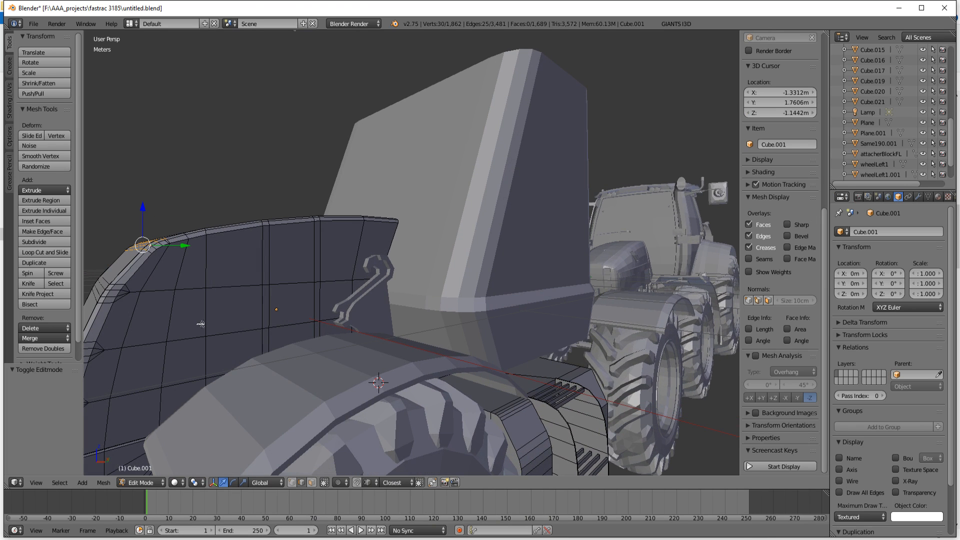
key(ctrl+z)
key(ctrl+z)
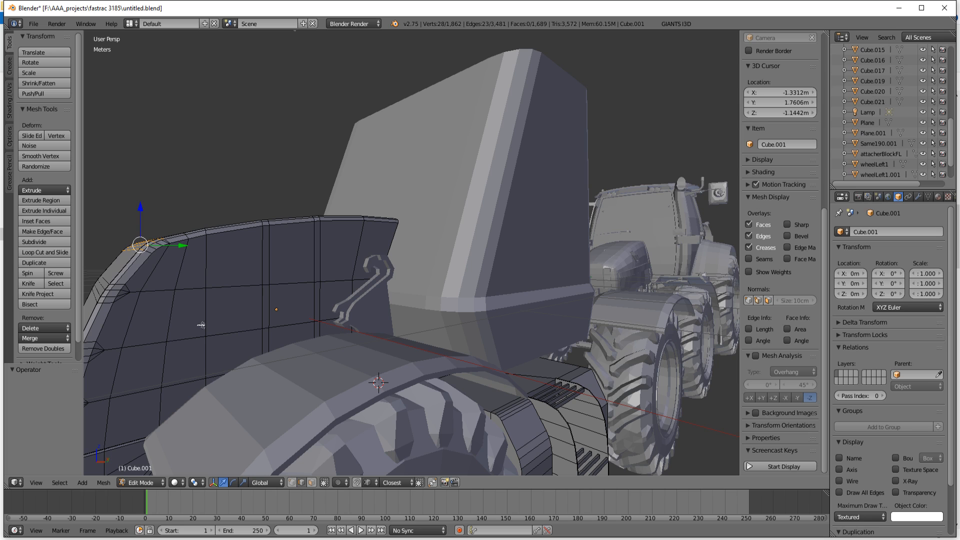
key(ctrl+z)
key(ctrl+z)
key(ctrl+z)
key(ctrl+z)
key(ctrl+z)
key(ctrl+z)
key(ctrl+z)
key(ctrl+z)
key(ctrl+z)
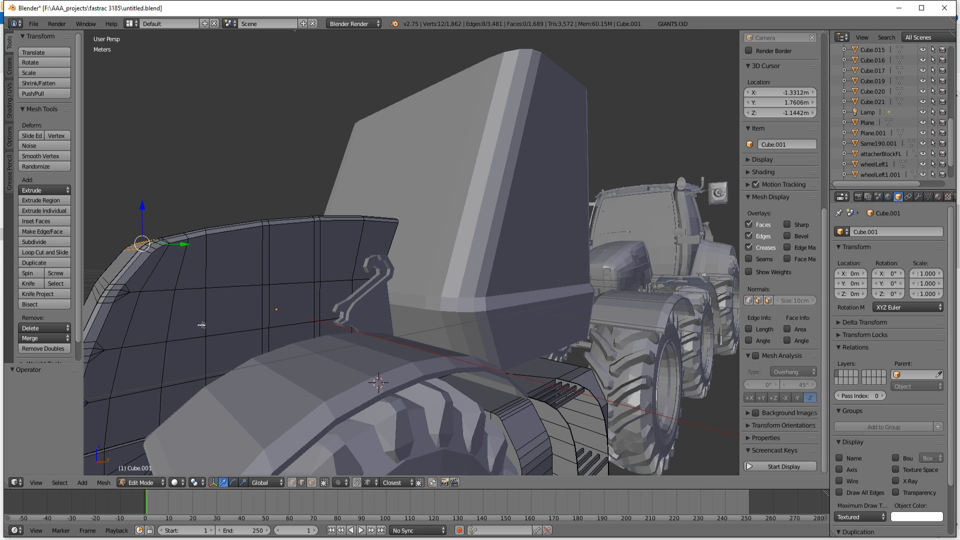
key(ctrl+z)
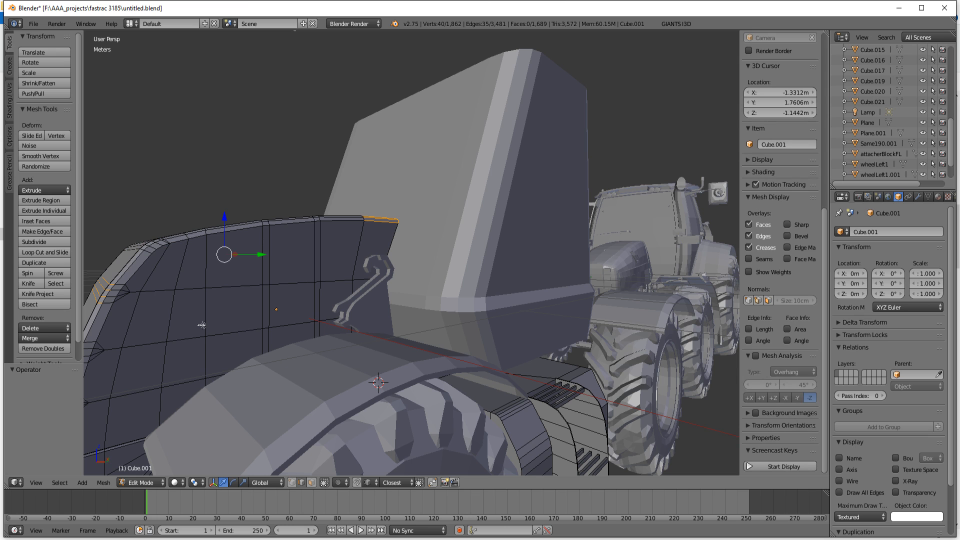
key(ctrl+z)
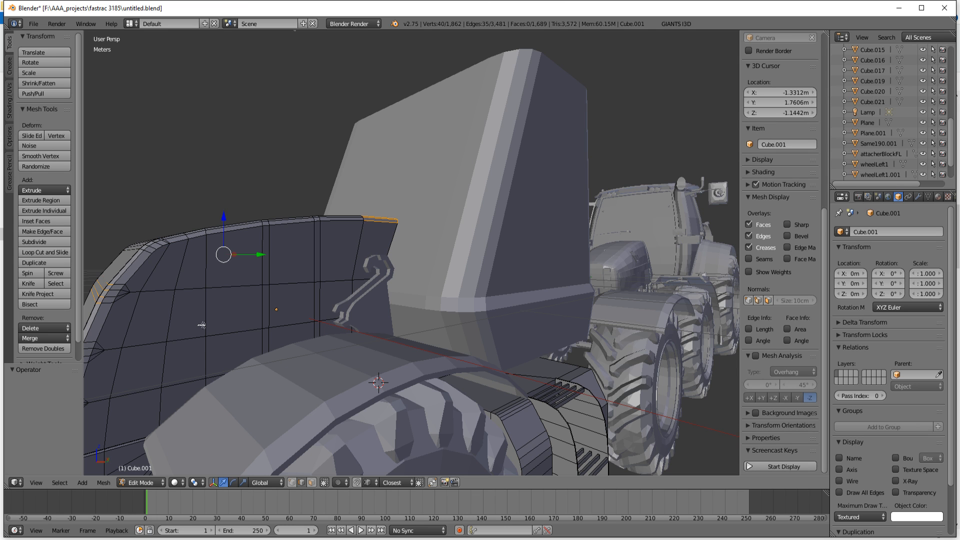
middle_drag(202, 325, 206, 395)
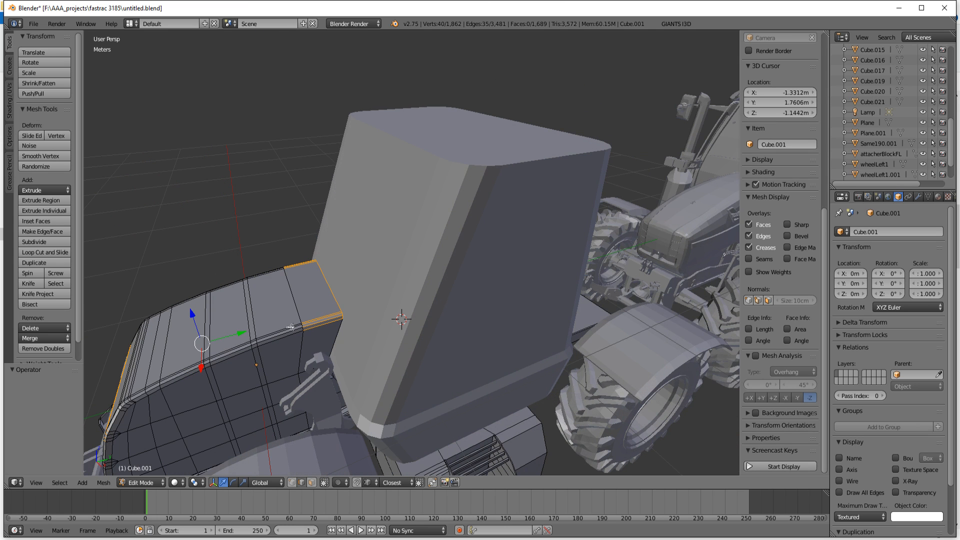
middle_drag(264, 366, 294, 331)
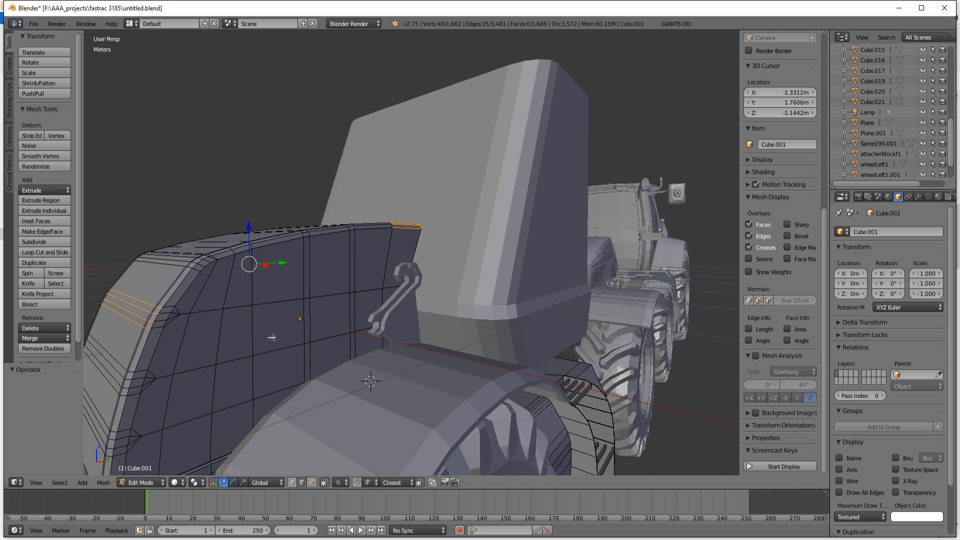
key(ctrl+z)
key(ctrl+z)
Step: Clear the selection, switch to wireframe display and brush-select the middle edge band of the hood's sloping front through the mesh
middle_drag(265, 343, 317, 350)
scroll(317, 351, down, 2)
middle_drag(400, 351, 378, 341)
key(a)
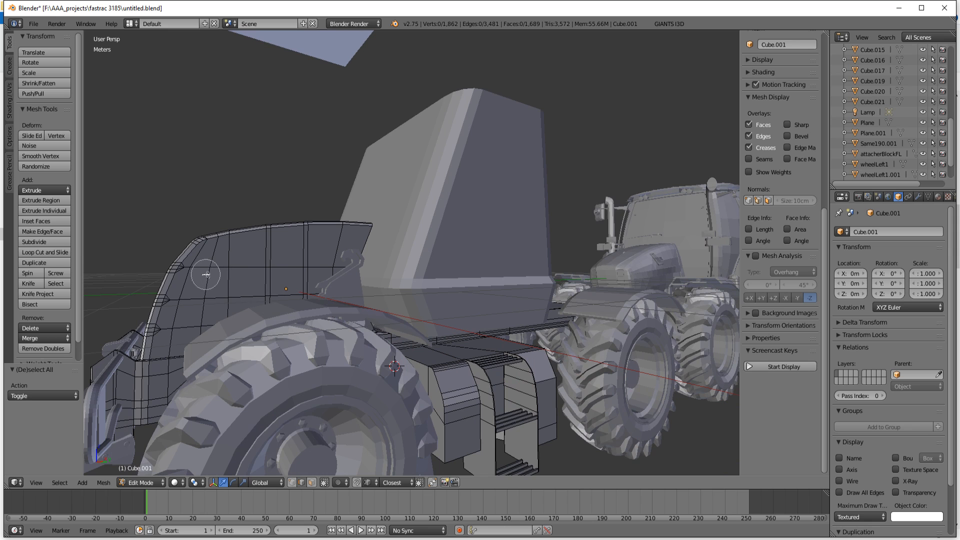
key(z)
key(c)
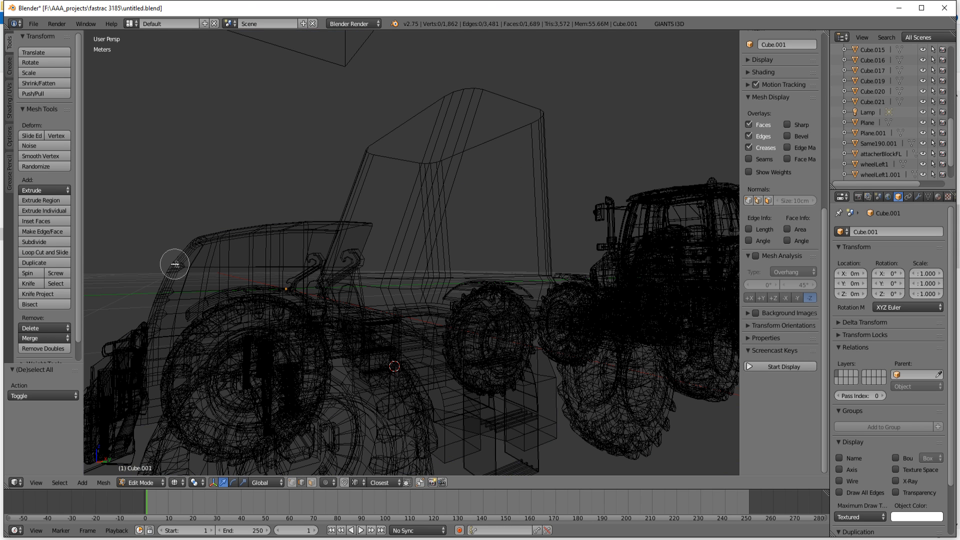
click(173, 264)
right_click(224, 269)
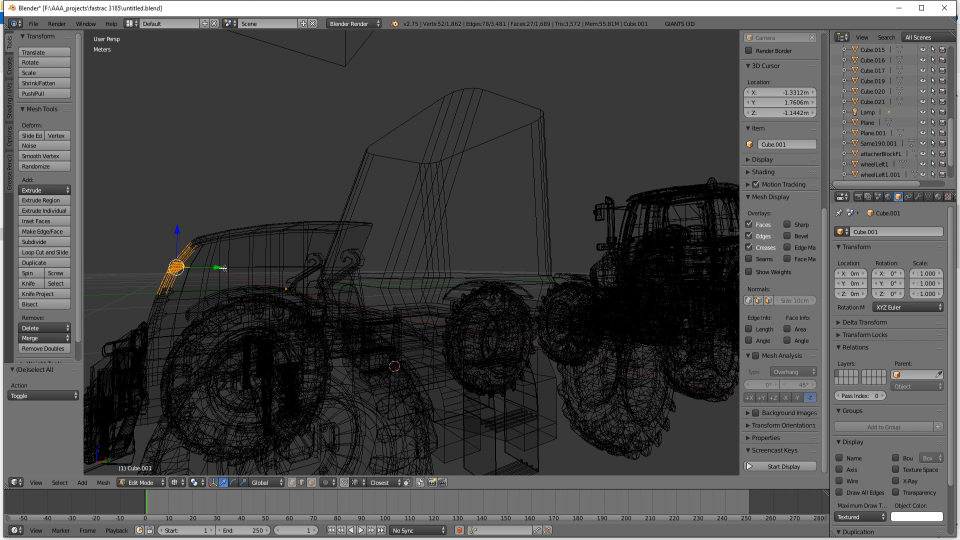
Step: Return to solid display, try to shift the selected middle edge band of the hood's front along Y, and undo the move
key(z)
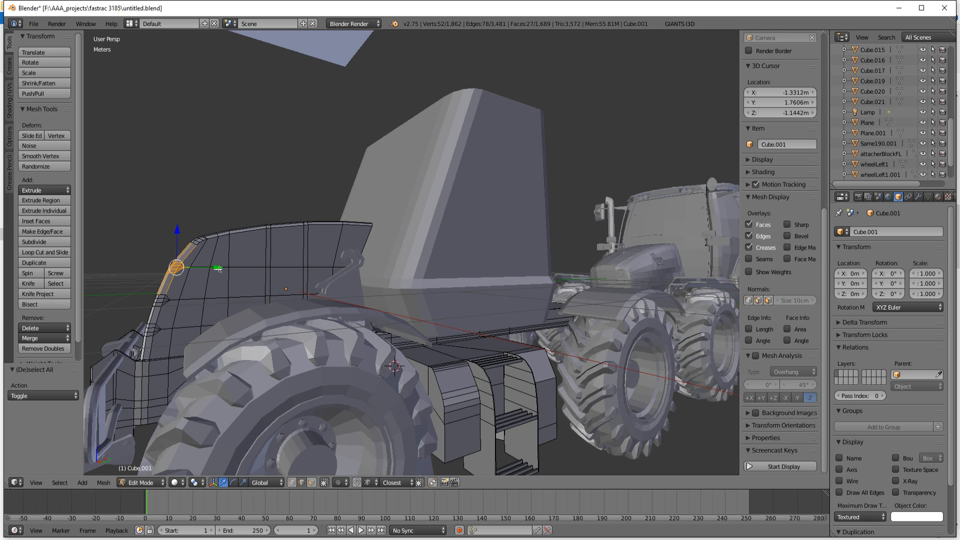
mouse_move(218, 269)
mouse_down()
mouse_move(274, 273)
mouse_move(211, 281)
mouse_up()
key(ctrl+z)
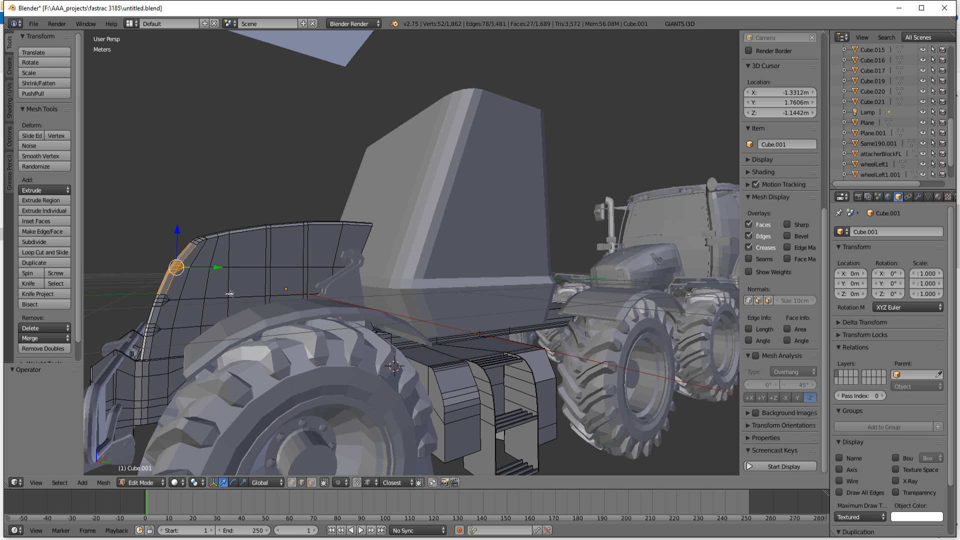
Step: Reduce the selection through the wireframe to the middle edge band's lower bend and move it about 5.89 mm along Y in solid display
key(z)
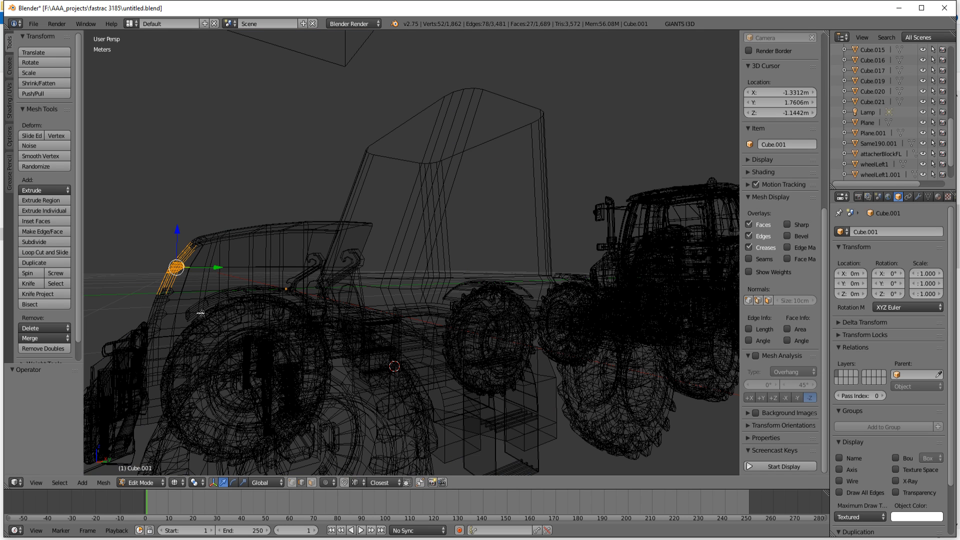
key(c)
middle_click(164, 293)
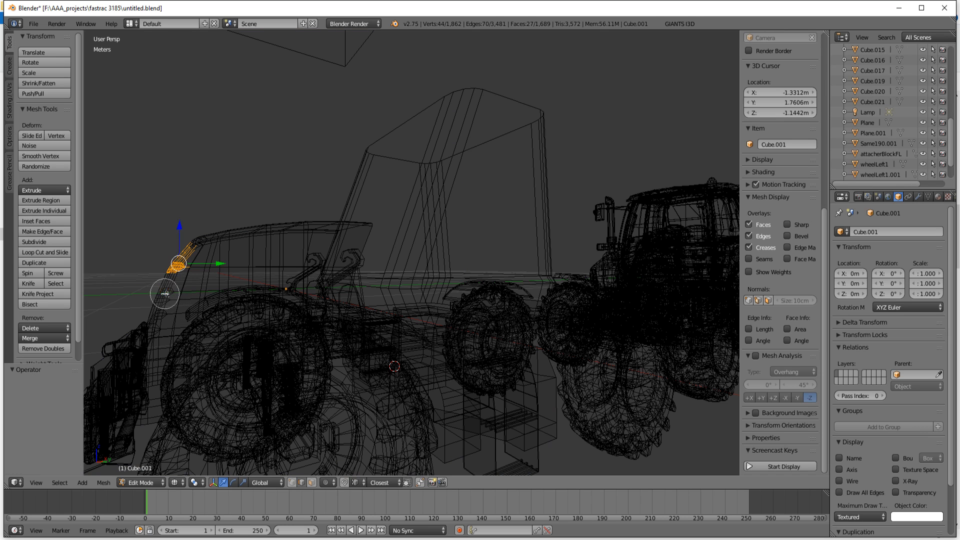
middle_click(198, 244)
right_click(214, 237)
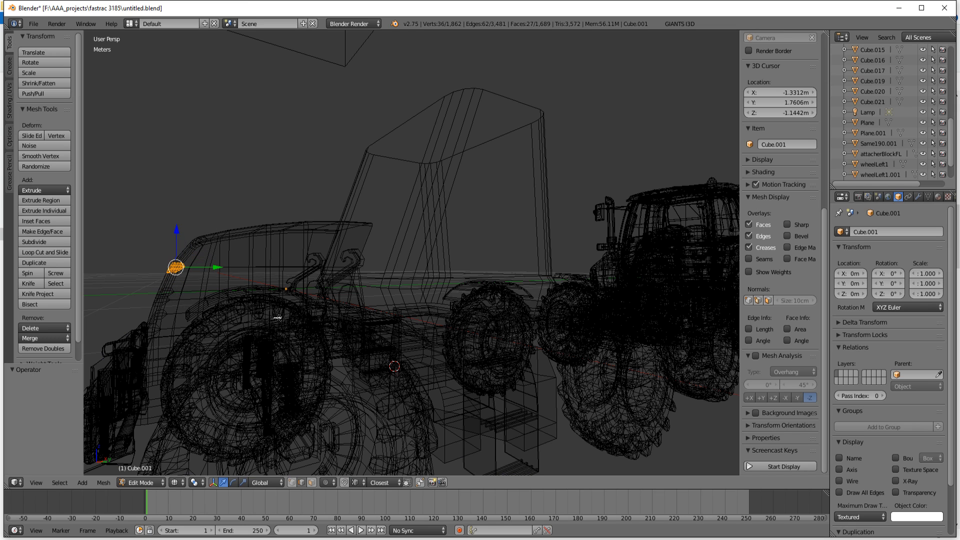
key(z)
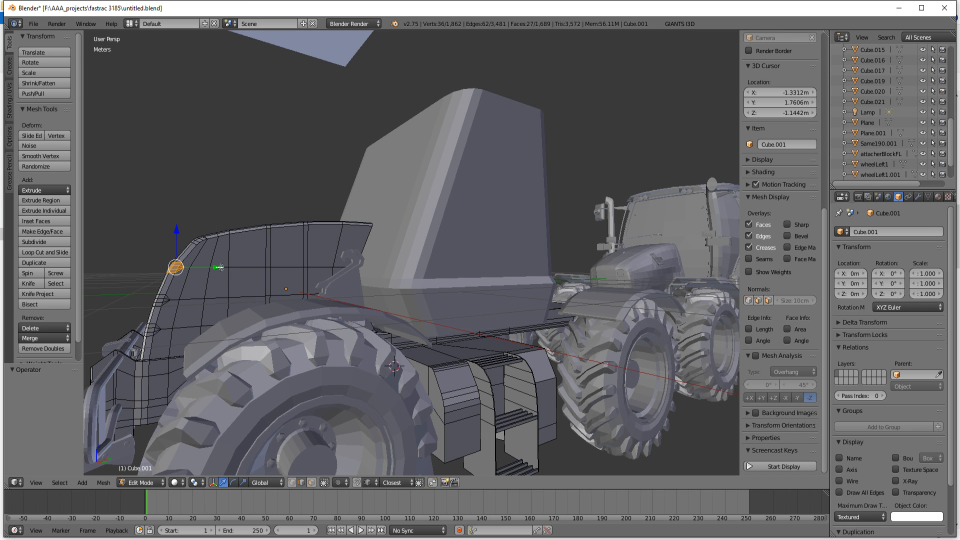
drag(219, 267, 221, 266)
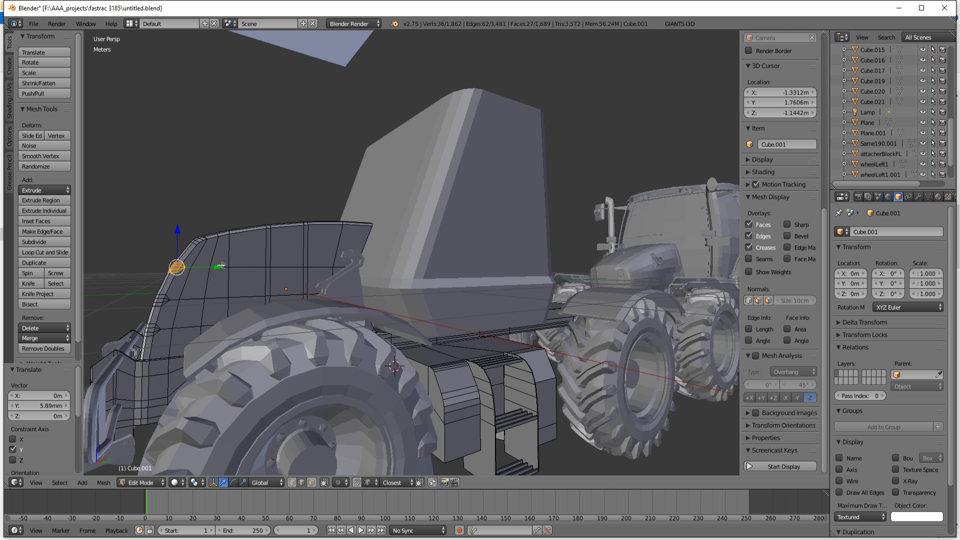
Step: Clear the selection, brush-select only the upper bend edges of the hood's front in wireframe, and move them about 1.259 cm along Y
key(a)
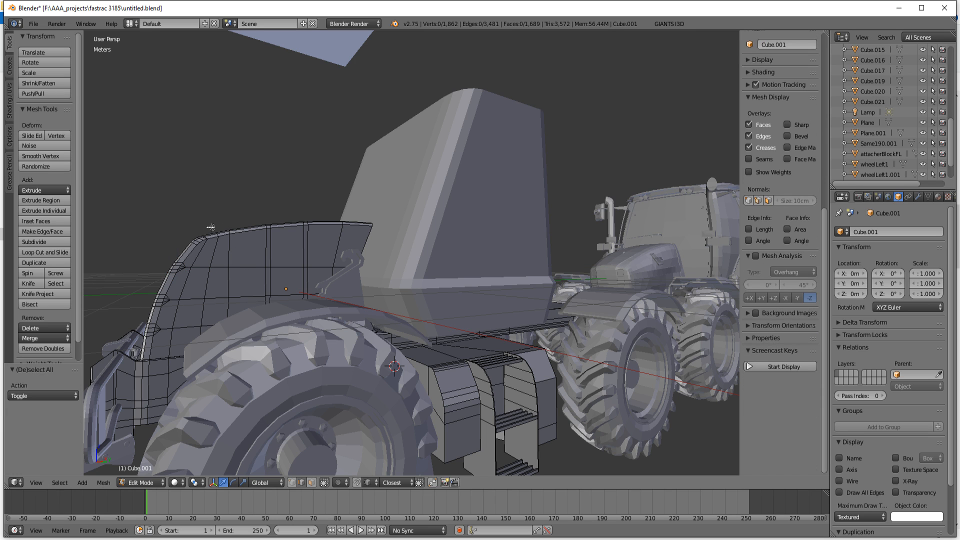
key(z)
key(c)
drag(197, 229, 169, 267)
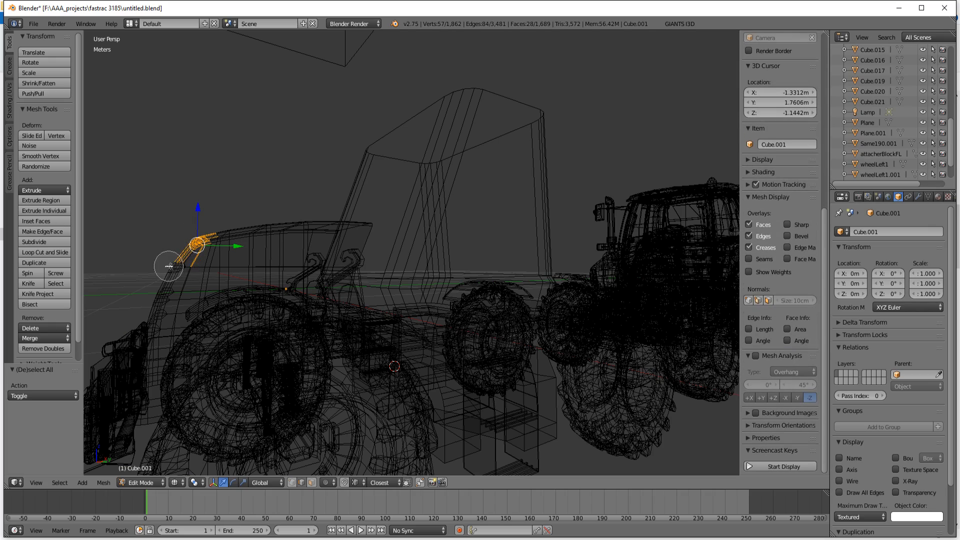
middle_drag(171, 267, 198, 273)
mouse_move(229, 235)
middle_down()
mouse_move(268, 254)
mouse_move(244, 243)
middle_up()
right_click(223, 237)
key(z)
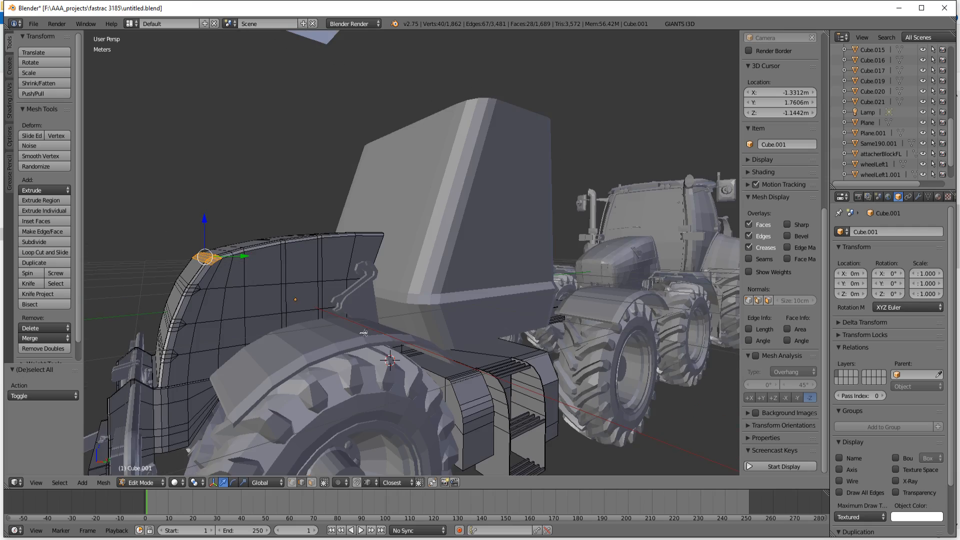
middle_drag(332, 315, 324, 312)
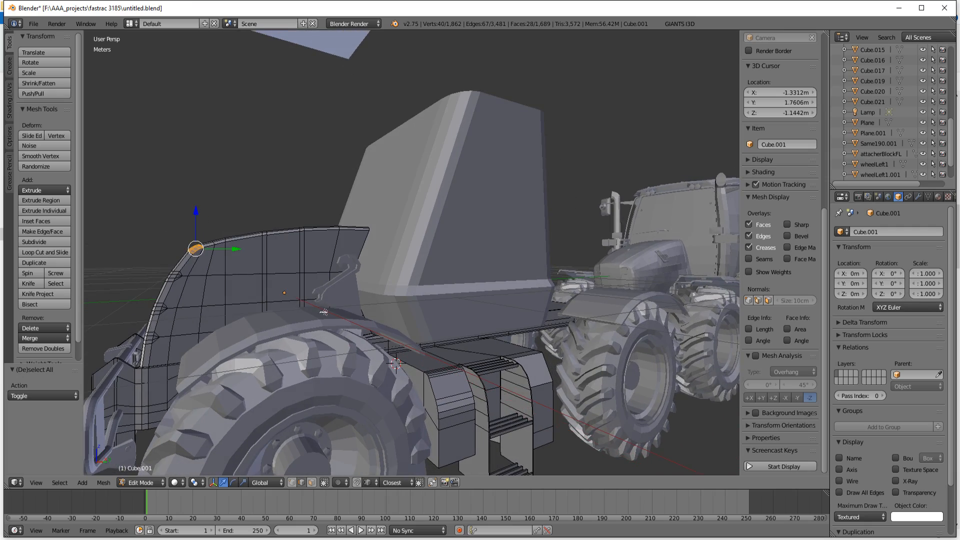
drag(236, 249, 237, 249)
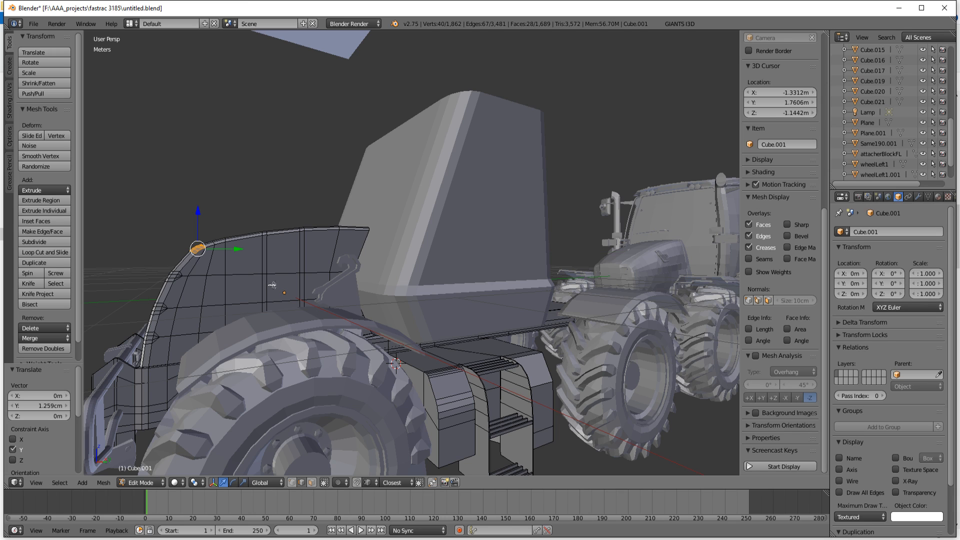
Step: Leave mesh editing, compare the hood with the reference photo in paint.net, and undo the last change in Blender
key(Tab)
scroll(273, 285, down, 5)
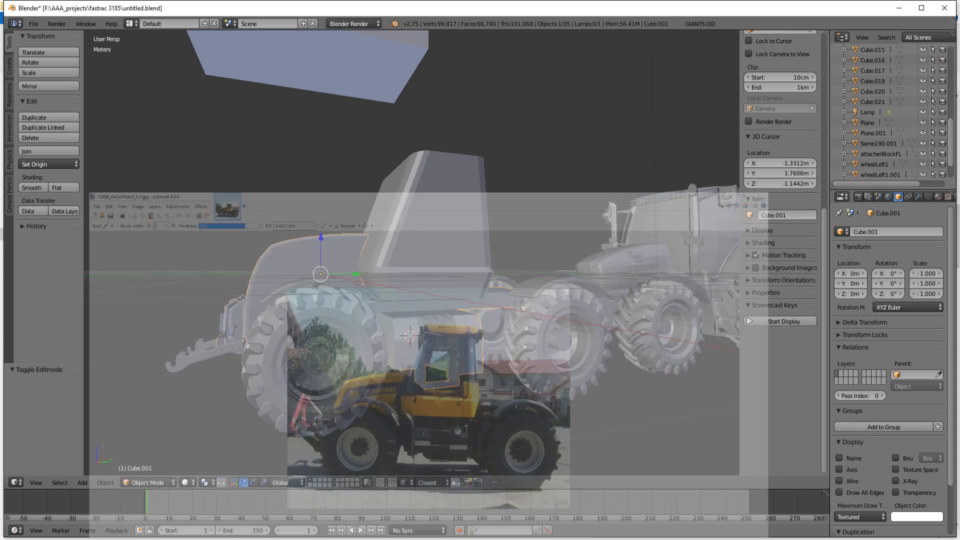
key(ctrl+z)
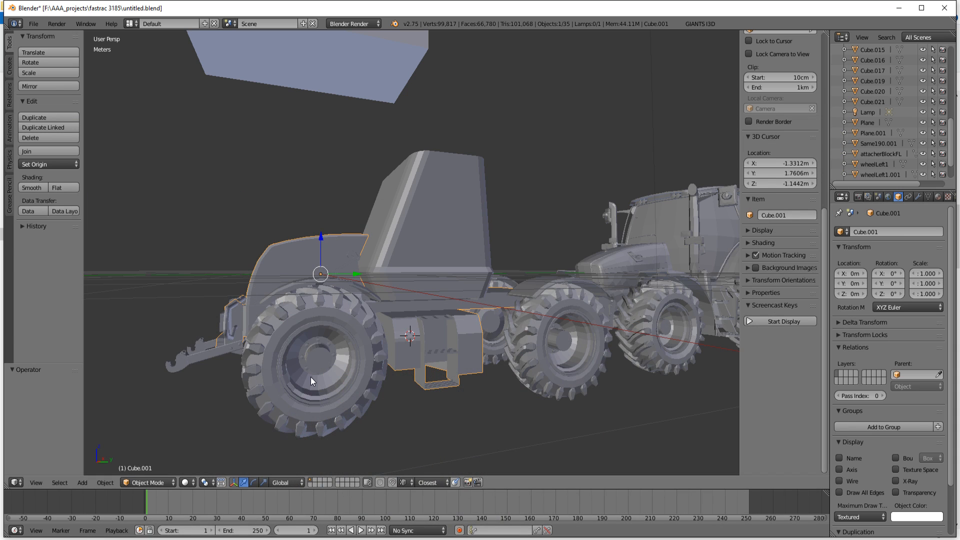
middle_drag(301, 383, 305, 385)
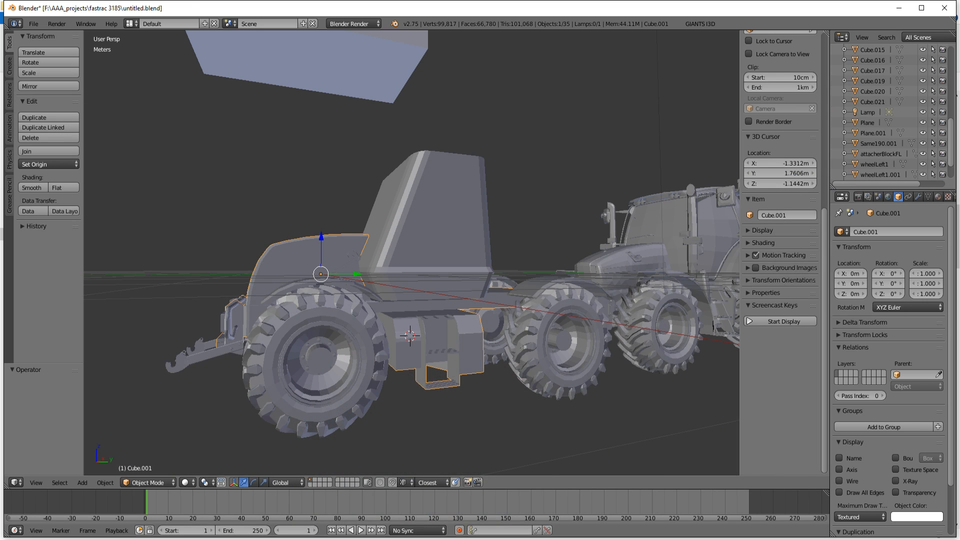
Step: Return to mesh editing with nothing selected and inspect the hood, the chassis underside and the side boxes and ladder on the opposite side
key(Tab)
middle_drag(402, 370, 434, 352)
key(a)
scroll(434, 351, up, 6)
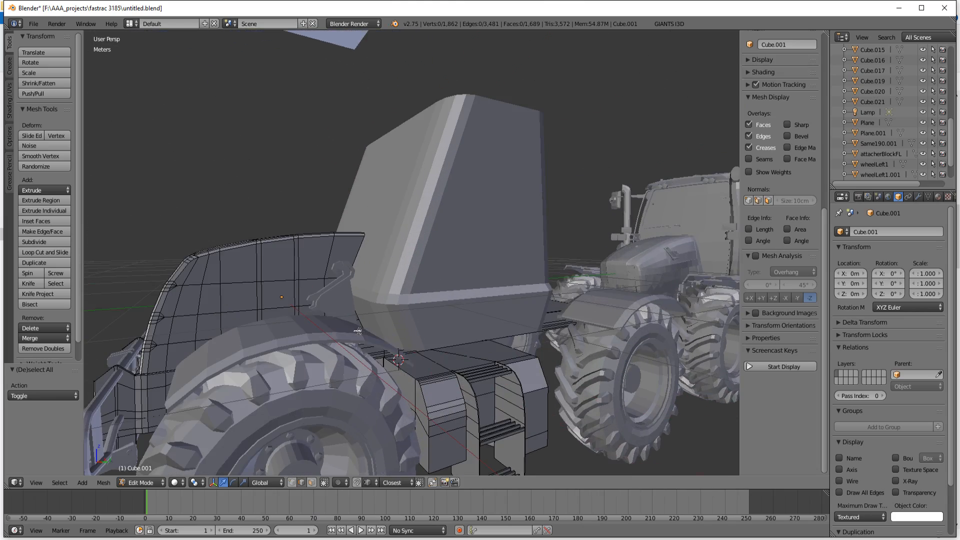
middle_drag(365, 326, 357, 328)
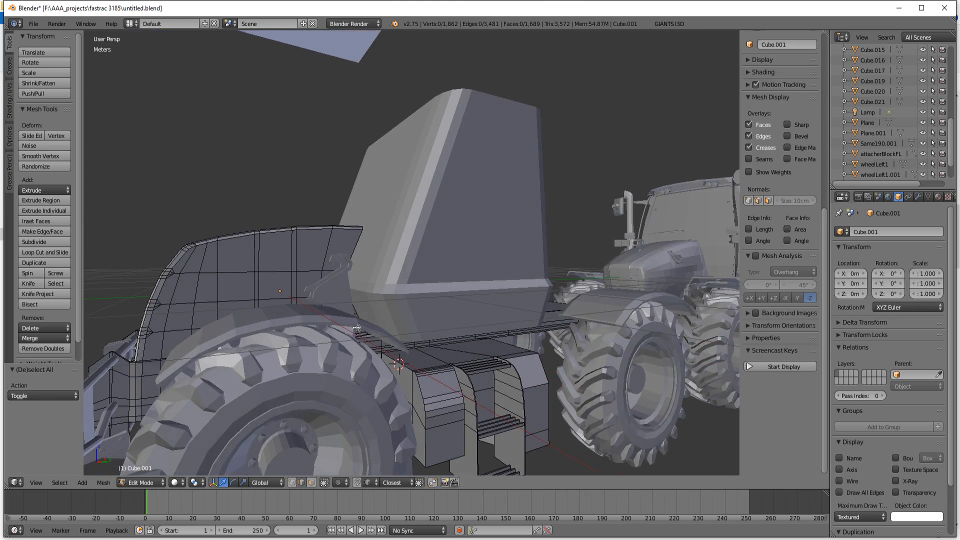
scroll(357, 327, down, 3)
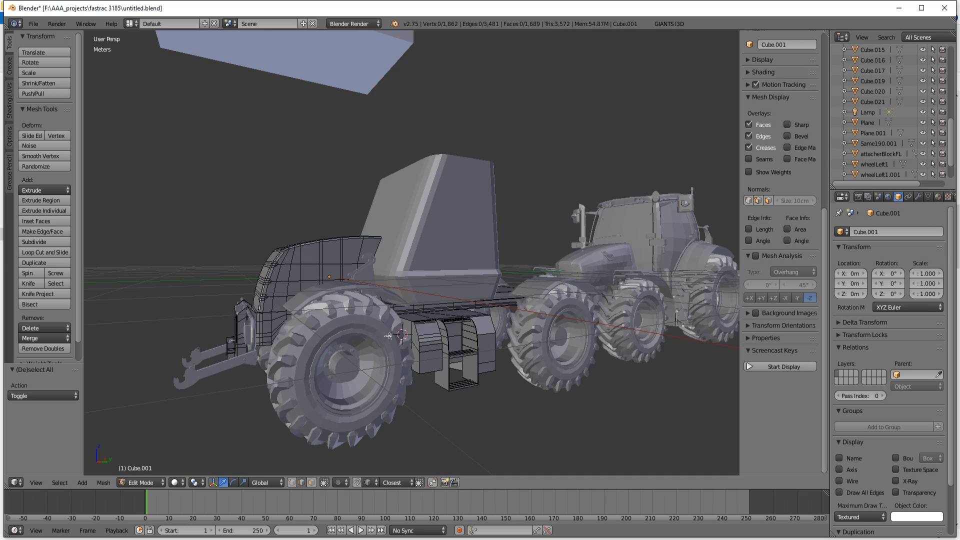
middle_drag(435, 341, 382, 272)
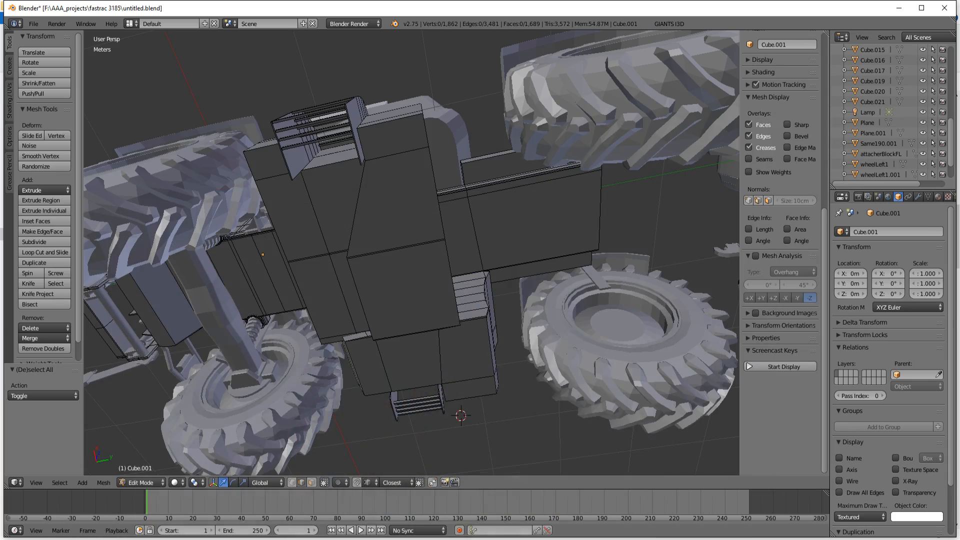
mouse_move(435, 273)
middle_down()
mouse_move(440, 266)
mouse_move(436, 406)
mouse_move(390, 436)
middle_up()
middle_drag(431, 403, 216, 435)
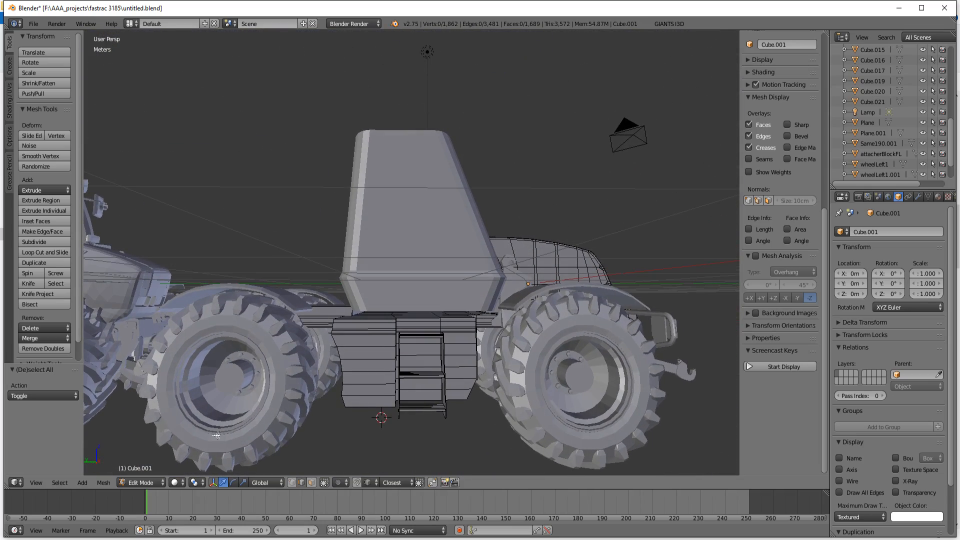
middle_drag(356, 430, 352, 434)
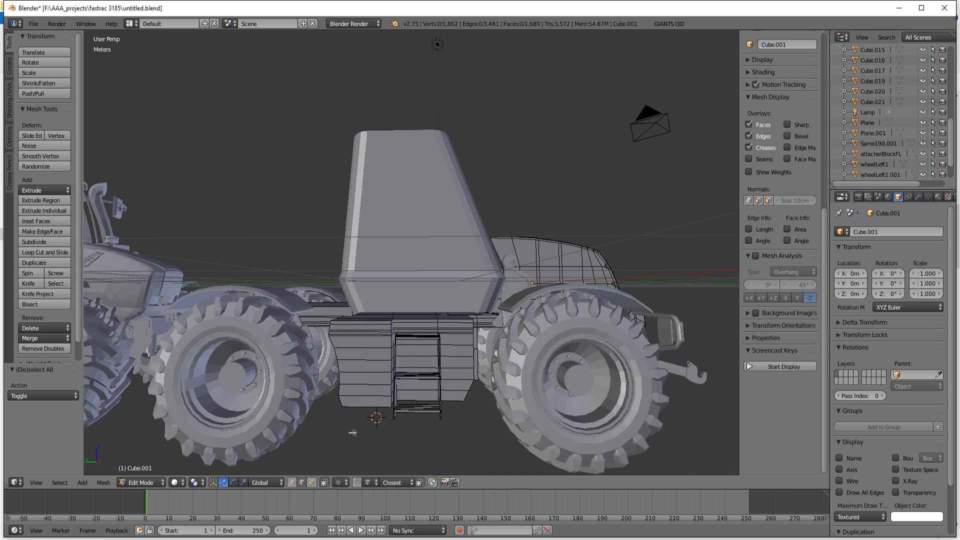
Step: Open the reference photo 1197__5.jpg in paint.net and compare its side boxes and ladder with those in 10886_4A0p8Rb4z3_full.jpg
click(286, 539)
click(286, 539)
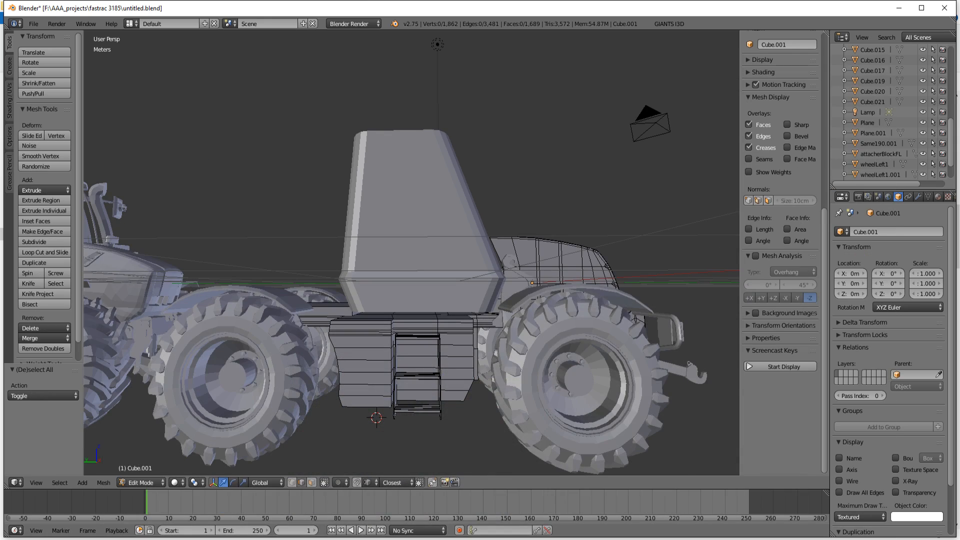
click(250, 539)
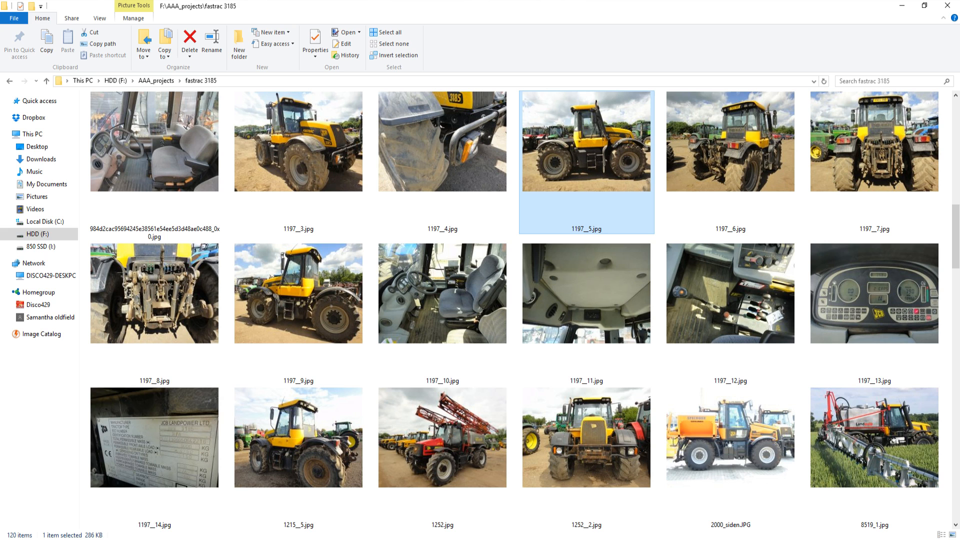
double_click(599, 173)
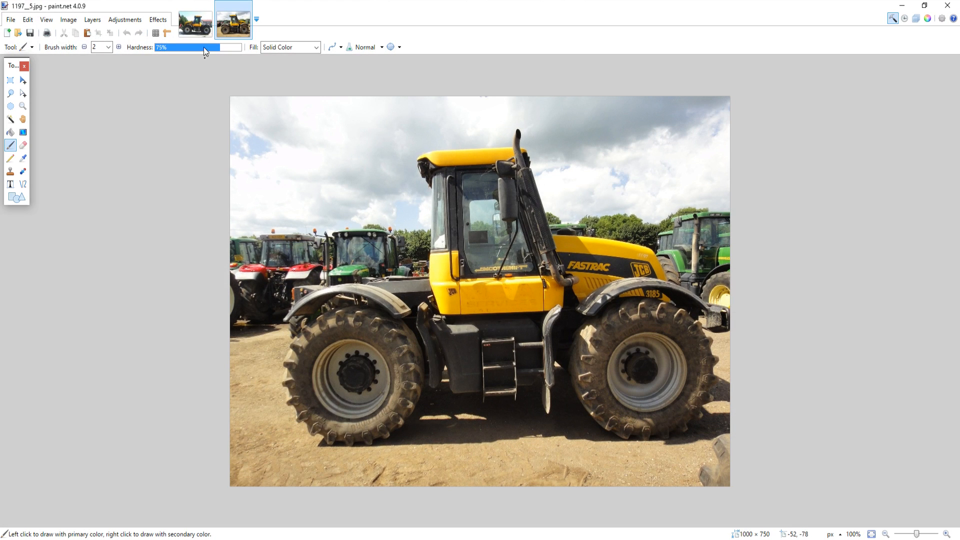
click(195, 28)
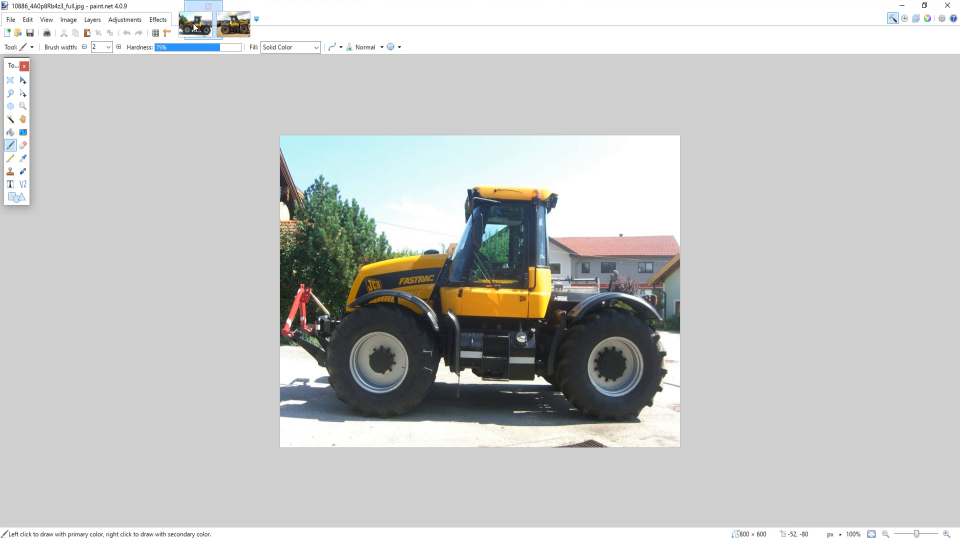
click(231, 26)
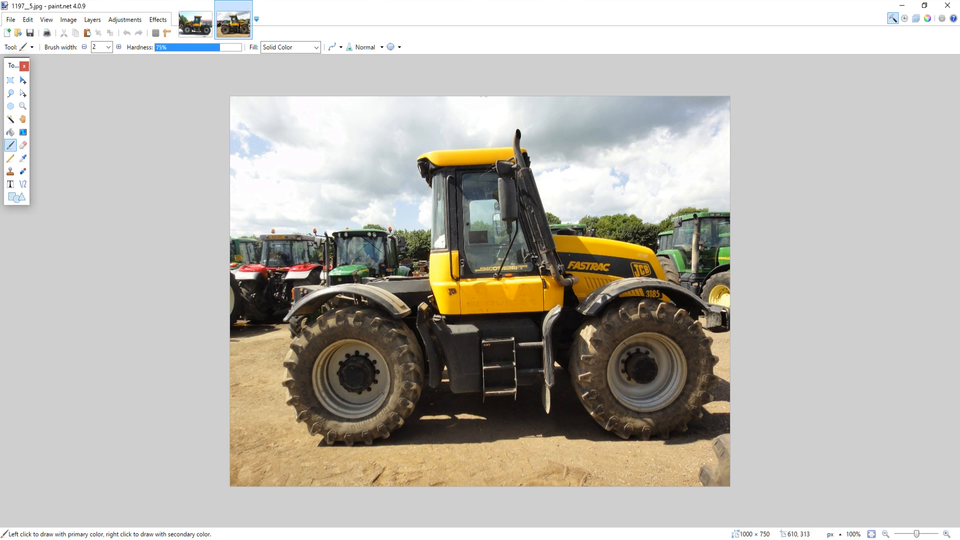
click(200, 29)
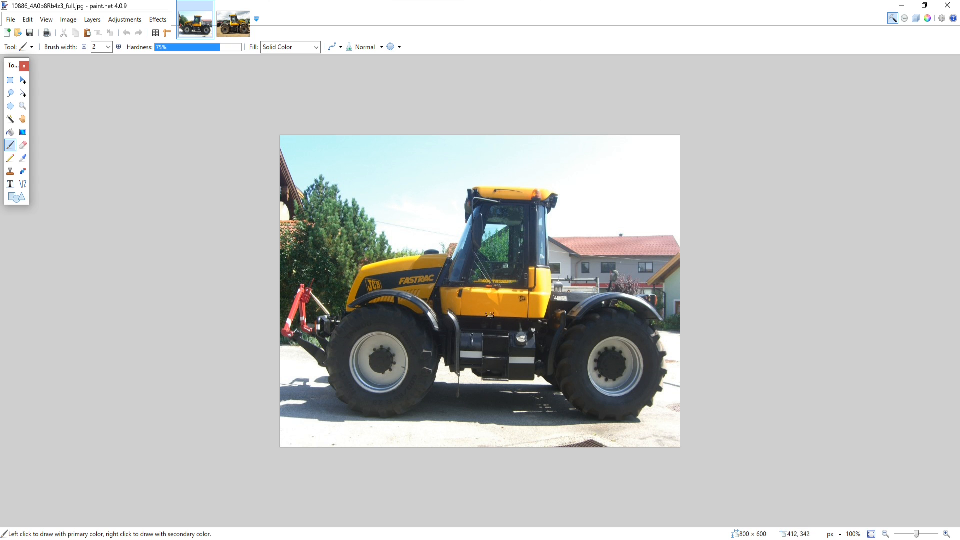
click(240, 35)
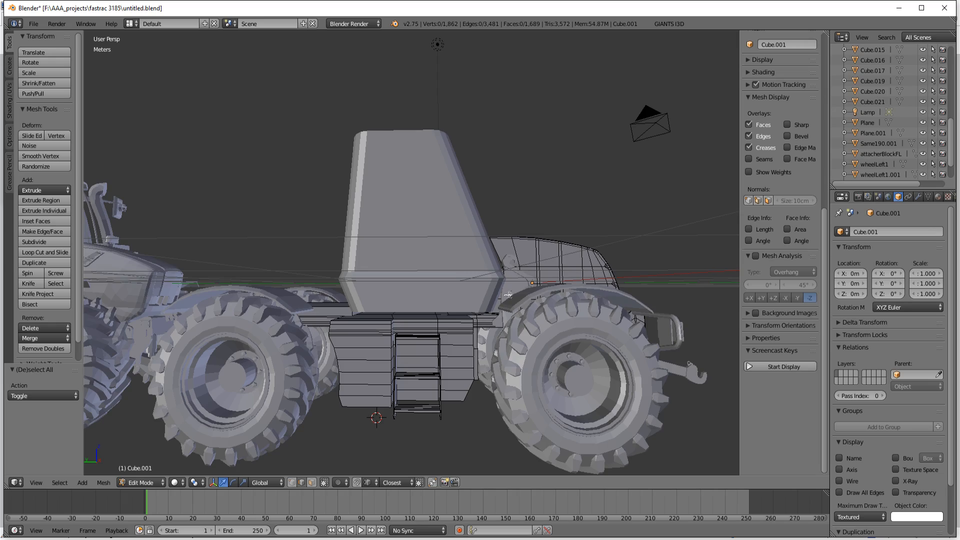
Step: Back in Blender, brush-select one side's outer box and ladder geometry through the chassis underside in wireframe, and restore solid display
mouse_move(498, 319)
middle_down()
mouse_move(491, 358)
mouse_move(501, 303)
mouse_move(499, 325)
mouse_move(276, 336)
mouse_move(276, 283)
mouse_move(455, 237)
middle_up()
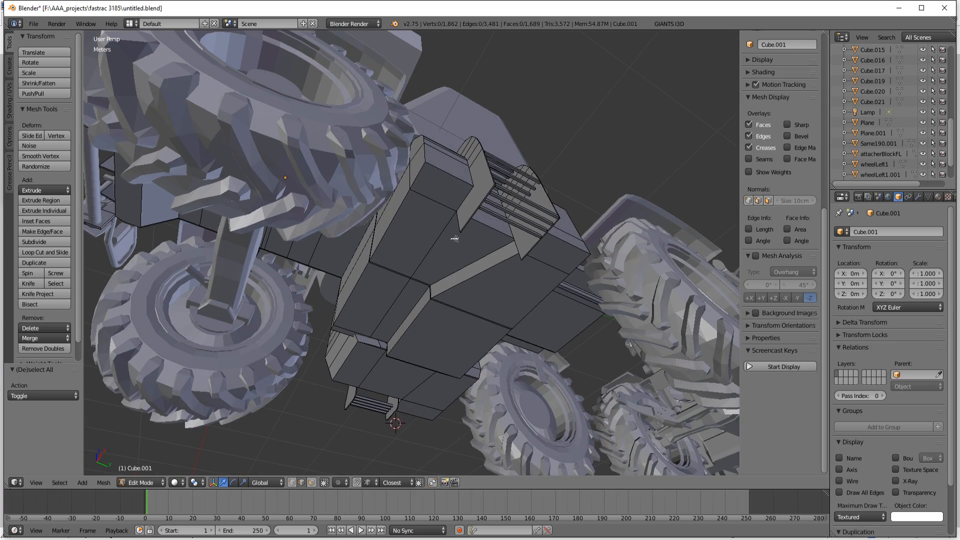
middle_drag(543, 242, 526, 200)
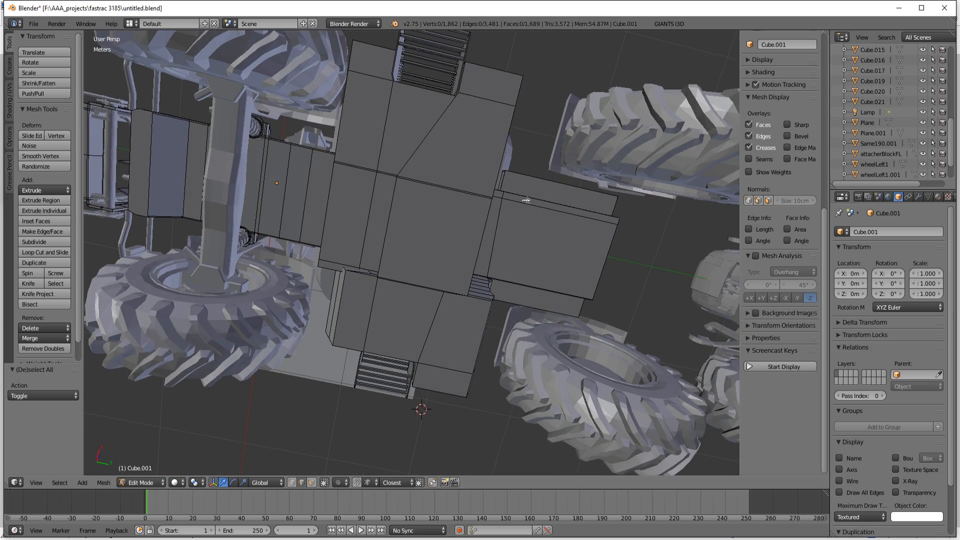
key(z)
key(c)
scroll(362, 60, down, 12)
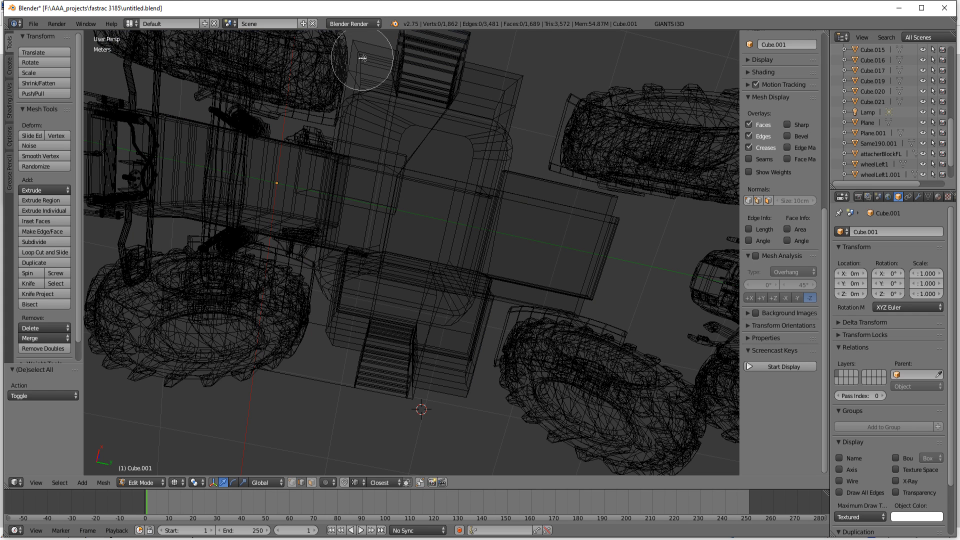
mouse_move(381, 56)
mouse_down()
mouse_move(505, 67)
mouse_move(515, 87)
mouse_move(350, 81)
mouse_up()
key(Escape)
mouse_move(405, 170)
middle_down()
mouse_move(407, 185)
mouse_move(448, 187)
mouse_move(405, 176)
mouse_move(314, 232)
mouse_move(345, 236)
middle_up()
key(z)
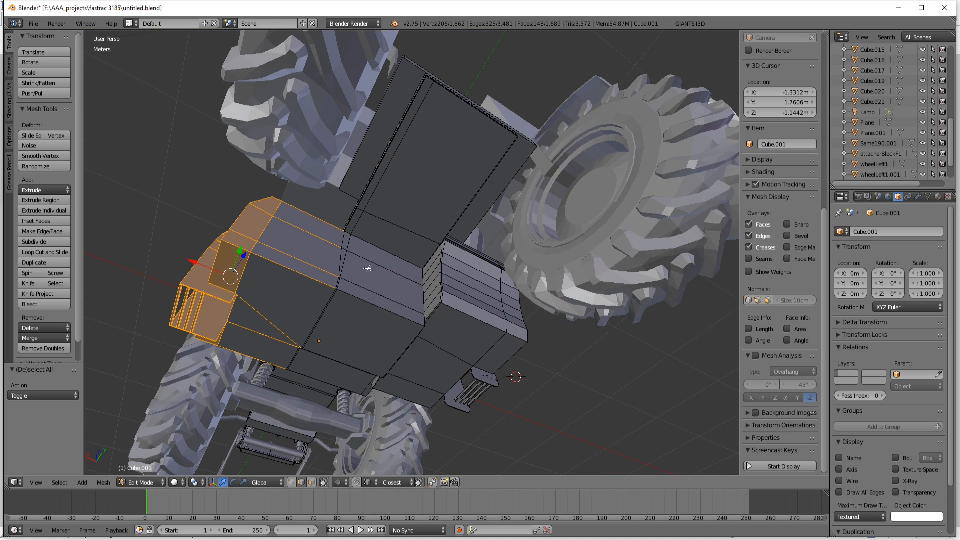
Step: Add the remaining faces of the box beside the chassis to the brush selection, covering its underside, slanted edges and inner side
key(c)
scroll(344, 260, up, 4)
drag(345, 255, 348, 296)
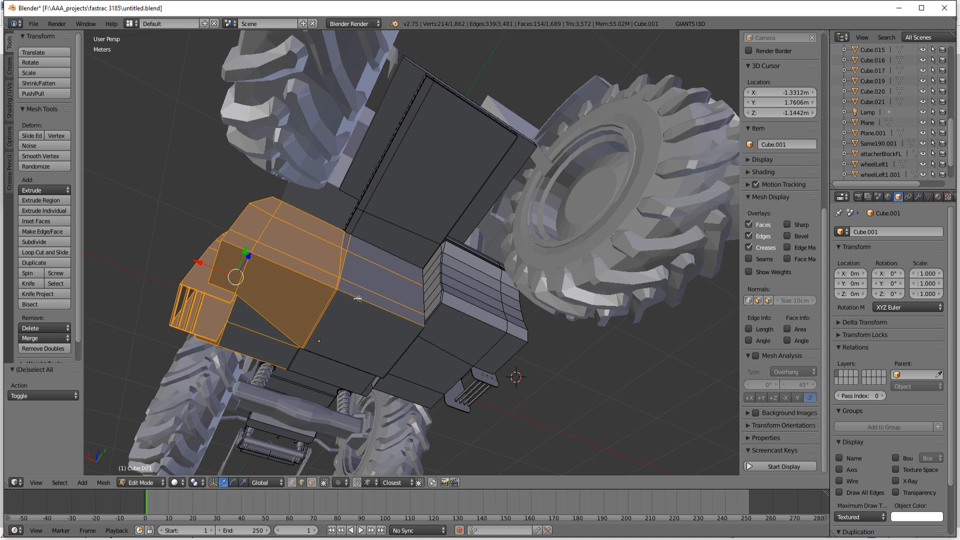
middle_drag(359, 312, 498, 303)
key(c)
mouse_move(482, 265)
mouse_down()
mouse_move(445, 215)
mouse_move(443, 192)
mouse_up()
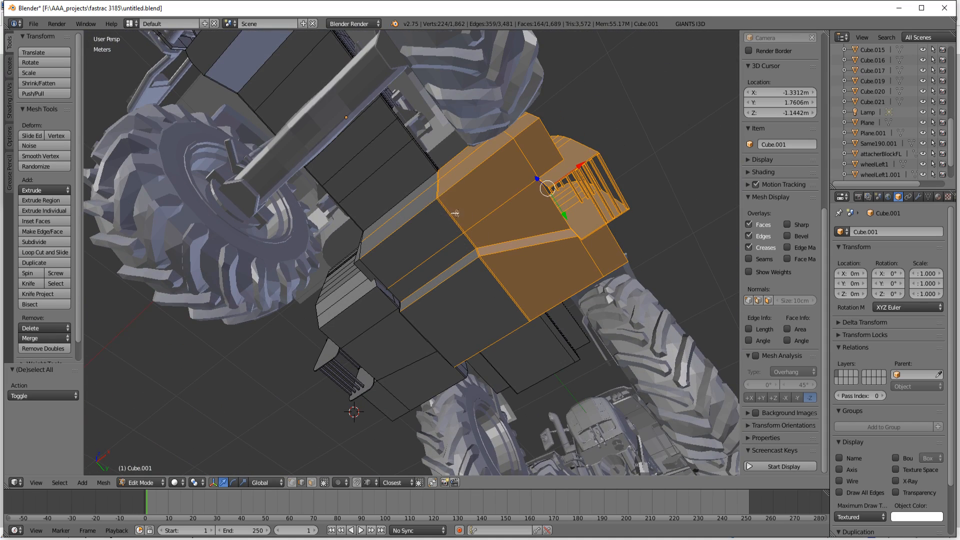
middle_drag(455, 214, 470, 337)
drag(420, 352, 438, 357)
middle_drag(439, 357, 549, 328)
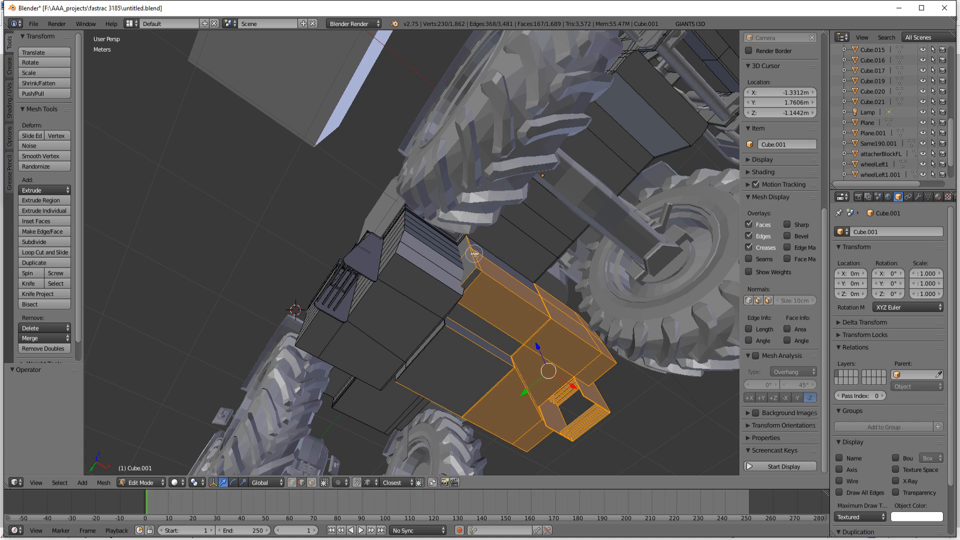
Step: Move the selected side box and ladder along the Y axis towards the rear wheels, by 6.565 cm and another 8.596 cm
middle_drag(504, 279, 368, 356)
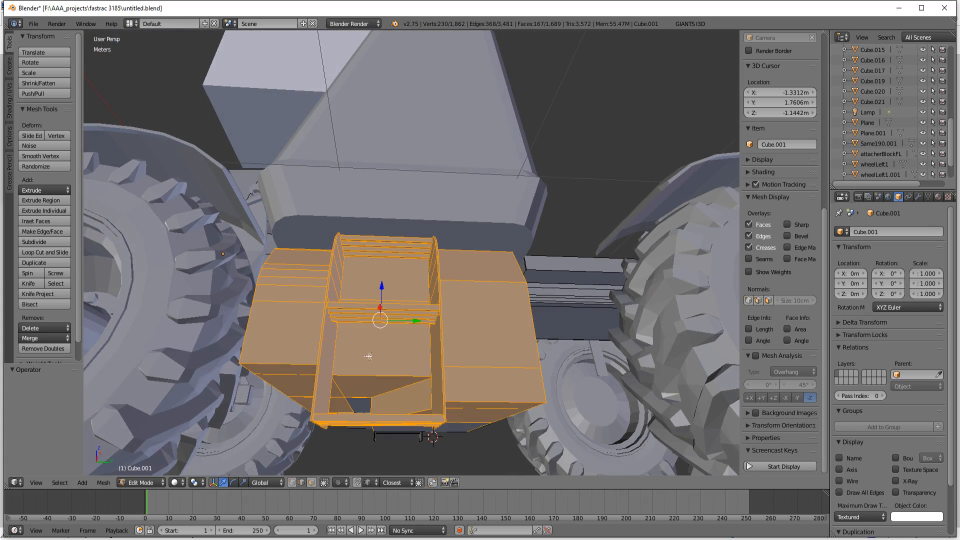
drag(424, 320, 433, 321)
middle_drag(434, 321, 566, 274)
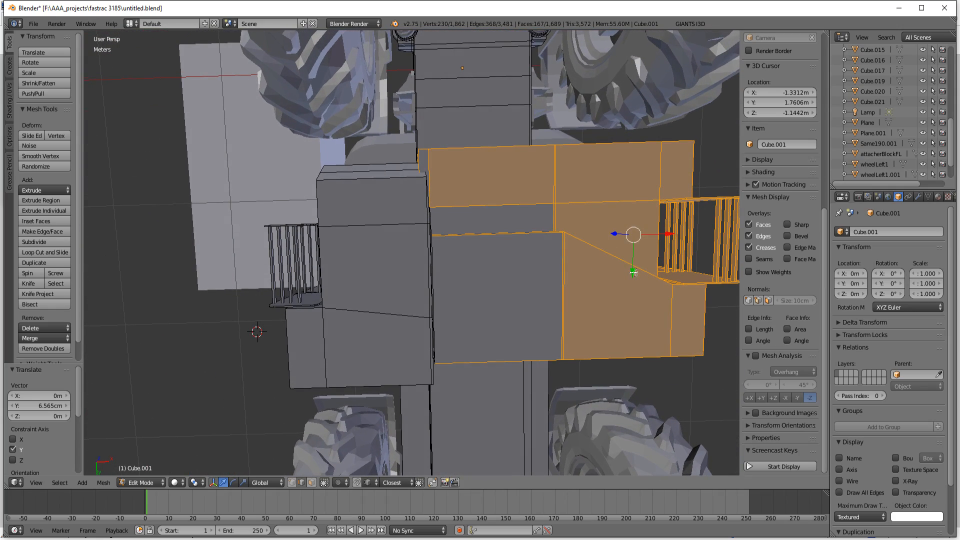
drag(633, 273, 634, 286)
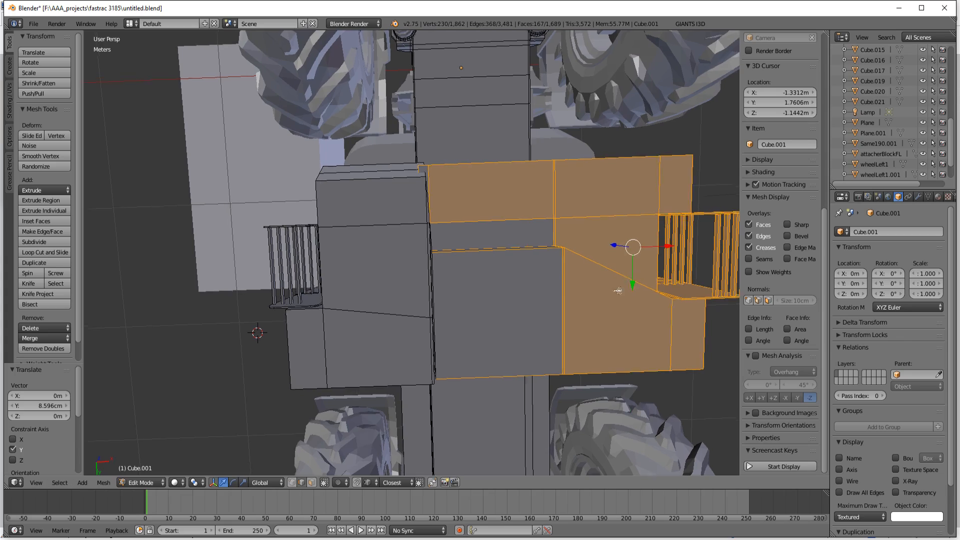
Step: View the tractor from the side and compare the box and ladder position with the reference photo 10886_4A0p8Rb4z3_full.jpg in paint.net
middle_drag(634, 287, 517, 386)
scroll(517, 386, down, 6)
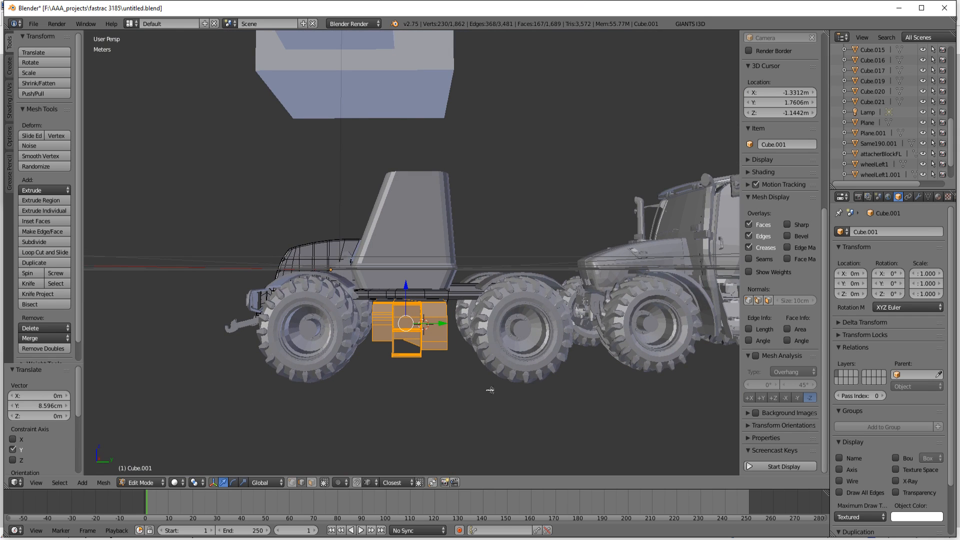
middle_drag(490, 390, 497, 388)
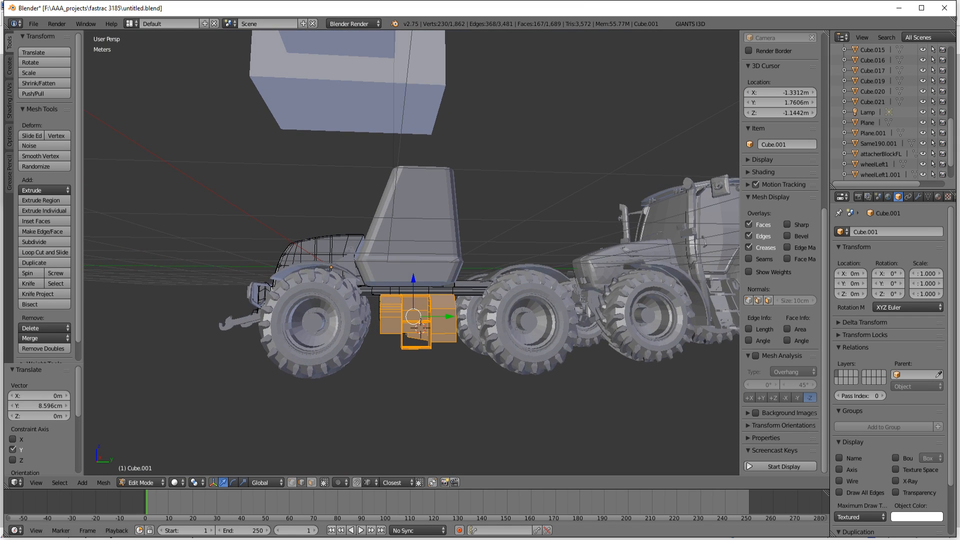
mouse_move(256, 539)
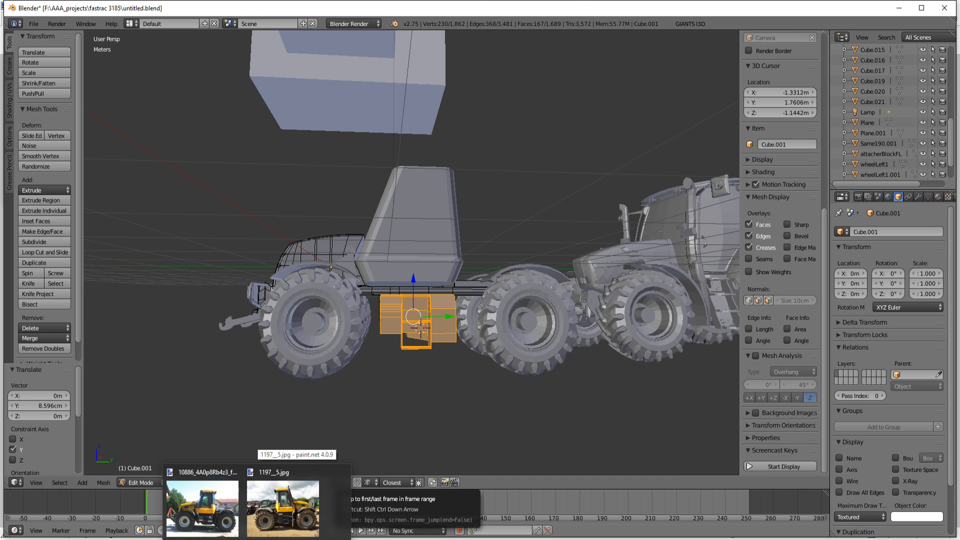
mouse_move(225, 522)
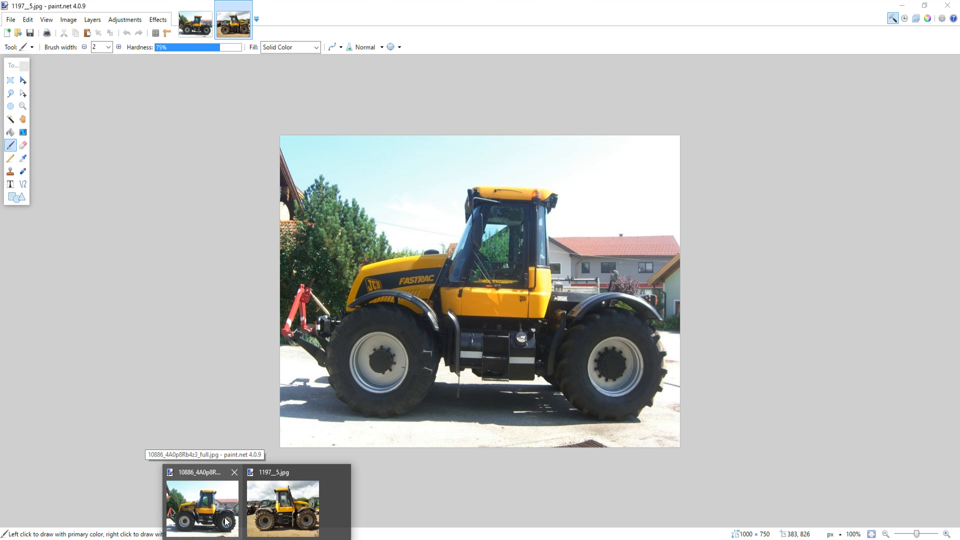
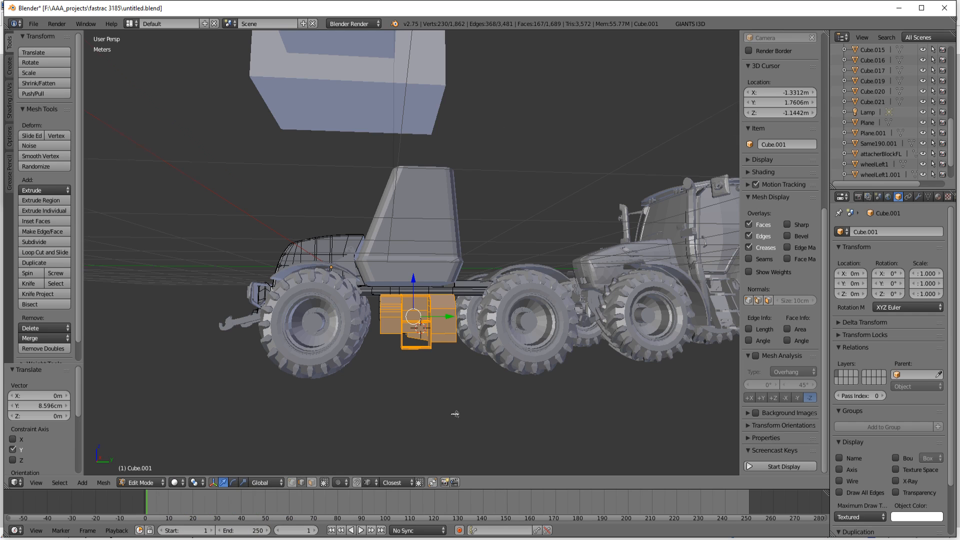
Step: Select only the edges across the front face of the chassis side box, try shifting them along the Y axis, and undo the shift
middle_drag(455, 414, 452, 361)
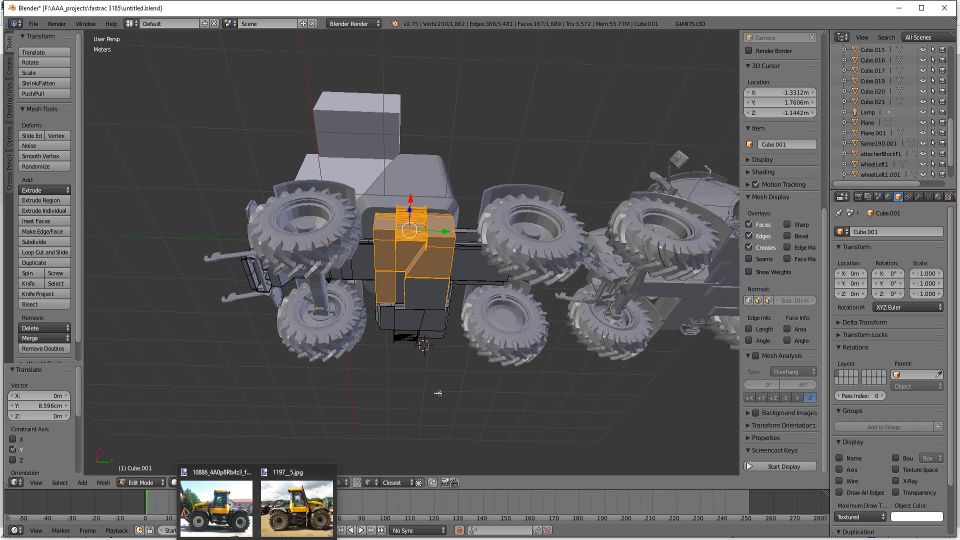
middle_drag(438, 393, 514, 355)
scroll(439, 417, up, 3)
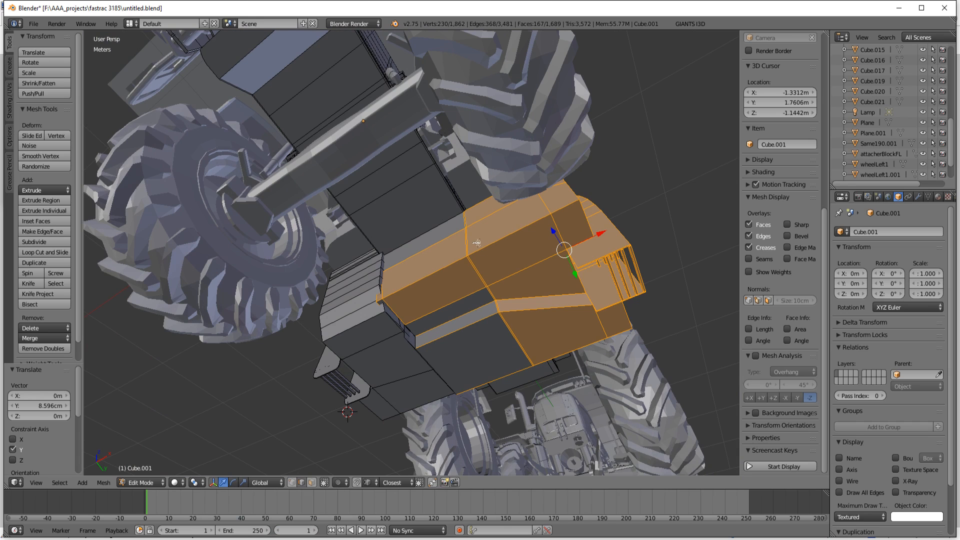
key(a)
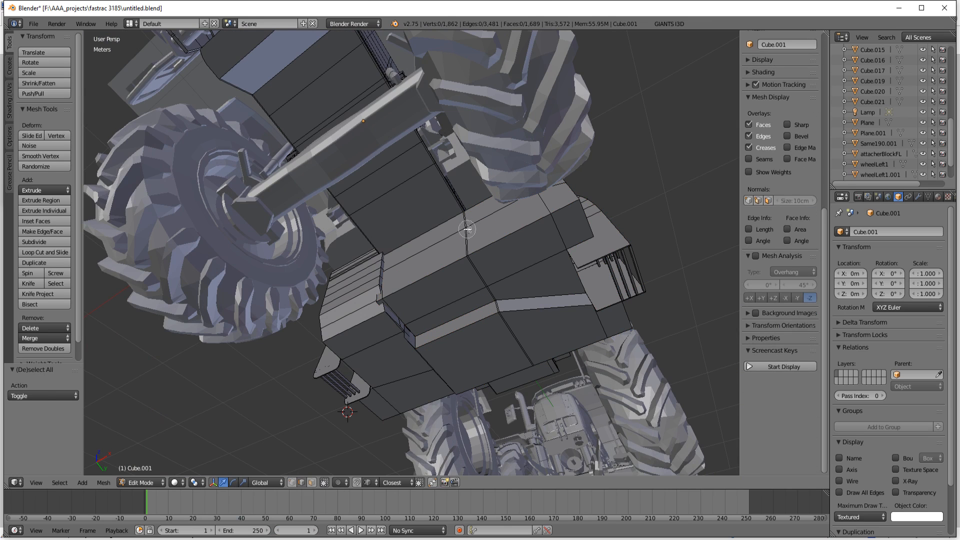
alt+right_click(467, 229)
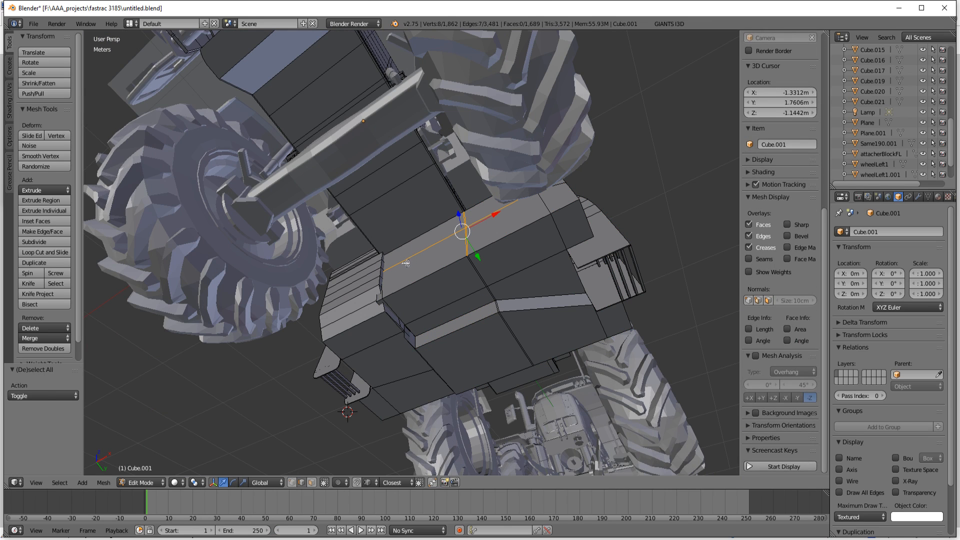
middle_drag(447, 261, 442, 267)
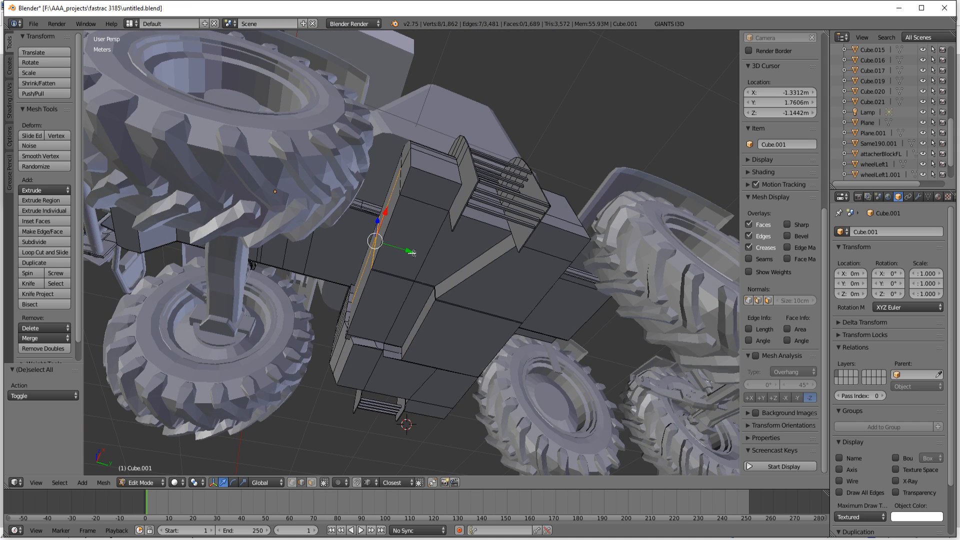
drag(411, 253, 406, 273)
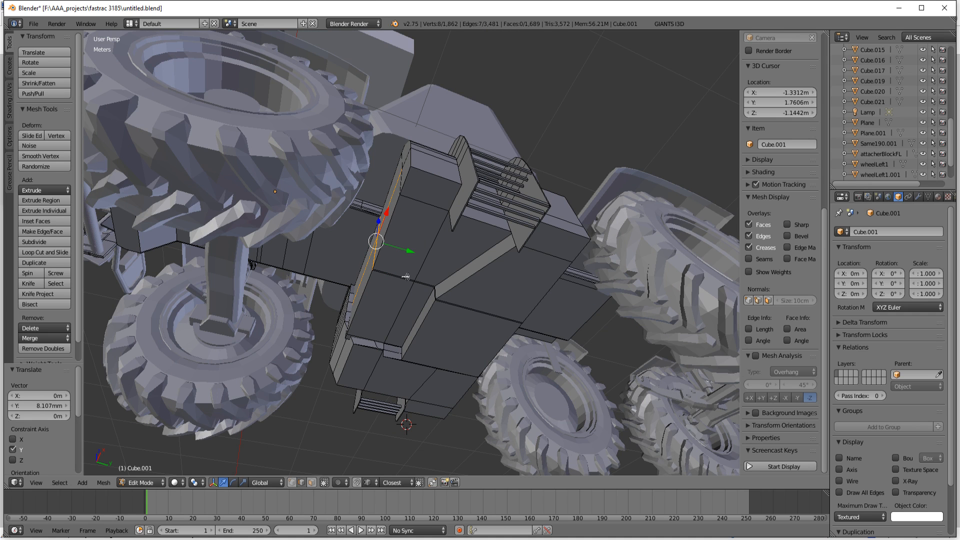
key(ctrl+z)
Step: Grow the selection, brush off the adjoining chassis faces in wireframe to keep only the box's front face, and restore solid display
middle_drag(395, 305, 486, 294)
scroll(448, 291, up, 3)
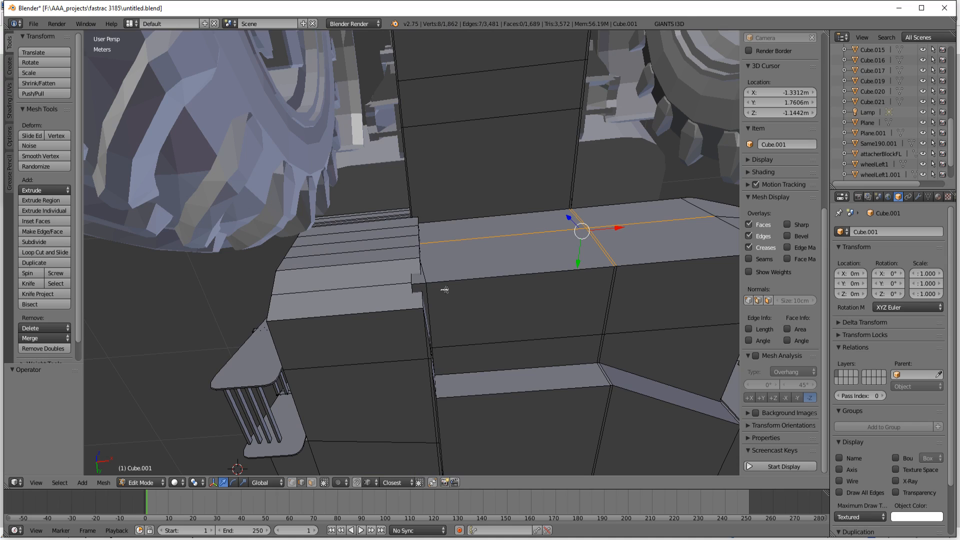
key(ctrl+KP_Add)
scroll(445, 290, down, 5)
middle_drag(444, 290, 507, 341)
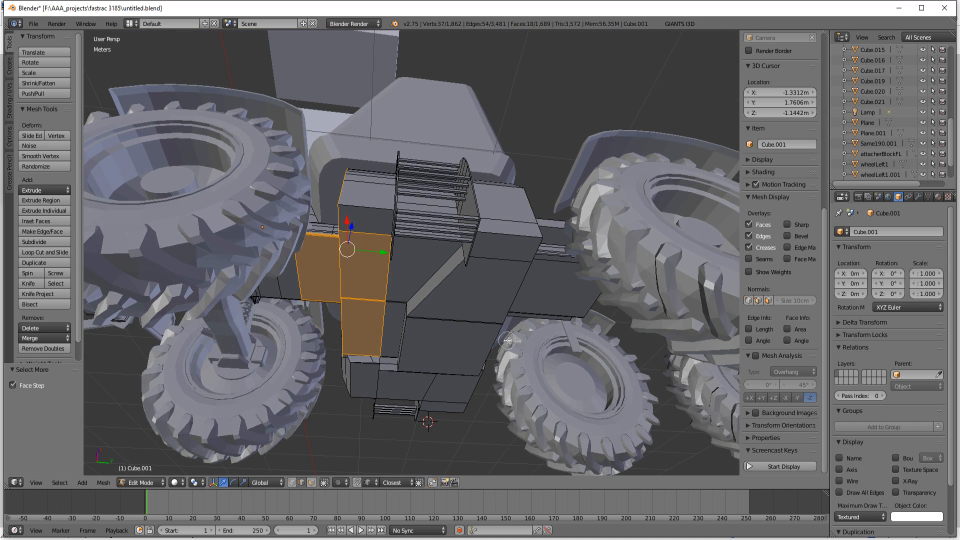
mouse_move(382, 230)
middle_down()
mouse_move(378, 352)
mouse_move(465, 341)
mouse_move(423, 329)
middle_up()
right_click(423, 368)
key(z)
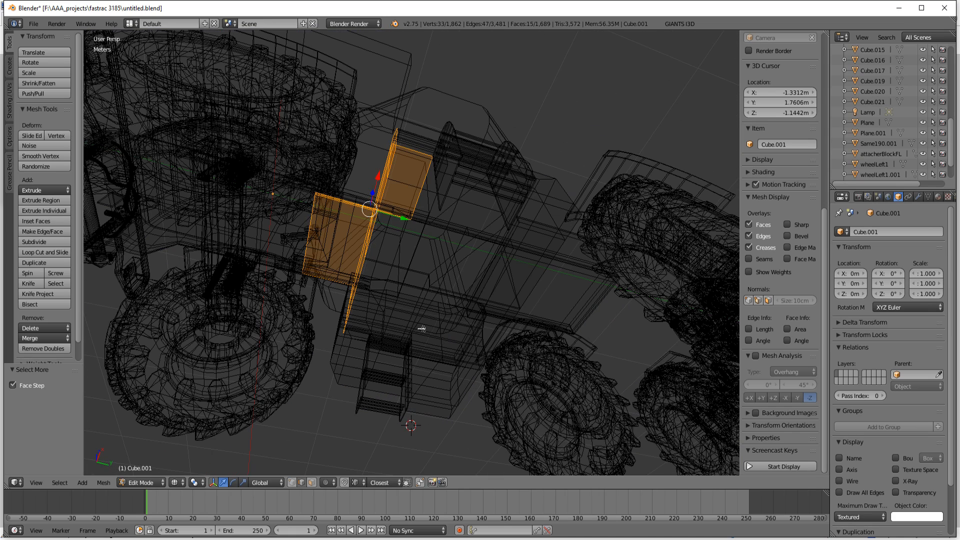
key(c)
middle_drag(324, 161, 313, 262)
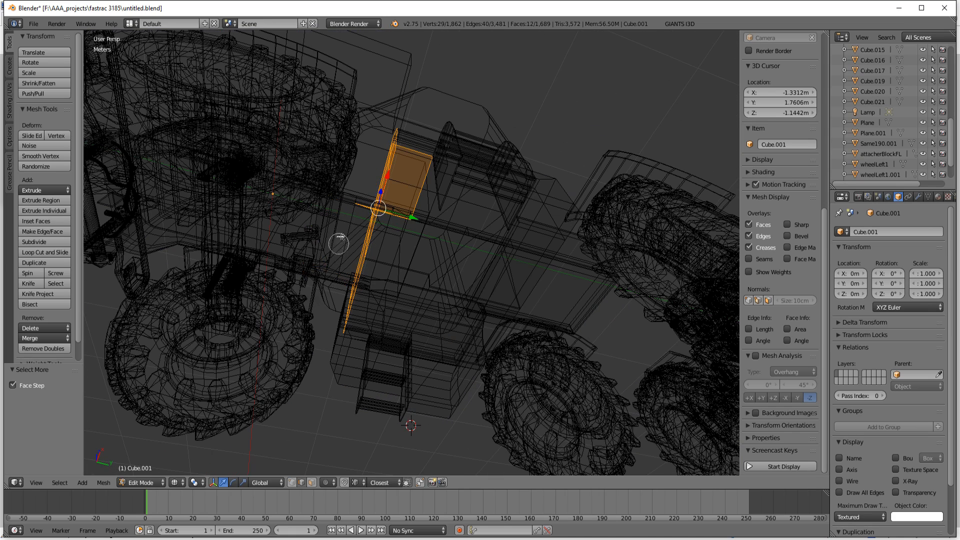
key(z)
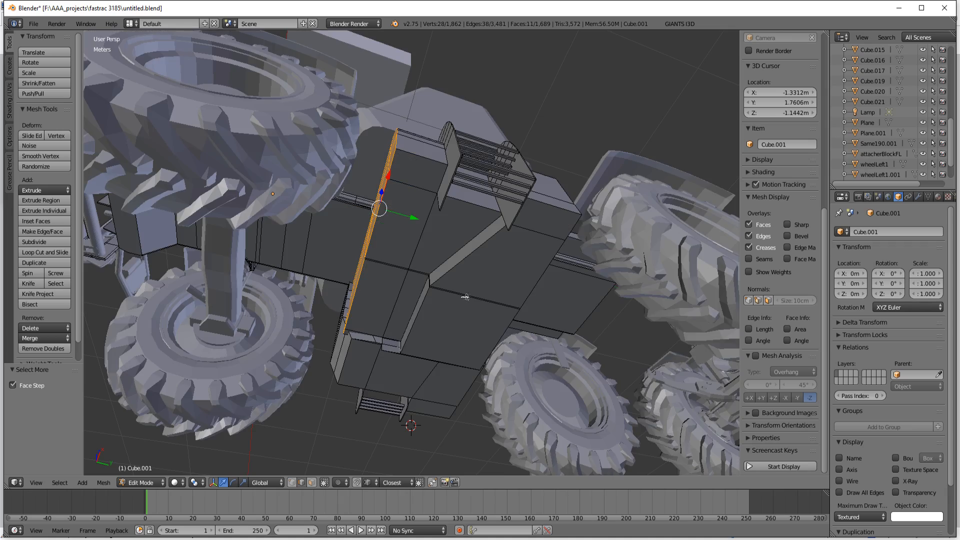
Step: Move the selected front face of the box along the Y axis by -9.883 cm, towards the front wheels
middle_drag(468, 298, 453, 333)
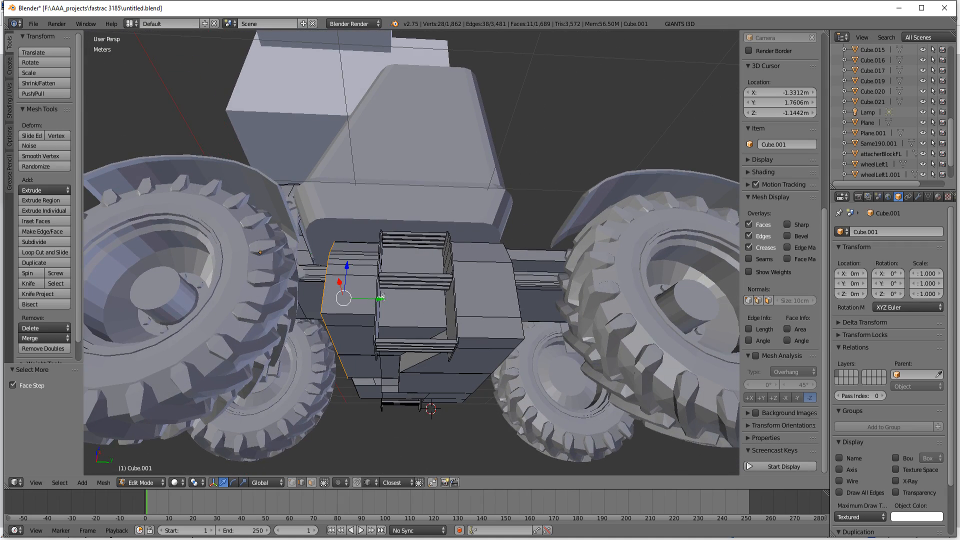
scroll(382, 297, down, 4)
middle_drag(383, 297, 423, 309)
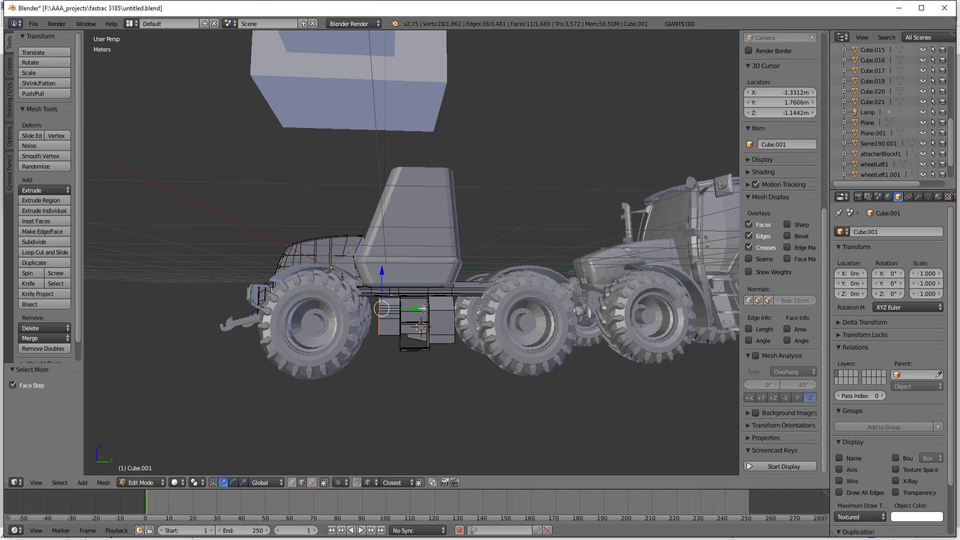
drag(419, 309, 414, 308)
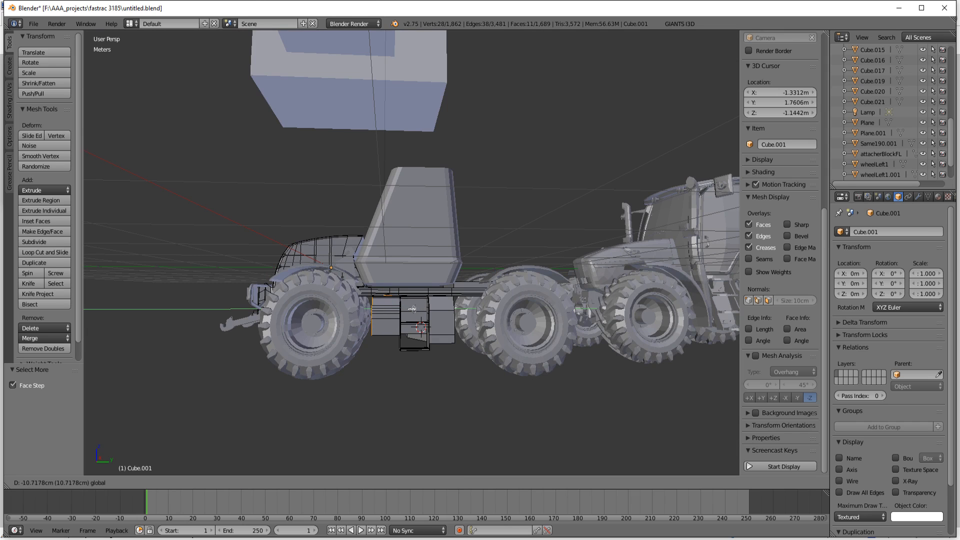
drag(413, 309, 413, 309)
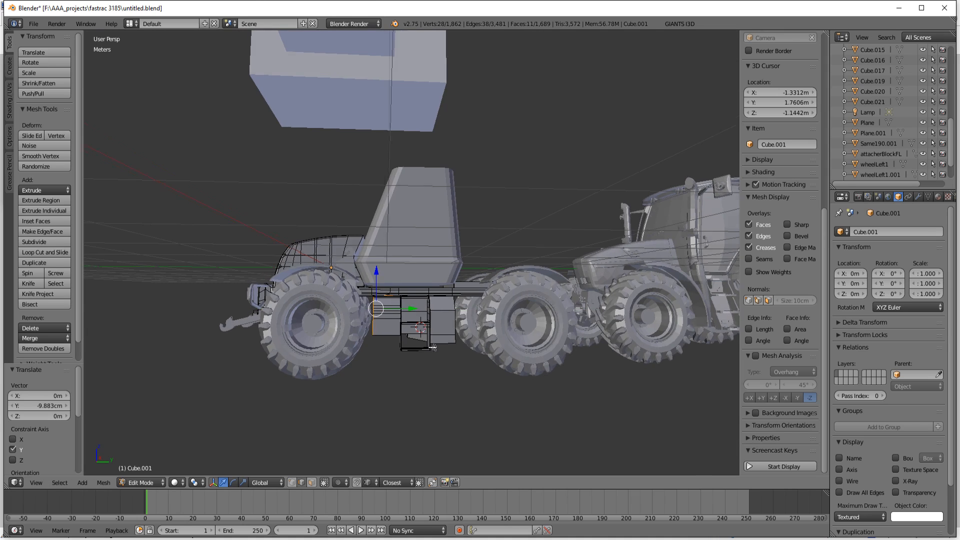
Step: Examine the lengthened box from both sides and the underside, and compare it with the reference photo
middle_drag(413, 309, 429, 348)
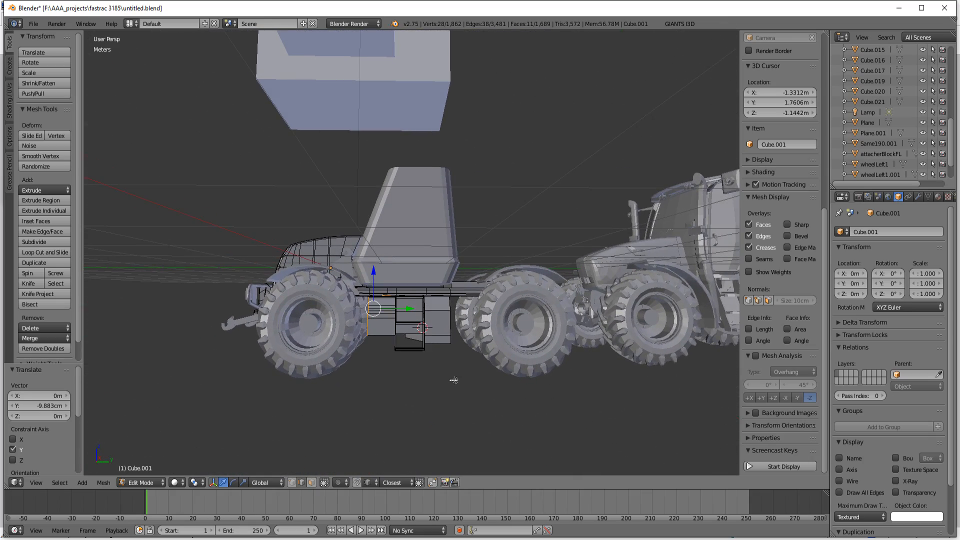
mouse_move(454, 380)
middle_down()
mouse_move(350, 310)
mouse_move(230, 384)
mouse_move(456, 384)
middle_up()
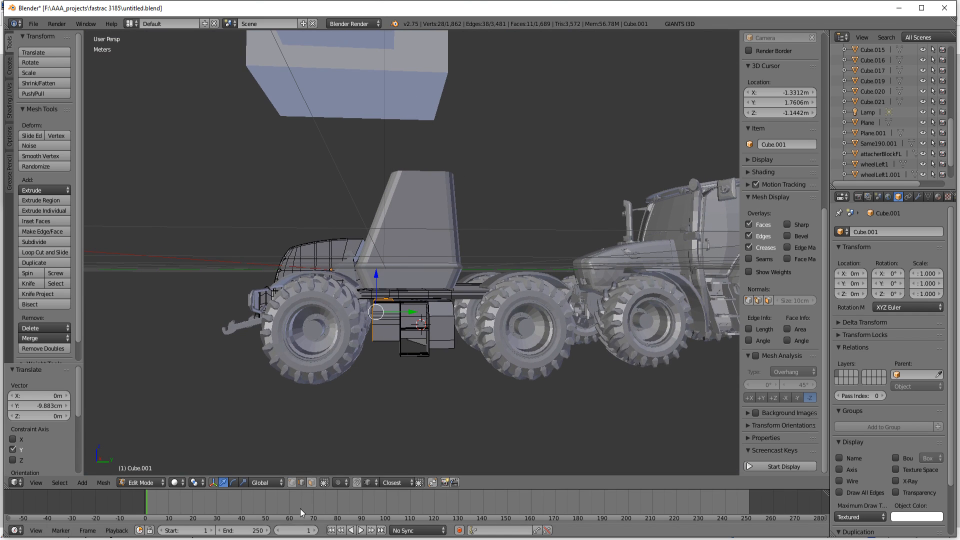
mouse_move(256, 533)
mouse_move(251, 515)
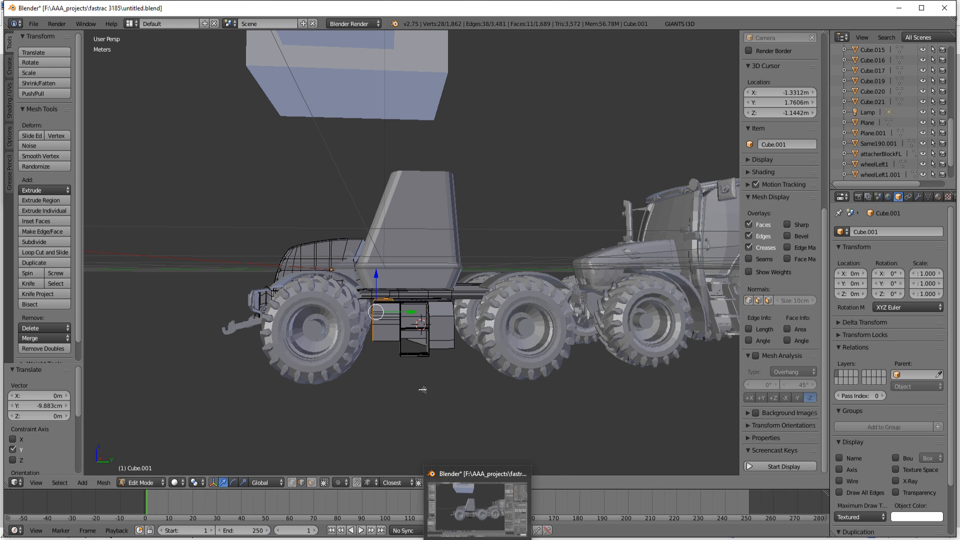
middle_drag(426, 414, 550, 278)
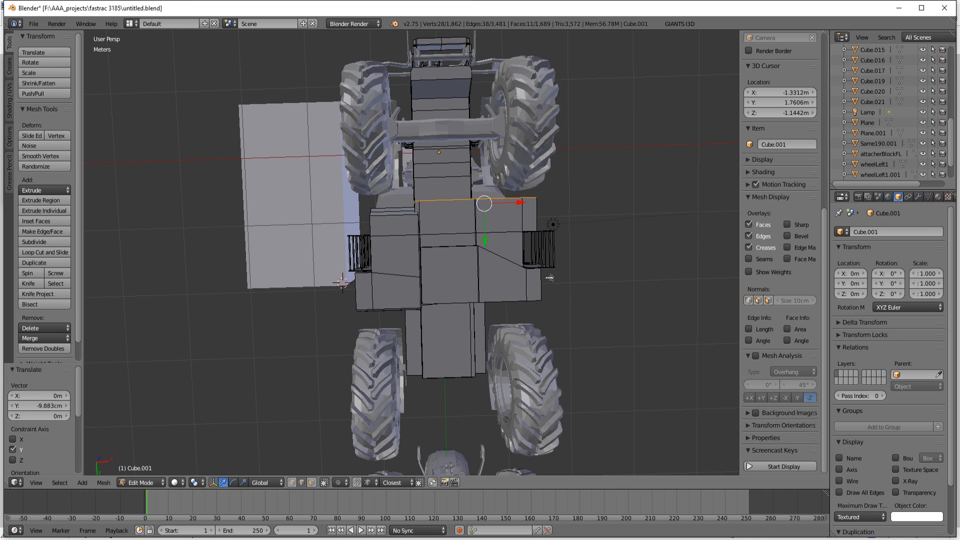
middle_drag(550, 278, 661, 385)
scroll(662, 386, up, 2)
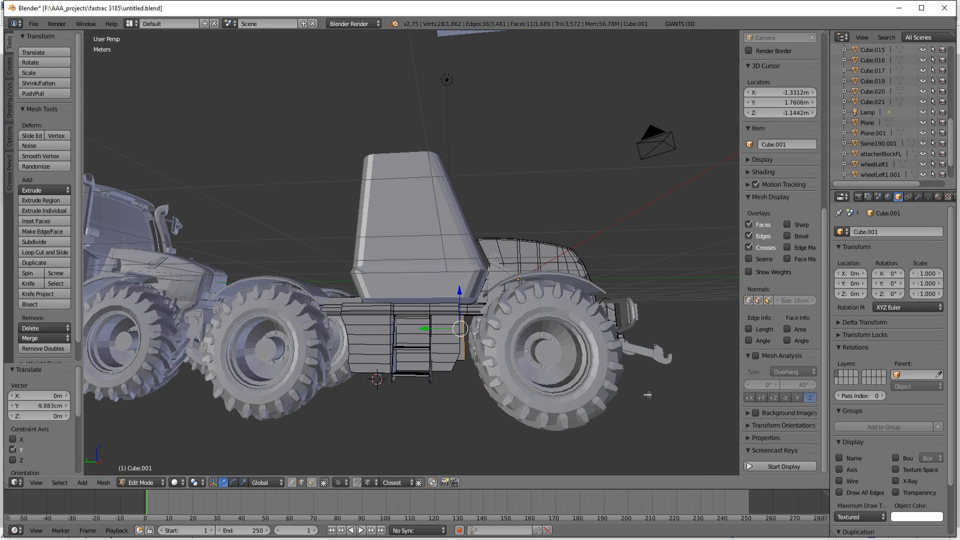
Step: Inspect the boxes and ladders in Object Mode with Material shading, and return to Edit Mode with Solid shading
key(Tab)
middle_drag(578, 354, 480, 400)
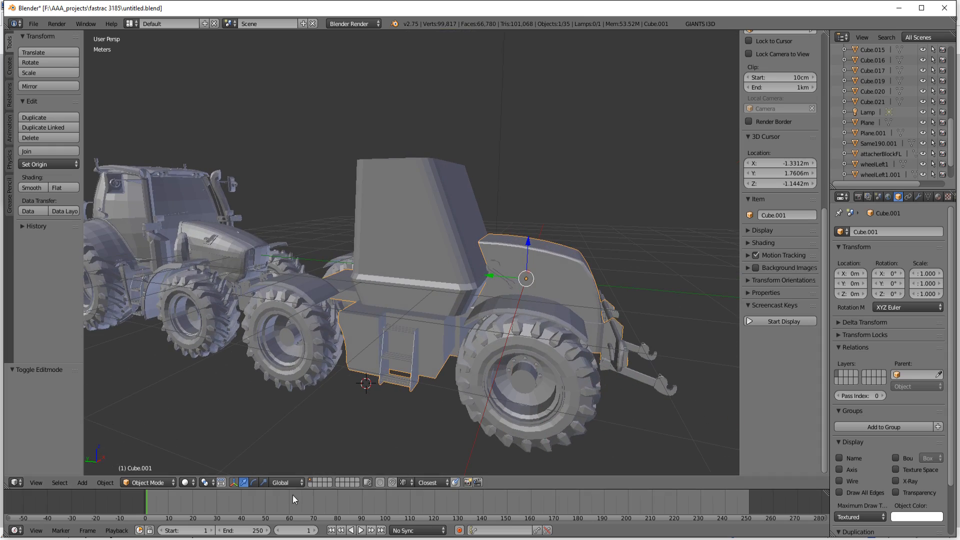
click(183, 483)
click(209, 425)
mouse_move(396, 418)
middle_down()
mouse_move(343, 422)
mouse_move(255, 388)
mouse_move(250, 375)
middle_up()
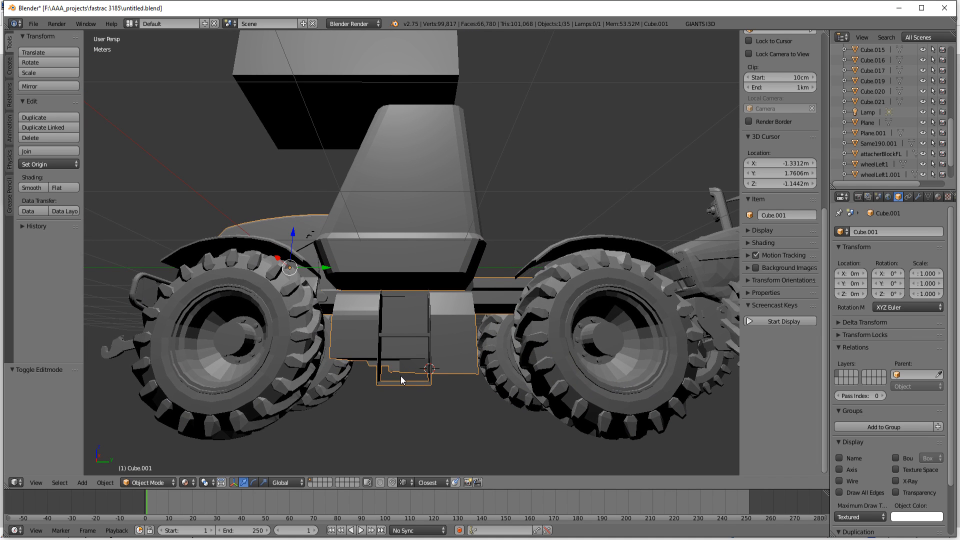
scroll(401, 376, down, 3)
scroll(401, 376, up, 3)
key(Tab)
scroll(417, 366, down, 2)
middle_drag(418, 367, 429, 384)
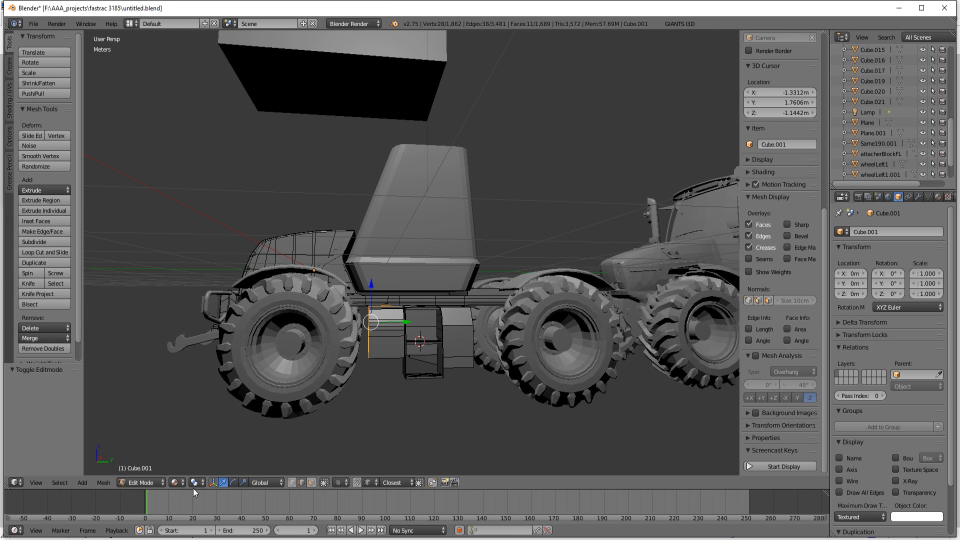
click(175, 482)
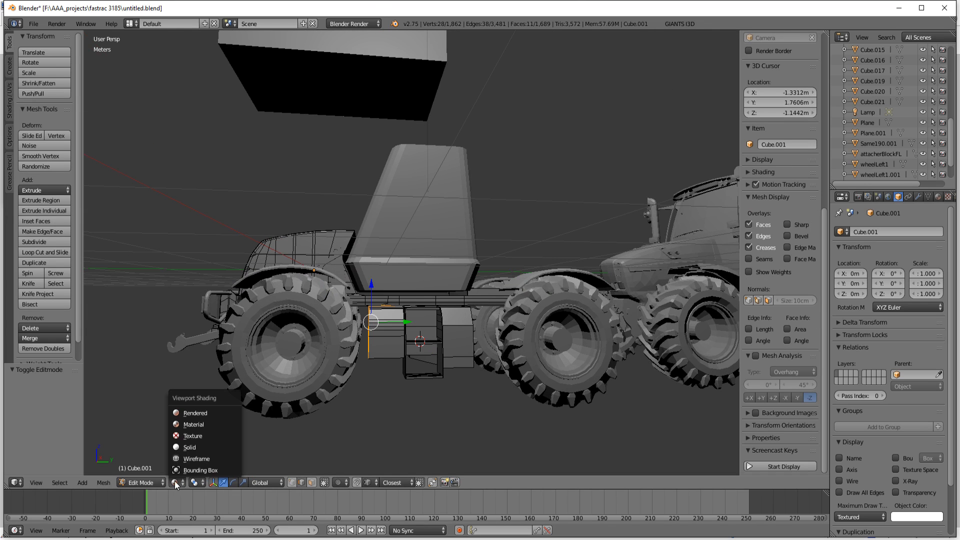
click(189, 447)
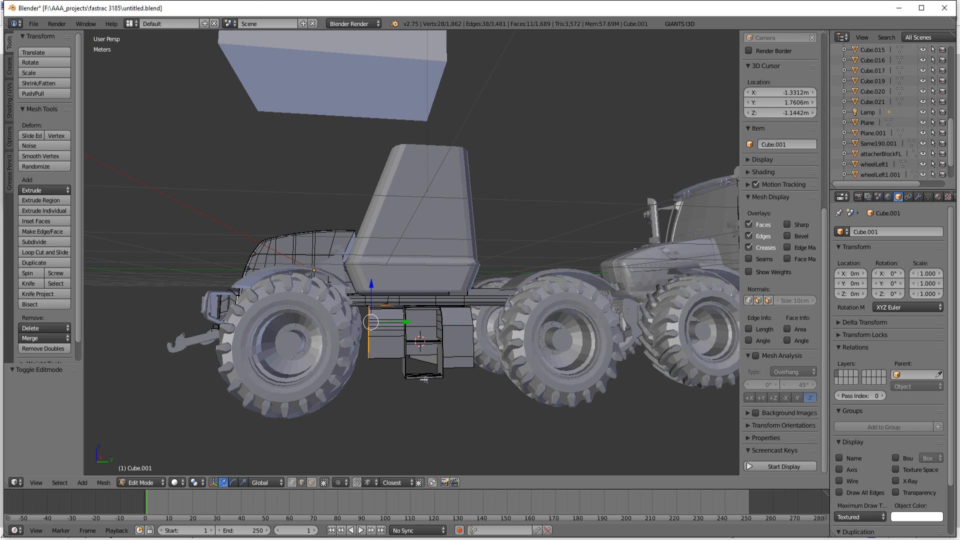
Step: Compare the boxes and ladders on both sides with the reference photos 10886_4A0p8Rb4z3_full.jpg and 1197__5.jpg in paint.net
middle_drag(459, 315, 461, 338)
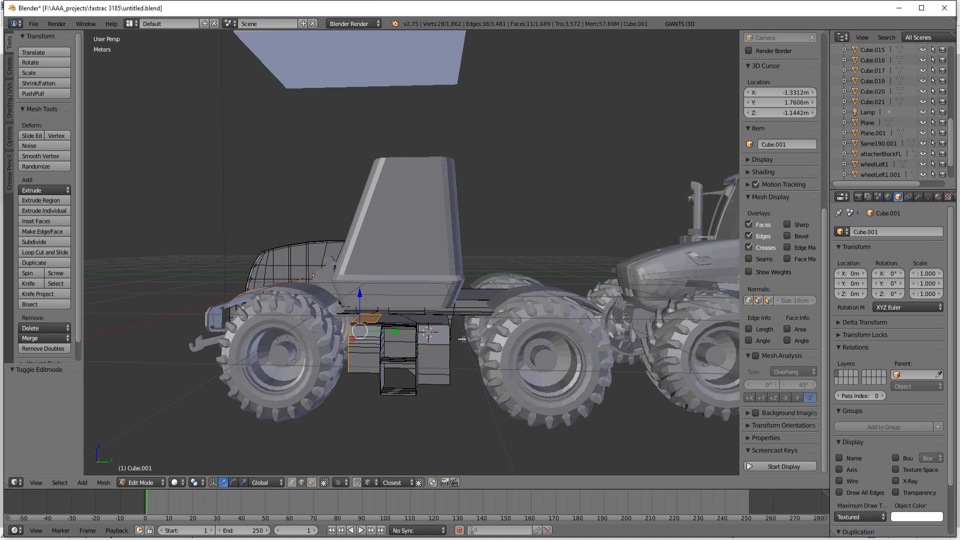
mouse_move(256, 539)
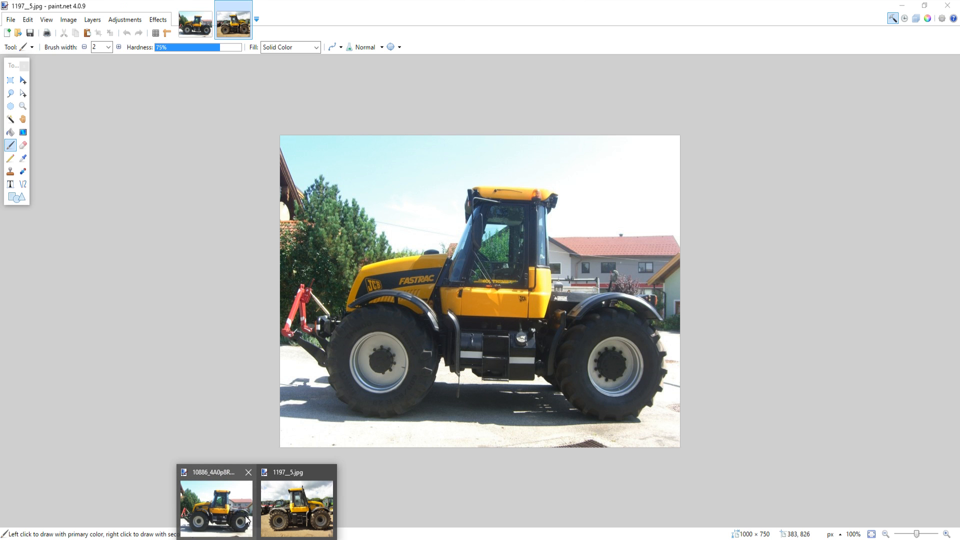
mouse_move(247, 520)
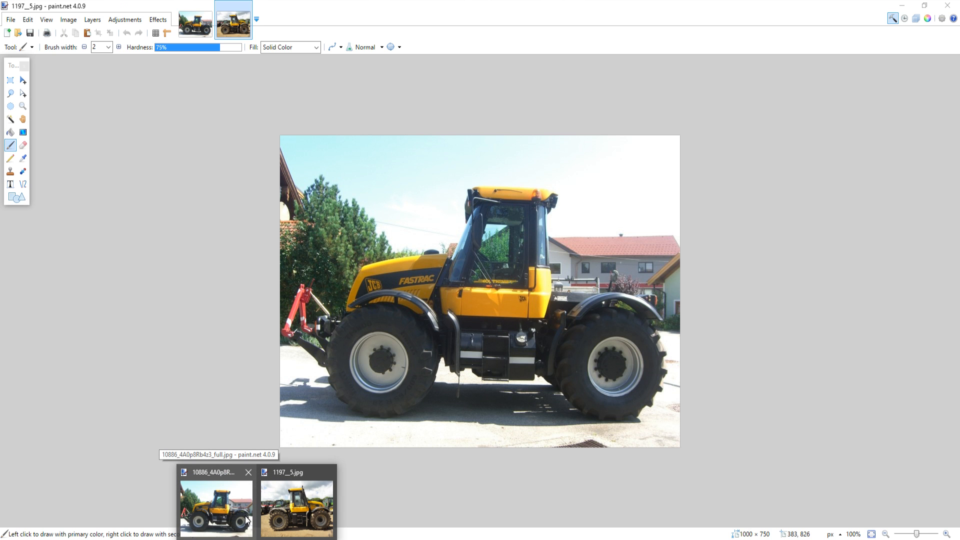
mouse_move(314, 520)
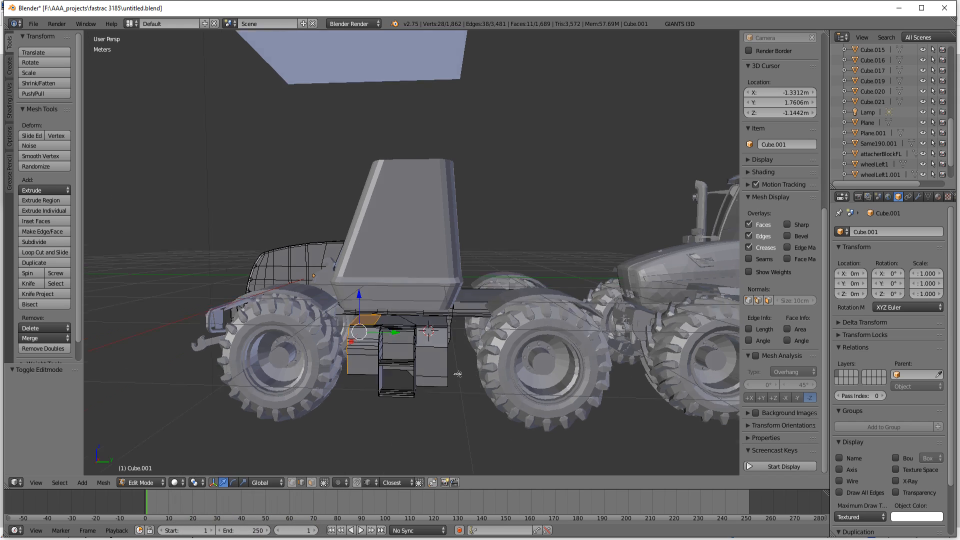
middle_drag(458, 375, 480, 407)
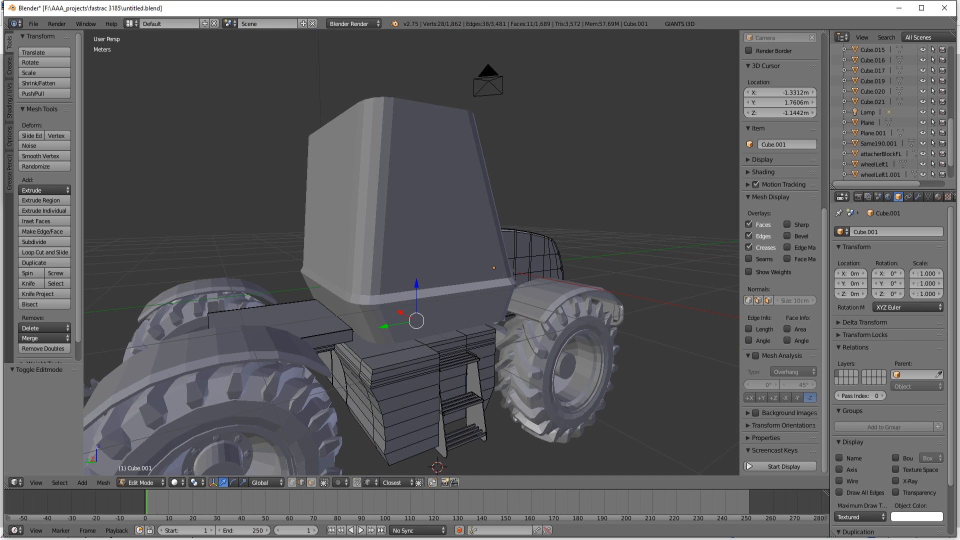
mouse_move(293, 506)
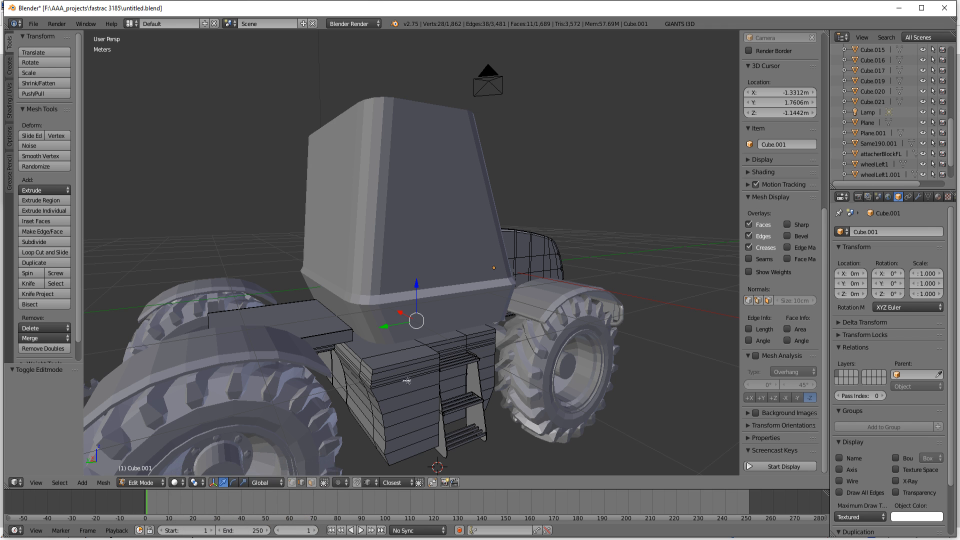
mouse_move(408, 381)
middle_down()
mouse_move(392, 367)
mouse_move(428, 392)
mouse_move(370, 381)
mouse_move(381, 367)
mouse_move(378, 414)
mouse_move(448, 321)
mouse_move(433, 346)
mouse_move(449, 359)
mouse_move(613, 369)
mouse_move(661, 348)
mouse_move(644, 349)
middle_up()
scroll(381, 367, up, 1)
scroll(433, 354, down, 3)
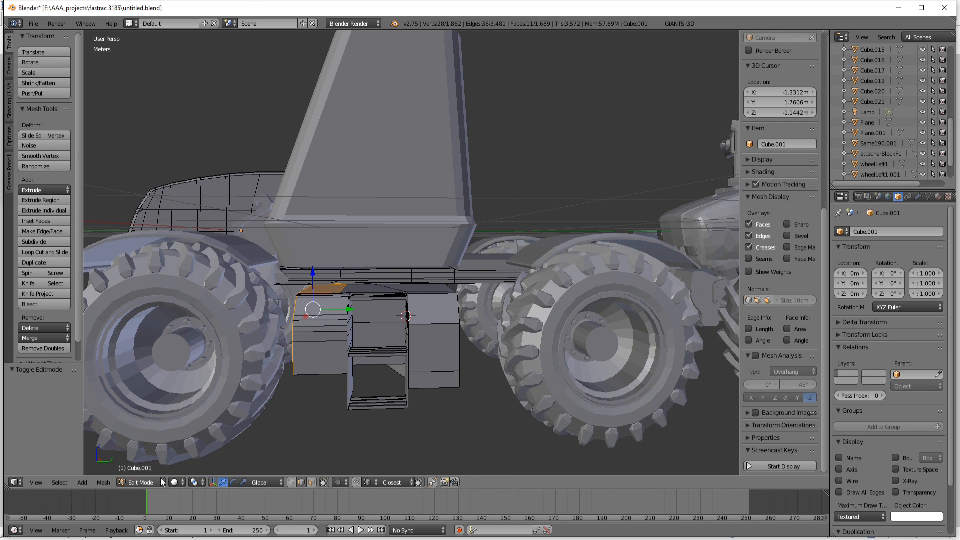
Step: Add a cylinder mesh with 32 vertices at the 3D cursor beside the side box and scale it to 0.334
key(shift+a)
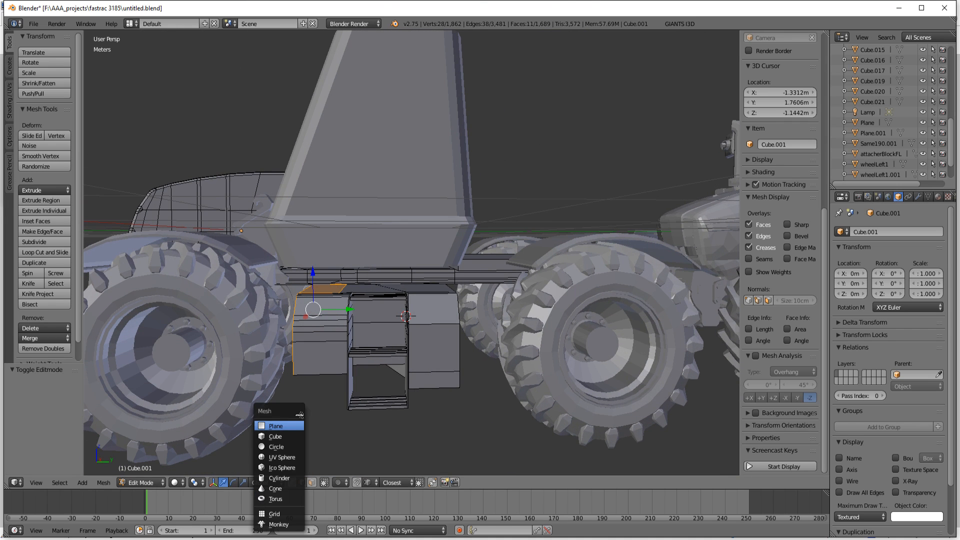
click(280, 478)
middle_drag(454, 403, 442, 399)
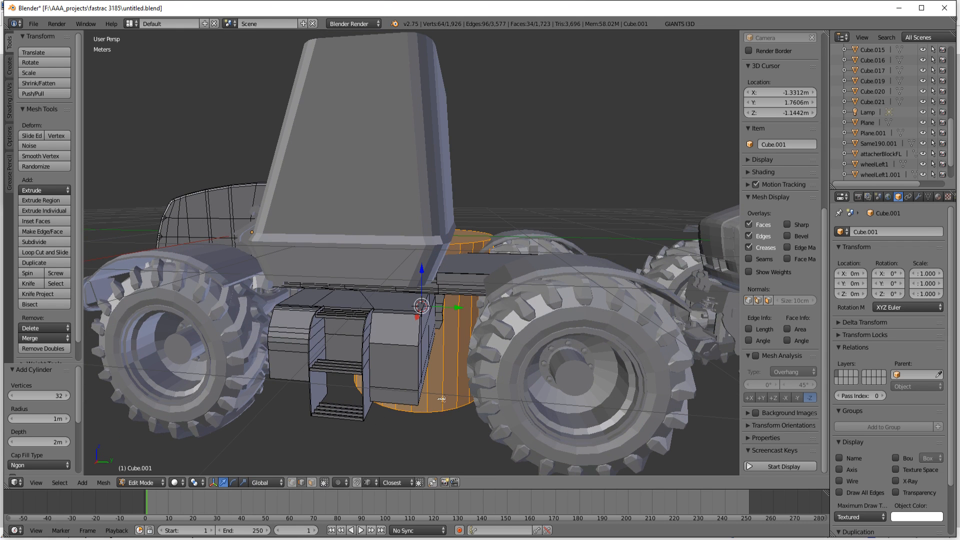
key(s)
click(420, 339)
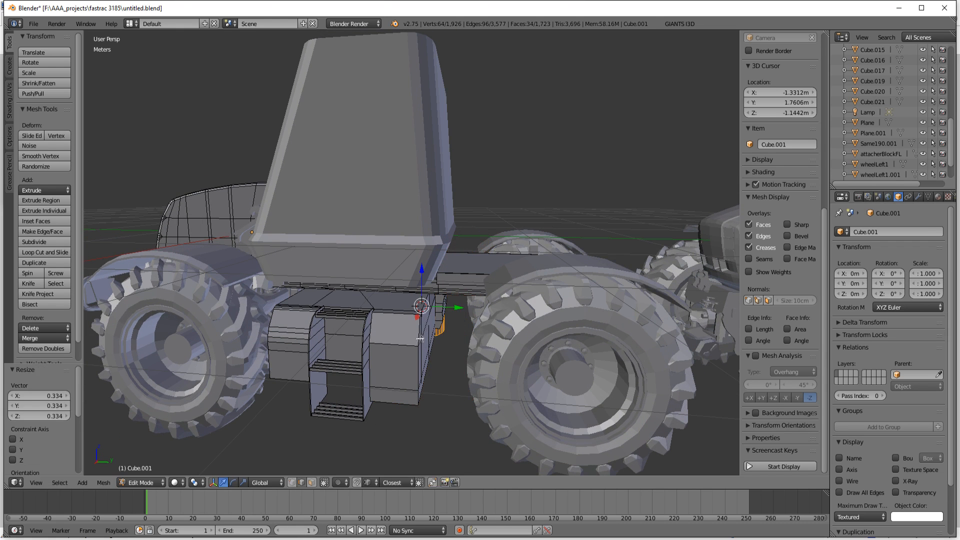
Step: Move the cylinder about 2.846 m along X to clear the wheels and scale it to 0.440
key(g)
key(x)
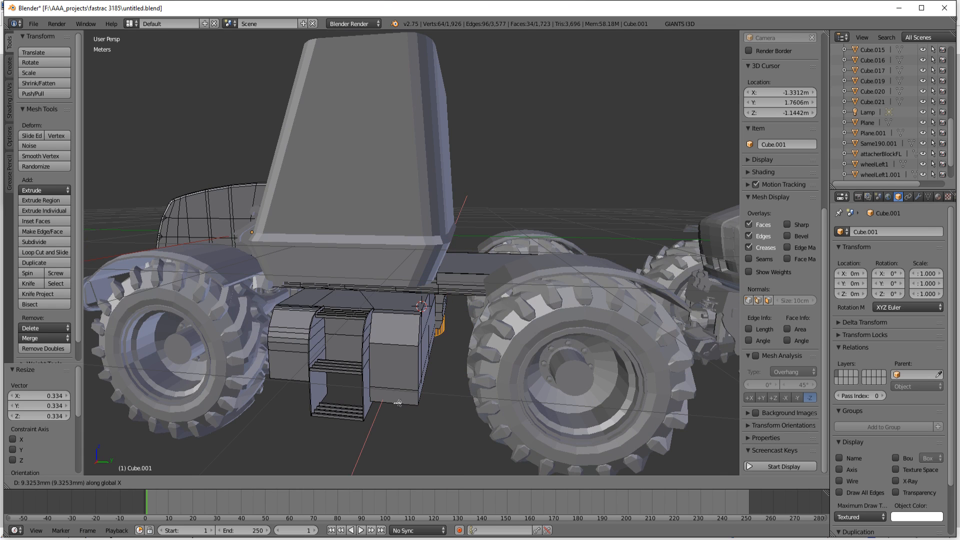
click(354, 243)
middle_drag(354, 244, 336, 299)
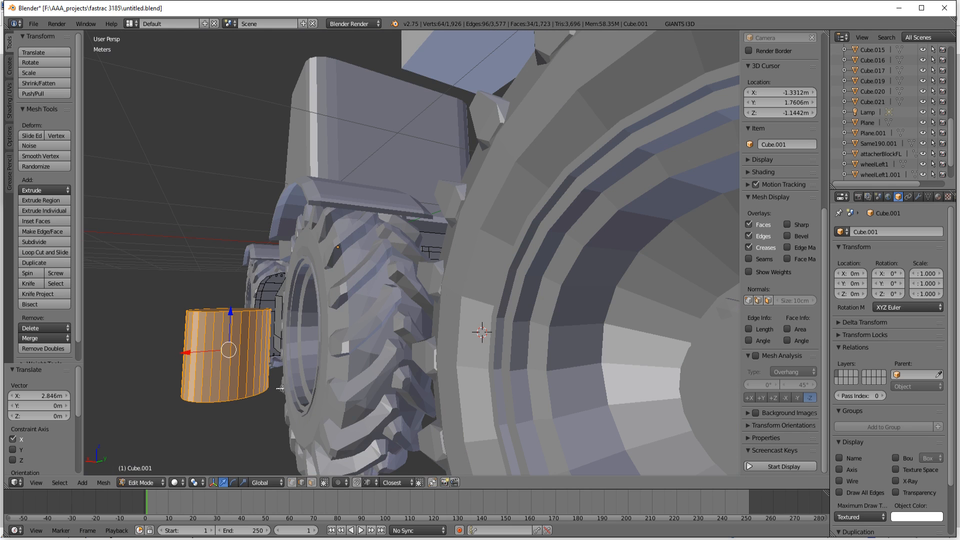
key(s)
click(254, 361)
middle_drag(328, 351, 382, 352)
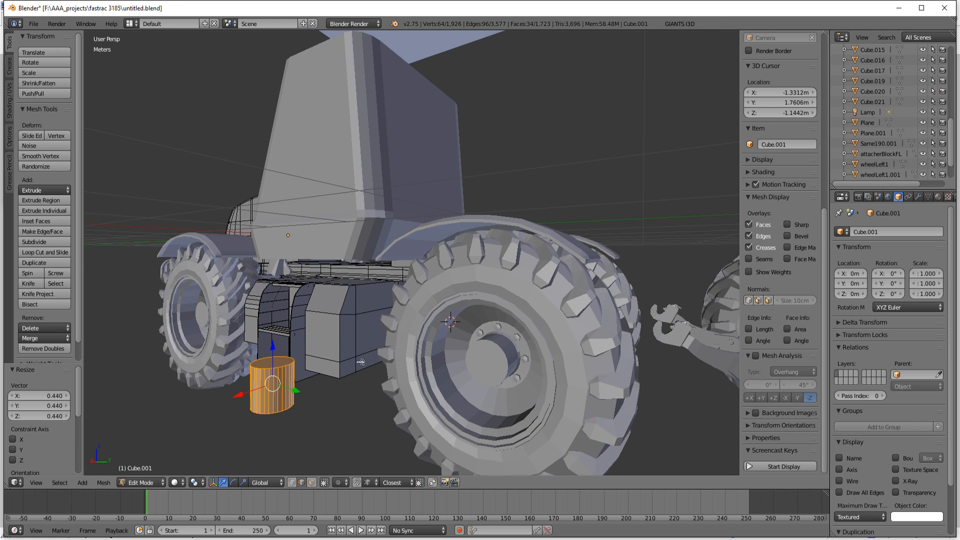
key(r)
key(y)
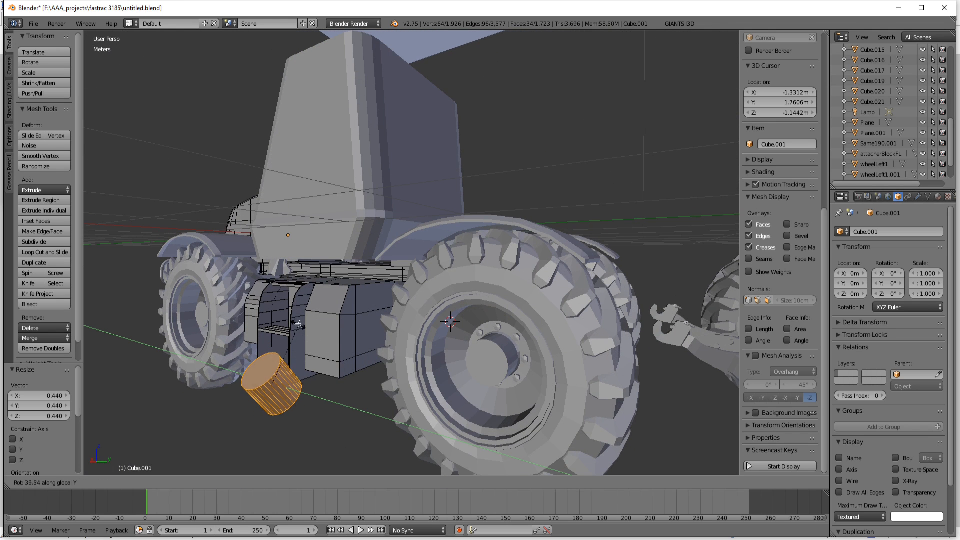
click(294, 320)
drag(277, 353, 295, 273)
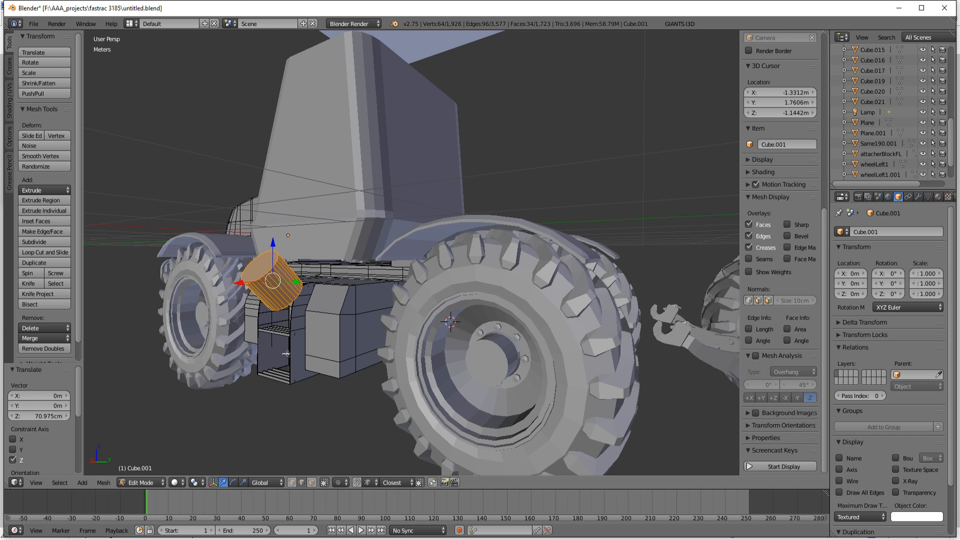
key(ctrl+z)
key(ctrl+z)
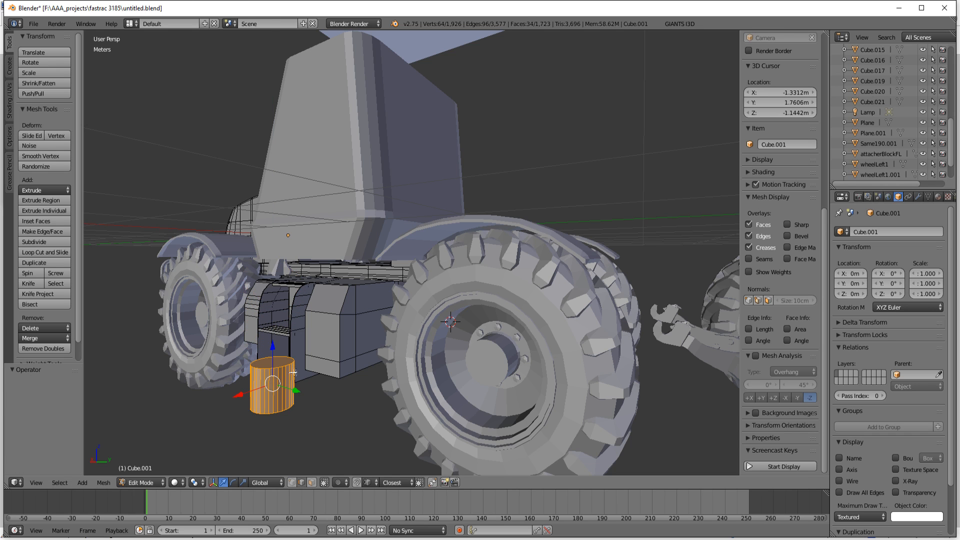
Step: Raise the cylinder to the height of the side box and shift it about 10.797 cm along Y
middle_drag(366, 390, 404, 384)
drag(418, 360, 460, 296)
middle_drag(457, 300, 382, 333)
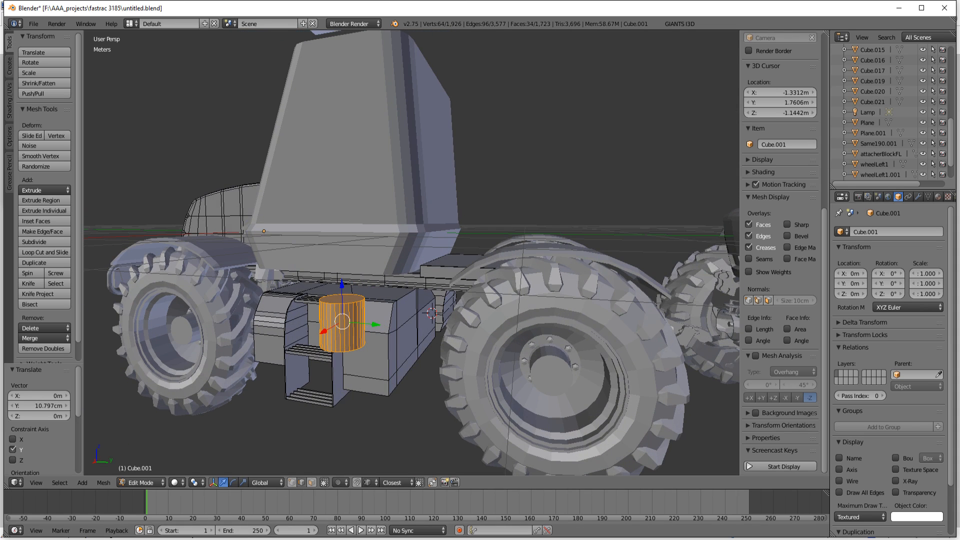
Step: Flatten the cylinder to 0.227 along Z and scale the resulting disc uniformly to 0.649
mouse_move(256, 539)
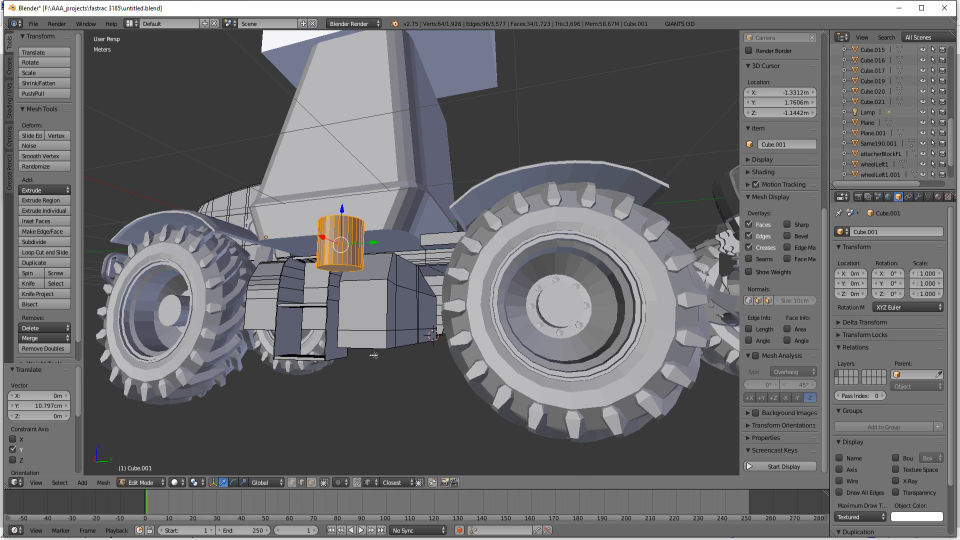
key(s)
key(z)
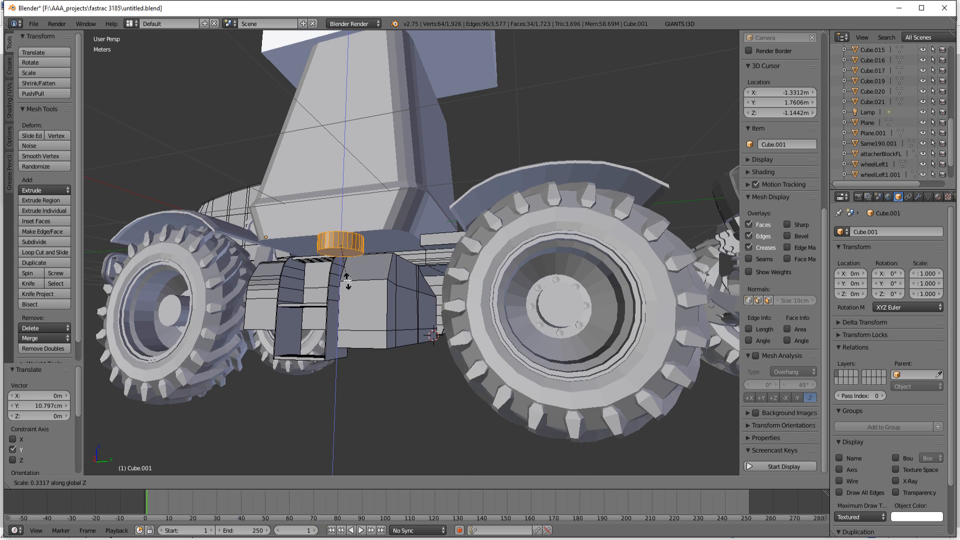
click(346, 271)
middle_drag(394, 333, 410, 389)
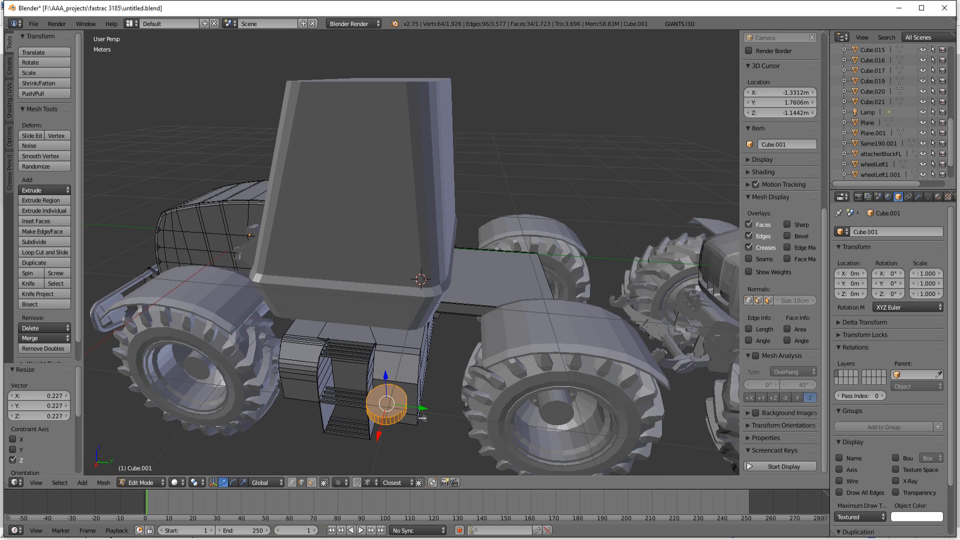
key(s)
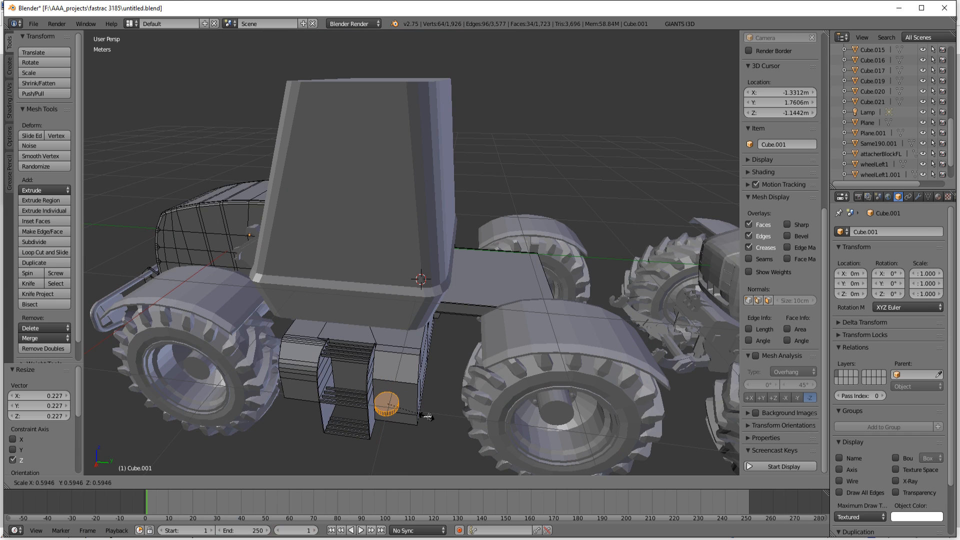
click(430, 416)
scroll(395, 405, up, 6)
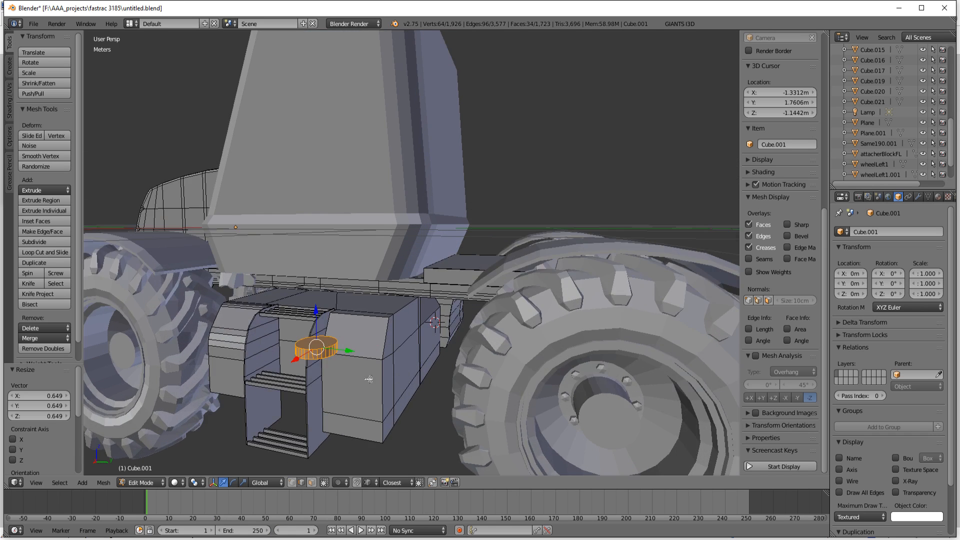
Step: Thin the disc further by scaling it to 0.268 along Z
middle_drag(384, 396, 386, 398)
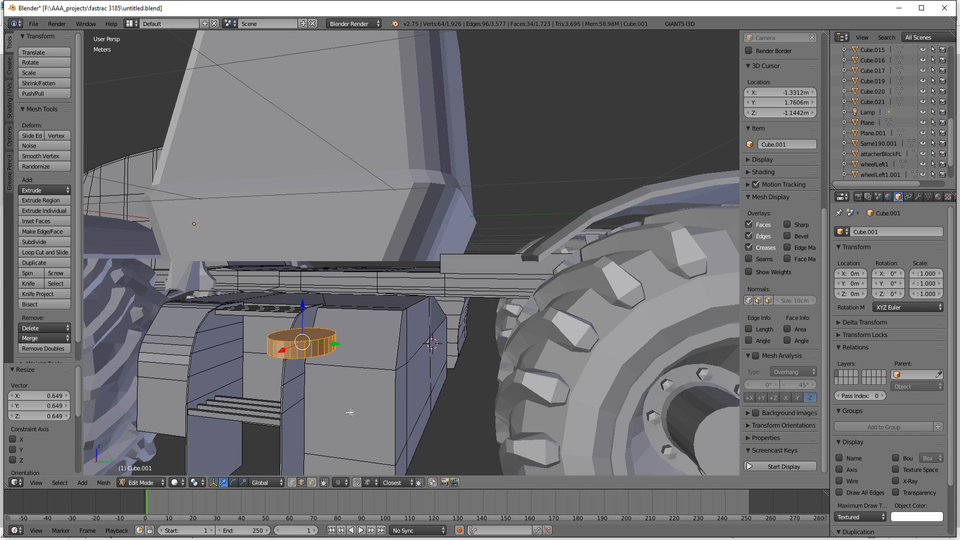
key(s)
key(z)
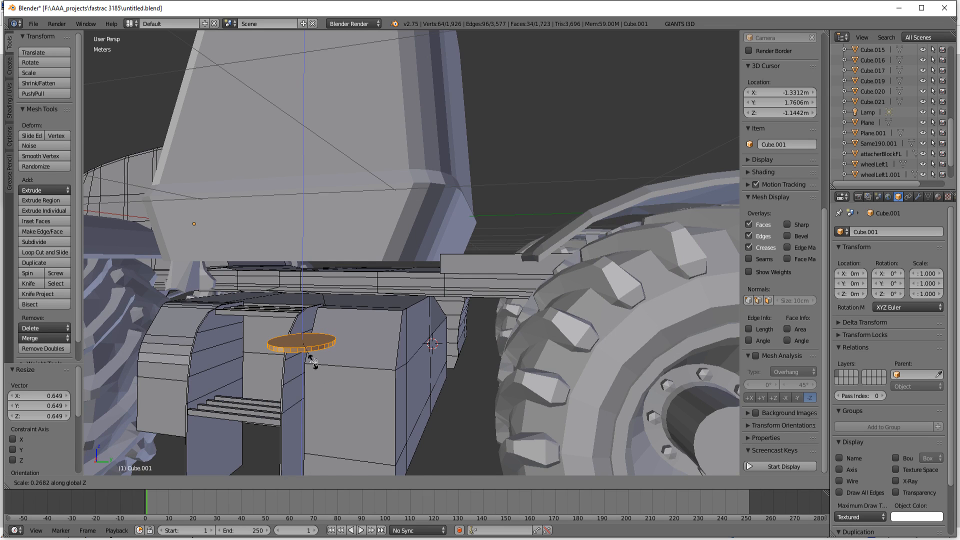
click(313, 361)
Step: Extrude the disc's top face in place, scale it to 0.619, and extrude the smaller face up about 1.9 cm
click(311, 481)
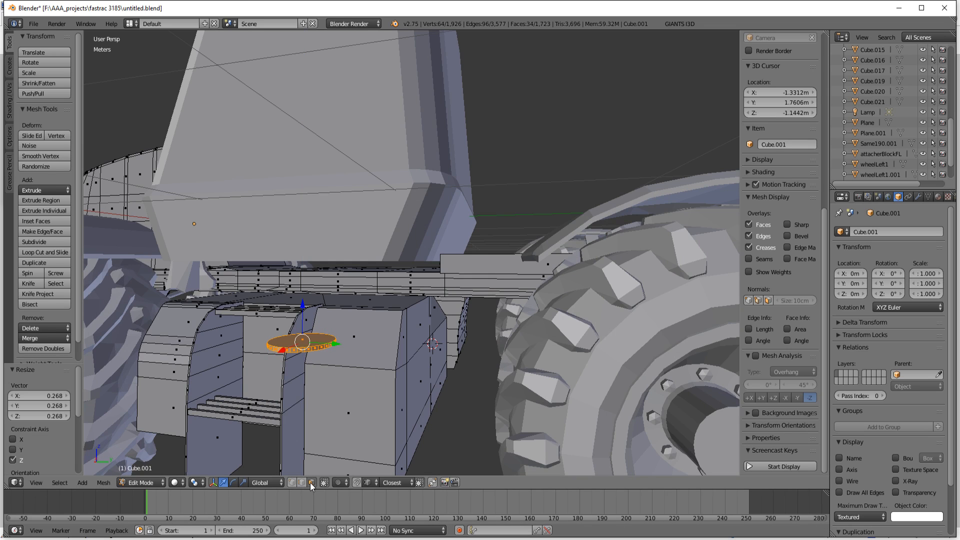
right_click(303, 345)
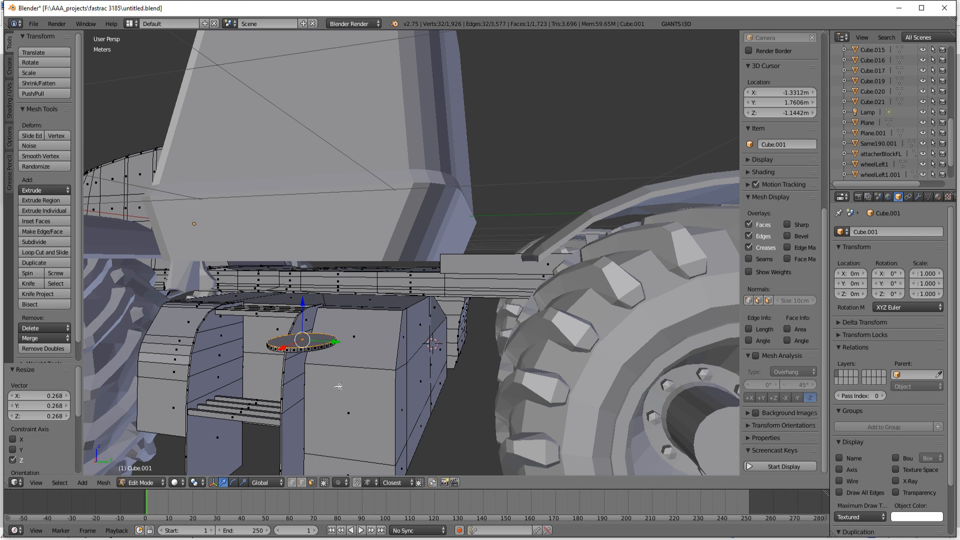
key(e)
right_click(338, 386)
key(s)
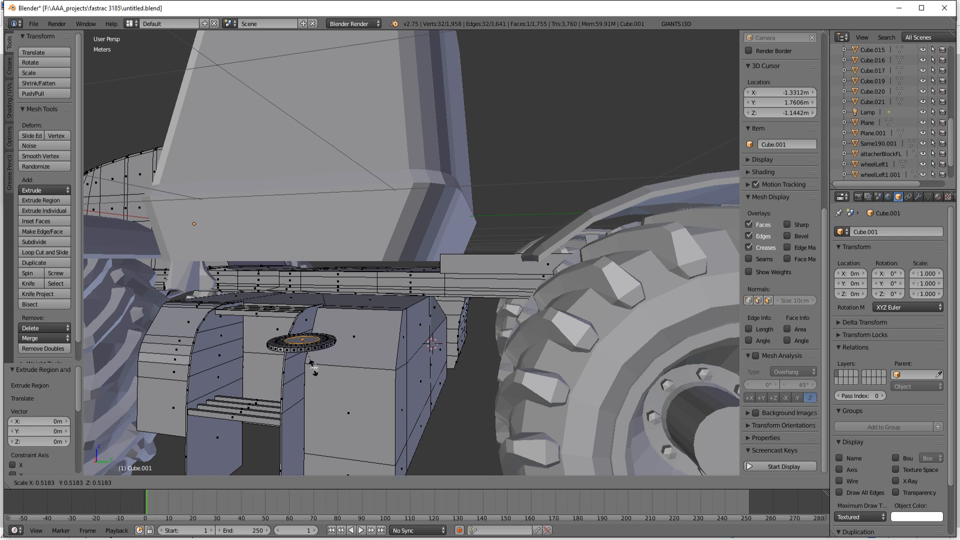
click(318, 372)
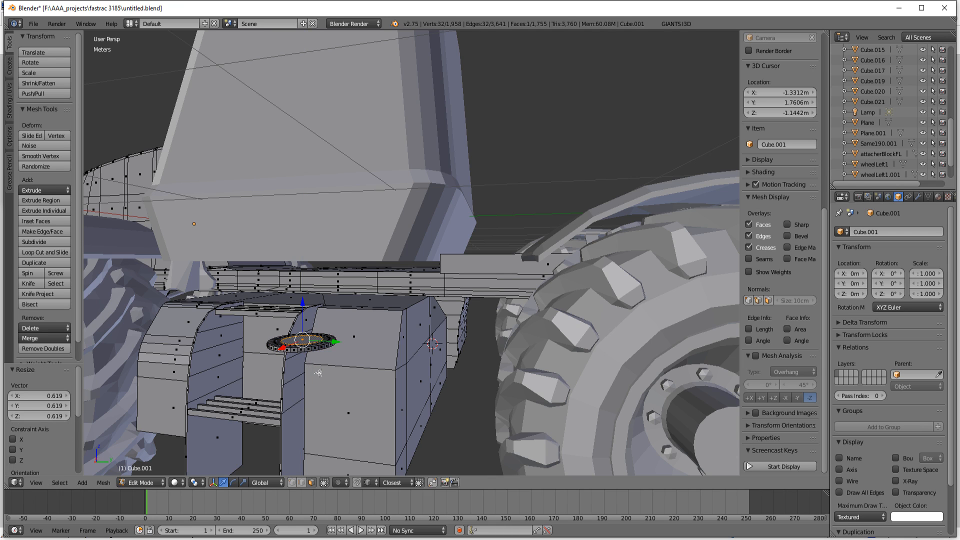
key(e)
click(318, 366)
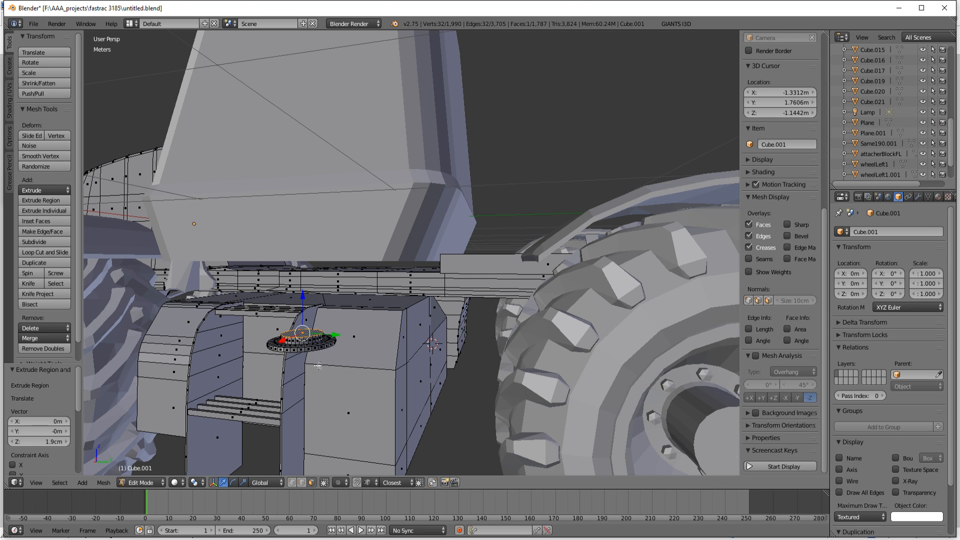
Step: Extrude the raised top face in place, widen it to 1.701, and extrude it up about 4.408 cm
key(e)
right_click(318, 366)
key(s)
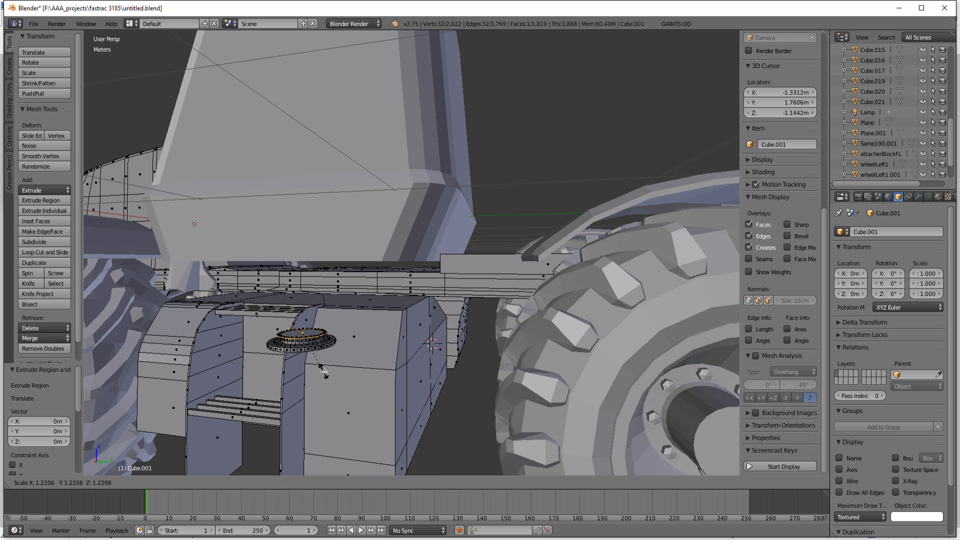
click(341, 380)
key(e)
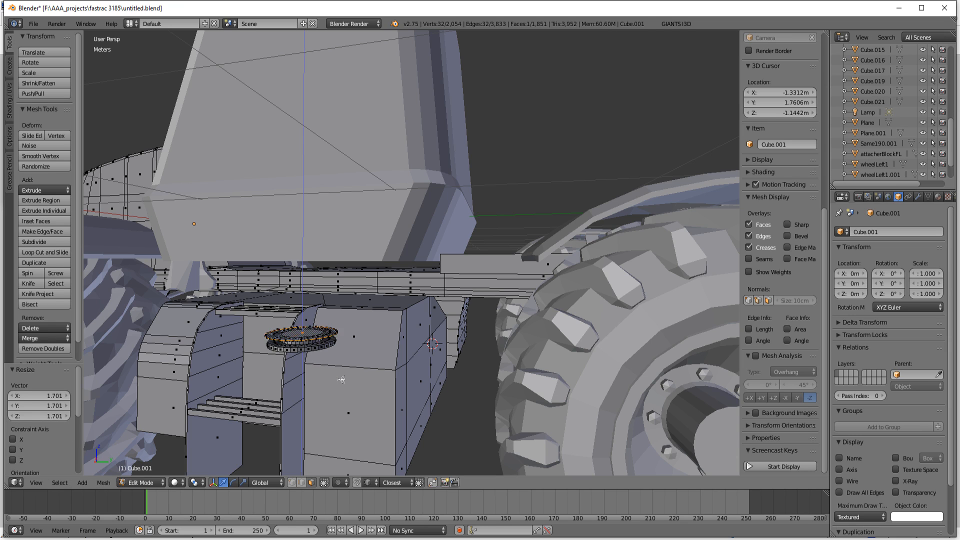
click(339, 364)
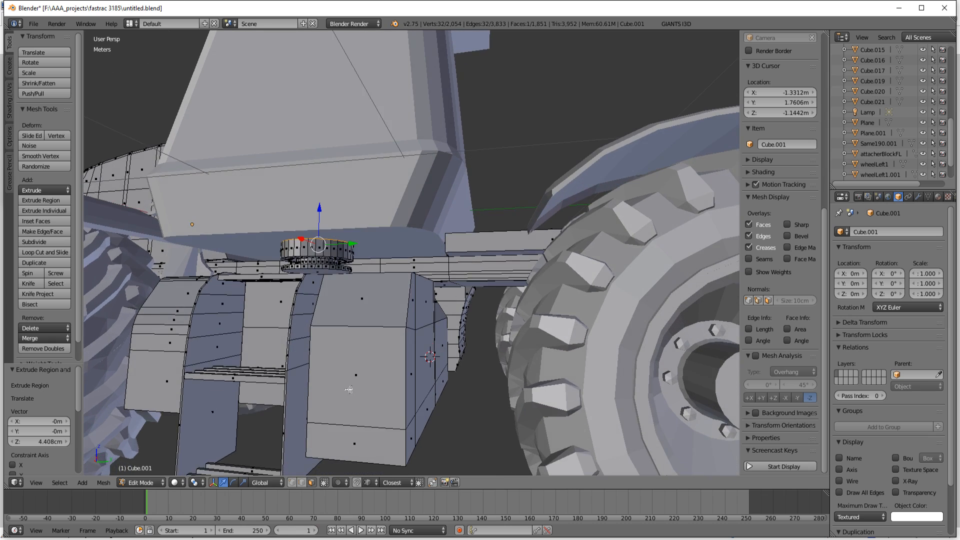
Step: Select the ring of side faces around the cap's upper section and scale it to 0.919 in X and Y only
middle_drag(348, 390, 347, 393)
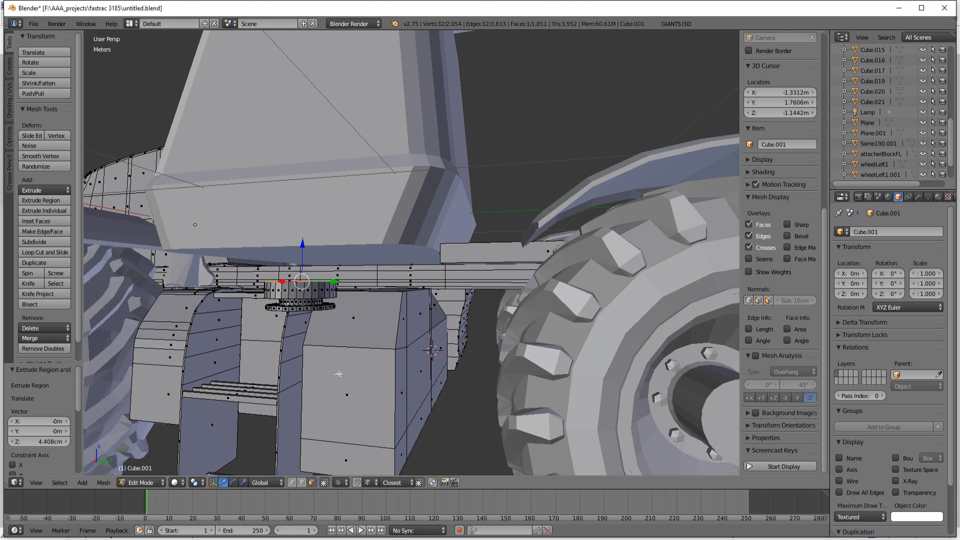
click(301, 482)
click(312, 482)
alt+right_click(311, 294)
mouse_move(360, 397)
middle_down()
mouse_move(362, 440)
mouse_move(361, 400)
middle_up()
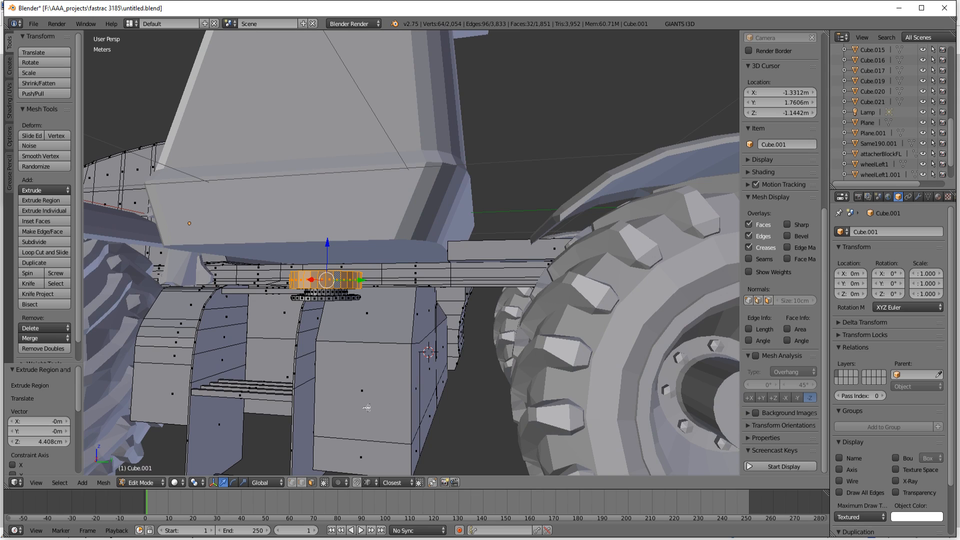
key(s)
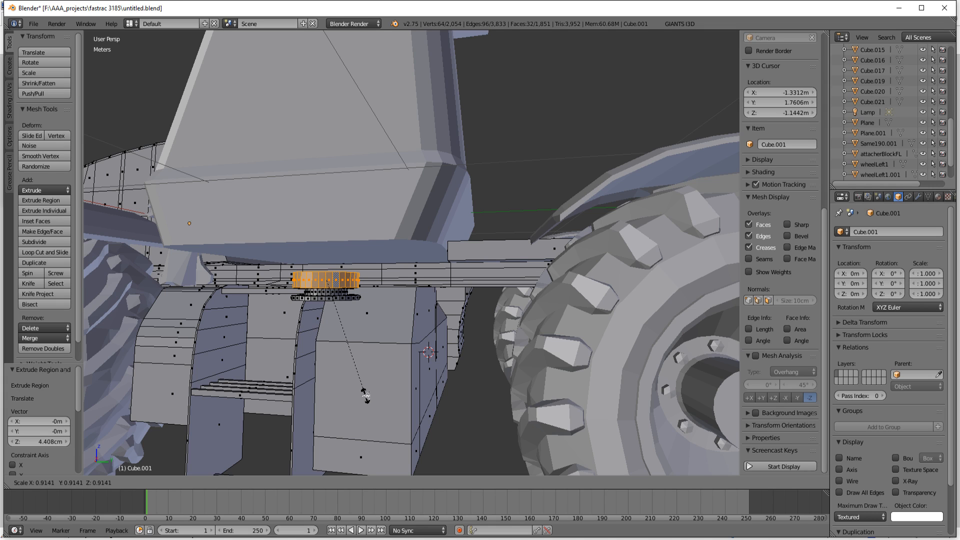
key(shift+z)
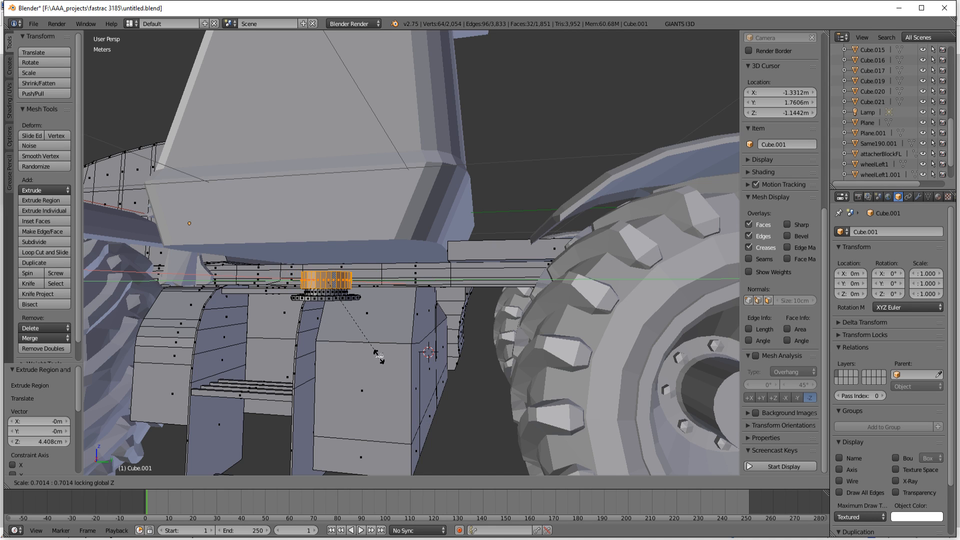
click(396, 376)
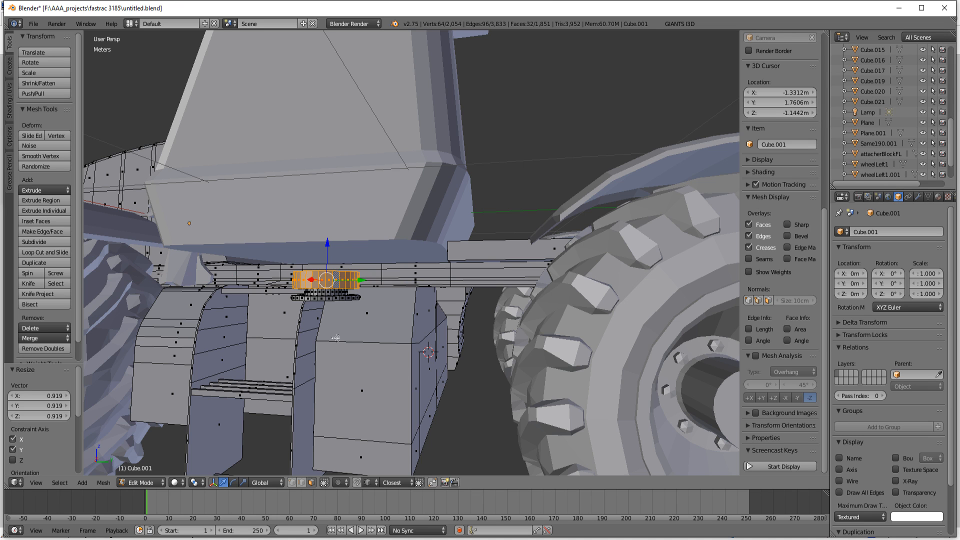
Step: Grow the selection to the whole cap, move it along X onto the side box, and lower it about 2.884 cm
key(ctrl+KP_Add)
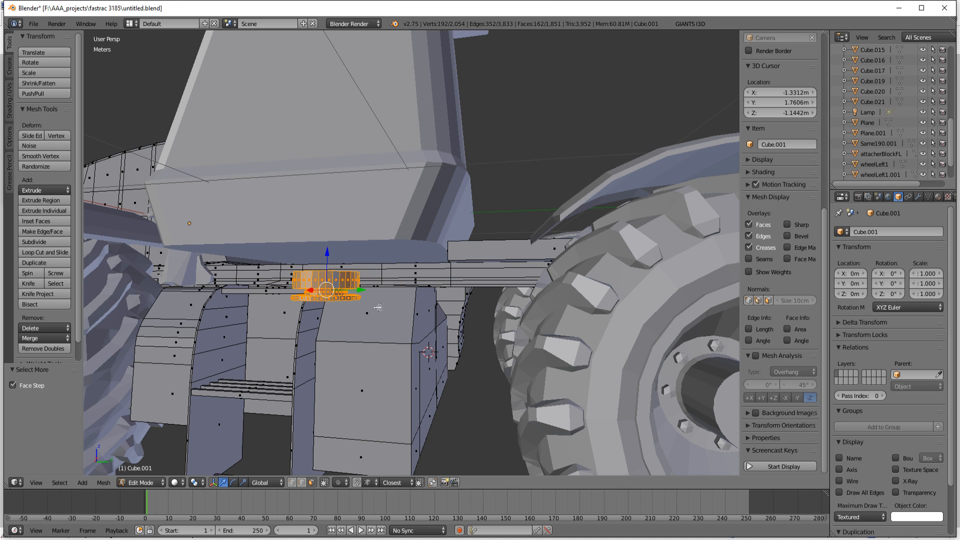
middle_drag(358, 314, 360, 371)
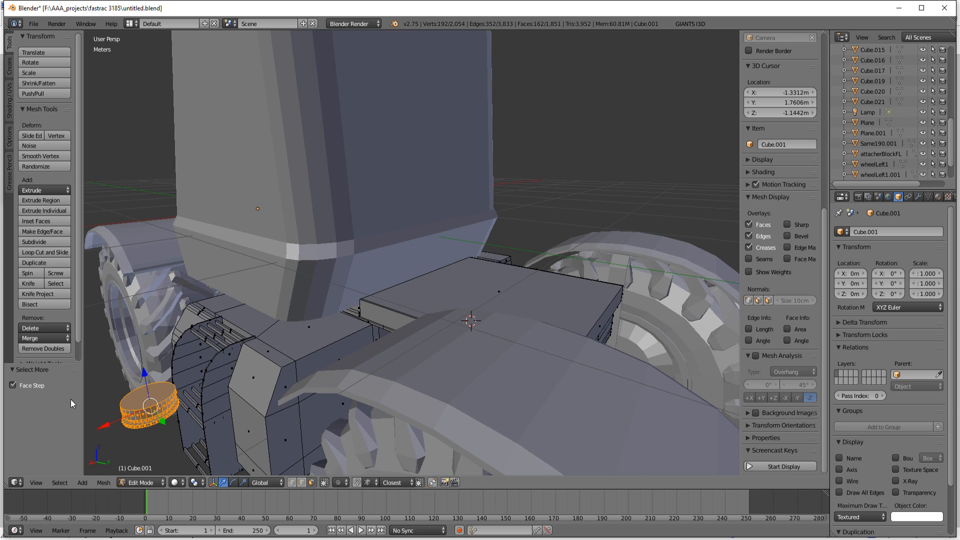
key(g)
key(x)
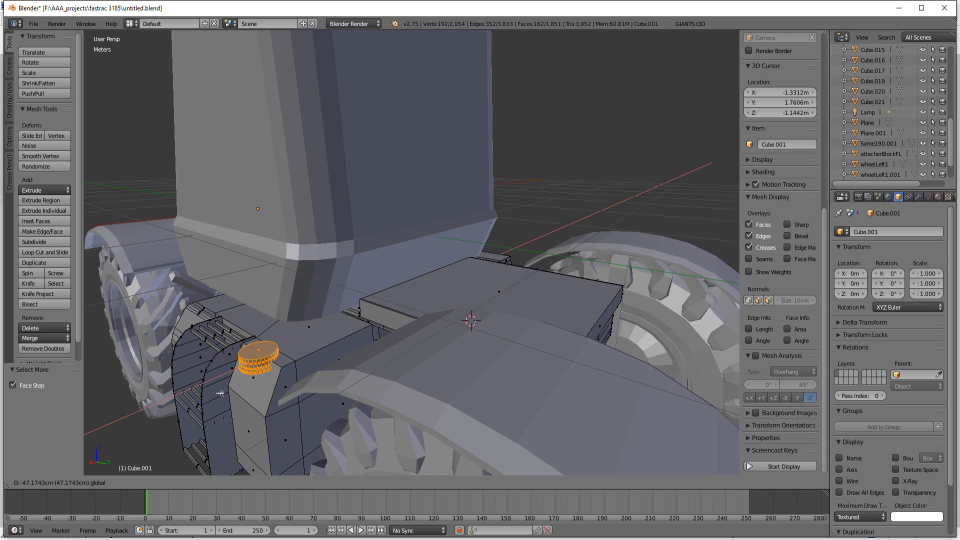
click(209, 397)
drag(243, 328, 245, 335)
Step: Rotate the cap about 49.562° around Y and move it about -4.739 cm along X against the box's sloped face
middle_drag(314, 414, 346, 394)
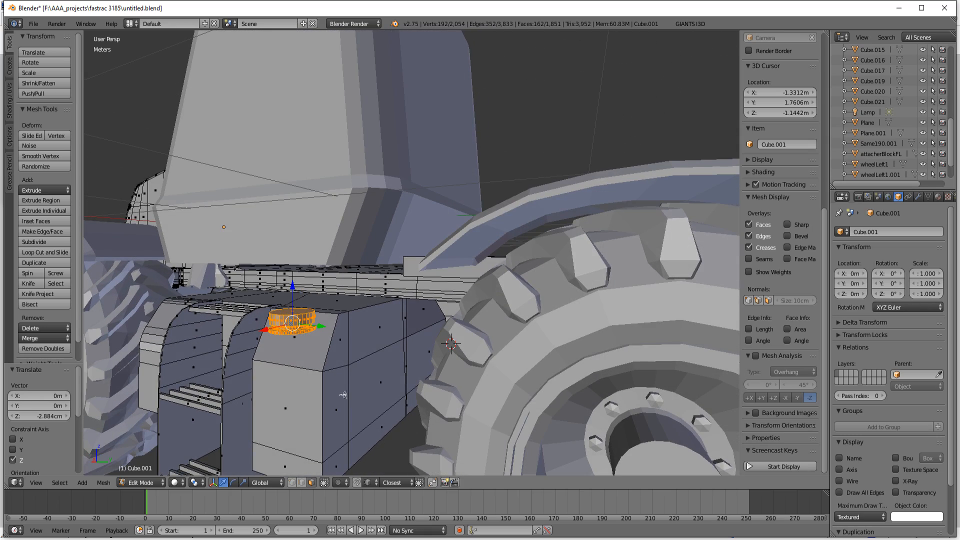
key(r)
key(y)
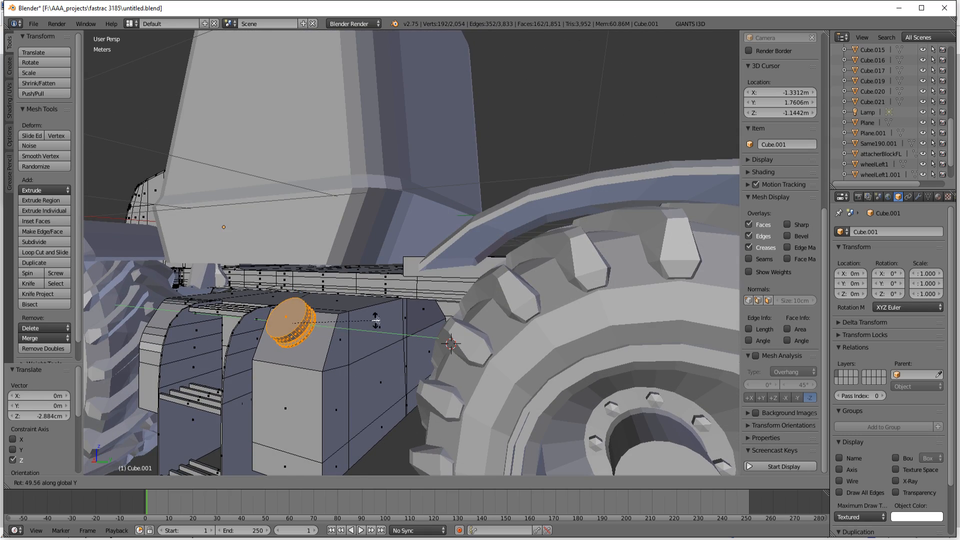
click(379, 340)
mouse_move(379, 340)
middle_down()
mouse_move(395, 345)
mouse_move(398, 336)
middle_up()
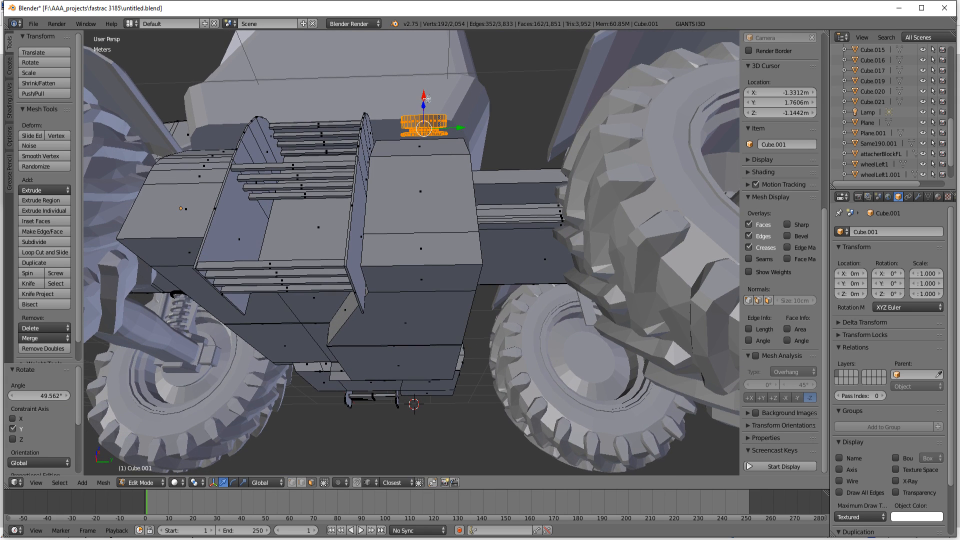
drag(426, 100, 425, 108)
Step: Examine from the side how the tilted cap sits against the box's sloped face
middle_drag(415, 243, 354, 277)
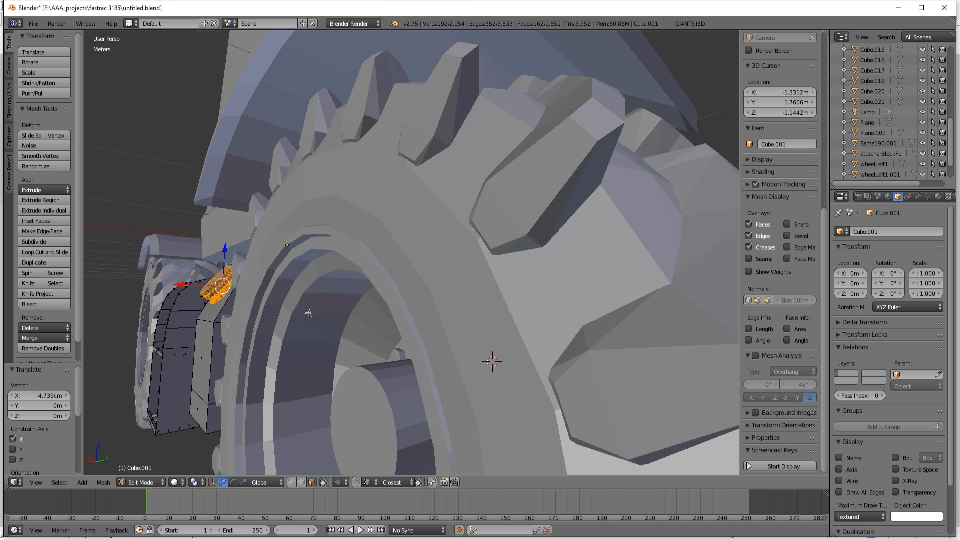
scroll(305, 317, up, 5)
scroll(302, 323, up, 3)
scroll(335, 318, down, 5)
middle_drag(334, 318, 433, 276)
scroll(434, 276, up, 5)
scroll(349, 302, down, 4)
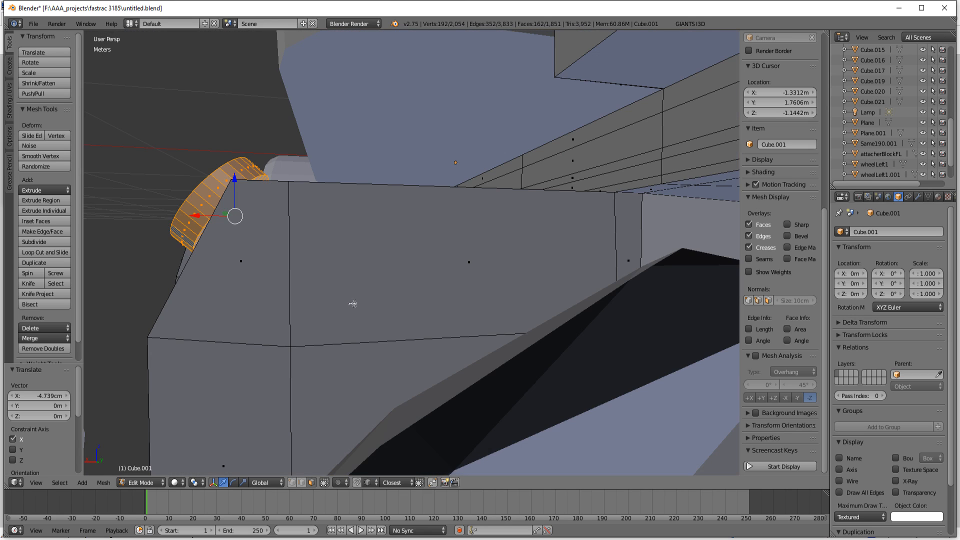
Step: Rotate the cap a further 12.811° around Y and move it 4.701 cm along X, outward from the box's sloped face
middle_drag(349, 302, 399, 316)
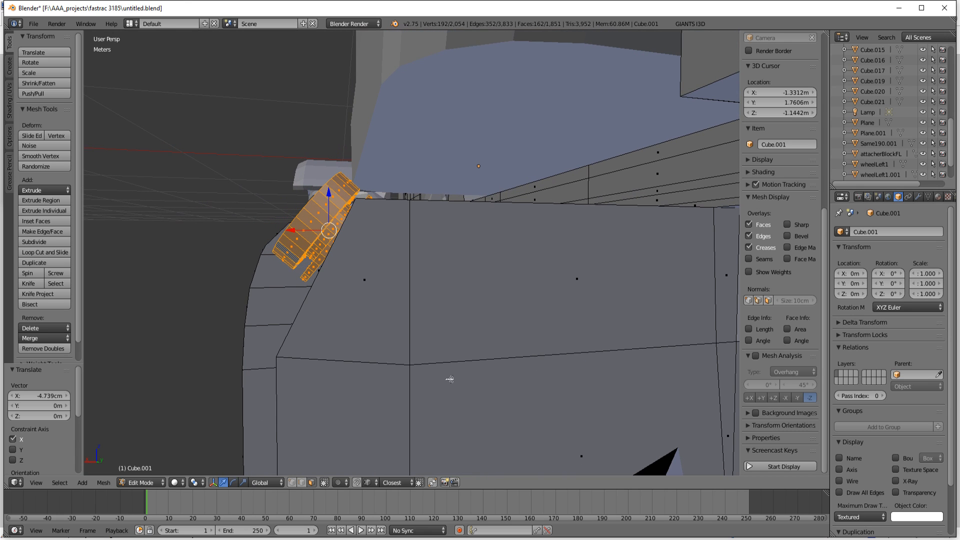
key(r)
key(y)
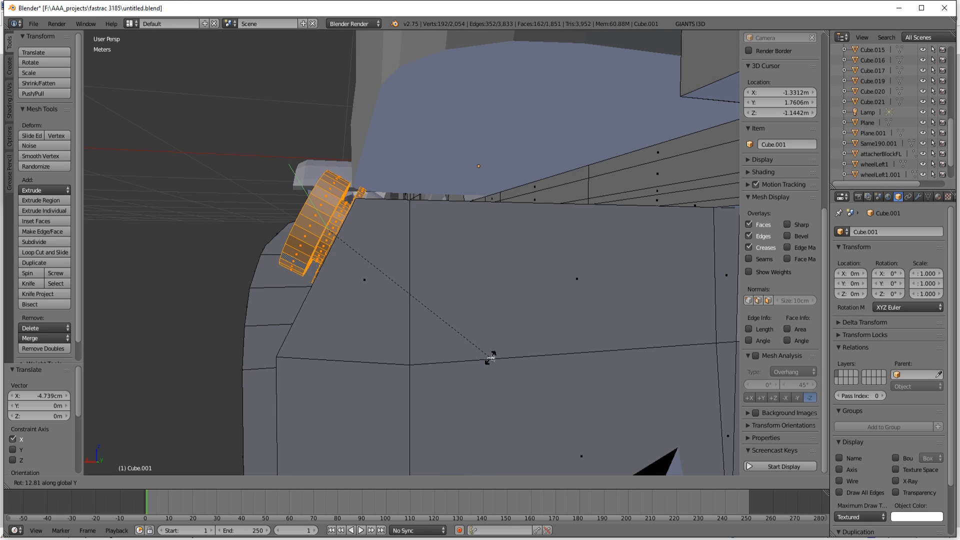
click(491, 358)
key(g)
key(x)
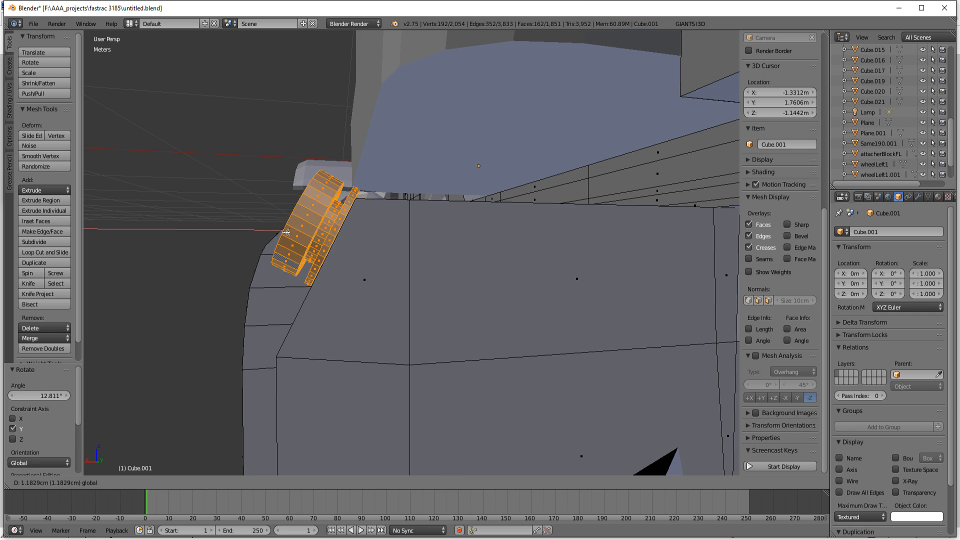
click(267, 241)
Step: Lower the cap 5.182 cm, shift it slightly back along X against the sloped face, and leave mesh editing
key(g)
key(z)
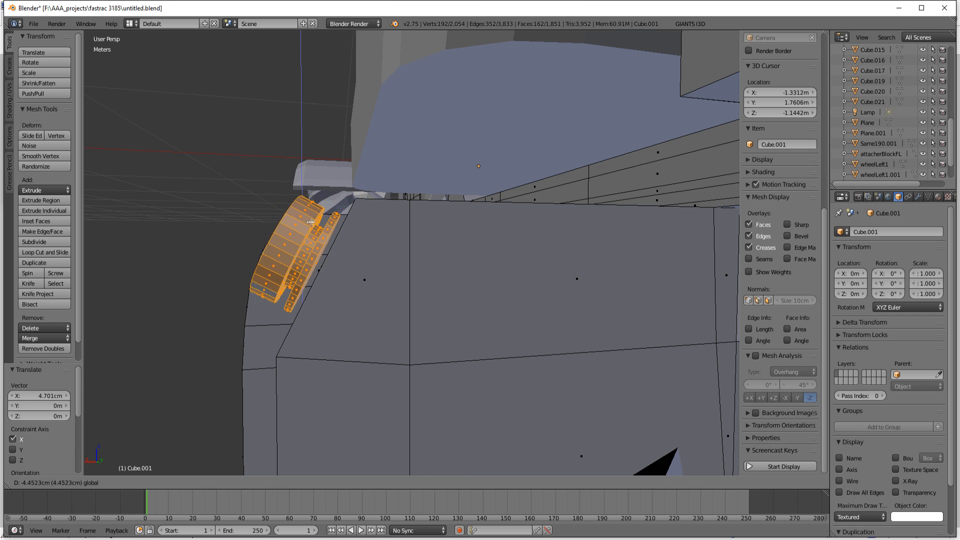
click(289, 261)
key(g)
key(x)
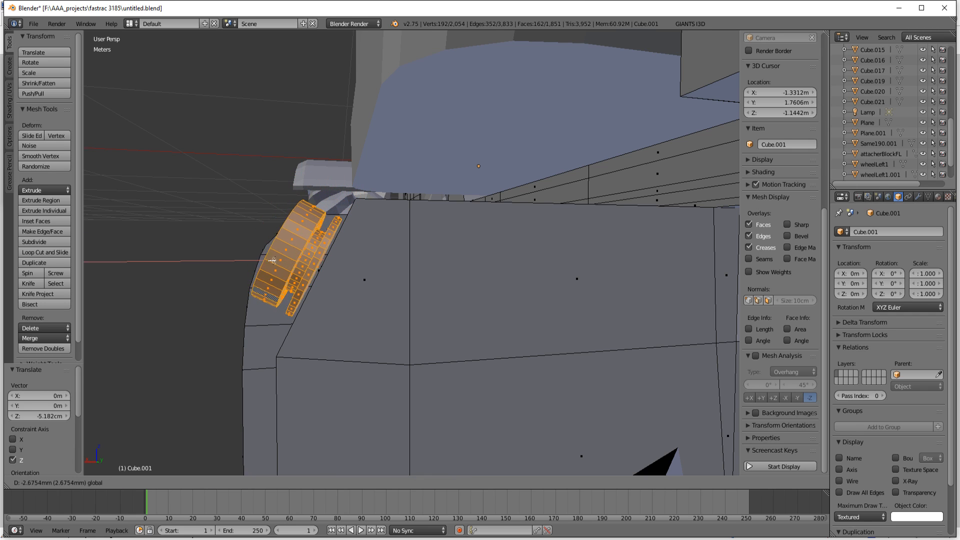
click(279, 272)
middle_drag(358, 344, 421, 342)
scroll(496, 349, down, 4)
middle_drag(497, 349, 506, 303)
key(Tab)
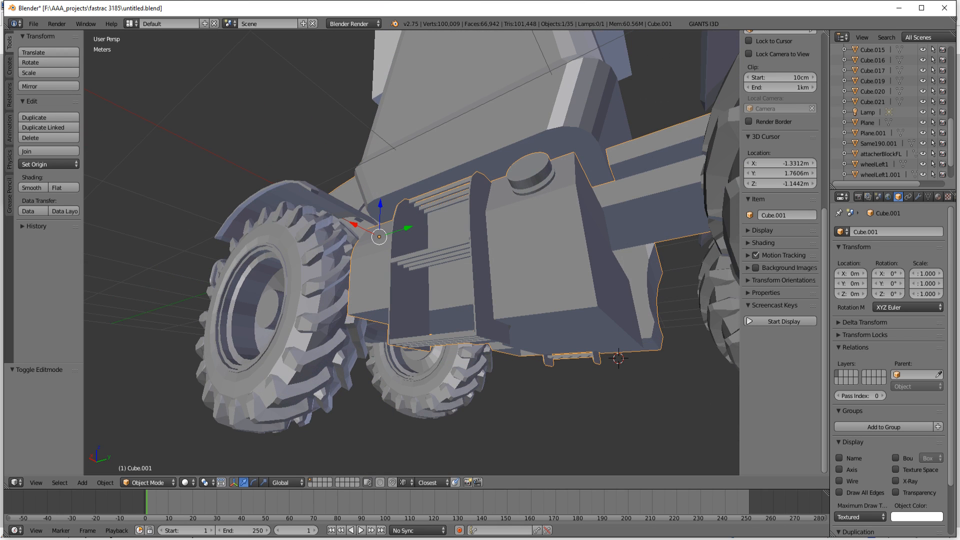
Step: Switch to the fastrac 3185 photo folder, open 1197__9.jpg in paint.net and examine the ladder and side boxes at 400%
mouse_move(256, 539)
mouse_move(250, 509)
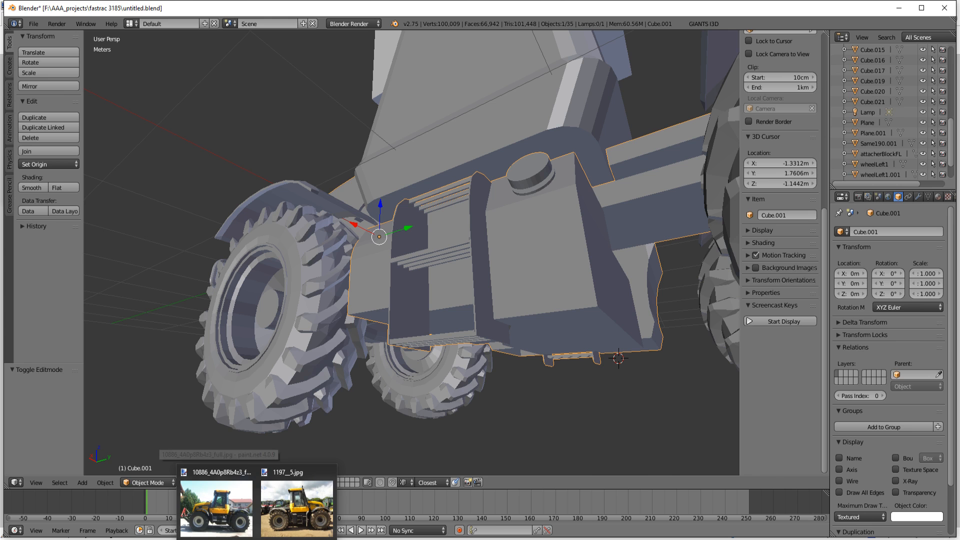
click(223, 539)
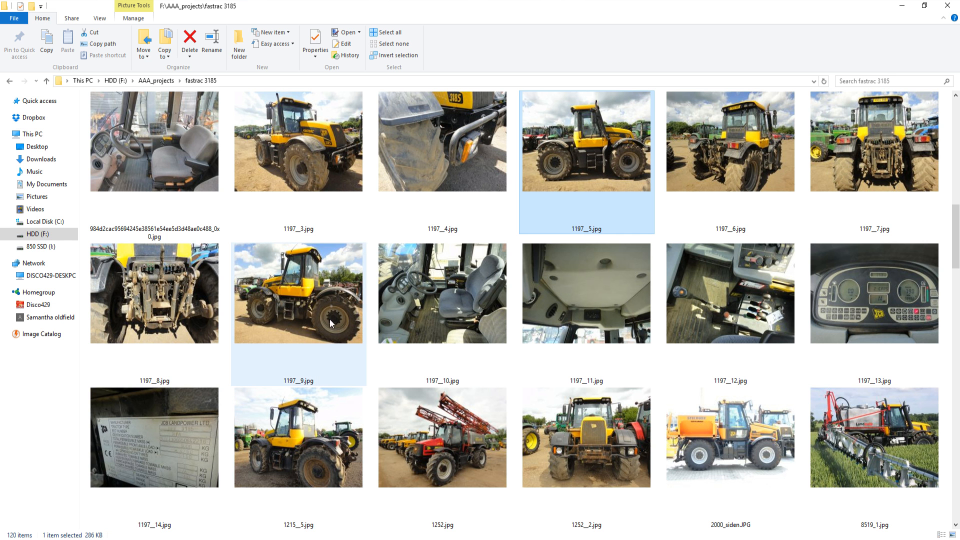
mouse_move(314, 307)
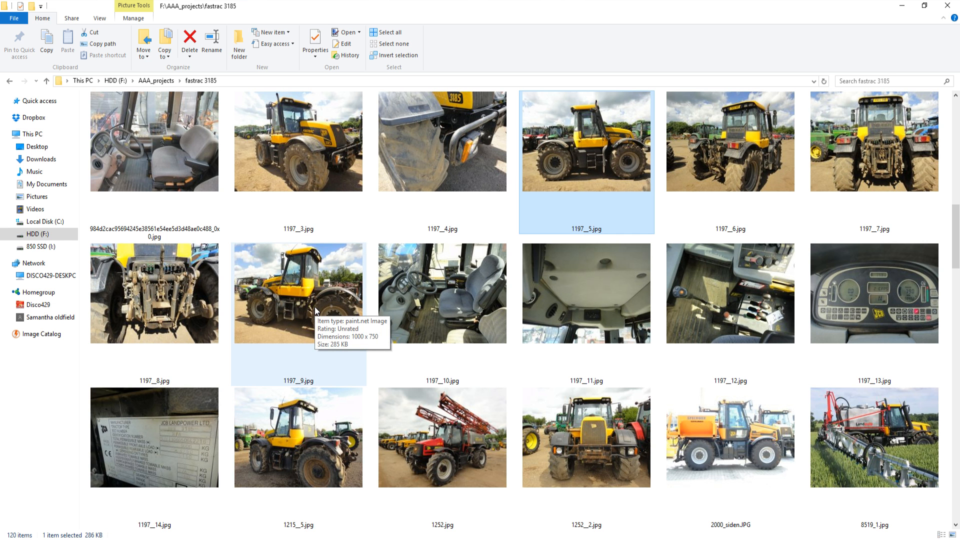
double_click(314, 307)
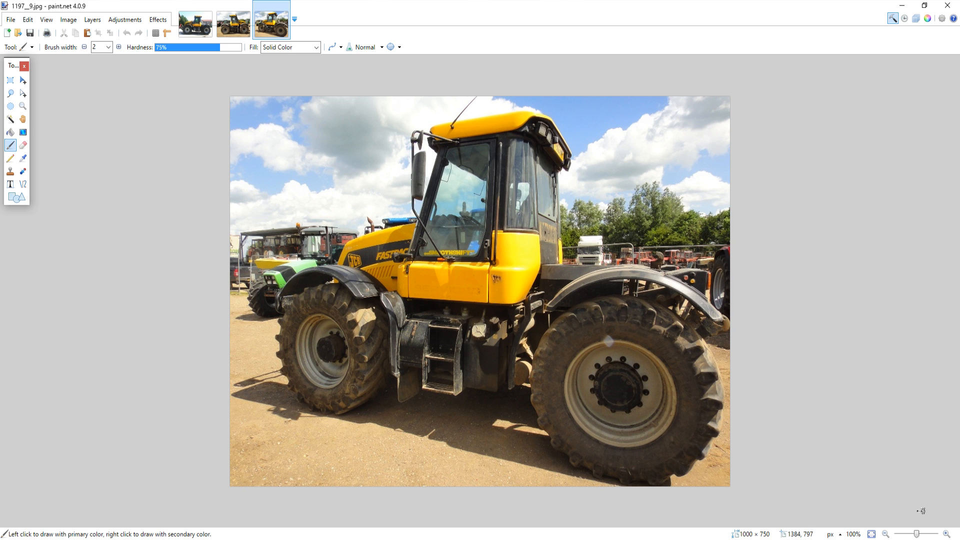
click(948, 534)
click(947, 534)
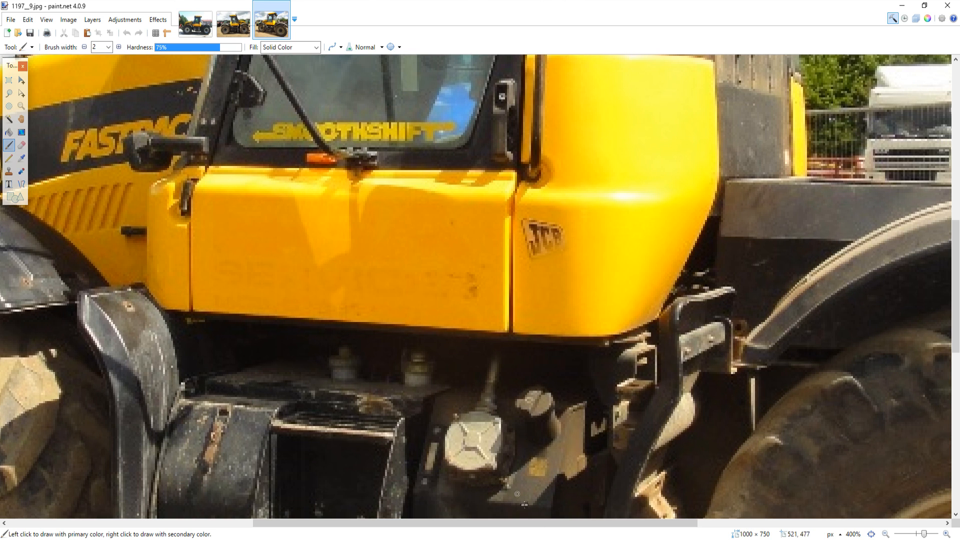
scroll(630, 413, down, 5)
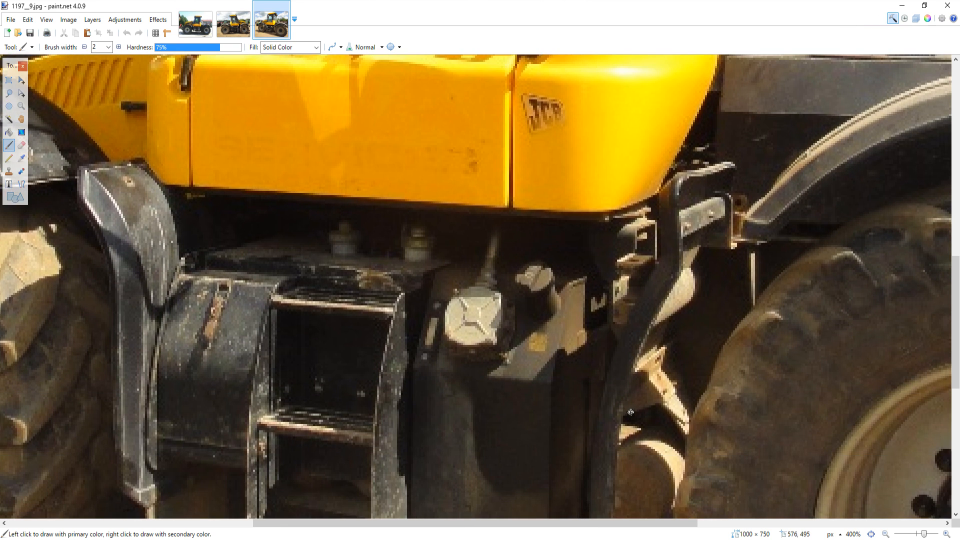
scroll(627, 413, up, 1)
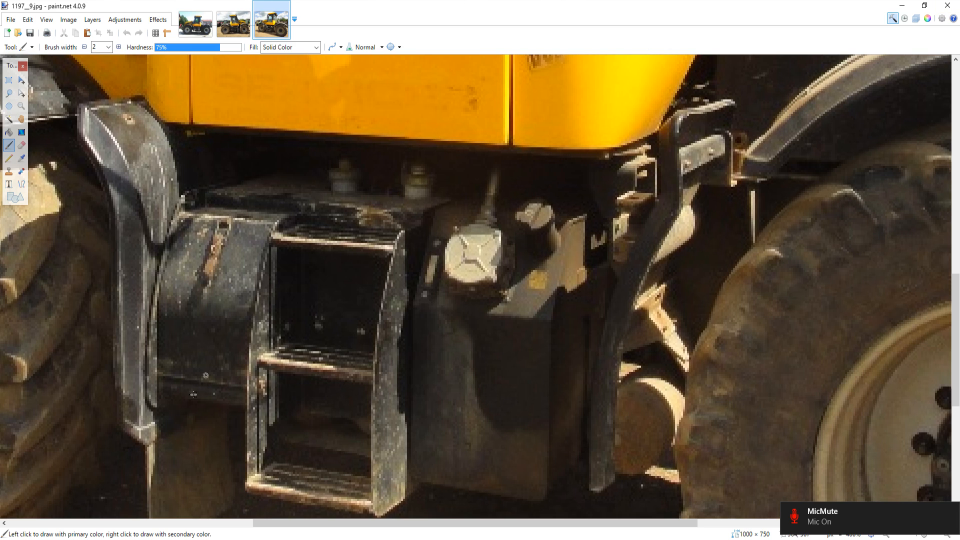
Step: Open the reference photo unnamed (7).jpg from the folder to examine the reservoir caps above the steps
key(alt+Tab)
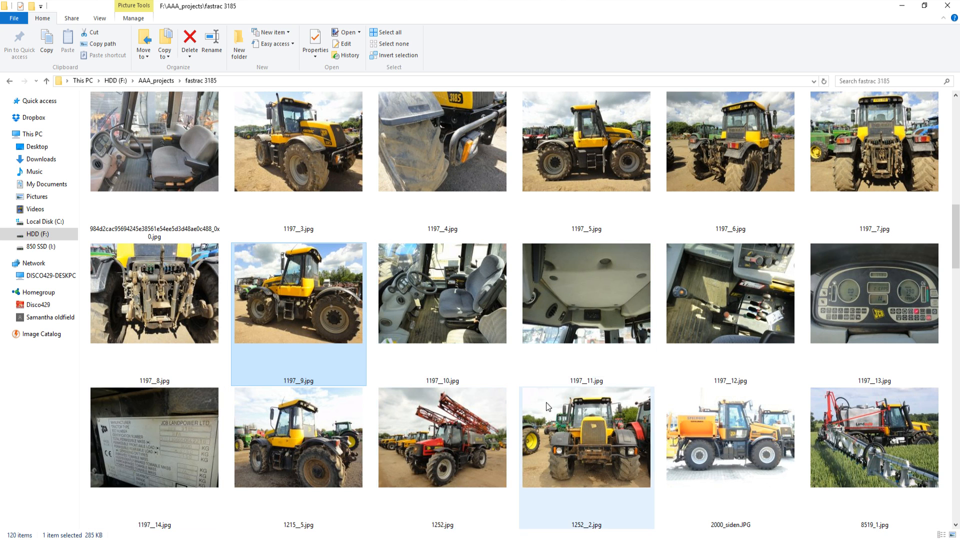
scroll(628, 406, down, 15)
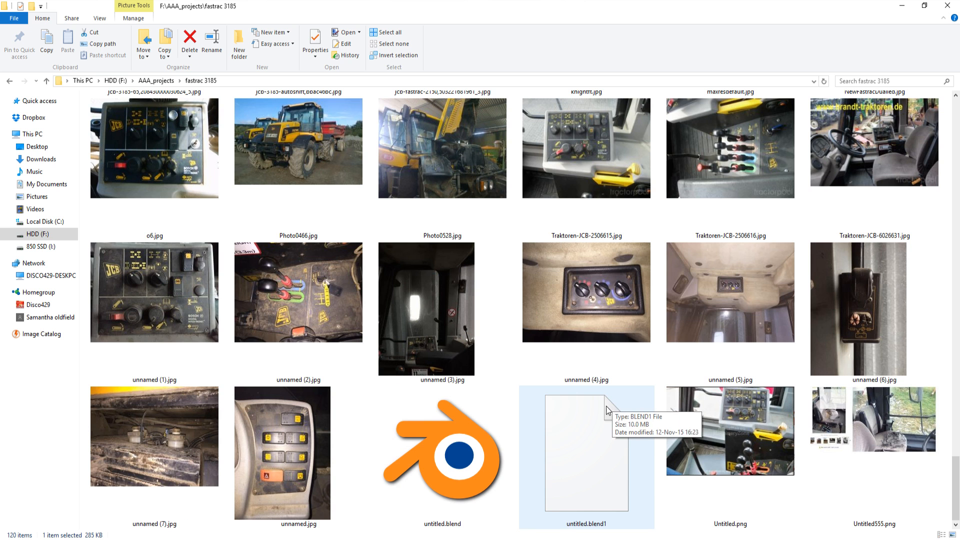
double_click(161, 458)
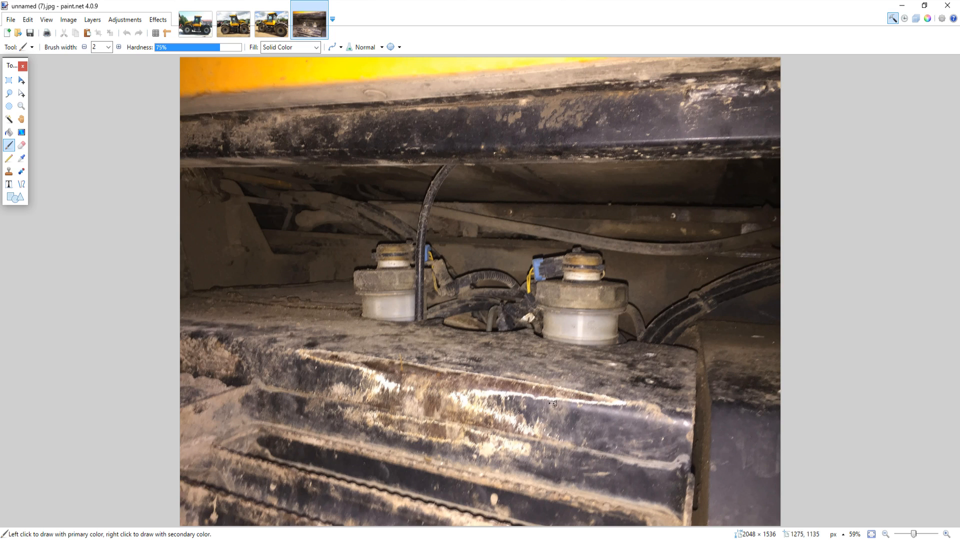
Step: Return to Blender and compare the model's side boxes and ladder with the open reference photos
key(alt+Tab)
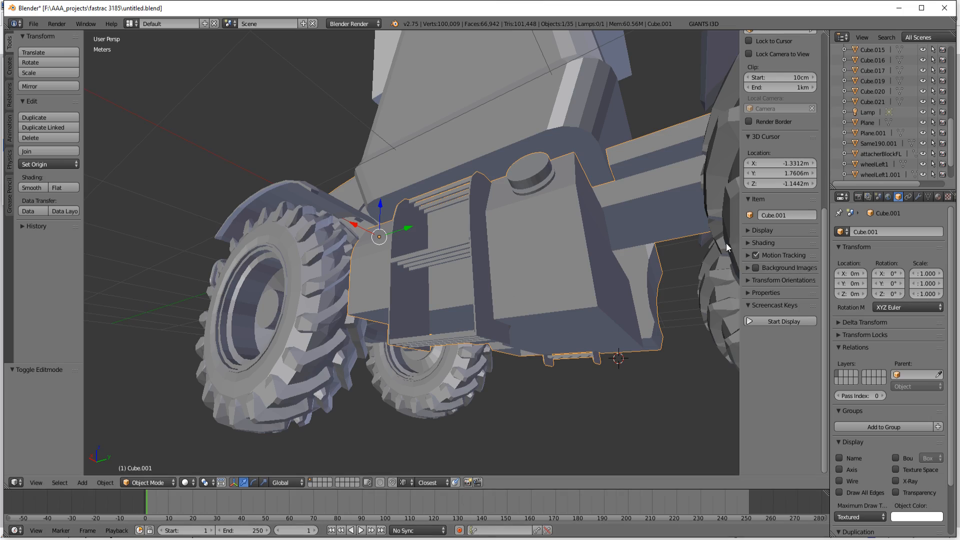
mouse_move(726, 243)
middle_down()
mouse_move(574, 281)
mouse_move(587, 302)
mouse_move(547, 332)
mouse_move(526, 287)
mouse_move(590, 307)
mouse_move(602, 321)
mouse_move(558, 300)
mouse_move(591, 315)
mouse_move(587, 305)
middle_up()
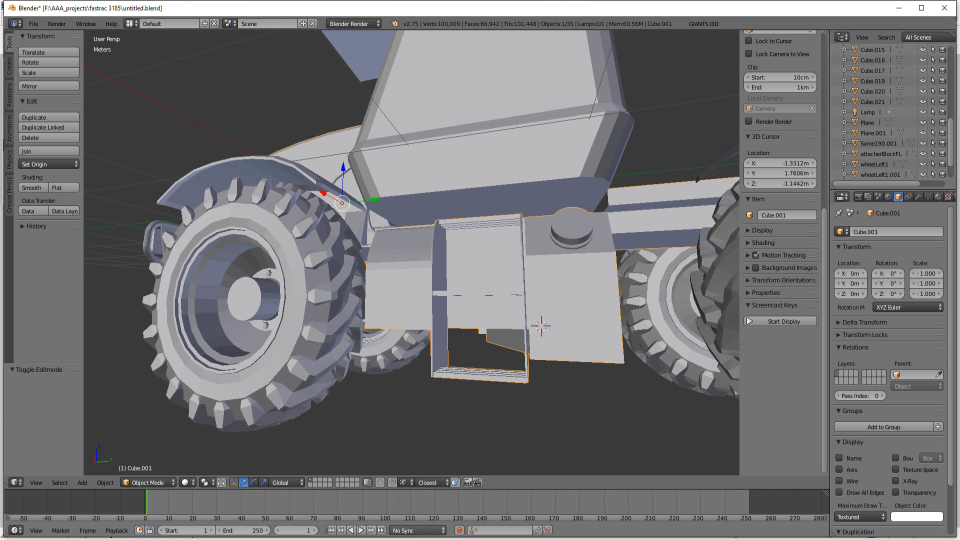
mouse_move(260, 538)
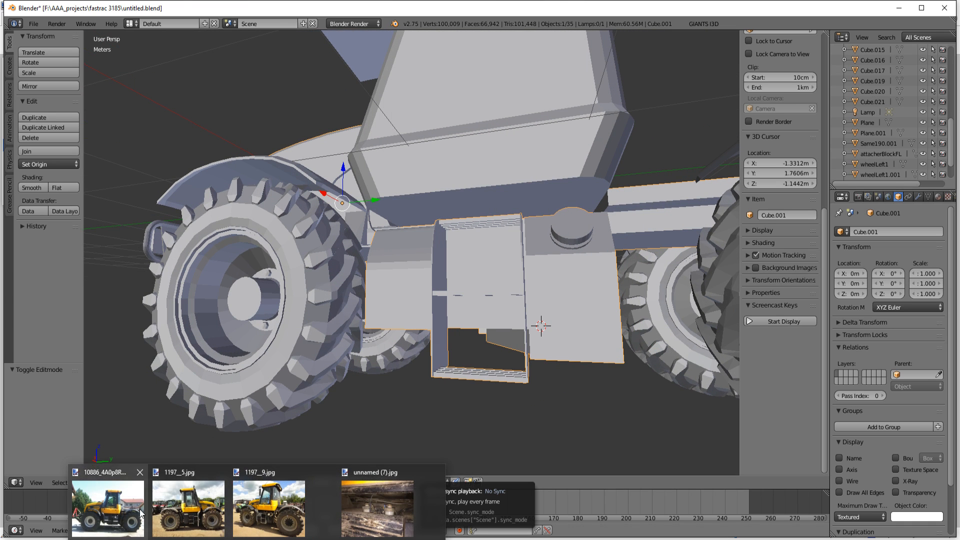
mouse_move(137, 509)
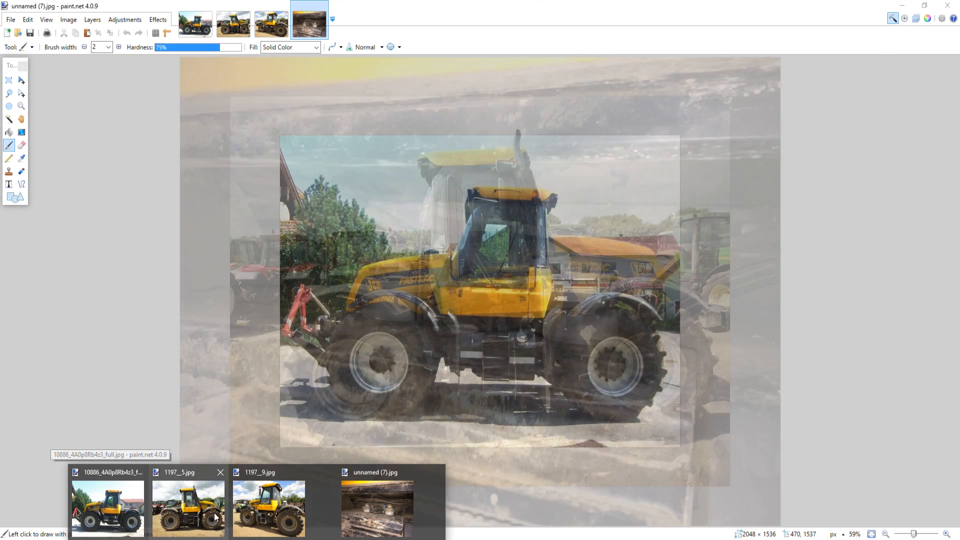
mouse_move(280, 512)
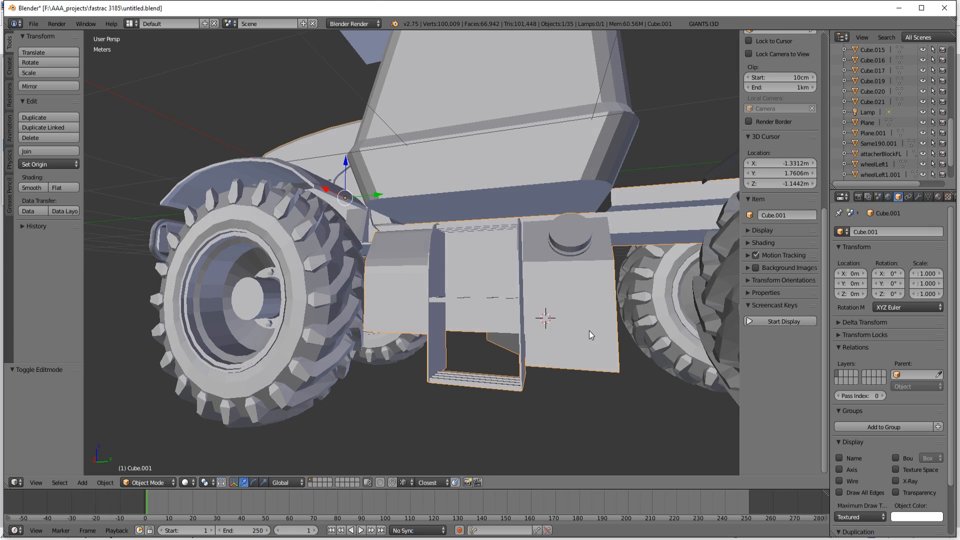
middle_drag(589, 331, 591, 336)
middle_drag(568, 247, 540, 269)
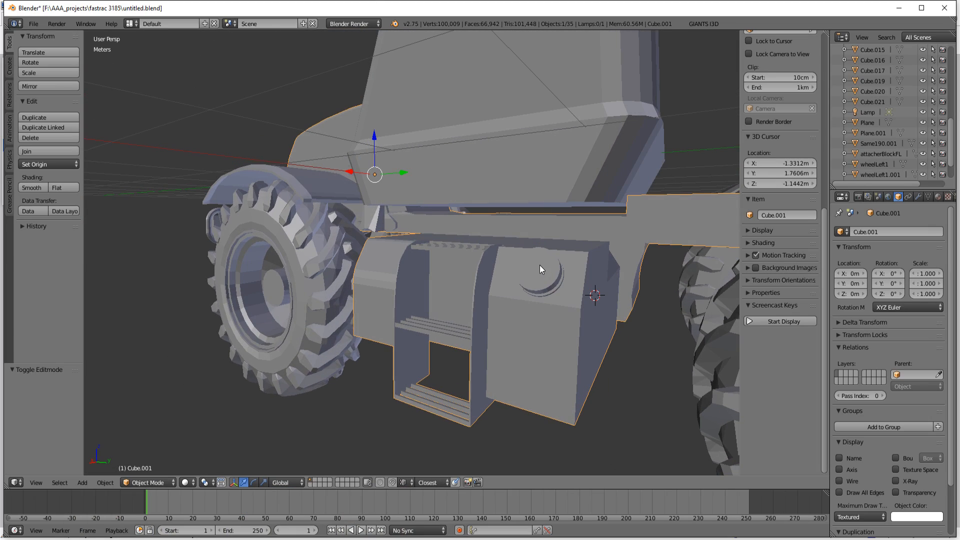
Step: Resume mesh editing, scale the selected cap to 0.833 and move it -4.87 cm along Y on the sloped face
key(Tab)
middle_drag(534, 352, 519, 350)
key(s)
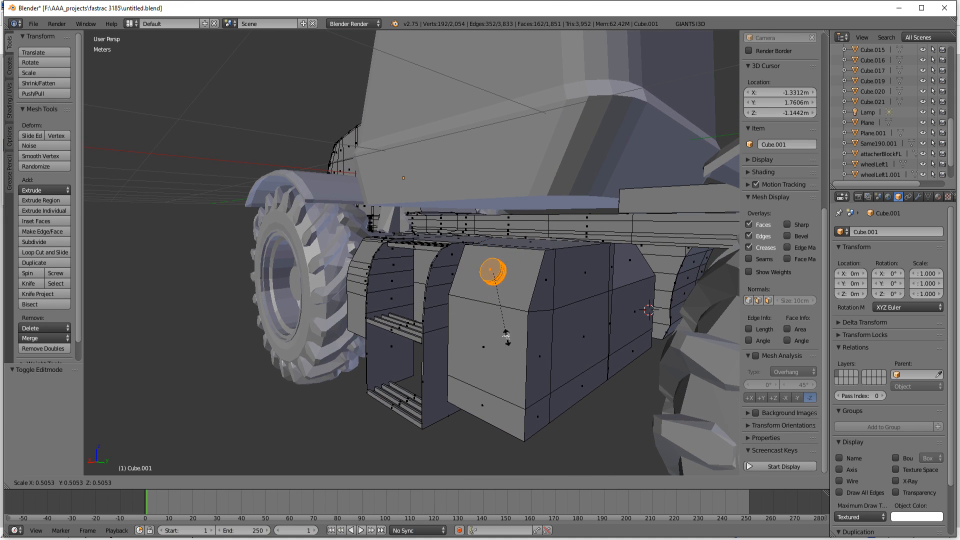
click(544, 372)
middle_drag(544, 372, 580, 347)
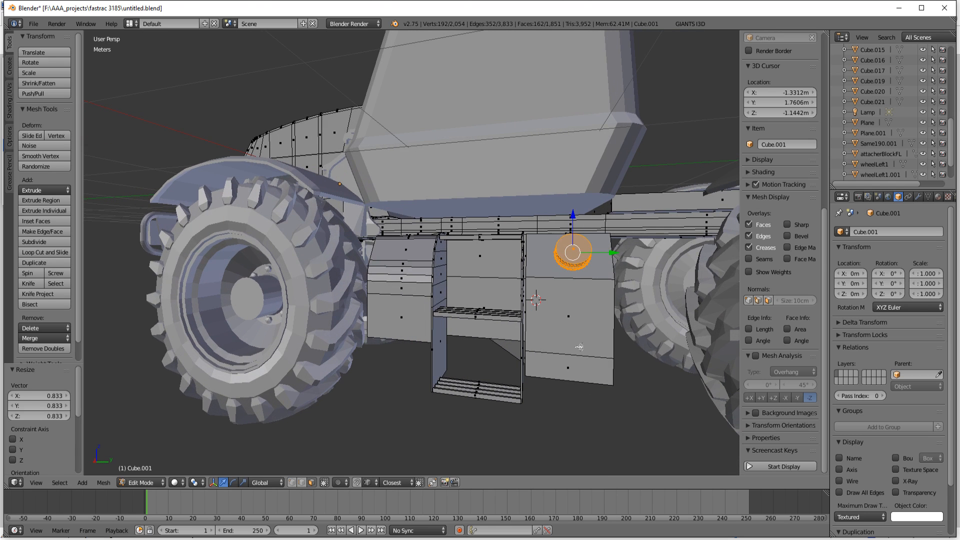
drag(614, 255, 600, 257)
Step: Add a 32-vertex cylinder with 1 m radius and 2 m depth, and scale it to 0.243
middle_drag(565, 350, 532, 353)
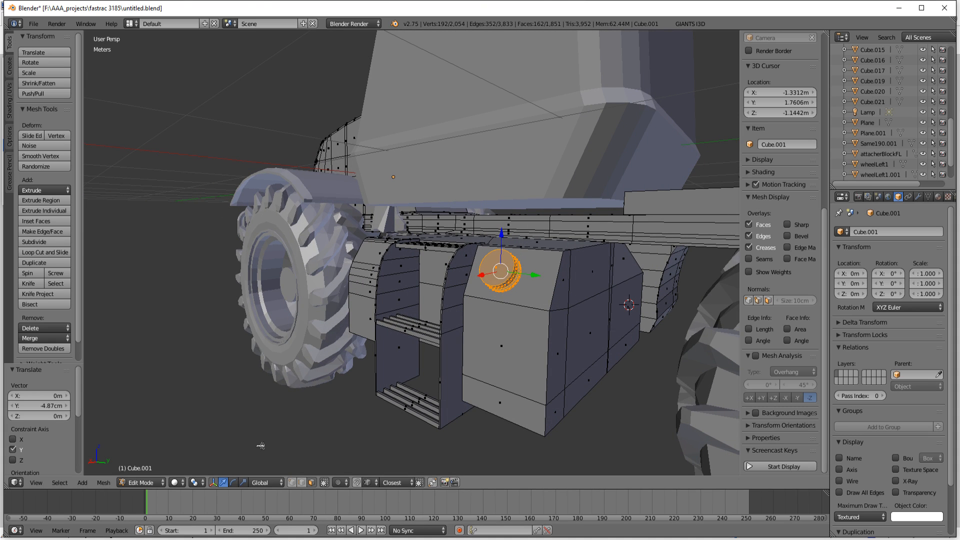
key(shift+a)
click(271, 422)
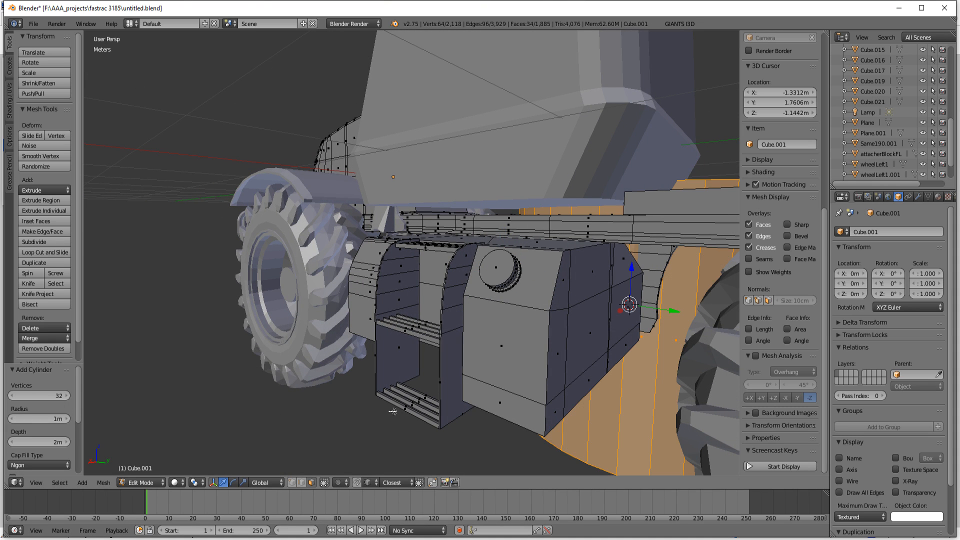
key(s)
click(654, 313)
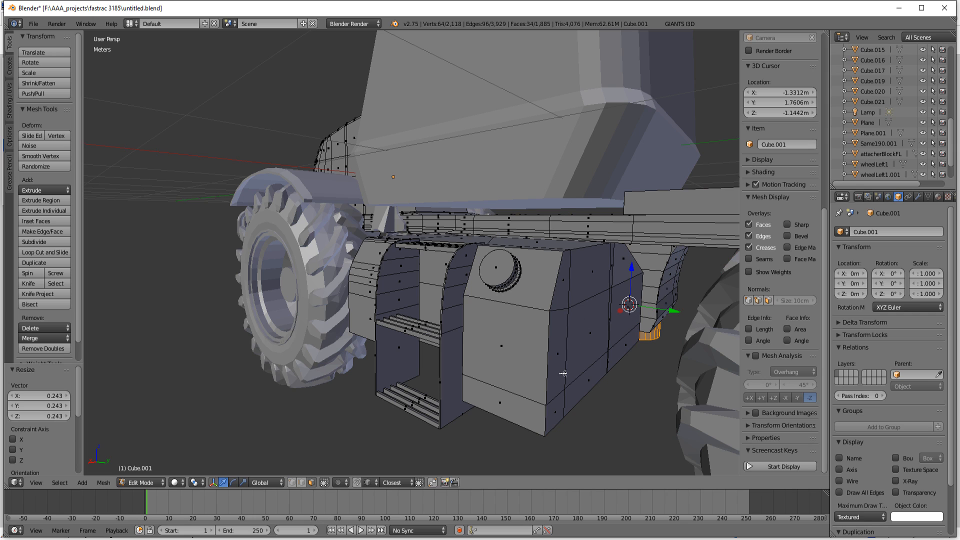
Step: Move the cylinder 2.753 m along X out in front of the ladder, and start the screencast key display
key(g)
key(x)
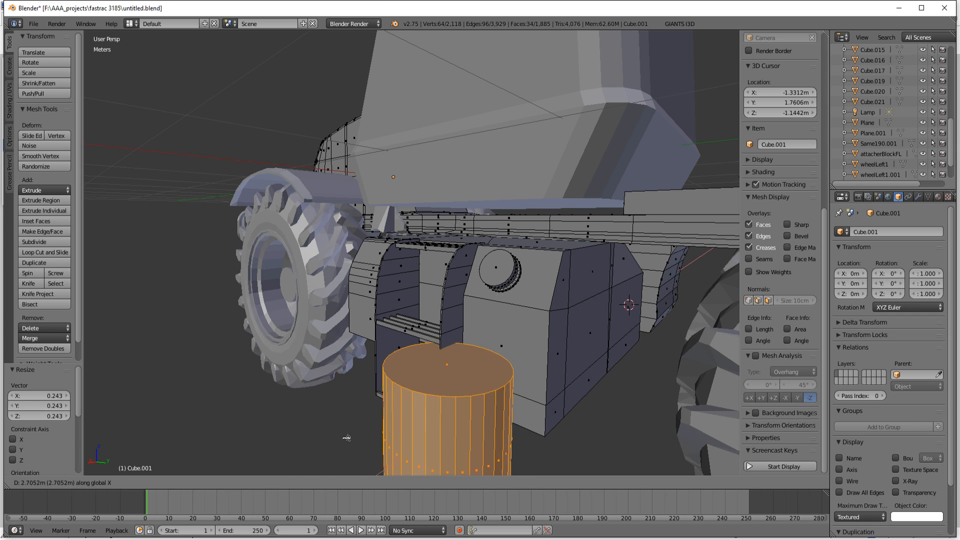
click(577, 413)
click(784, 468)
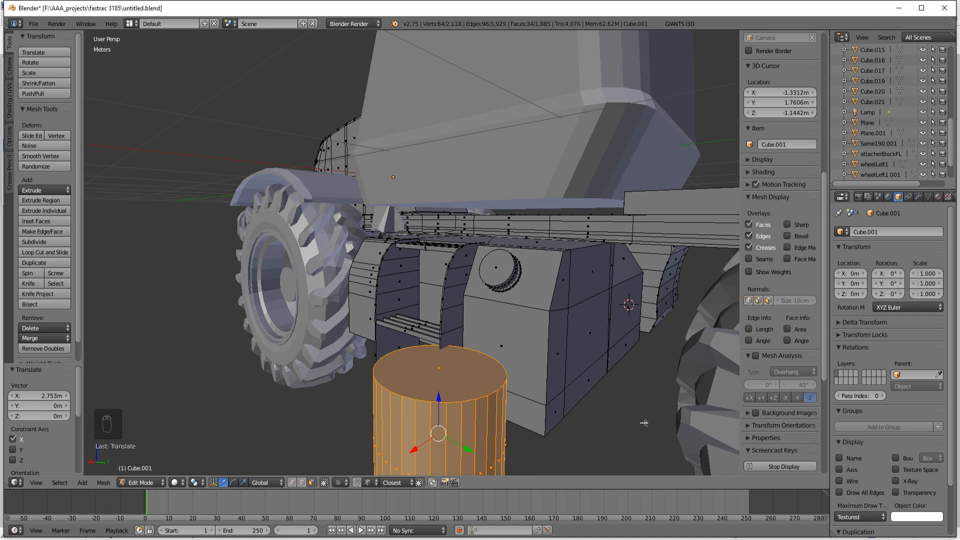
Step: Raise the cylinder 50.126 cm to just above the ladder's middle step and scale it to 0.127
drag(438, 399, 454, 297)
key(s)
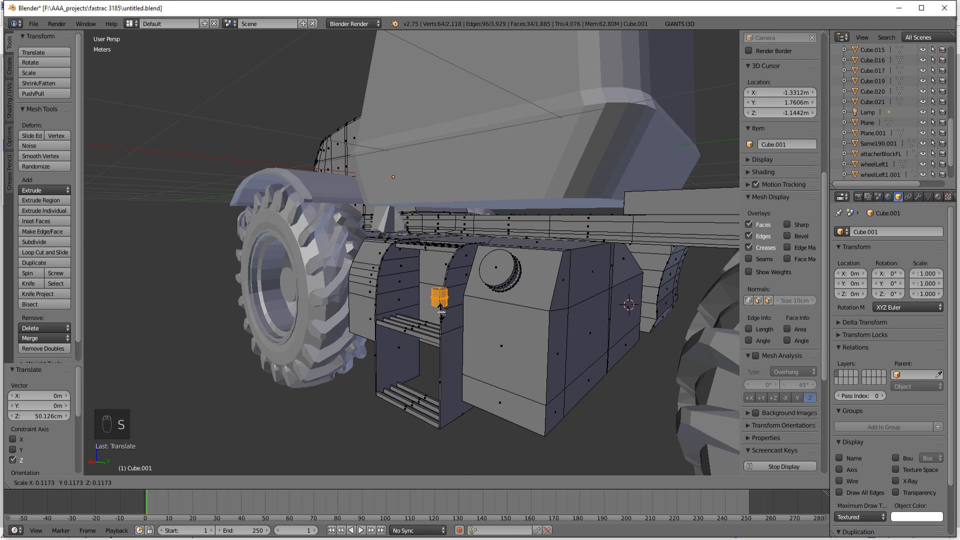
click(443, 313)
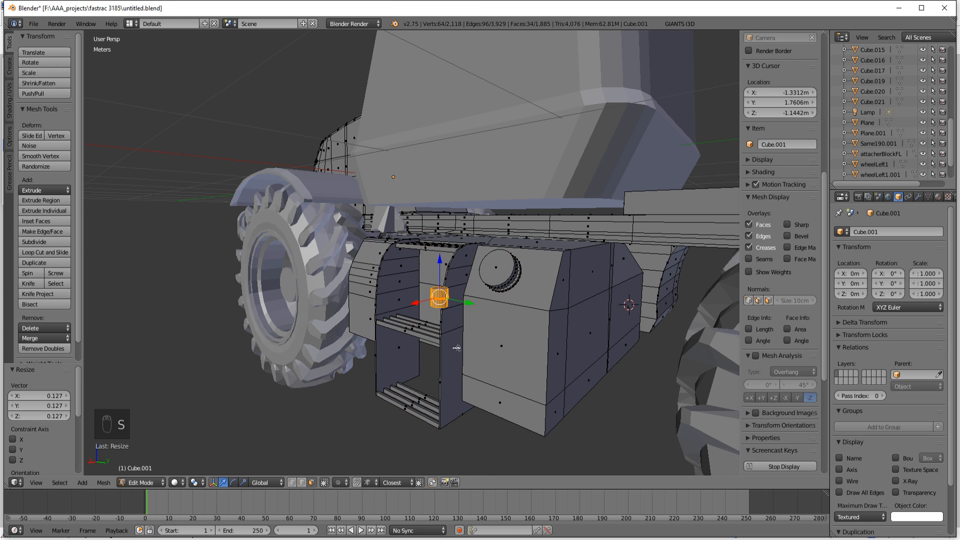
Step: Scale the new cylinder to 1.430 and flatten it to 0.299 along Z
middle_drag(489, 376, 495, 386)
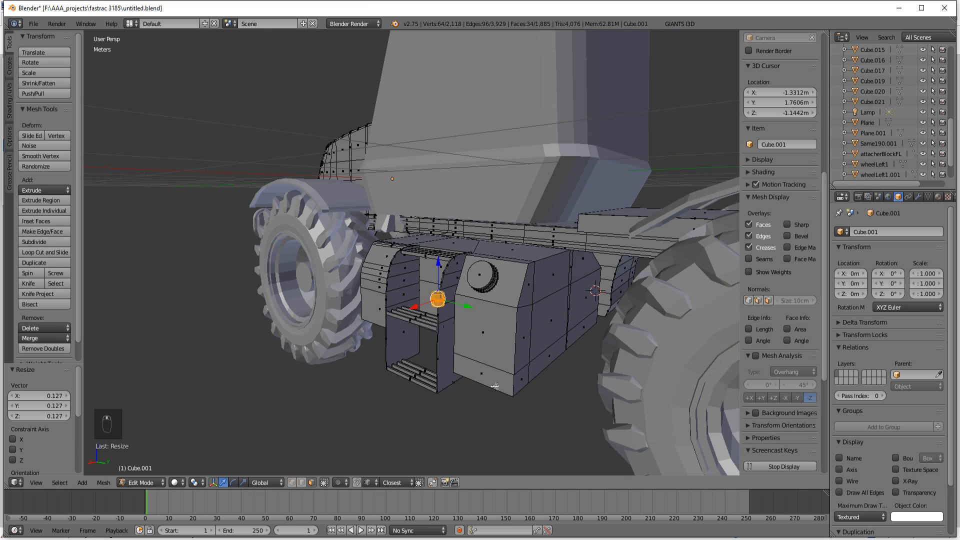
scroll(459, 355, up, 4)
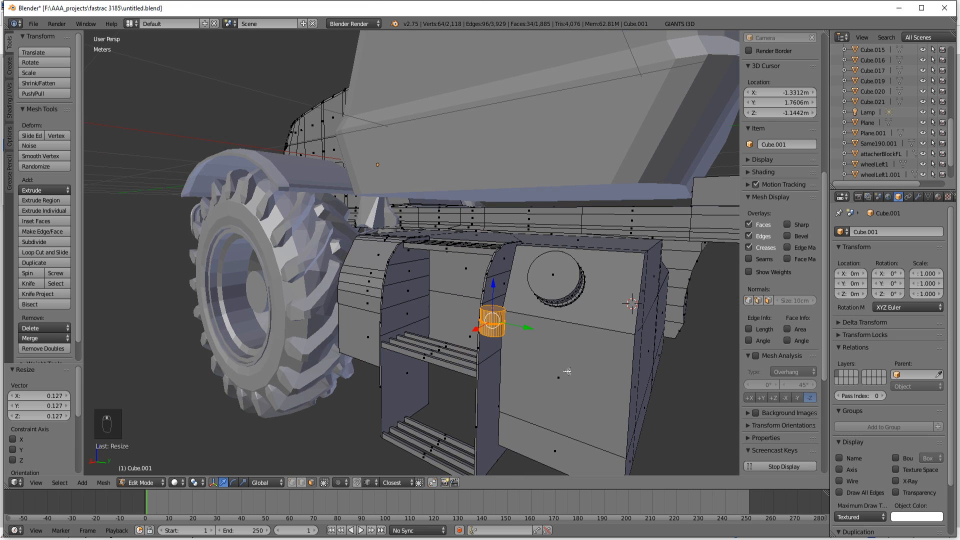
key(s)
click(615, 408)
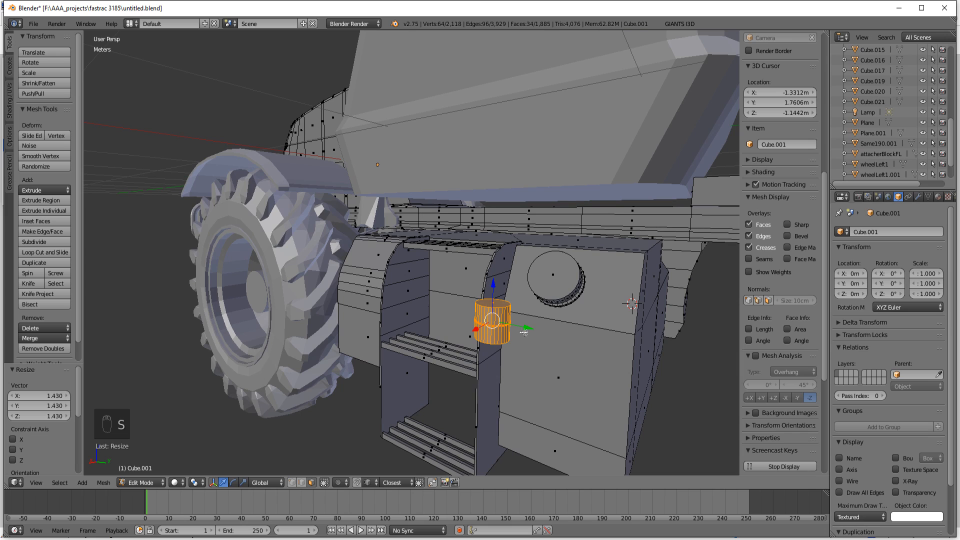
key(s)
key(z)
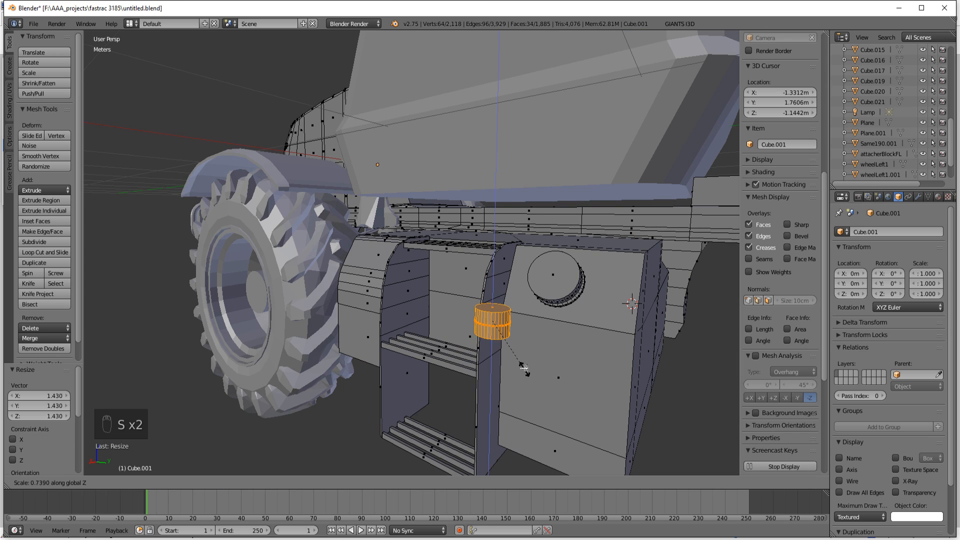
click(502, 313)
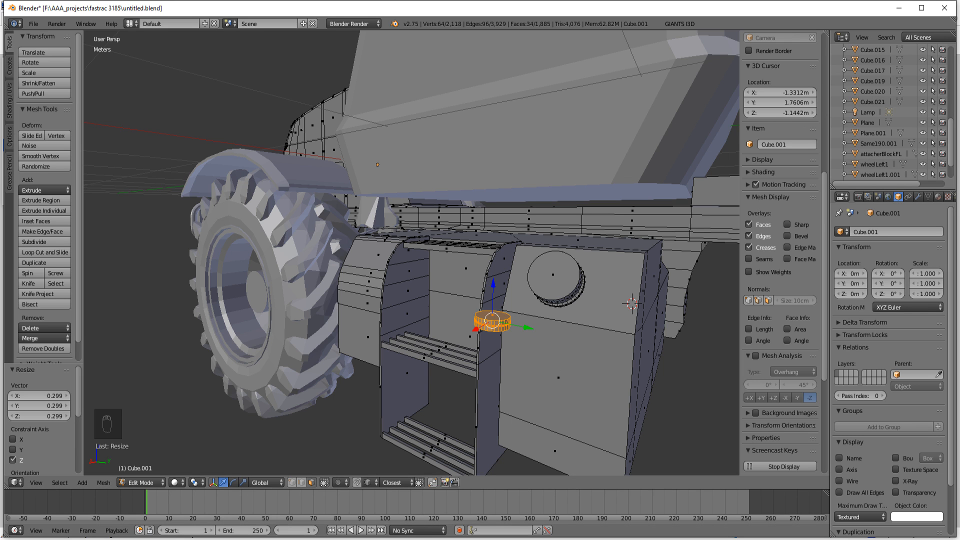
Step: Raise the cylinder's top face 11.159 cm along Z and scale it to 0.791 to taper the body
mouse_move(257, 539)
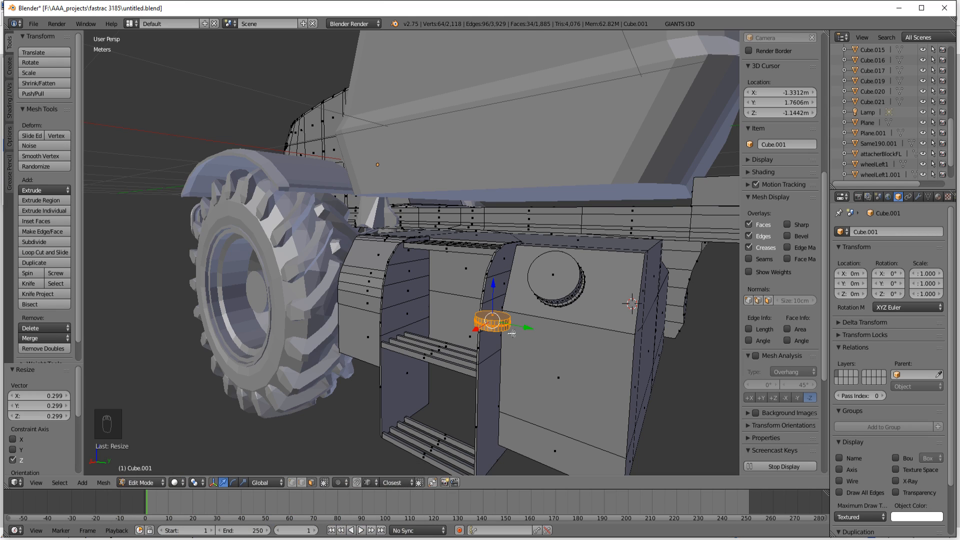
right_click(490, 315)
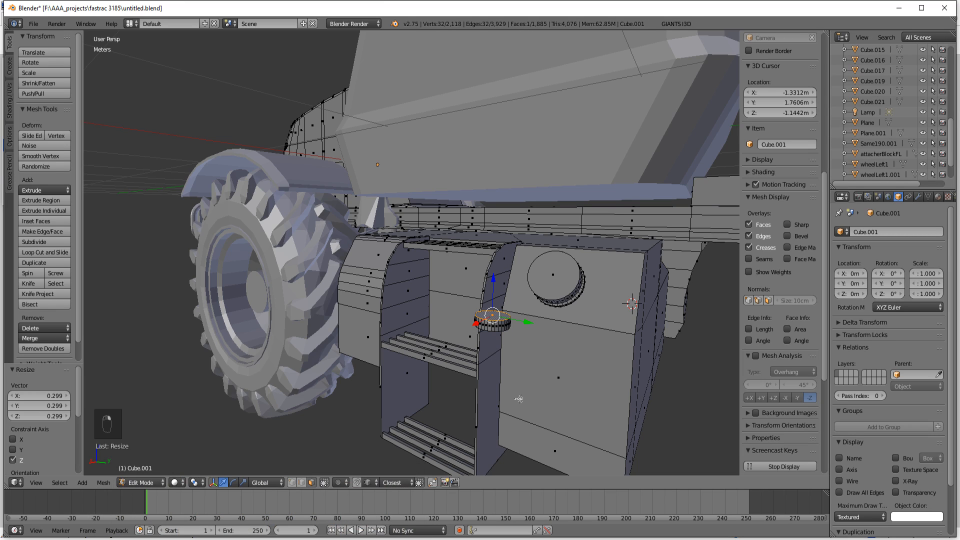
key(e)
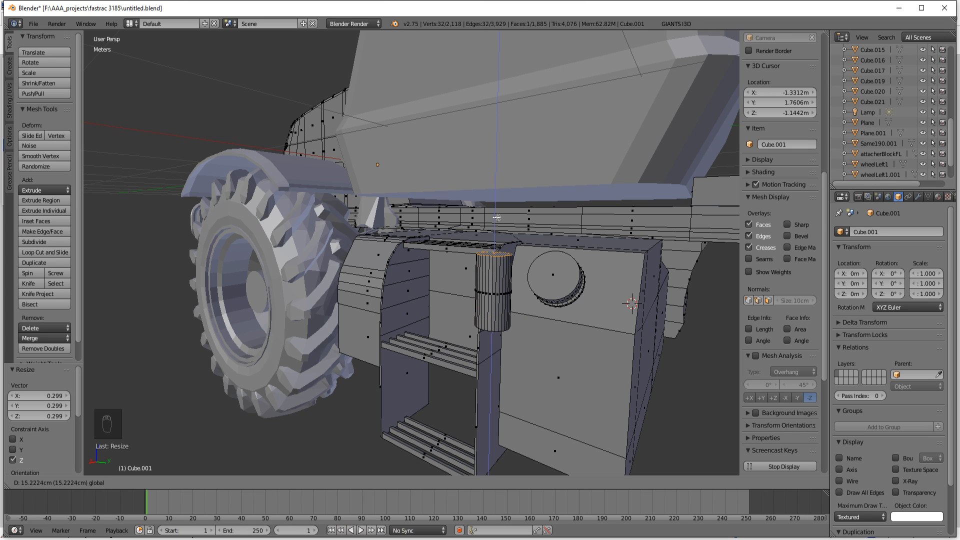
click(498, 234)
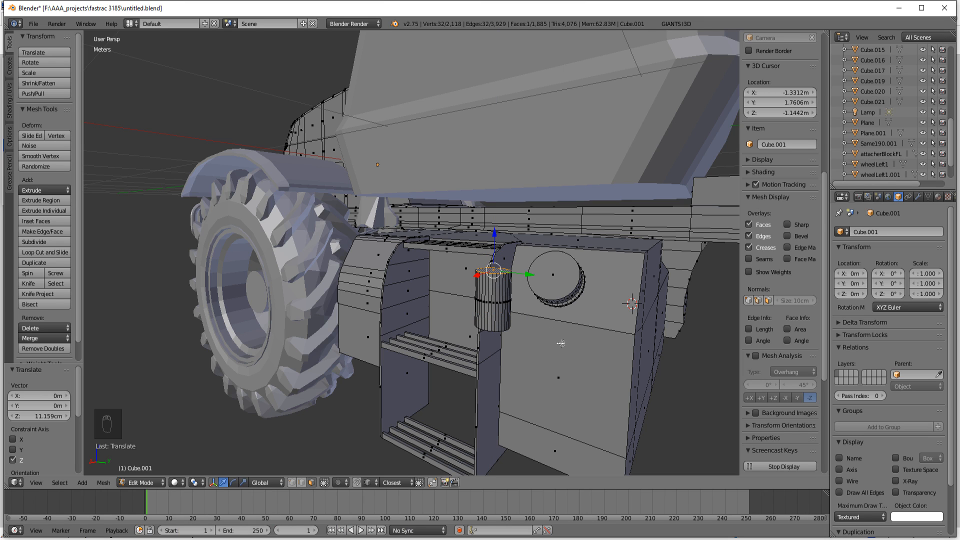
key(s)
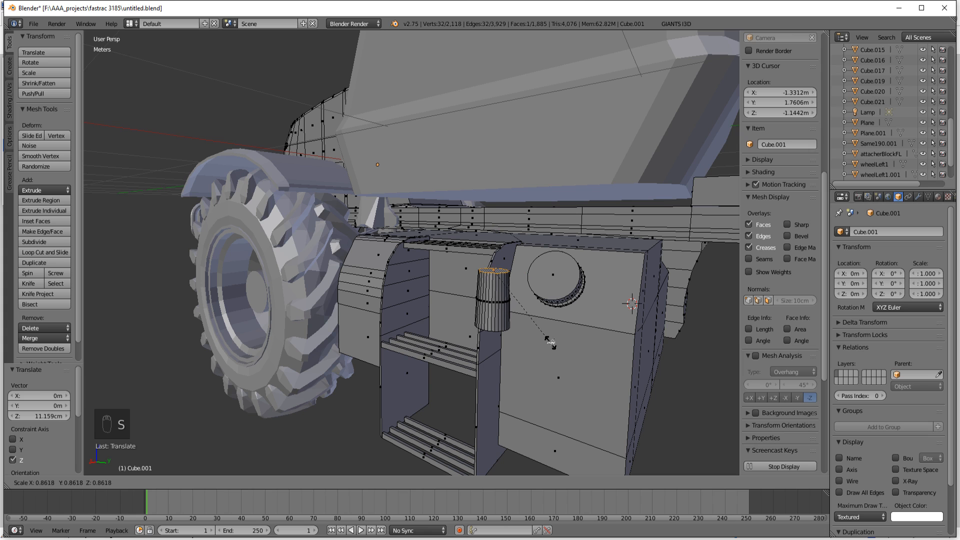
click(547, 337)
middle_drag(547, 337, 506, 349)
Step: Extrude the top face in place, scale it to 1.229, and extrude it 3.584 cm upward as a wider collar
key(e)
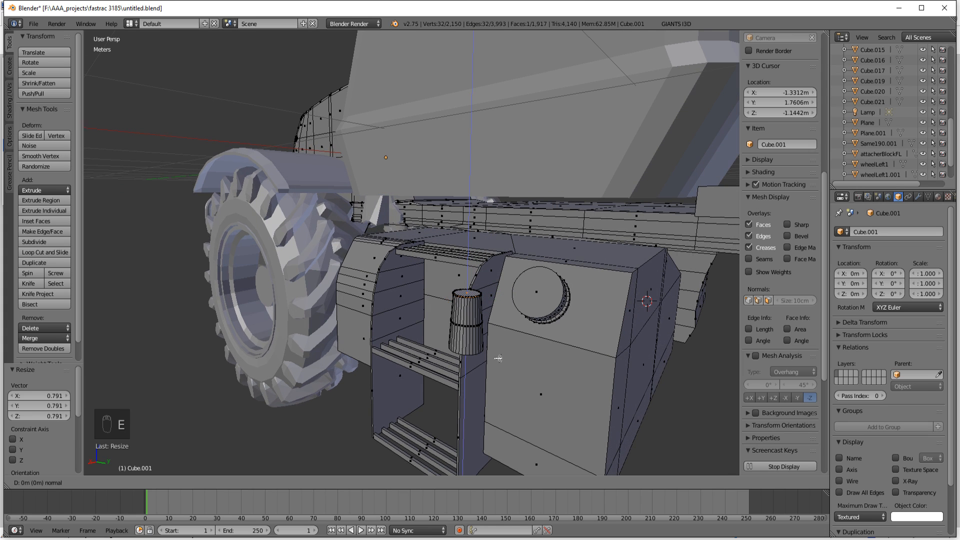
click(498, 359)
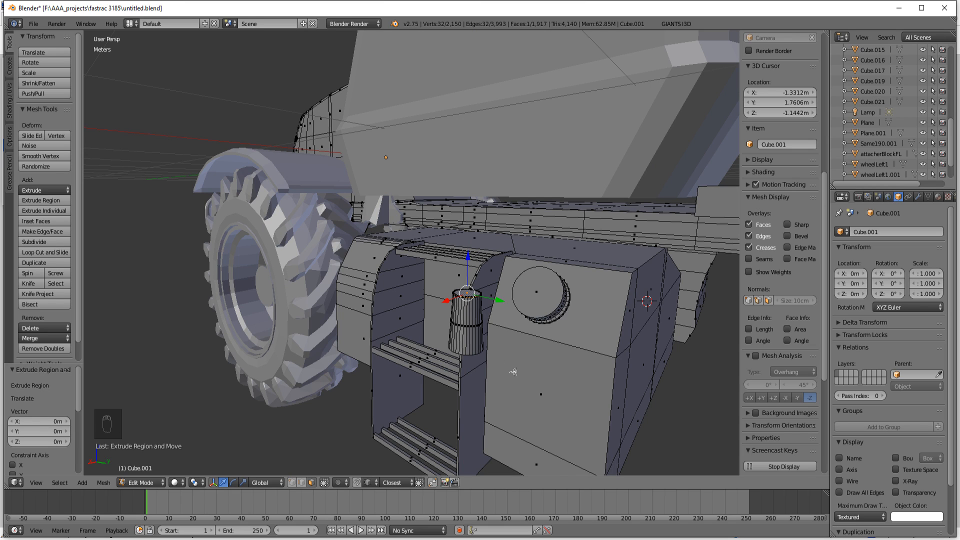
key(s)
click(534, 384)
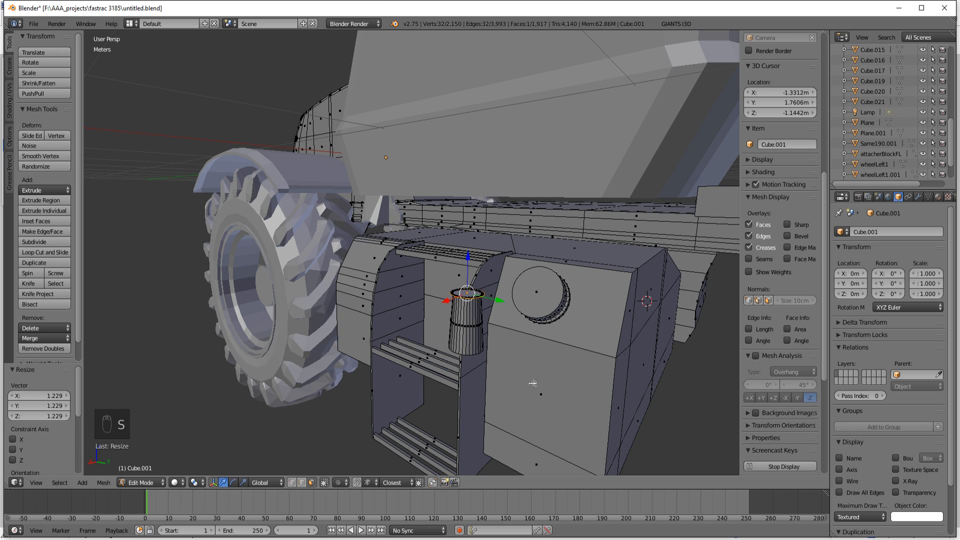
key(e)
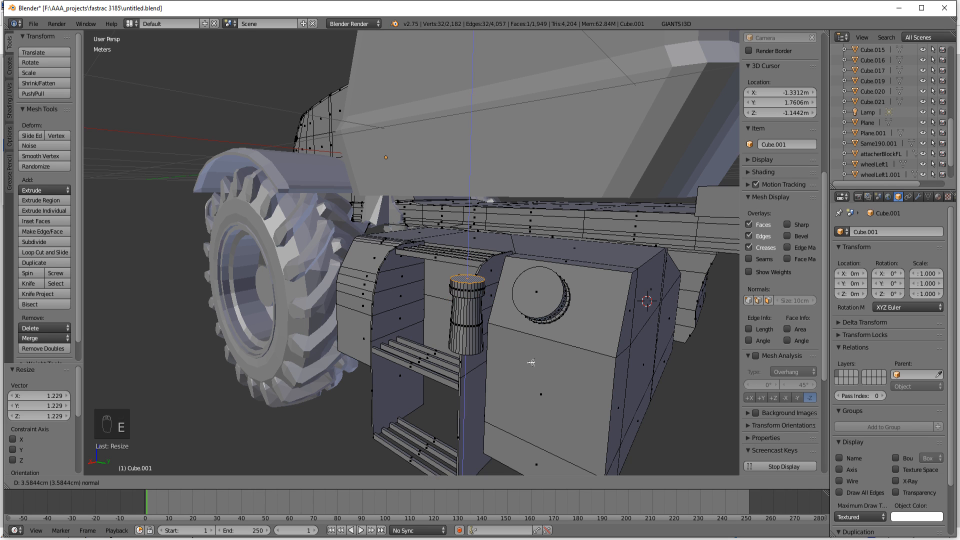
click(531, 366)
middle_drag(531, 366, 508, 381)
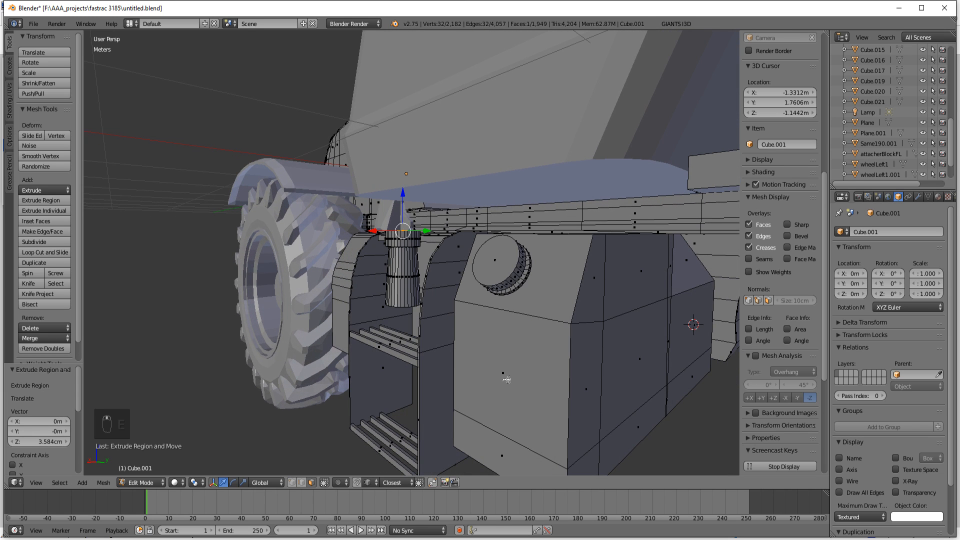
Step: Add a horizontal loop cut around the tapered body and move it -4.374 cm along Z towards the base
key(ctrl+r)
click(407, 296)
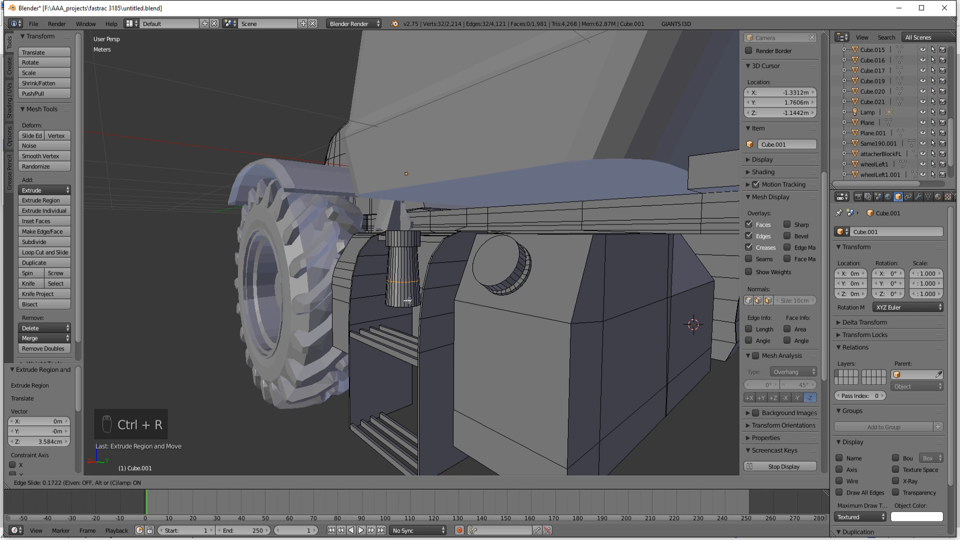
click(408, 295)
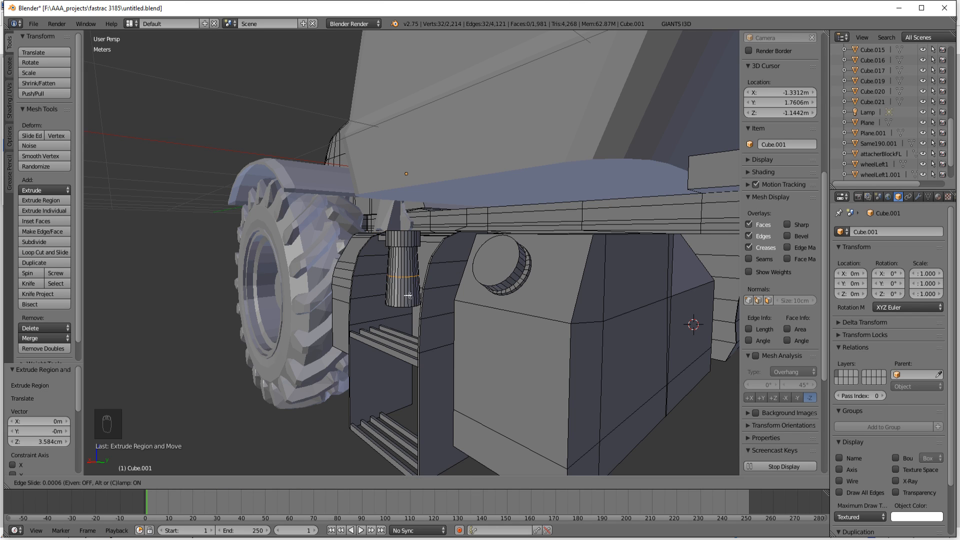
drag(405, 253, 408, 257)
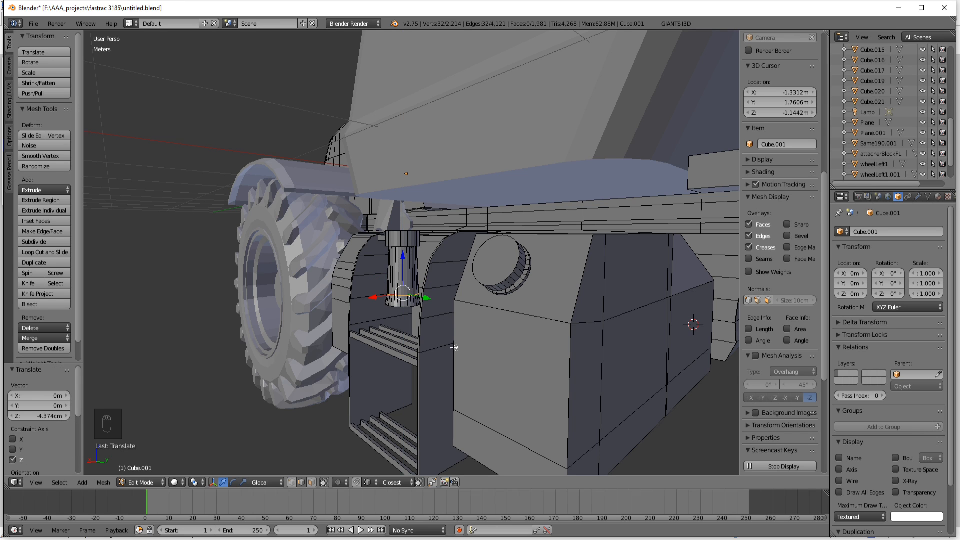
Step: Bevel the edge loop near the cylinder's base with an offset of 0.011 and 2 segments
key(ctrl+b)
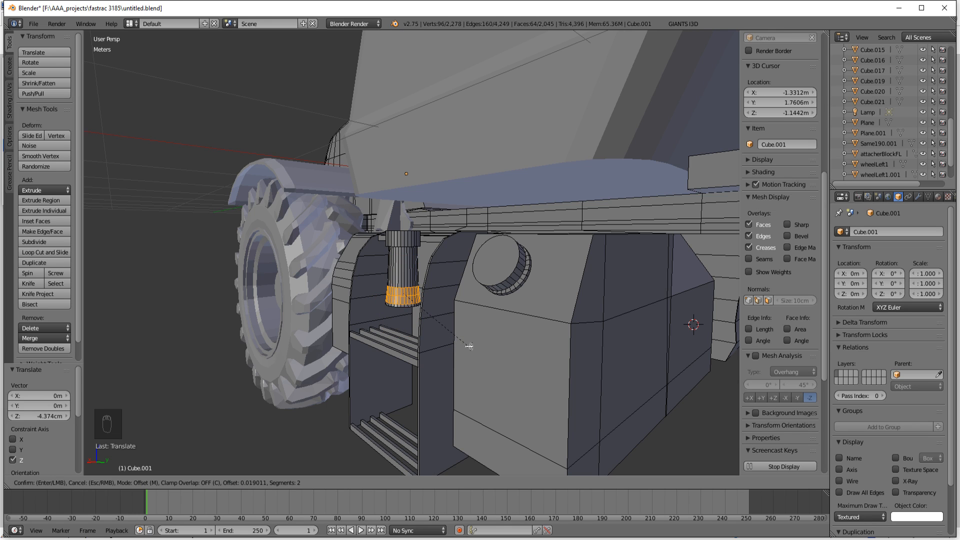
scroll(462, 342, up, 1)
scroll(465, 345, up, 2)
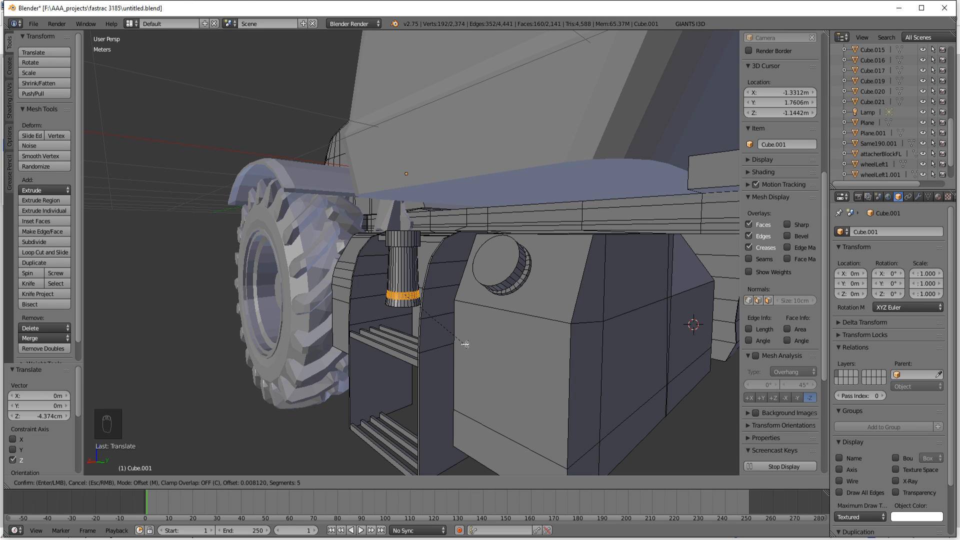
scroll(465, 344, down, 2)
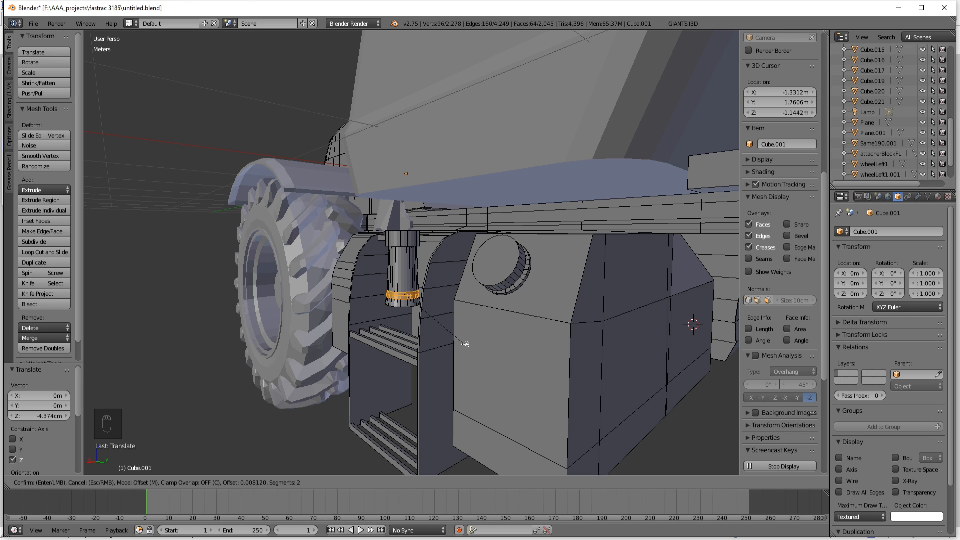
click(466, 345)
scroll(468, 345, up, 3)
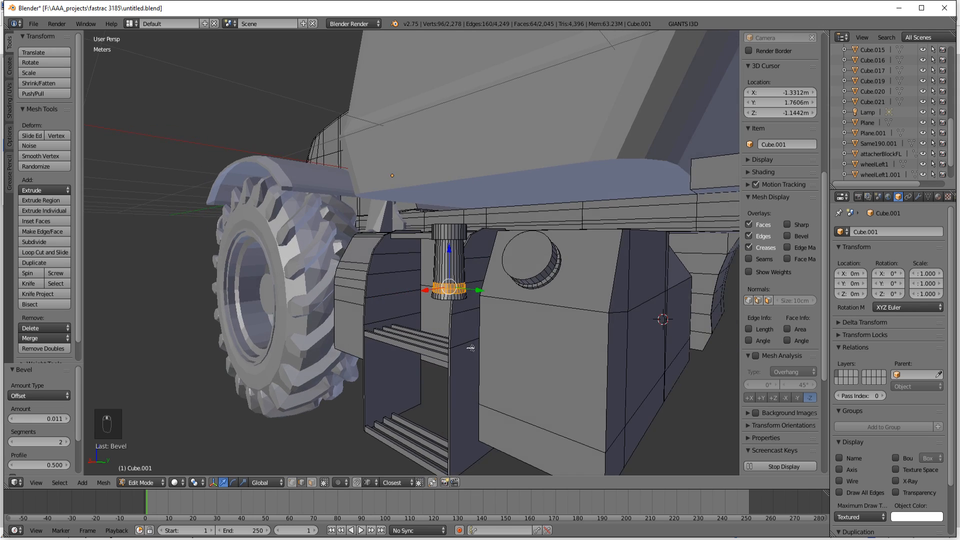
scroll(471, 345, down, 3)
scroll(471, 346, up, 3)
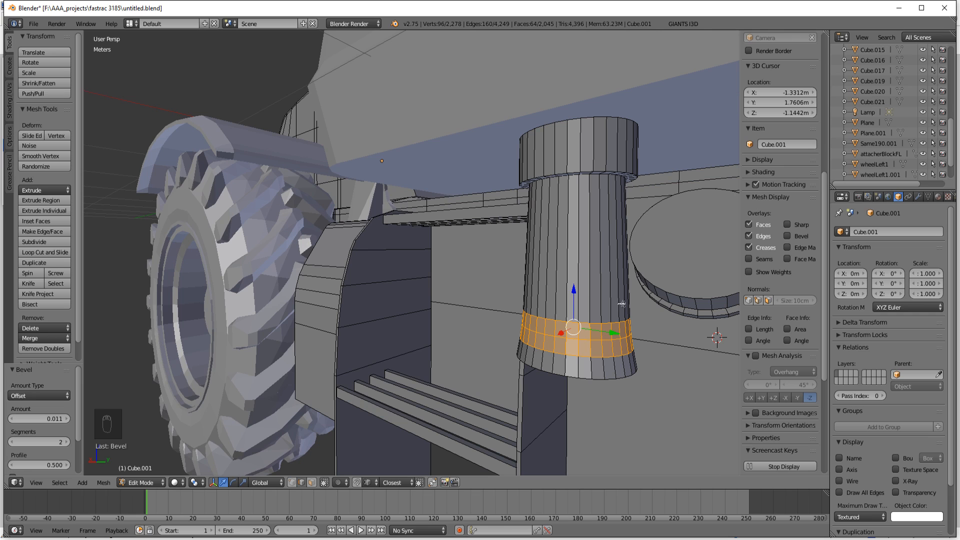
scroll(538, 389, down, 3)
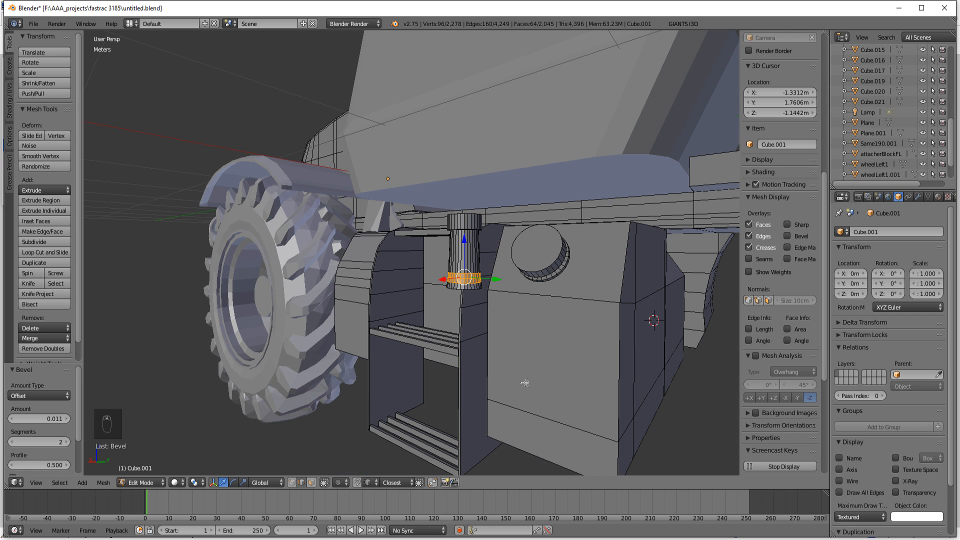
Step: Grow the selection to the whole filler neck and move it -32.573 cm along X and 22.748 cm along Y to the side box
key(ctrl+KP_Add)
key(ctrl+KP_Add)
key(ctrl+KP_Add)
key(ctrl+KP_Add)
key(ctrl+KP_Add)
key(ctrl+KP_Add)
key(ctrl+KP_Add)
key(ctrl+KP_Add)
key(ctrl+KP_Add)
key(ctrl+KP_Add)
key(ctrl+KP_Add)
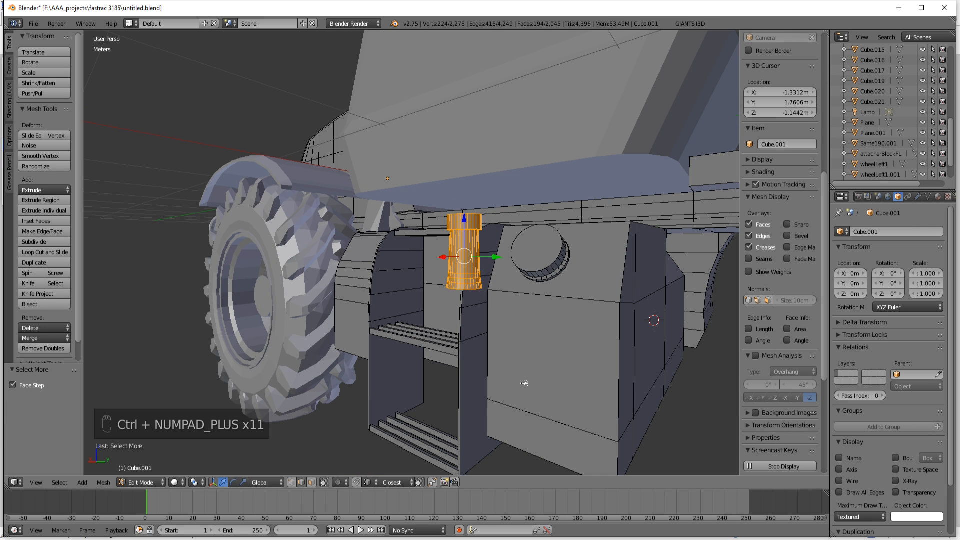
middle_drag(493, 338, 462, 351)
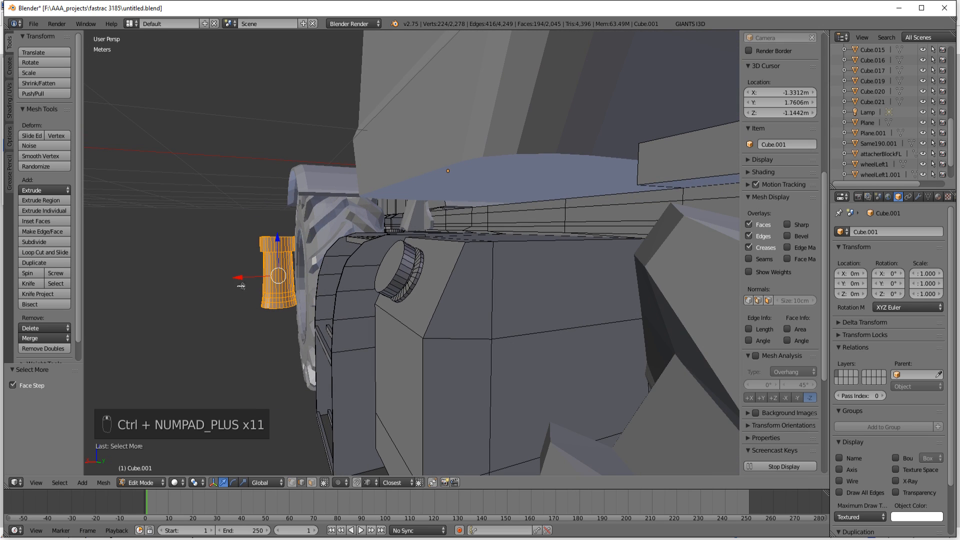
drag(242, 276, 359, 286)
key(g)
key(y)
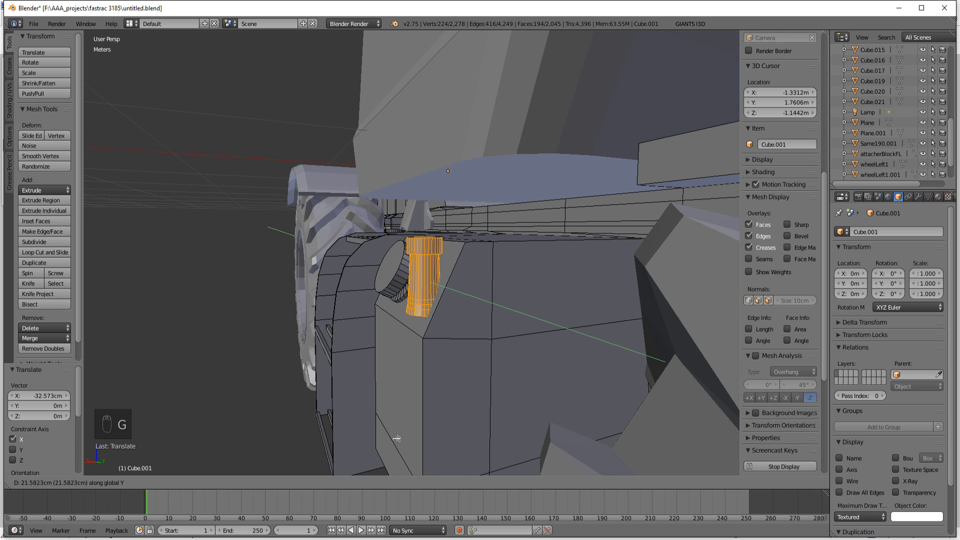
click(399, 433)
Step: Rotate the filler neck 59.26° about the Y axis to point out from the side box's sloped face
middle_drag(426, 424, 404, 411)
scroll(410, 412, up, 2)
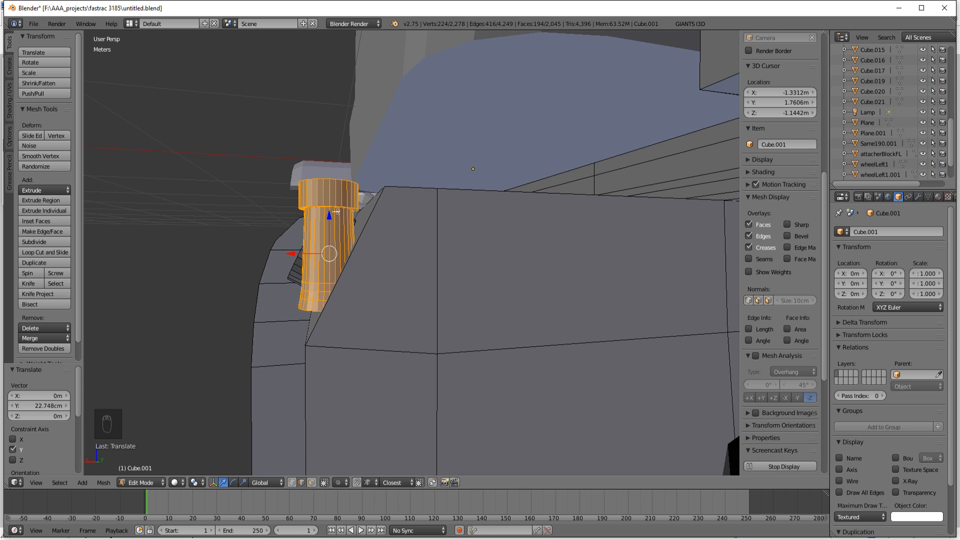
key(r)
key(y)
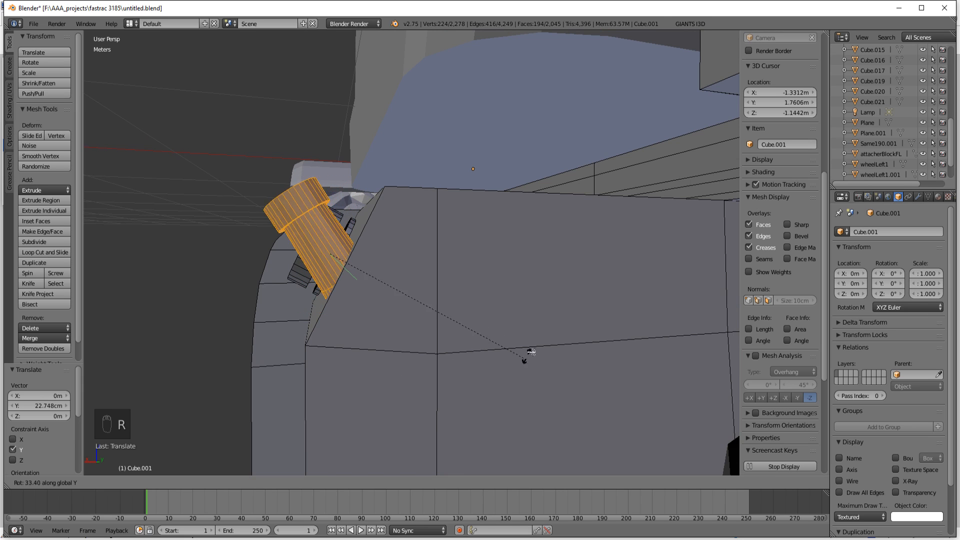
click(566, 265)
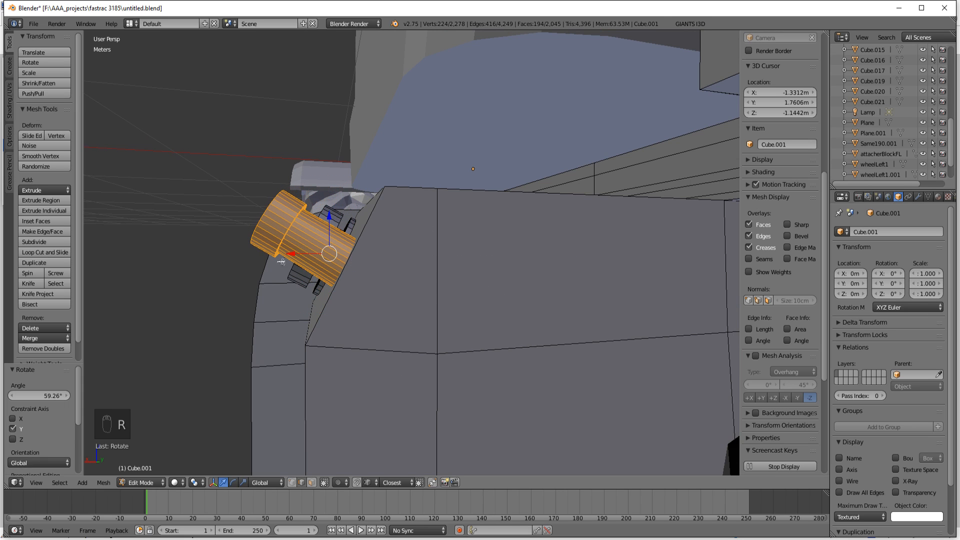
Step: Seat the filler neck on the sloped face by moving it 5.566 cm along X, 4.707 cm along Z and -2.296 cm along X
key(g)
key(x)
click(273, 234)
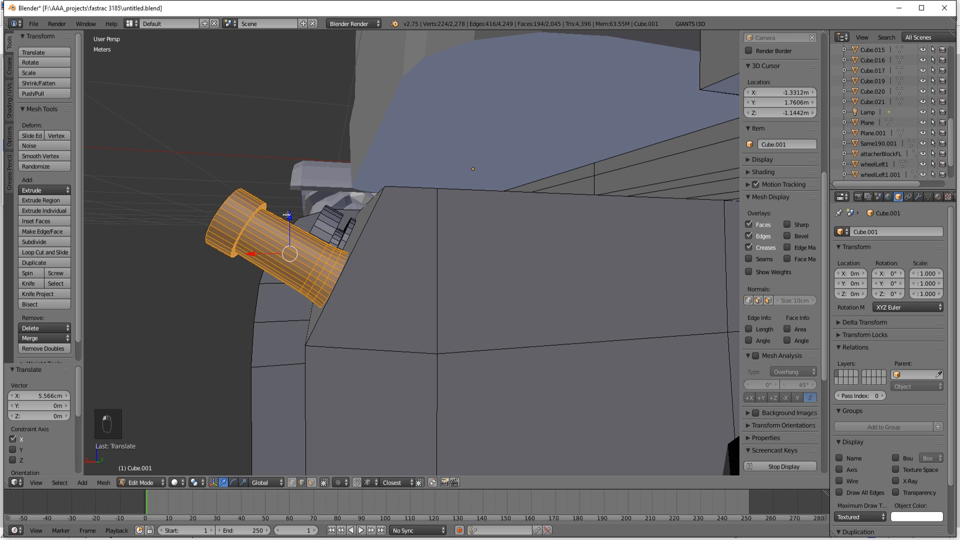
key(g)
key(z)
click(281, 229)
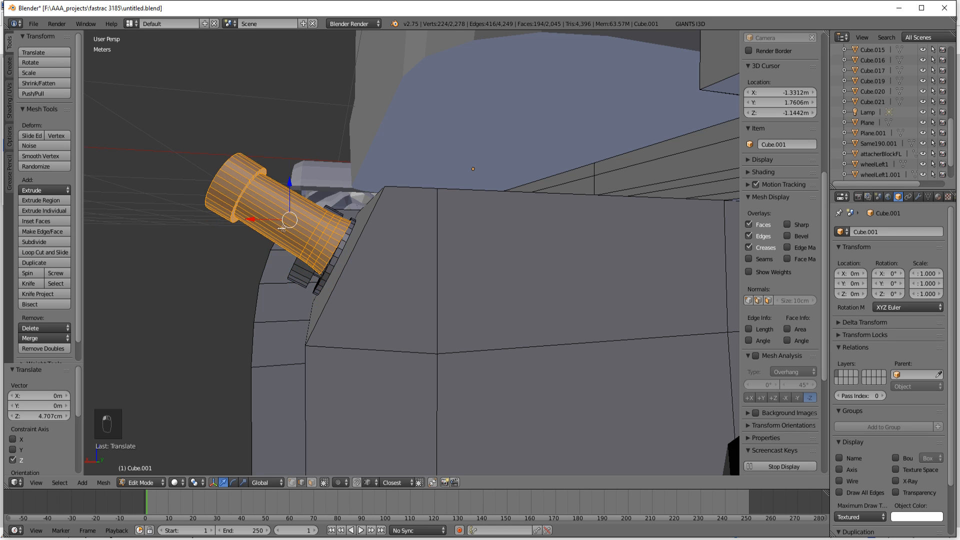
key(g)
key(x)
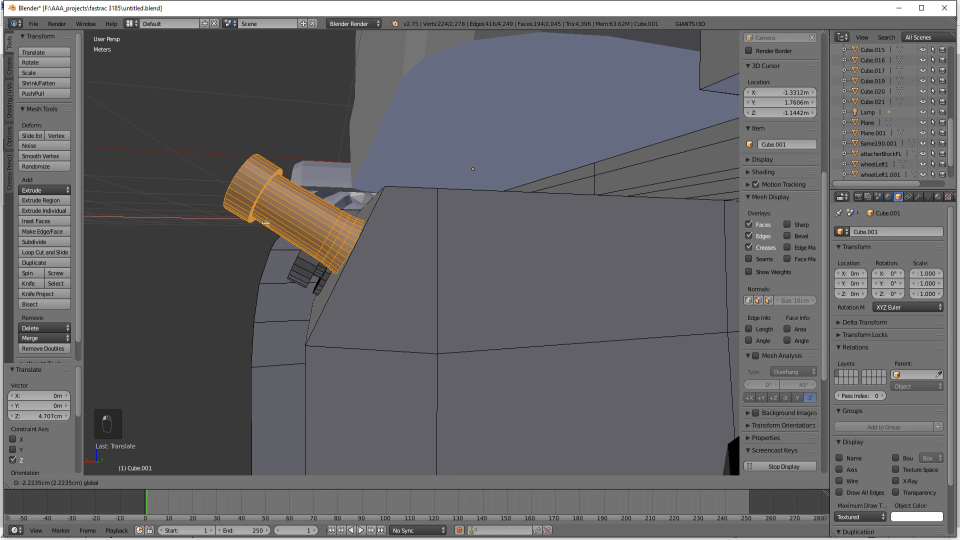
click(268, 224)
Step: Rotate the filler neck another 3.03° about the Y axis to align it with the sloped face
key(r)
key(y)
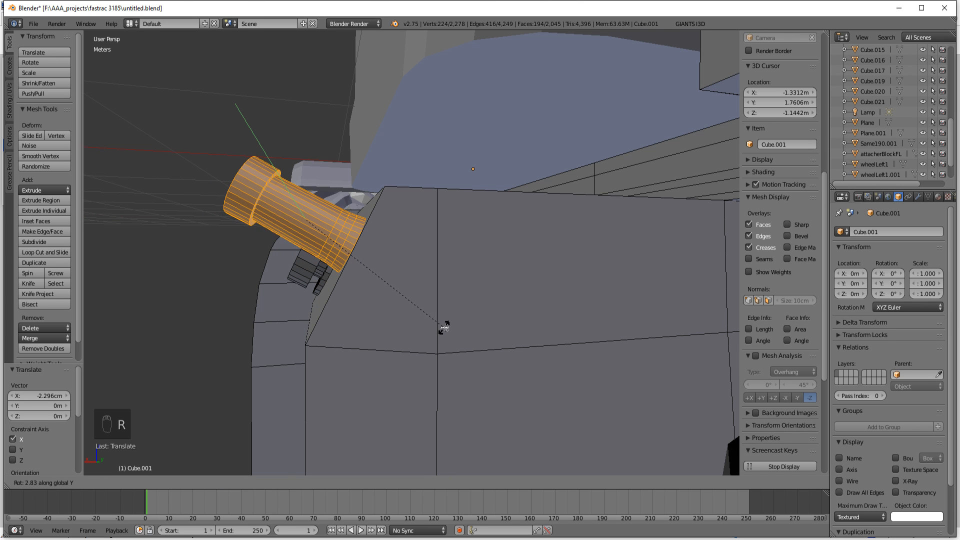
click(446, 328)
middle_drag(446, 345, 545, 377)
scroll(513, 345, down, 3)
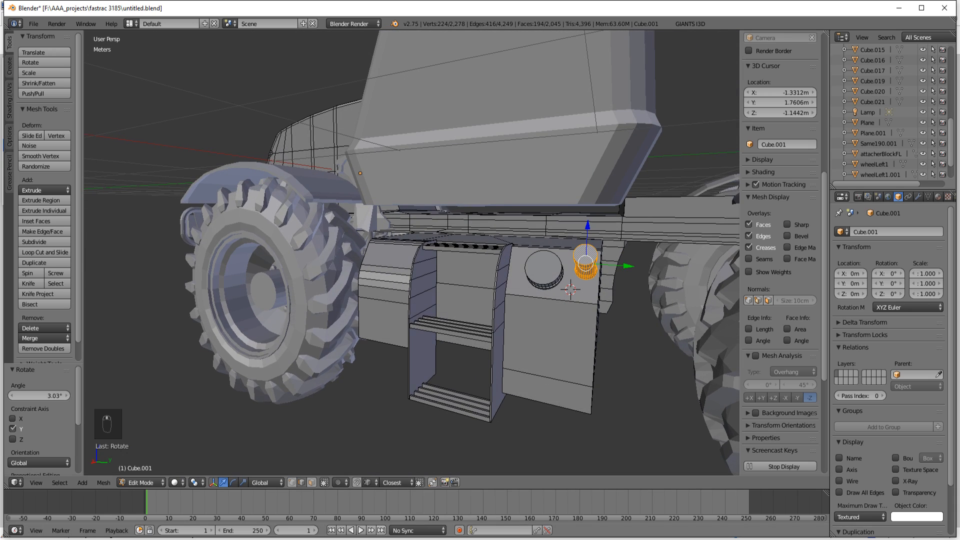
Step: Switch to paint.net and examine the side box's caps in the reference photos, ending on 1197__9.jpg, and return to Blender
key(alt+Tab)
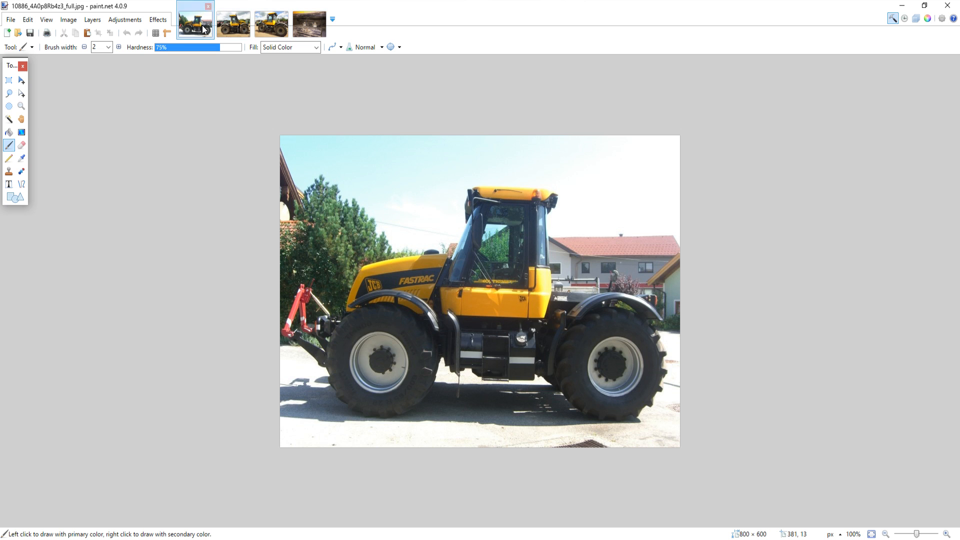
click(210, 30)
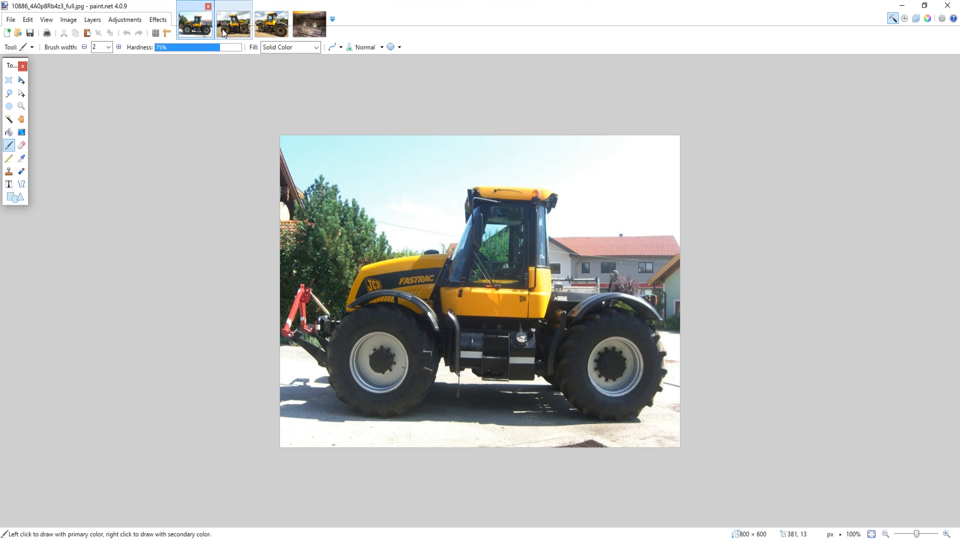
click(250, 30)
click(266, 28)
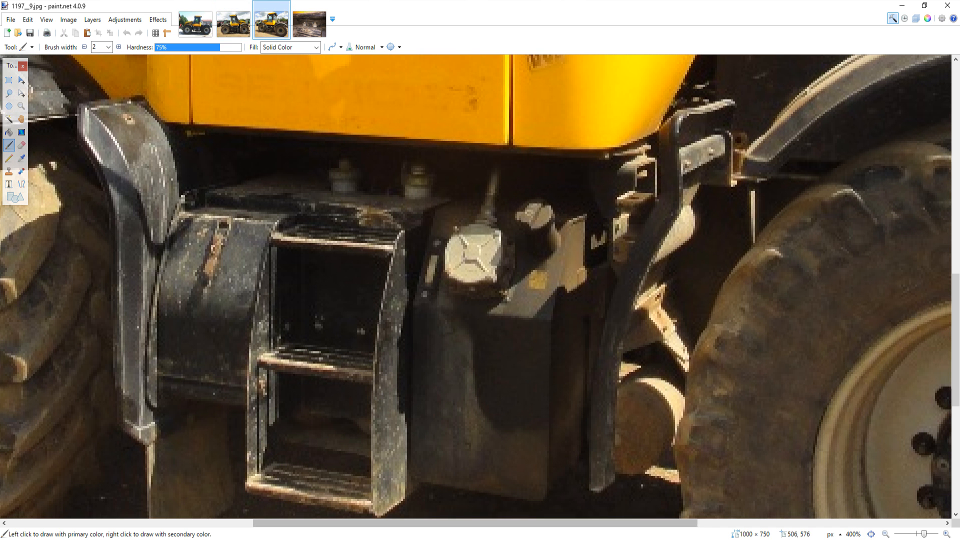
mouse_move(477, 539)
click(477, 505)
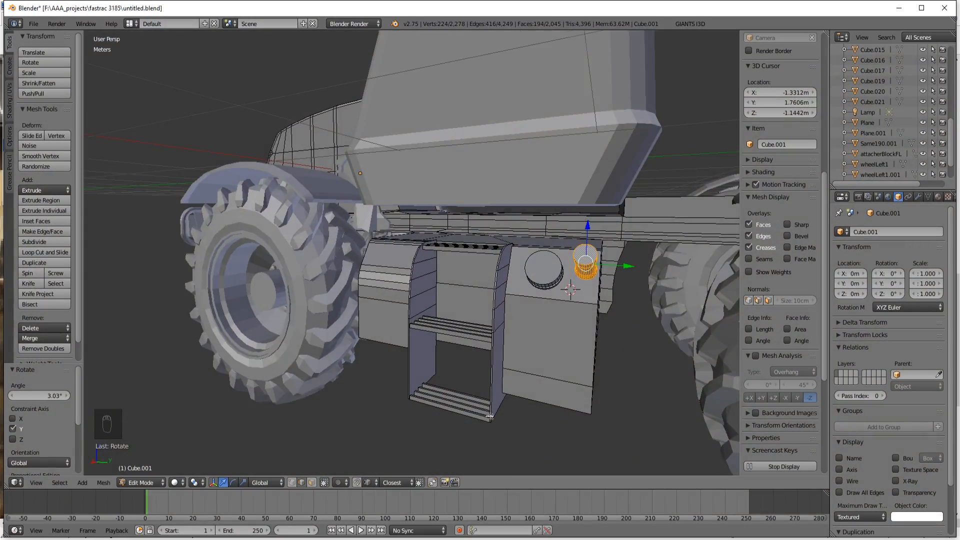
Step: Reposition the filler neck on the side box's sloped face by moving it 2.706 cm along Z and -1.393 cm along X
middle_drag(490, 416, 442, 421)
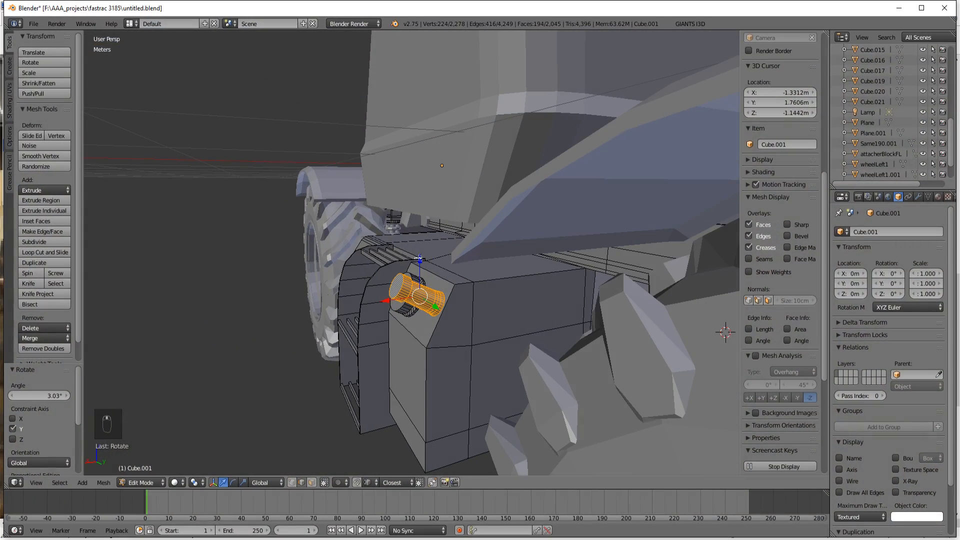
drag(419, 258, 420, 251)
scroll(419, 343, up, 4)
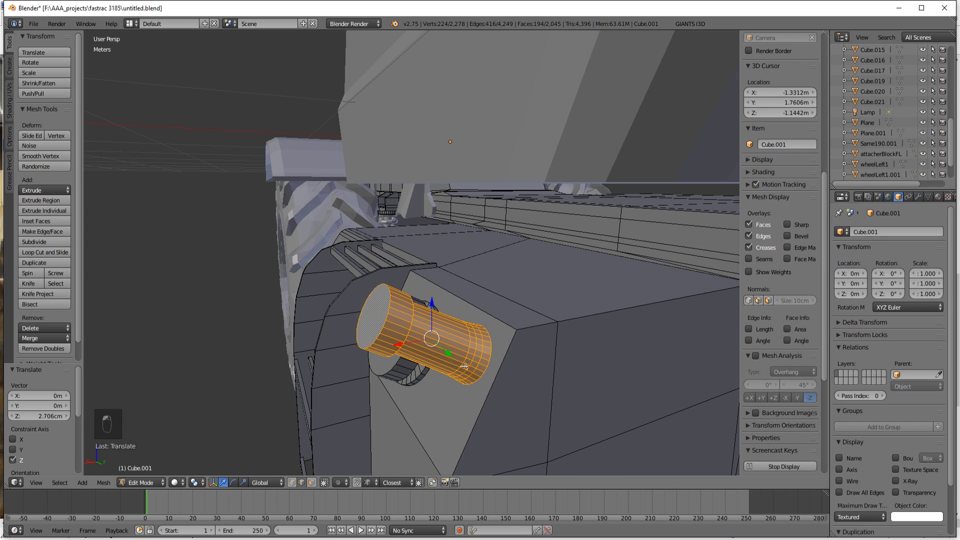
middle_drag(465, 367, 453, 353)
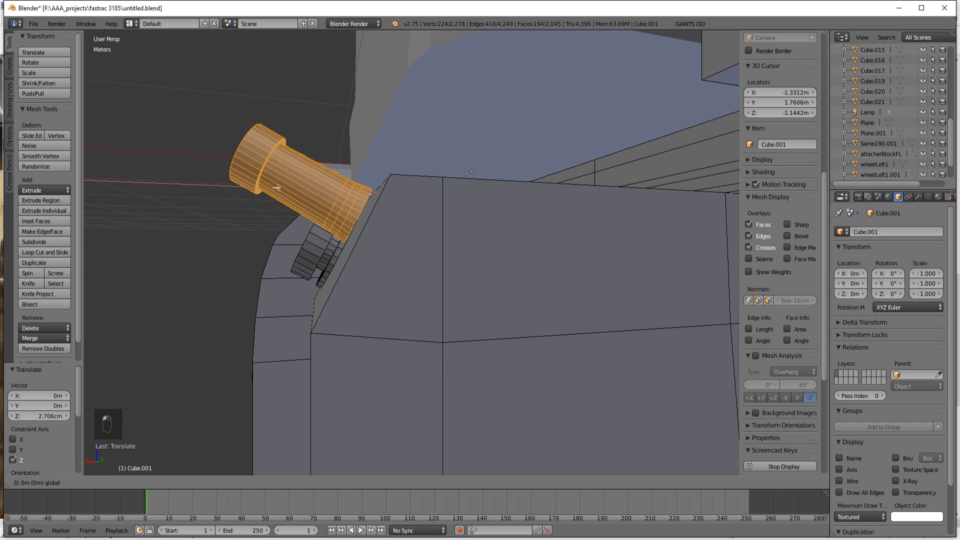
drag(289, 187, 286, 194)
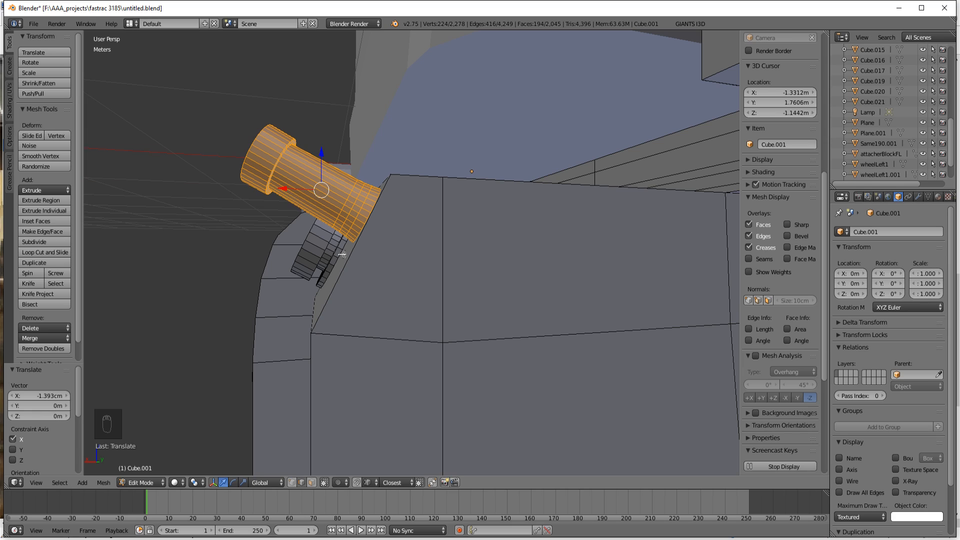
Step: Compare the filler neck's size and position with the side box in the paint.net reference photo 1197__9.jpg
middle_drag(426, 351, 515, 354)
scroll(515, 353, down, 2)
scroll(614, 366, down, 2)
mouse_move(615, 367)
middle_down()
mouse_move(630, 335)
mouse_move(543, 358)
mouse_move(562, 421)
mouse_move(575, 420)
mouse_move(568, 426)
mouse_move(634, 365)
mouse_move(628, 353)
middle_up()
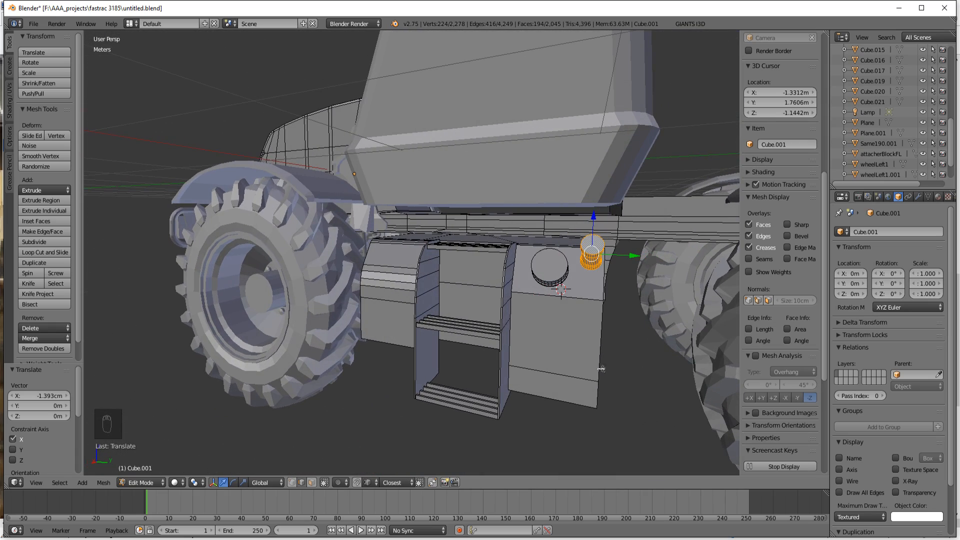
click(345, 533)
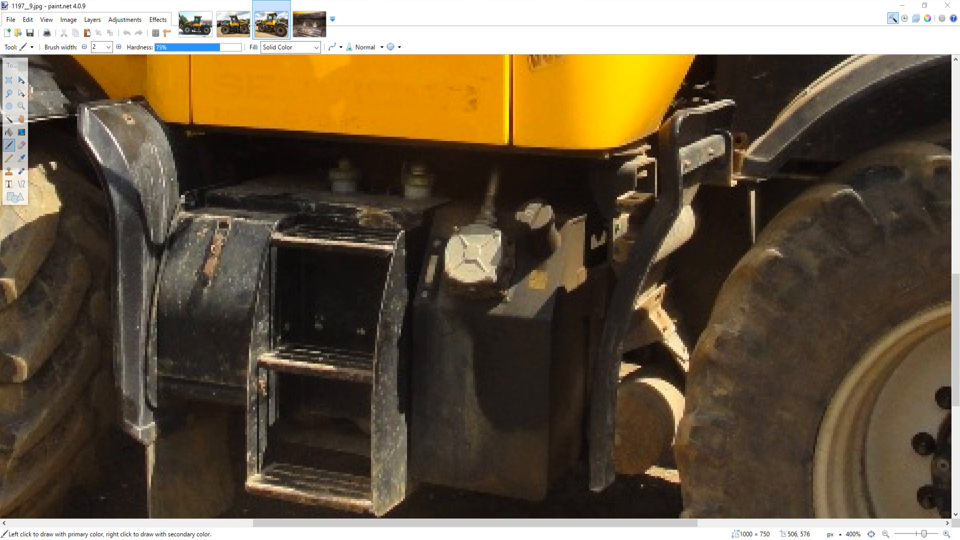
key(alt+Tab)
middle_drag(474, 411, 407, 411)
scroll(414, 409, up, 4)
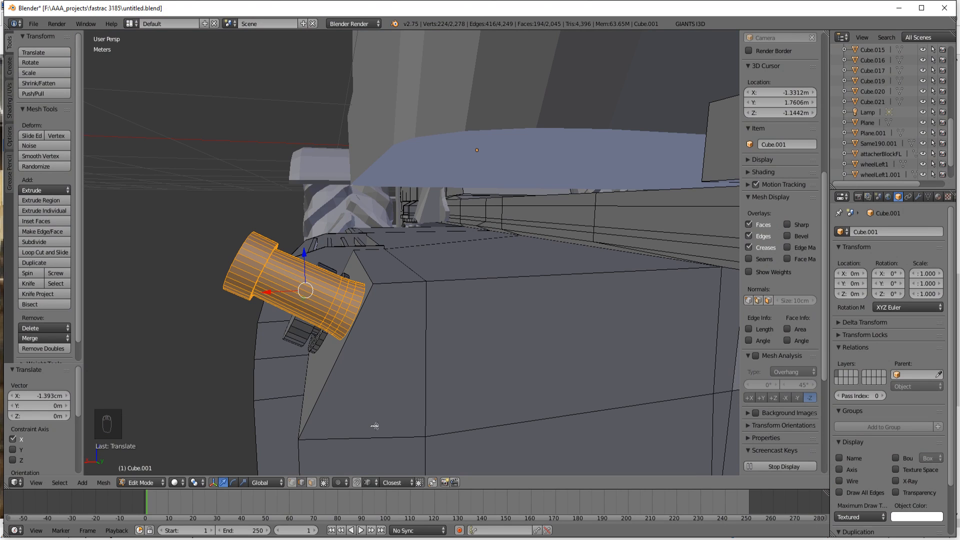
key(s)
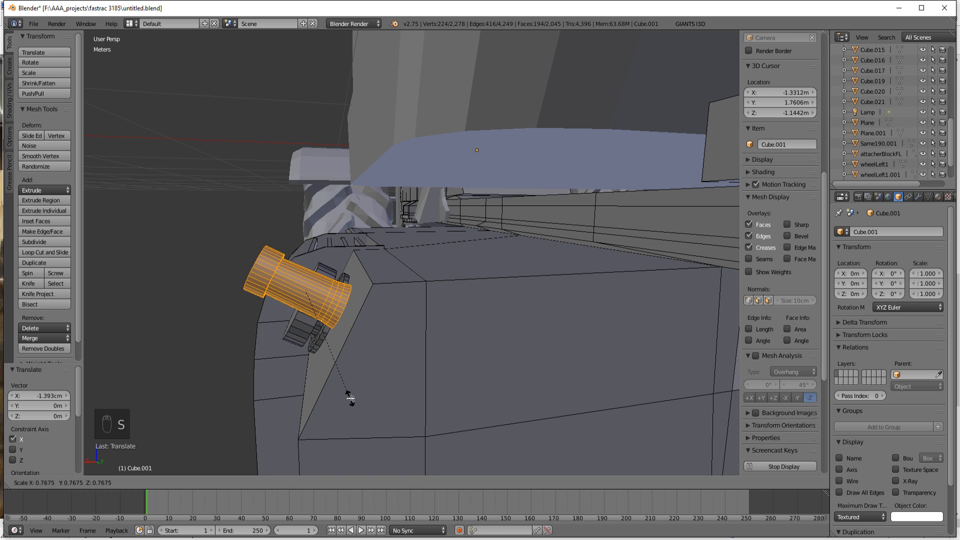
click(351, 399)
Step: Select the front and rear edge loops of the cap on the filler neck's outer end
middle_drag(380, 411, 390, 412)
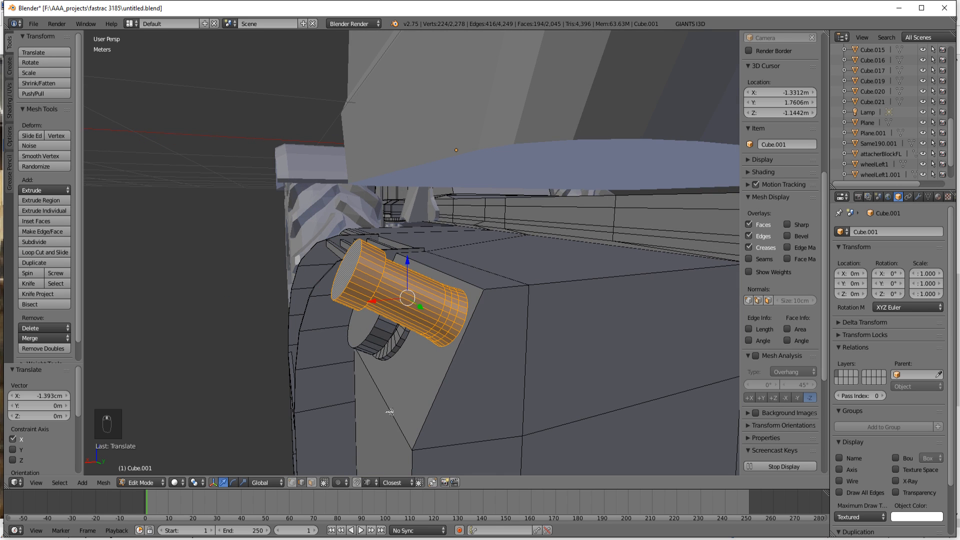
alt+right_click(356, 288)
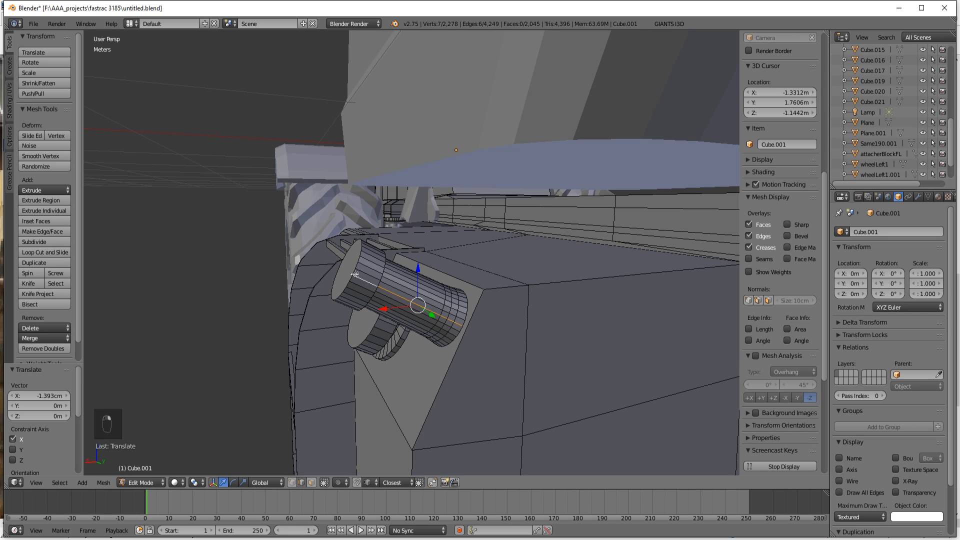
alt+right_click(355, 274)
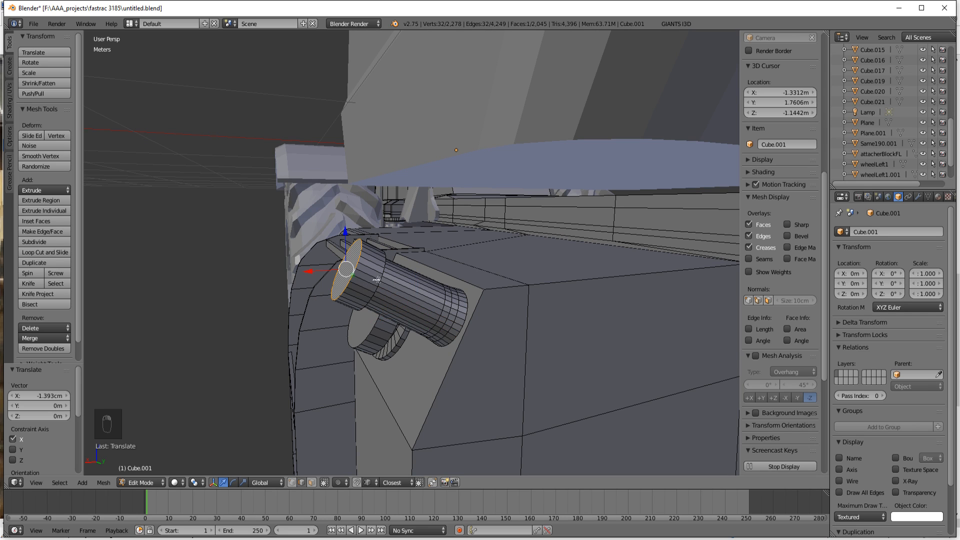
alt+shift+right_click(377, 283)
Step: Try to move the cap's two edge loops 17.315 cm along X, and undo the move
key(g)
key(x)
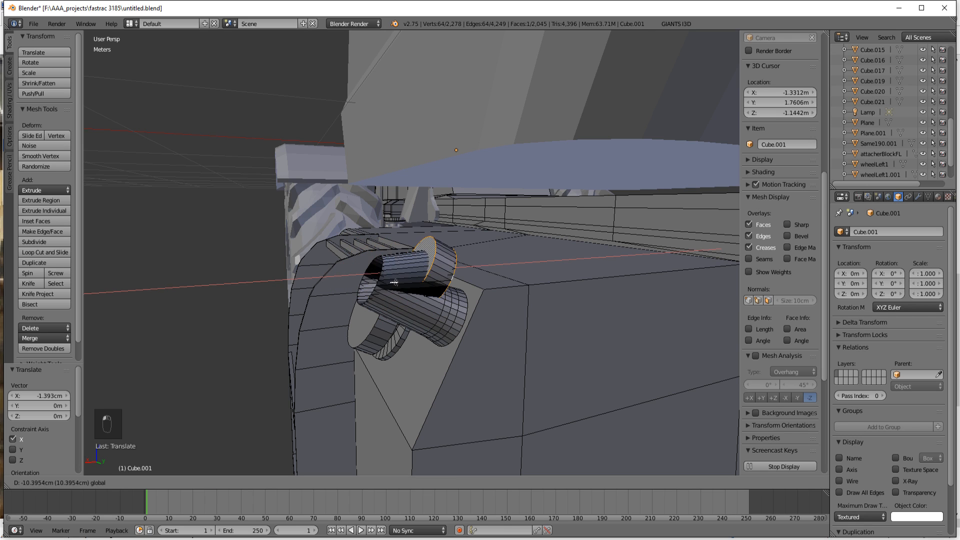
click(230, 341)
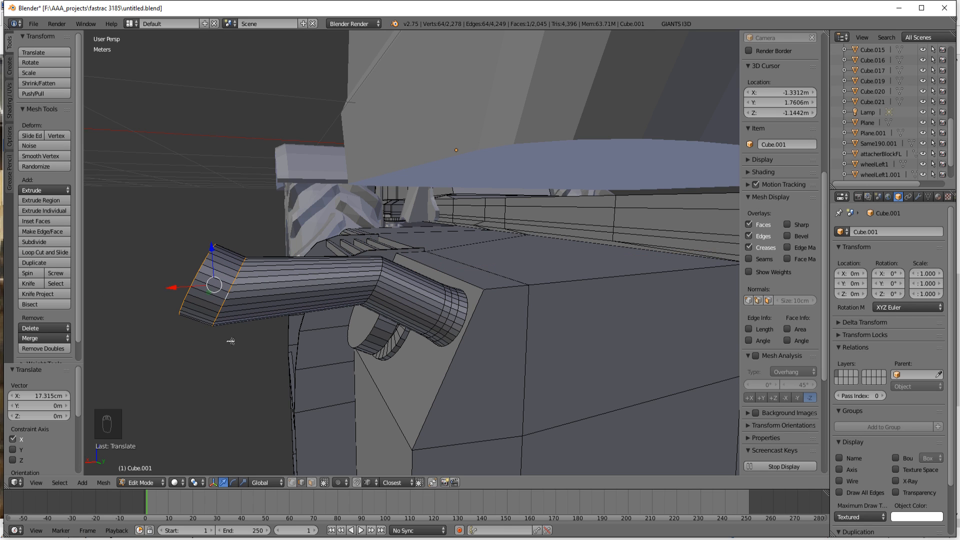
key(ctrl+z)
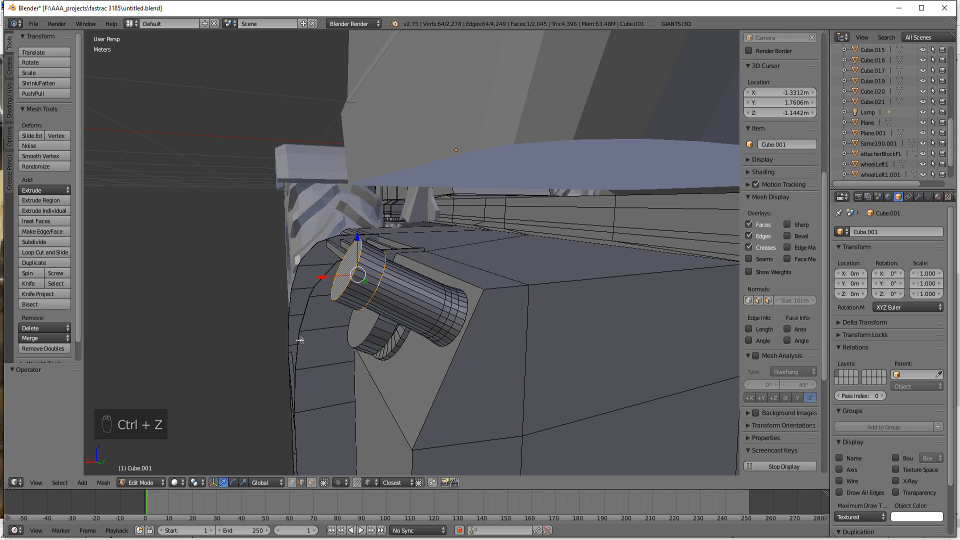
Step: Grow the selection to the whole filler cap and move it -2.279 cm along X and -1.198 cm along Z to shorten the neck
key(ctrl+KP_Add)
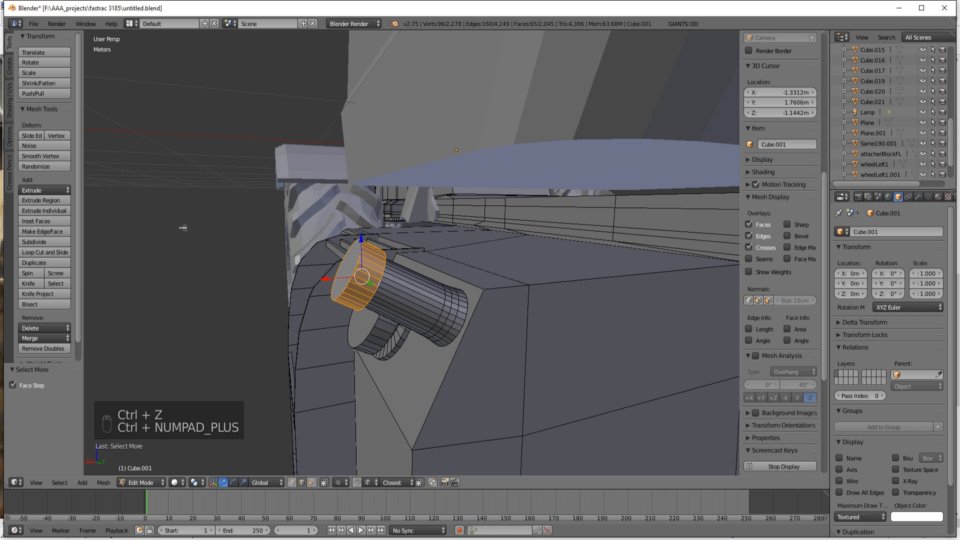
mouse_move(325, 279)
mouse_down()
mouse_move(373, 282)
mouse_move(342, 289)
mouse_up()
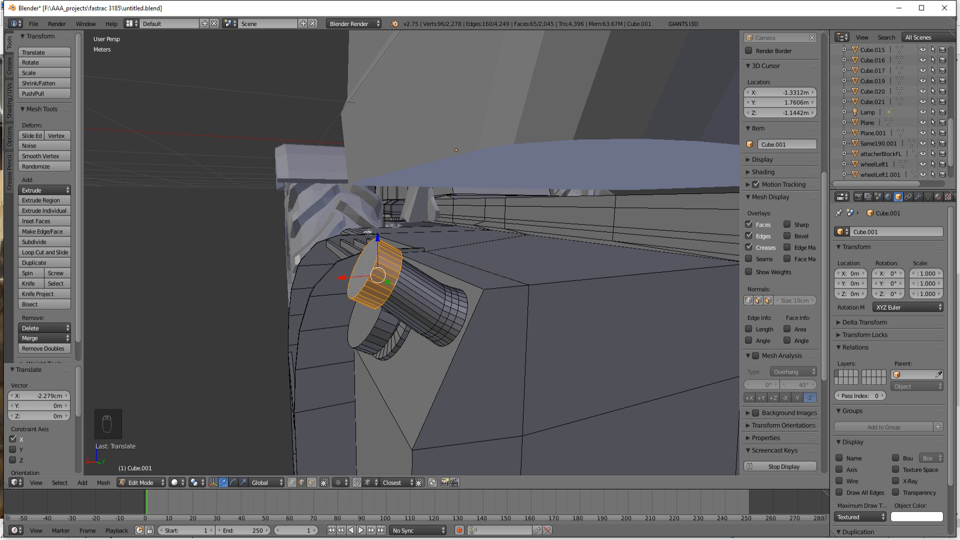
drag(379, 235, 379, 244)
Step: Align the filler cap with the neck by moving it -1.133 cm along X and -5.045 mm along Z, and leave mesh editing
middle_drag(379, 245, 318, 322)
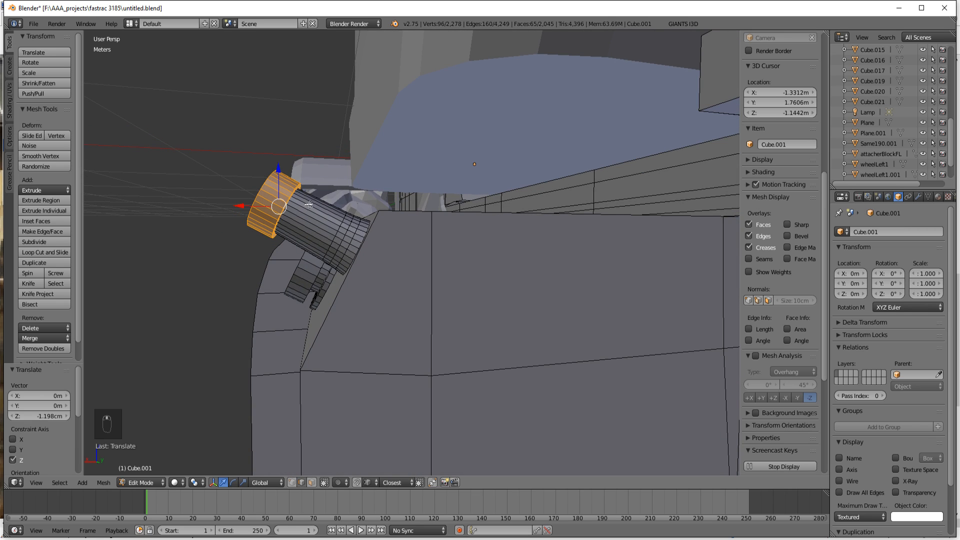
drag(280, 172, 283, 166)
drag(240, 205, 248, 205)
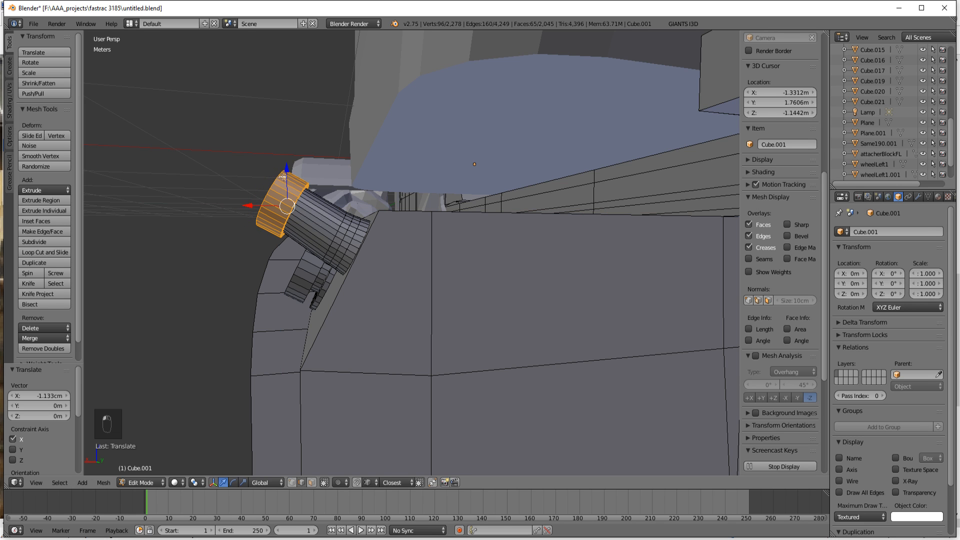
drag(288, 170, 288, 174)
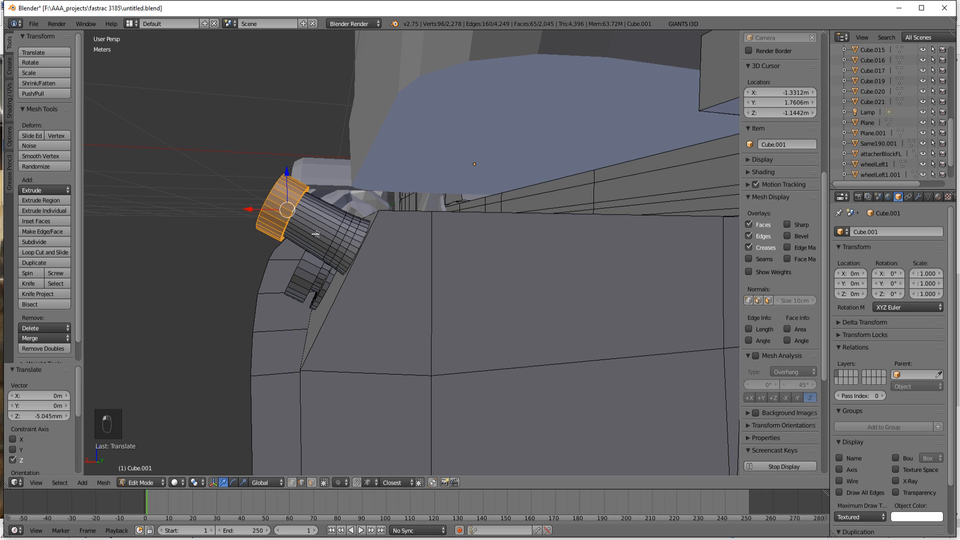
scroll(388, 277, down, 5)
scroll(388, 277, down, 8)
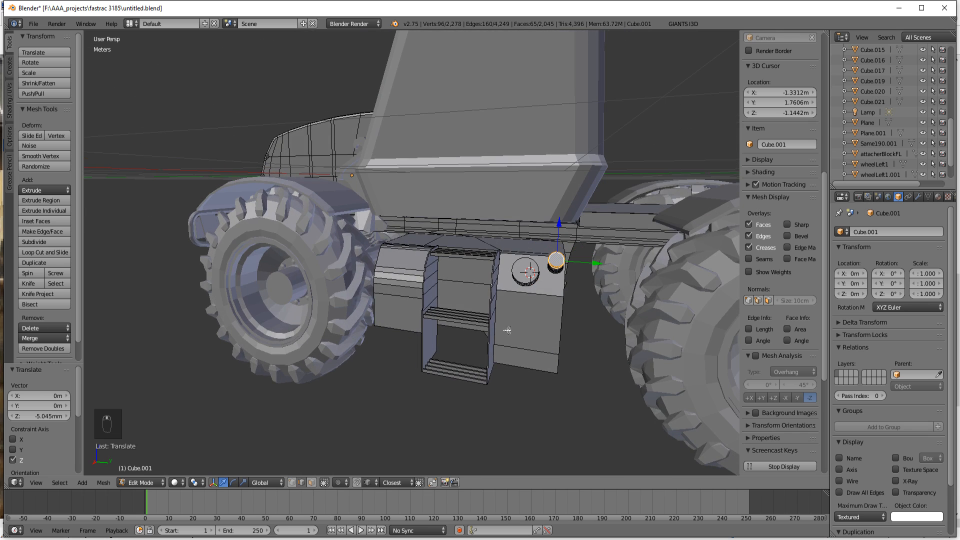
key(Tab)
Step: Examine the side box, fenders and cab in the paint.net reference photo 1197__9.jpg at 200% zoom, and return to Blender
middle_drag(428, 367, 397, 322)
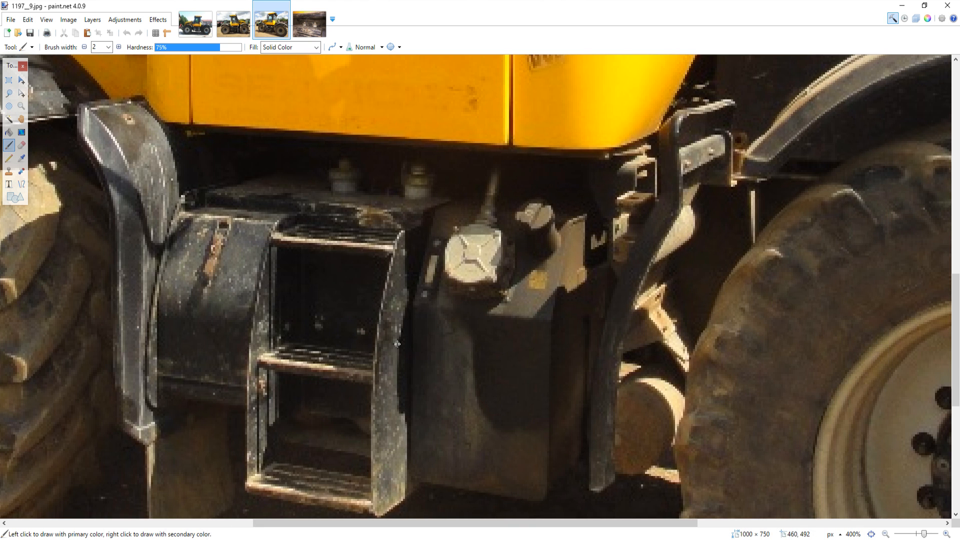
scroll(400, 345, down, 3)
scroll(402, 343, up, 3)
click(886, 534)
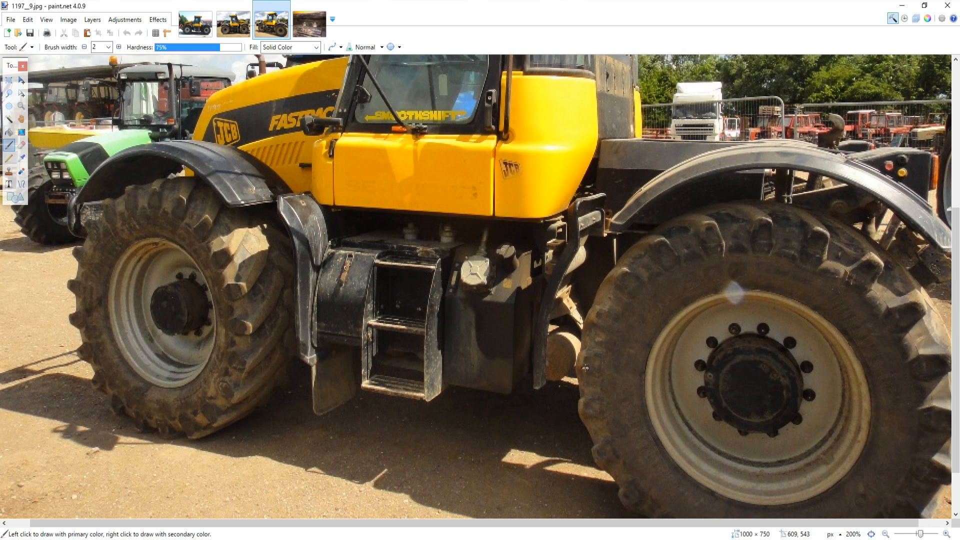
scroll(412, 355, up, 2)
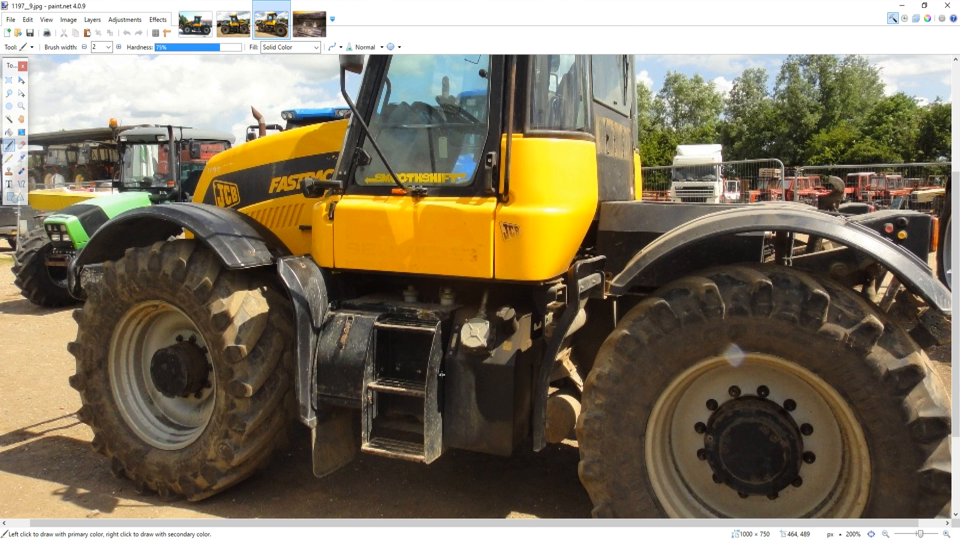
scroll(443, 374, up, 6)
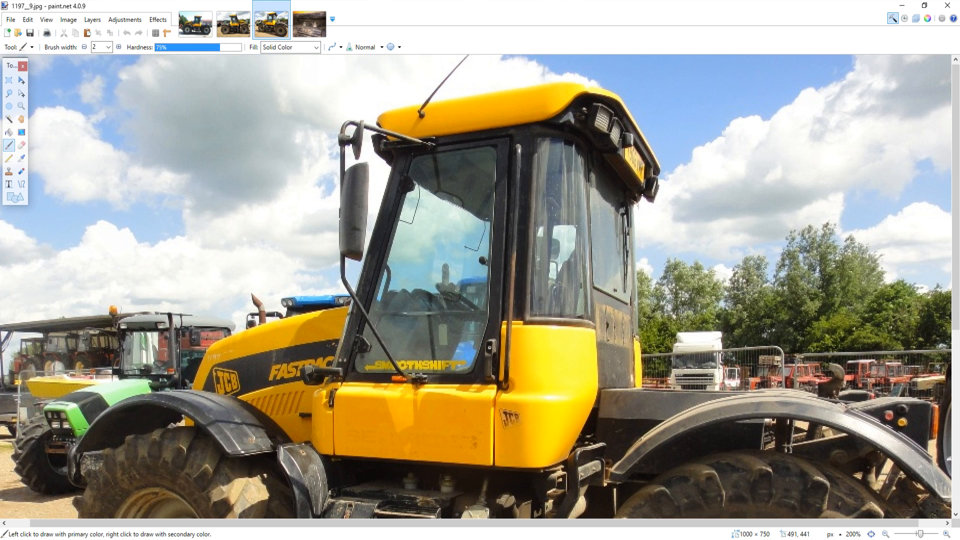
click(479, 539)
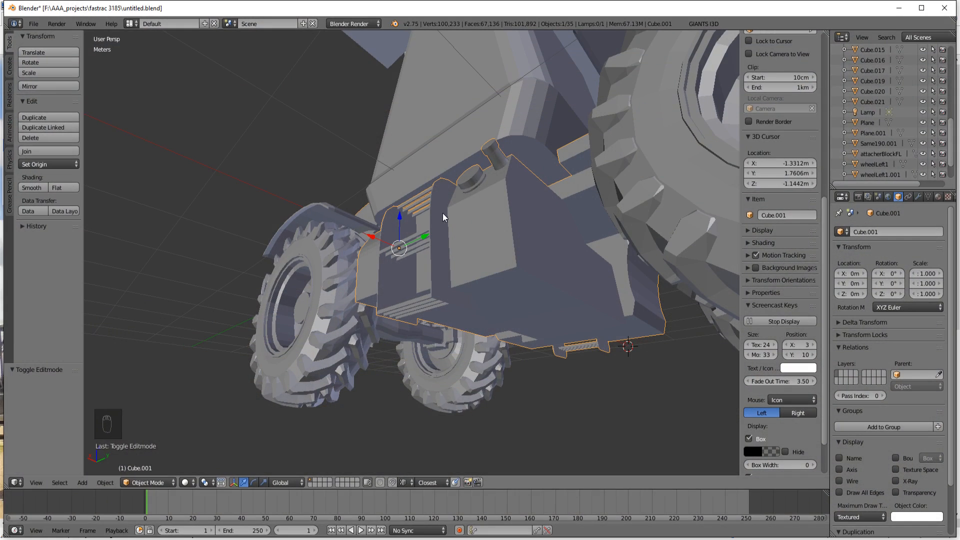
Step: Open the cab body's mesh for editing and select its flat roof face using face selection
scroll(444, 210, down, 1)
middle_drag(443, 209, 458, 135)
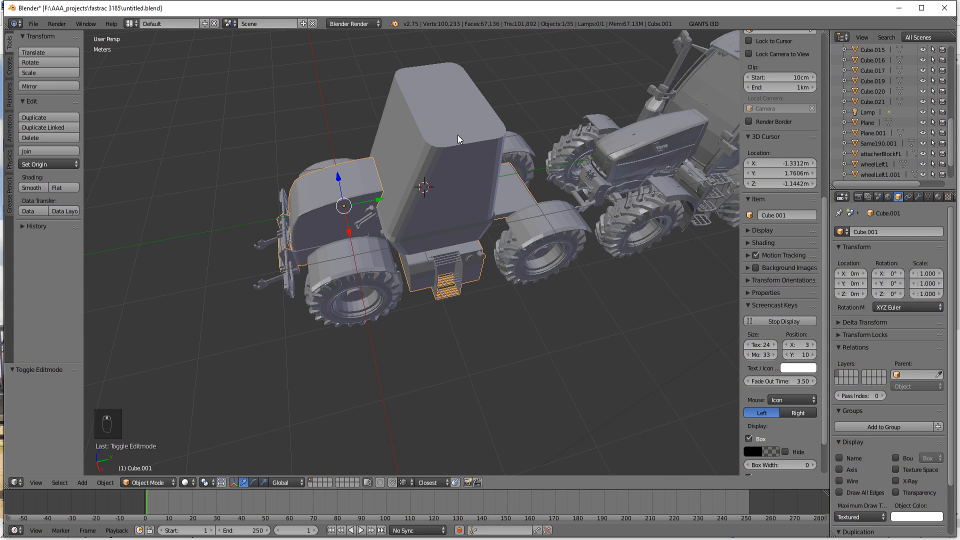
scroll(500, 200, up, 4)
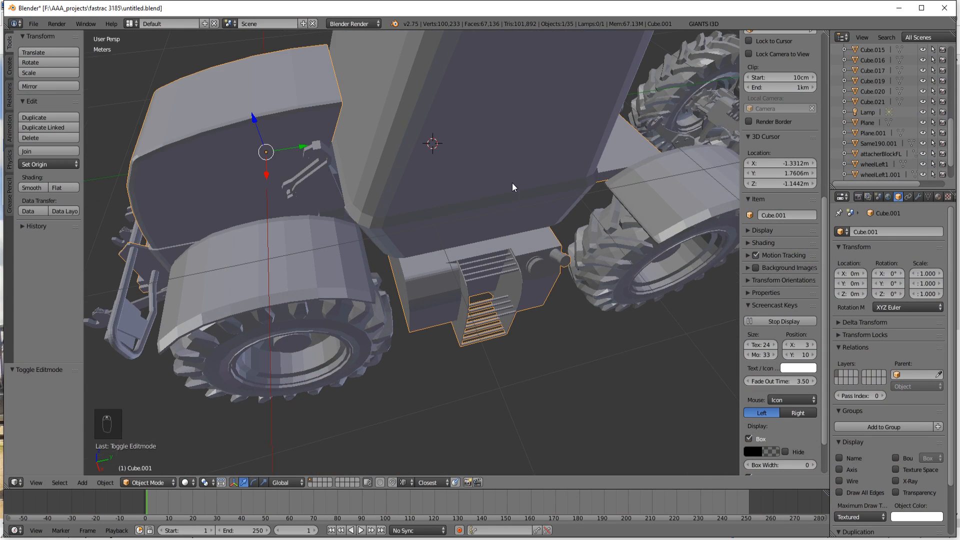
scroll(492, 145, down, 4)
right_click(471, 97)
key(Tab)
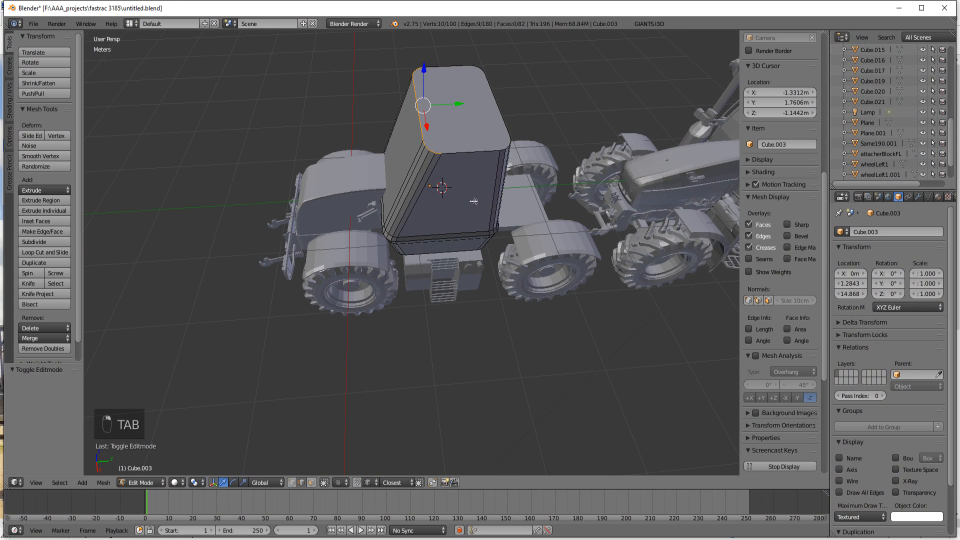
click(311, 482)
right_click(458, 101)
Step: Switch to paint.net and compare the cab roof's shape in the side-view reference photos
middle_drag(487, 295, 390, 395)
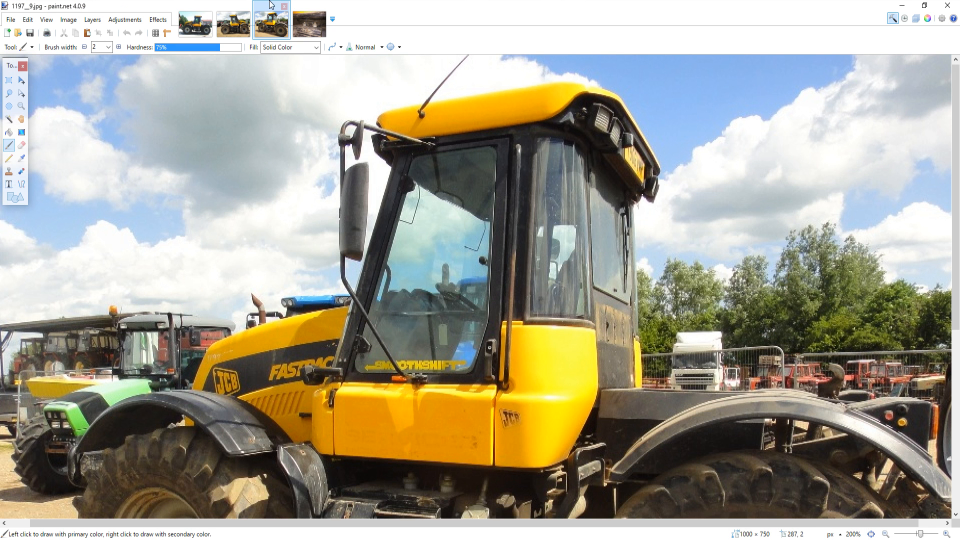
click(244, 29)
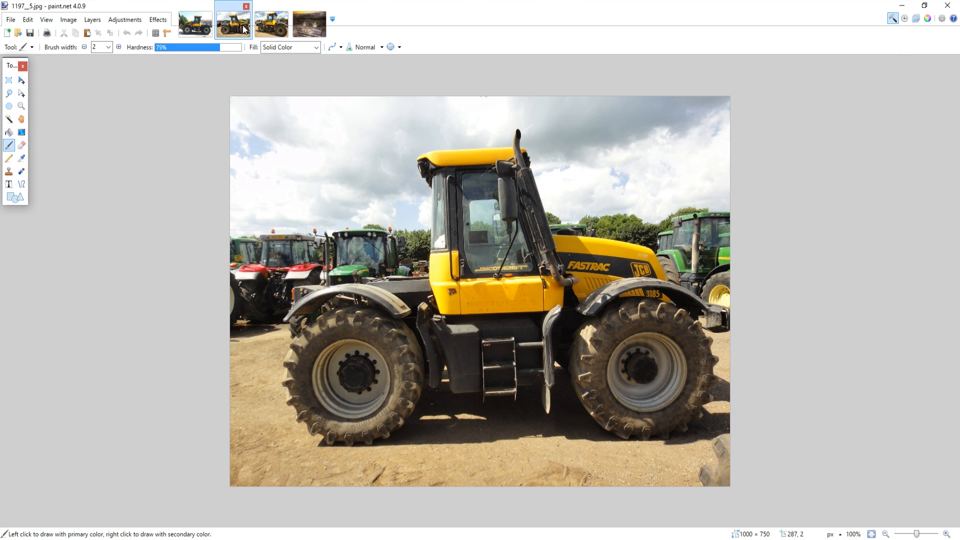
click(203, 29)
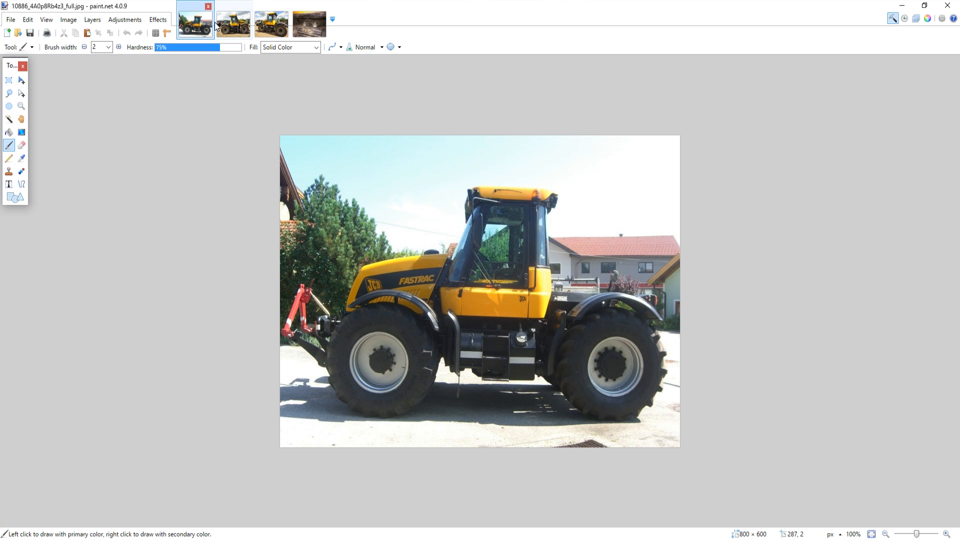
Step: Check the cab roof's overhang in the reference photo 1197__9.jpg and return to Blender
click(231, 25)
click(274, 28)
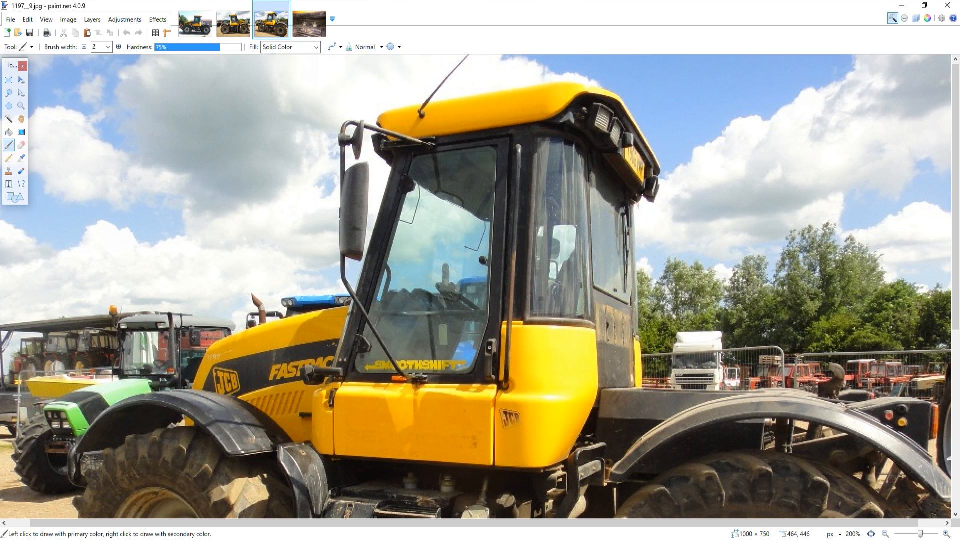
key(alt+Tab)
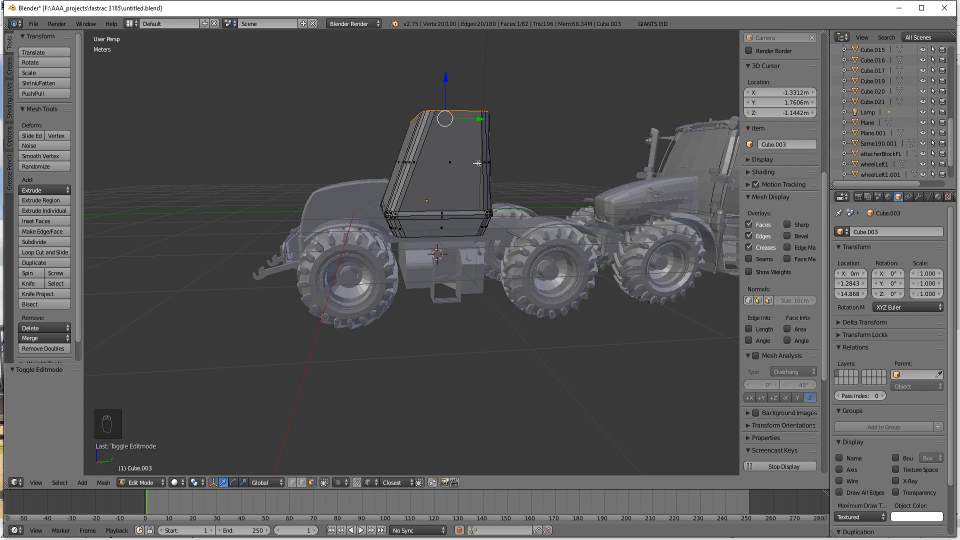
Step: Try extruding the roof face in place, scaling it by 1.152, and extruding it 13.023 cm upward along Z
mouse_move(477, 163)
middle_down()
mouse_move(477, 178)
mouse_move(460, 169)
middle_up()
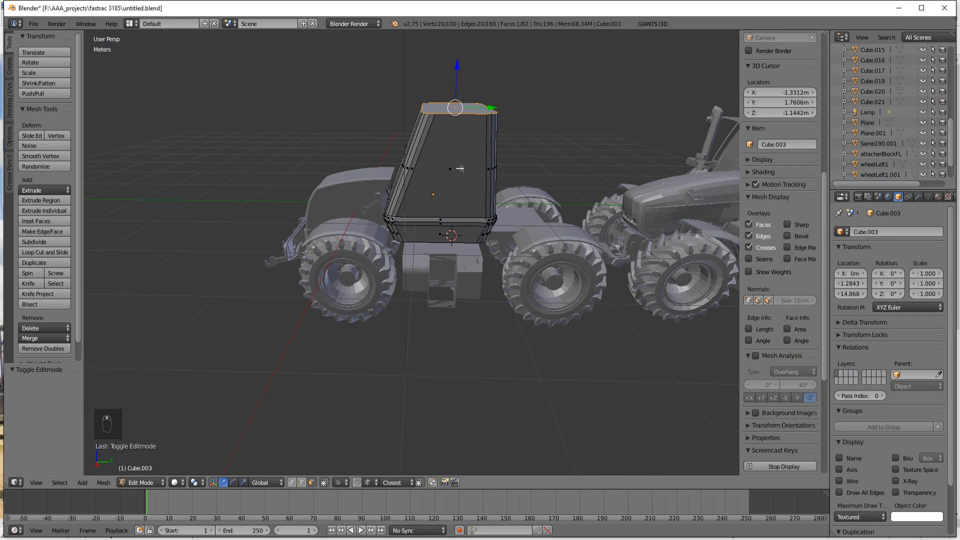
key(e)
right_click(460, 168)
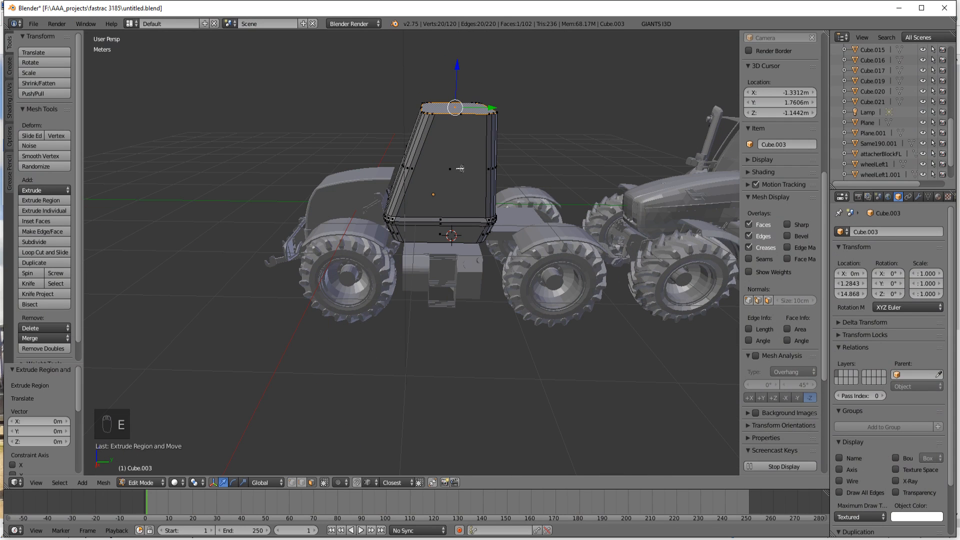
key(s)
click(473, 176)
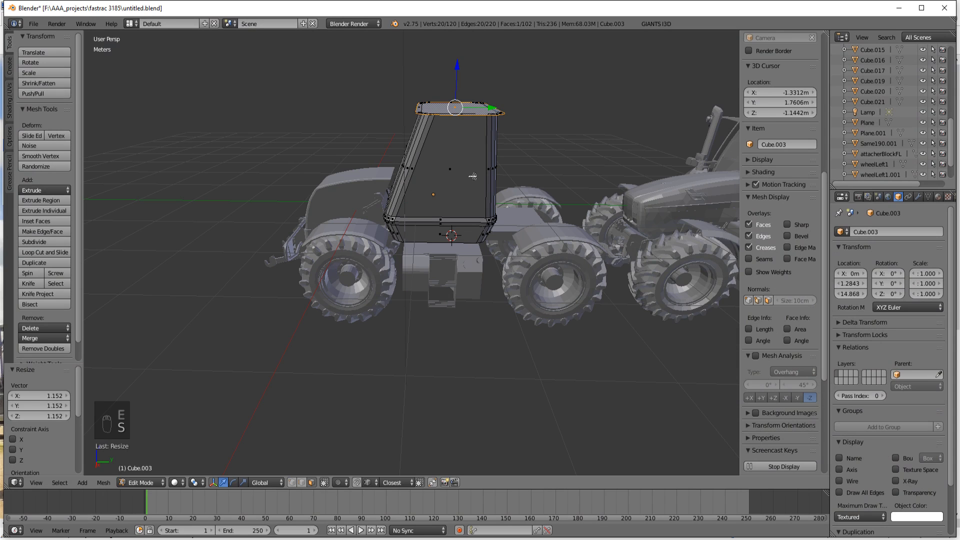
key(e)
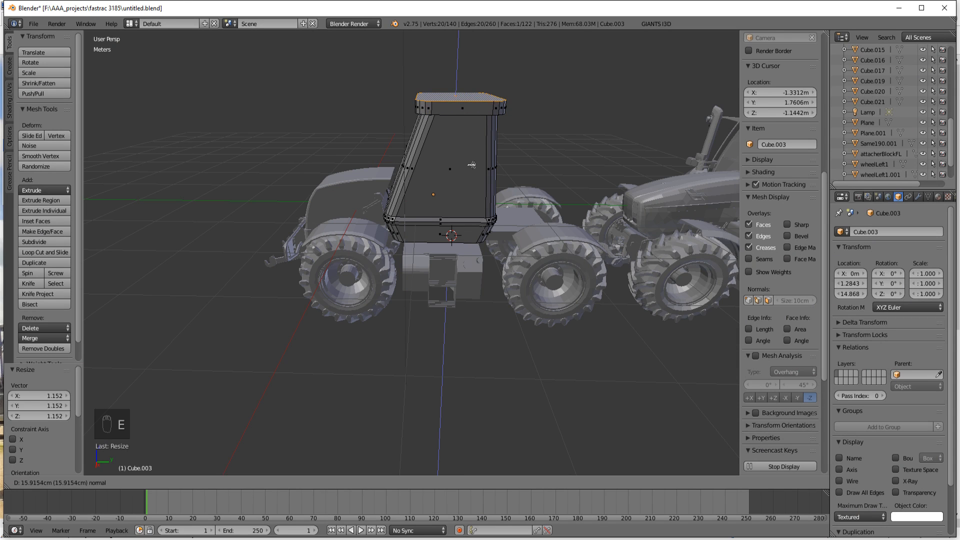
click(469, 167)
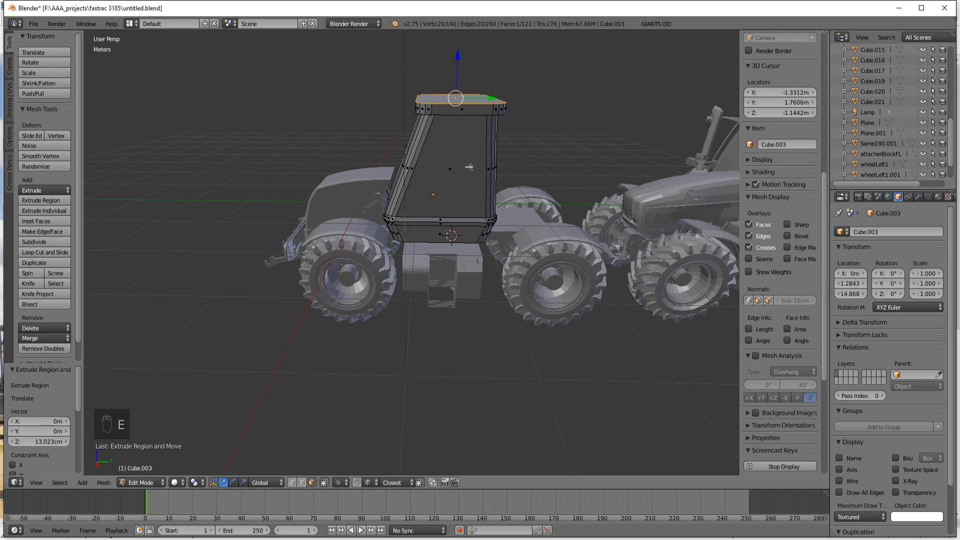
Step: Undo the roof's upward extrusion, scaling and in-place extrusion, back to the original flat roof face
middle_drag(480, 176, 334, 159)
scroll(345, 154, up, 3)
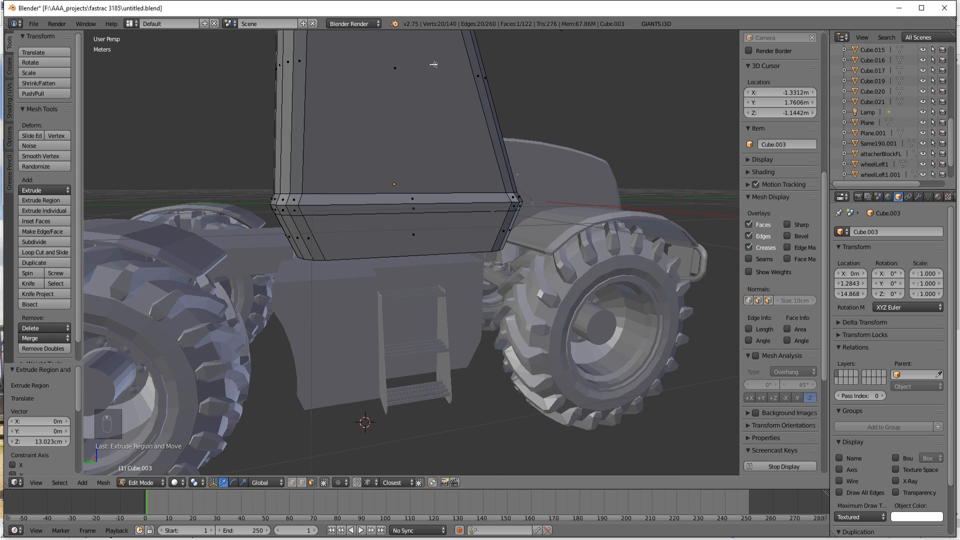
shift+middle_drag(433, 64, 412, 264)
middle_drag(413, 263, 453, 235)
scroll(436, 239, down, 5)
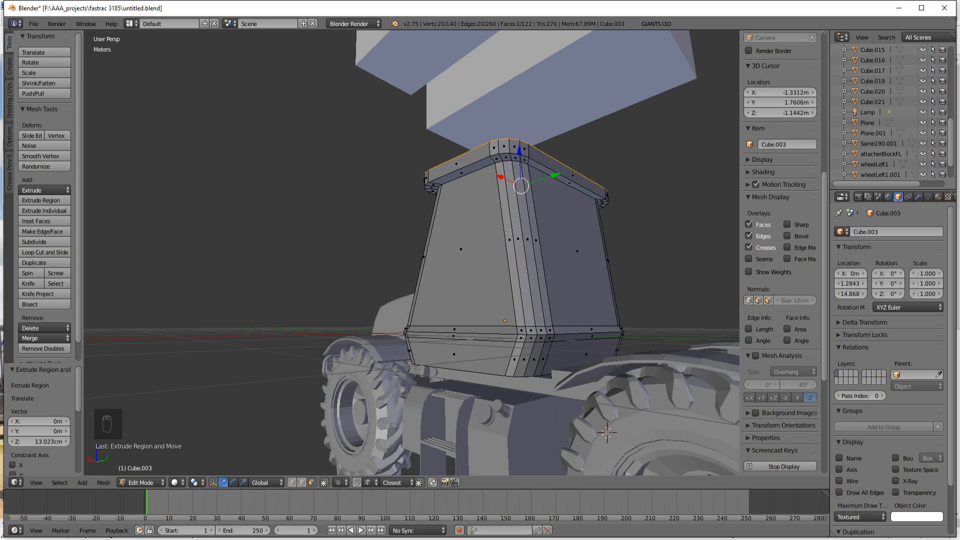
middle_drag(524, 313, 547, 297)
scroll(484, 315, up, 4)
scroll(547, 297, up, 2)
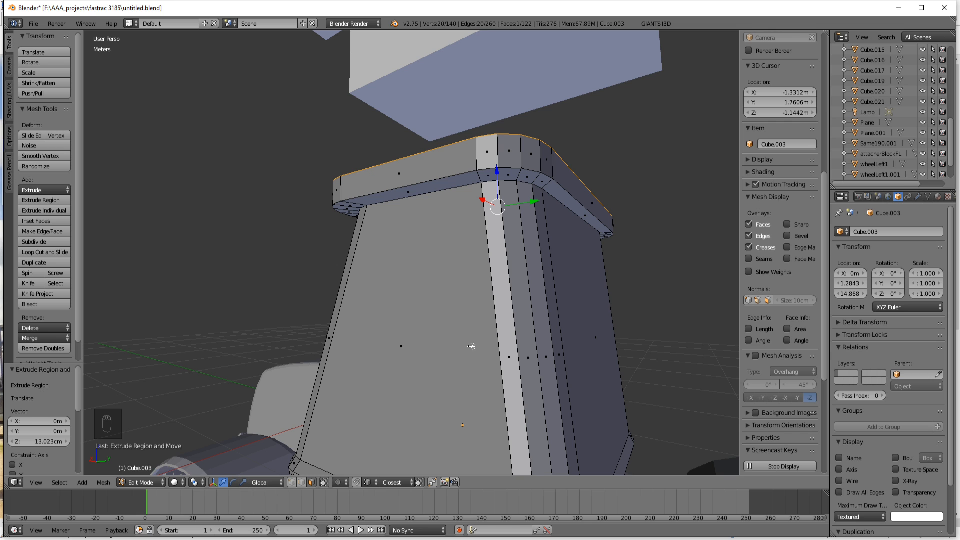
key(ctrl+z)
key(ctrl+z)
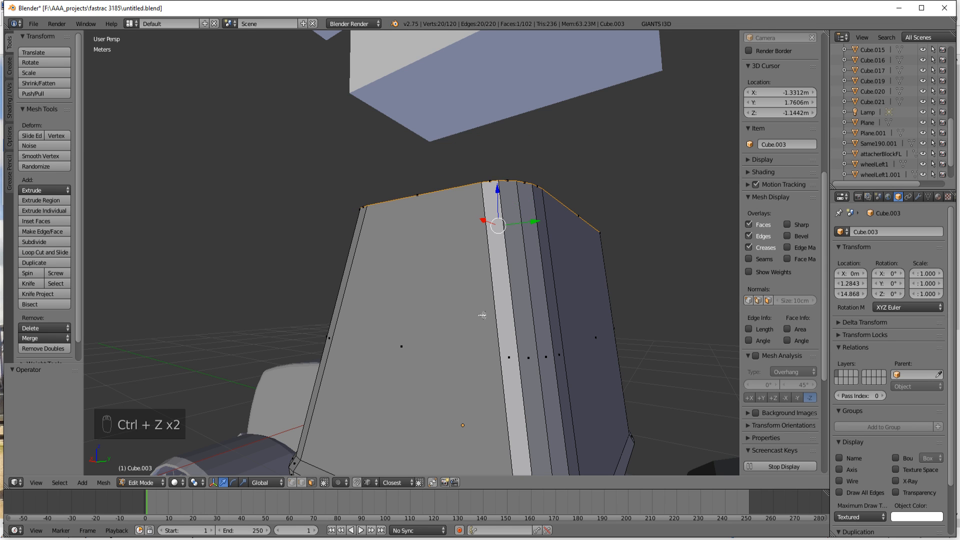
middle_drag(482, 315, 492, 343)
key(ctrl+z)
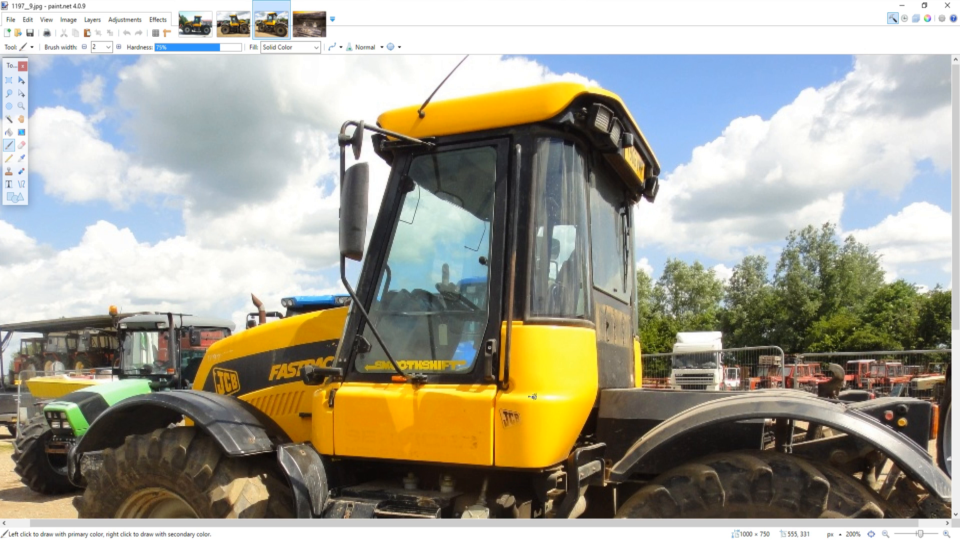
Step: Return to Blender, extrude the flat roof face in place and scale it by 1.069 to form an overhang
mouse_move(477, 539)
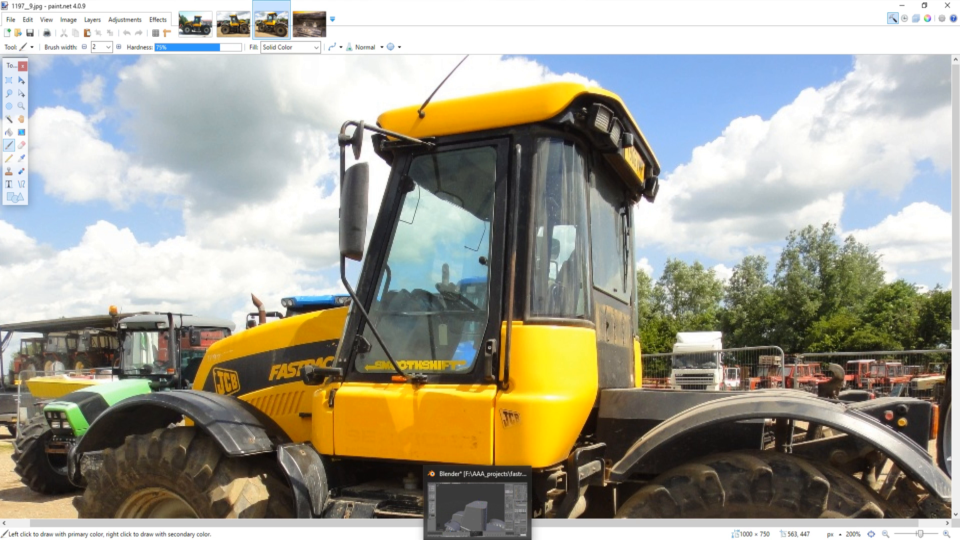
click(477, 505)
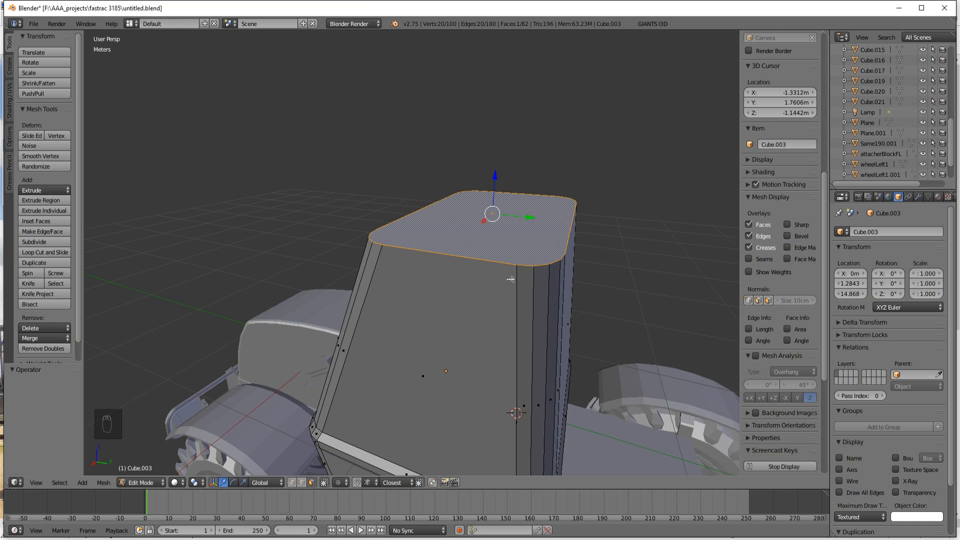
middle_drag(510, 279, 515, 311)
key(e)
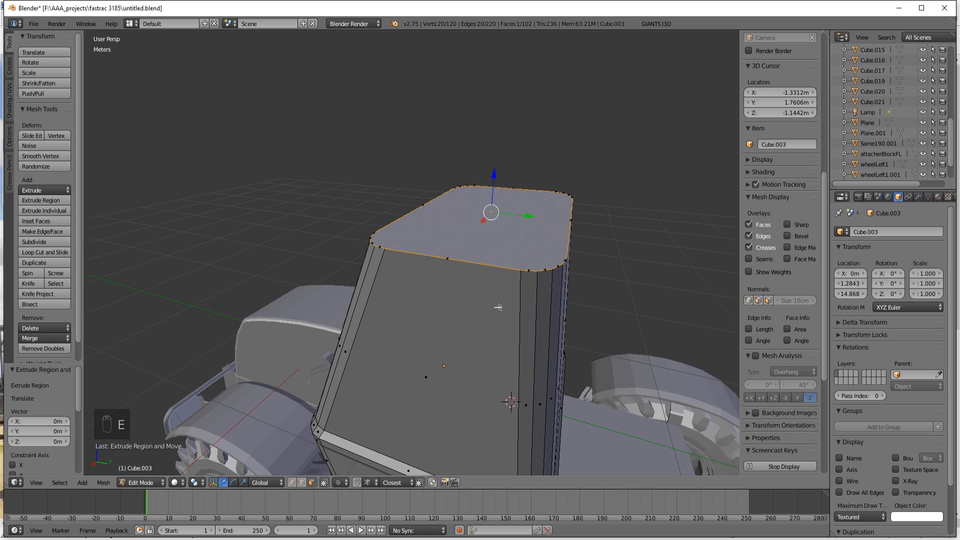
key(s)
click(510, 312)
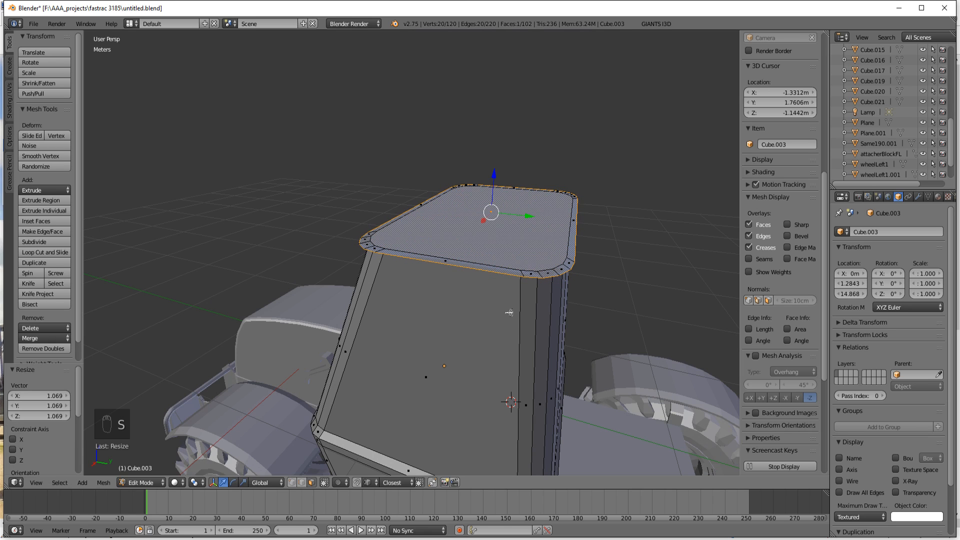
Step: Extrude the widened roof face 15.591 cm upward along Z to give the roof its thickness
key(e)
click(506, 289)
middle_drag(506, 289, 483, 314)
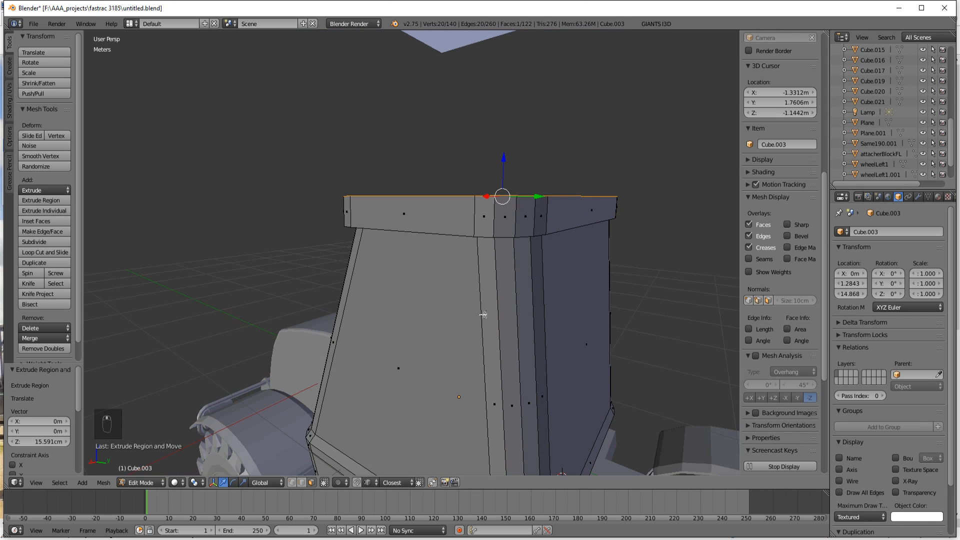
scroll(483, 315, up, 2)
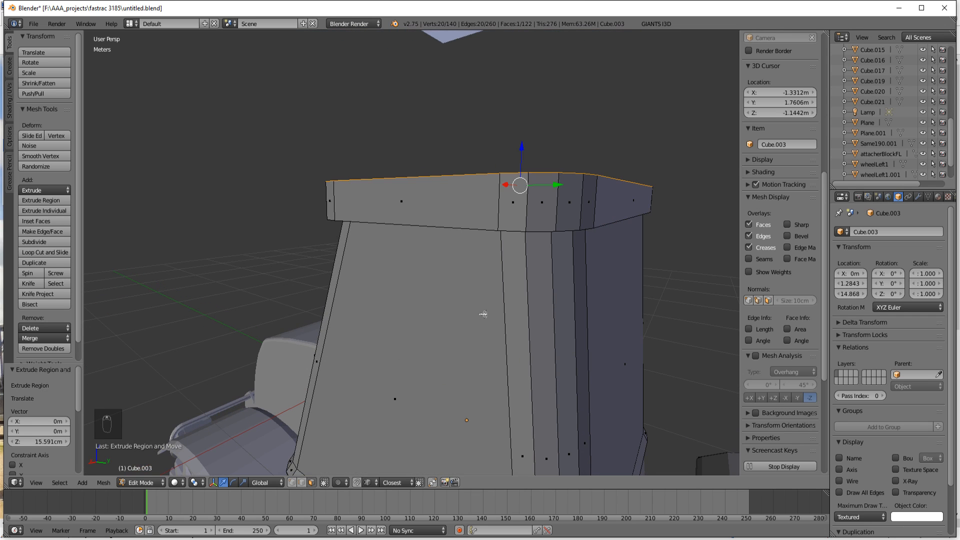
mouse_move(512, 308)
middle_down()
mouse_move(503, 259)
mouse_move(441, 280)
mouse_move(469, 302)
mouse_move(525, 319)
mouse_move(529, 335)
mouse_move(528, 315)
middle_up()
scroll(441, 280, down, 5)
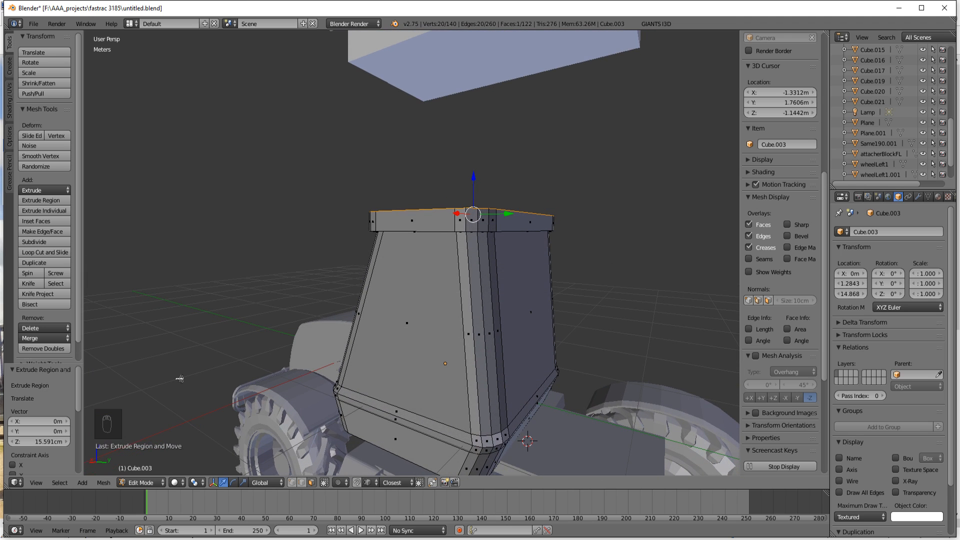
key(shift+a)
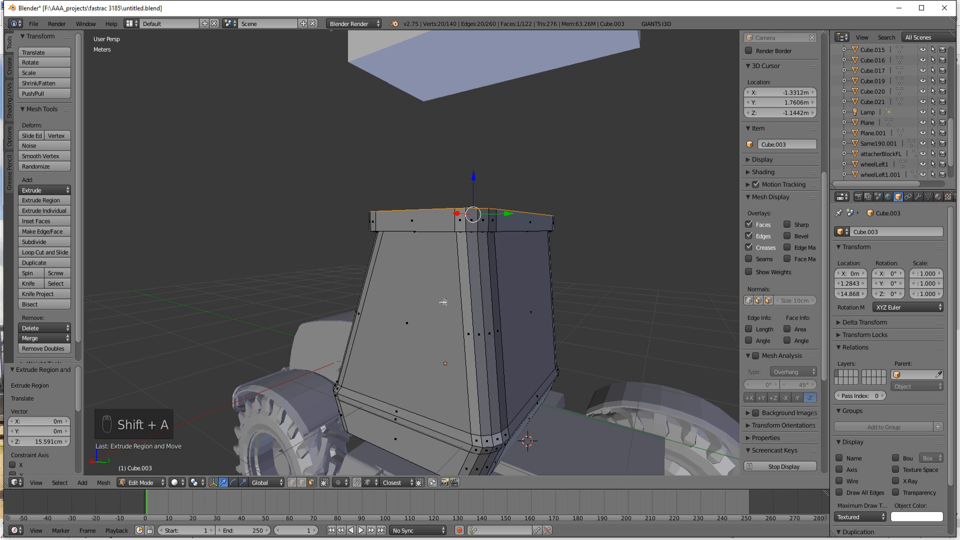
Step: Duplicate the roof's top face 32.882 cm up along Z and extrude the copy 10.896 cm
middle_drag(443, 302, 447, 331)
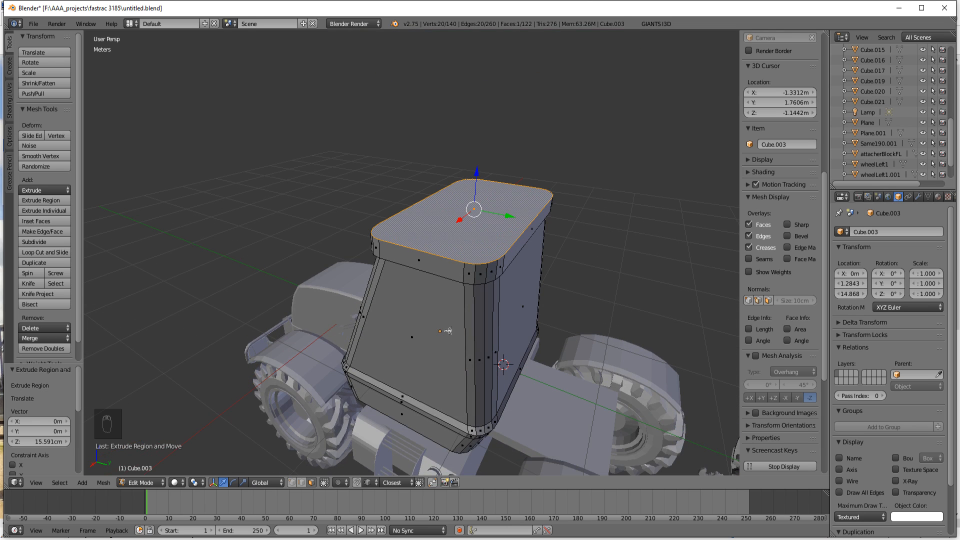
key(shift+d)
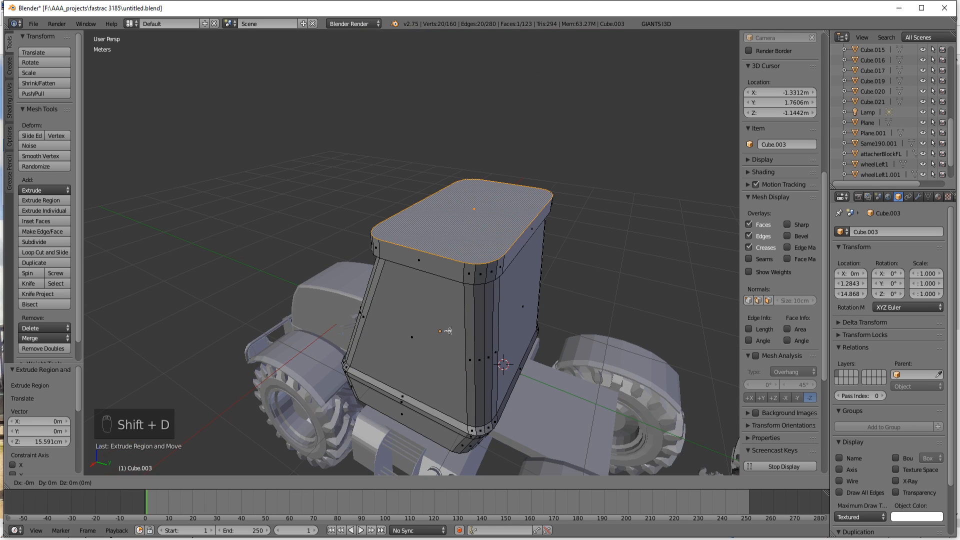
key(z)
click(443, 301)
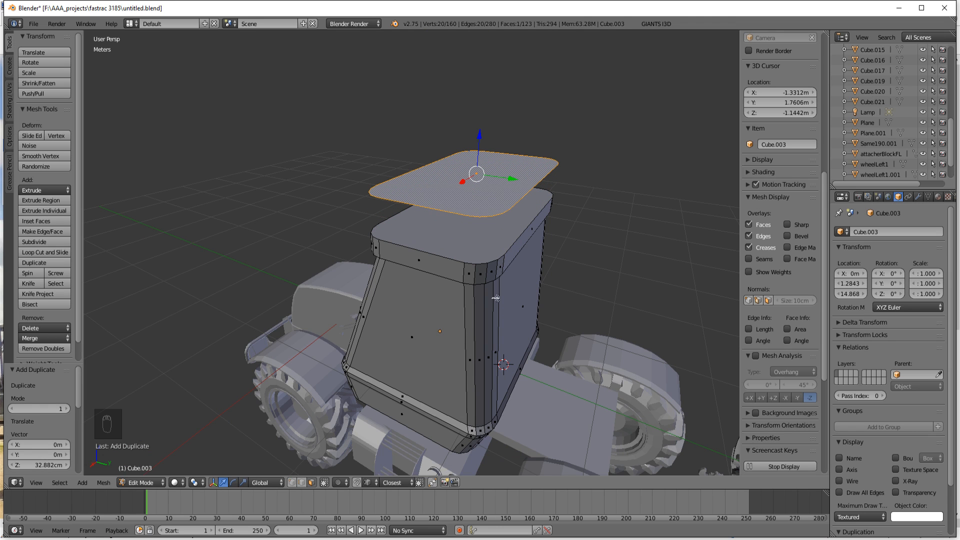
key(e)
click(492, 283)
middle_drag(515, 305, 465, 267)
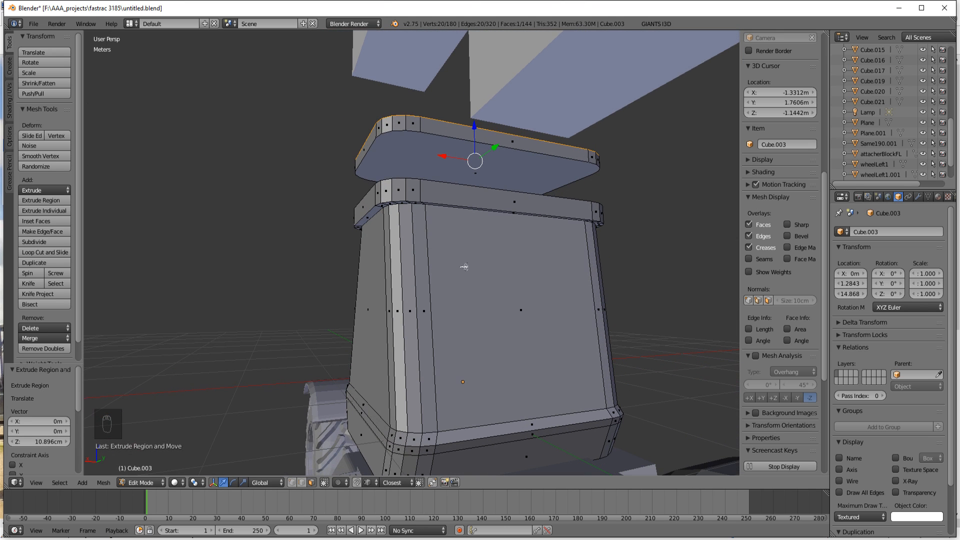
key(ctrl+r)
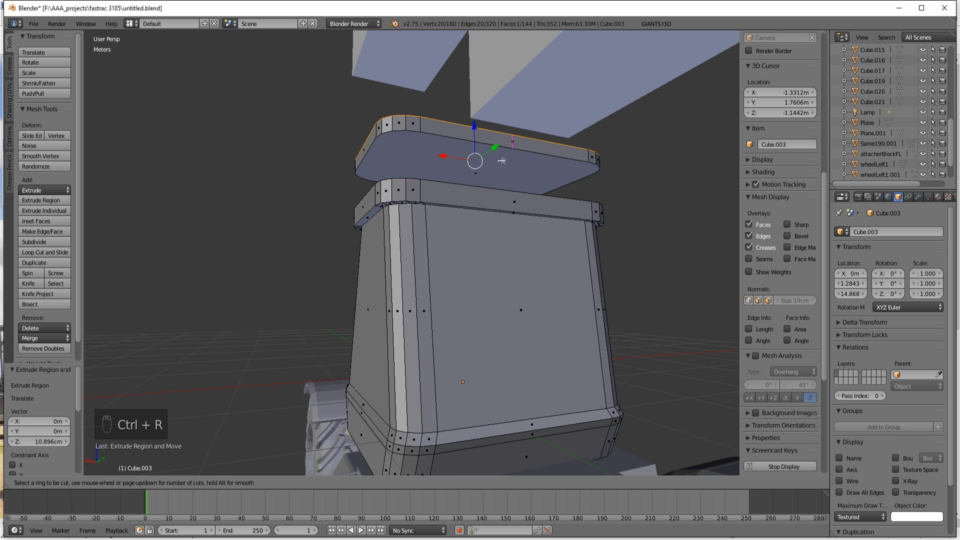
right_click(501, 146)
middle_drag(501, 147, 469, 212)
right_click(488, 217)
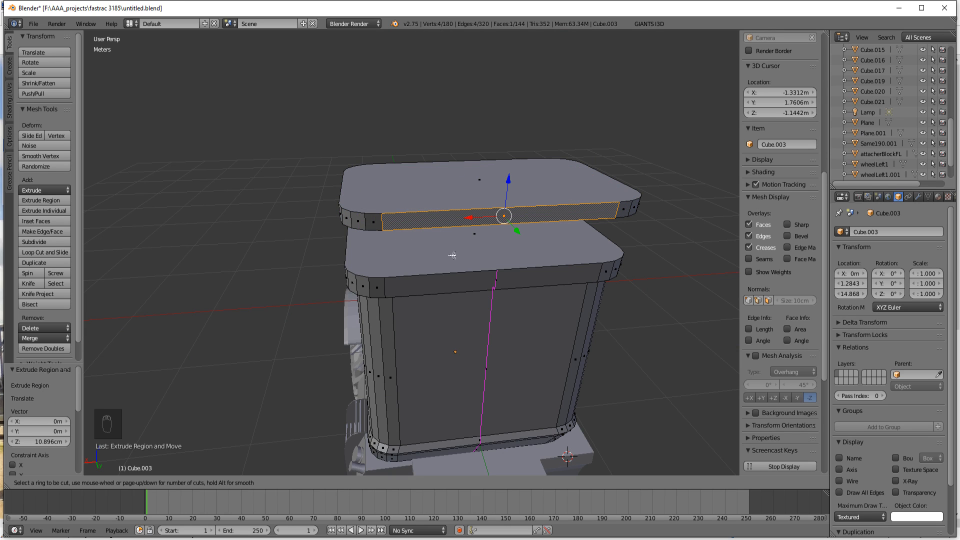
key(Escape)
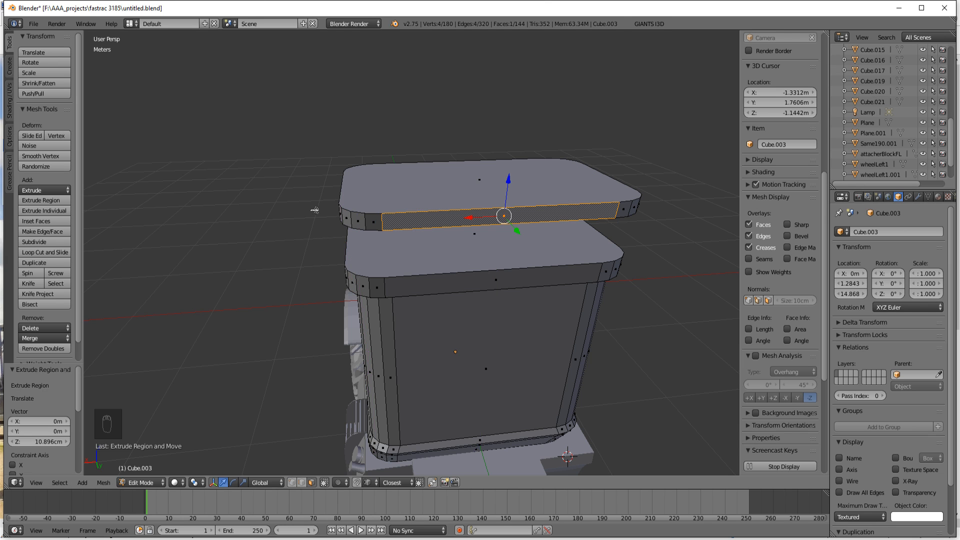
Step: Undo the extrusion of the duplicated roof face and delete the duplicate's vertices
middle_drag(447, 253, 478, 220)
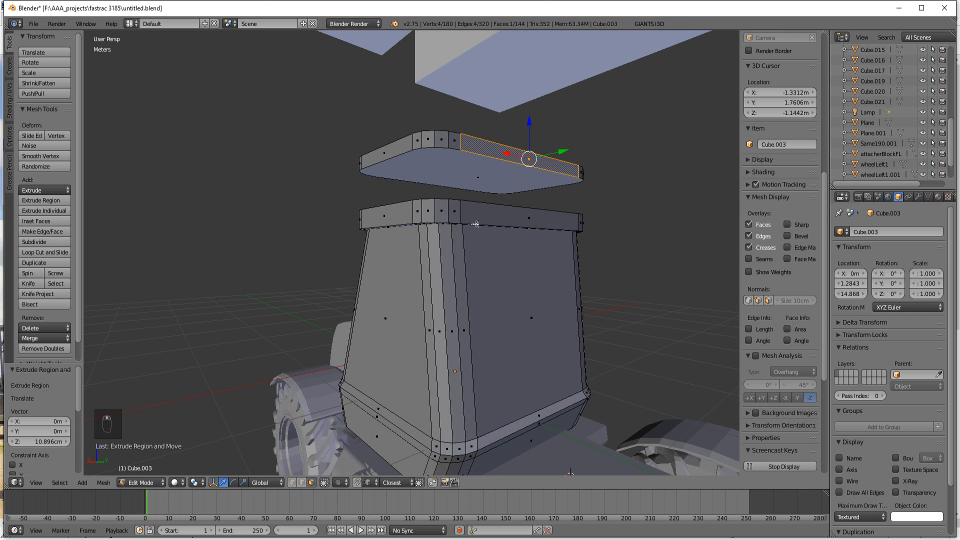
key(ctrl+z)
key(ctrl+z)
key(ctrl+z)
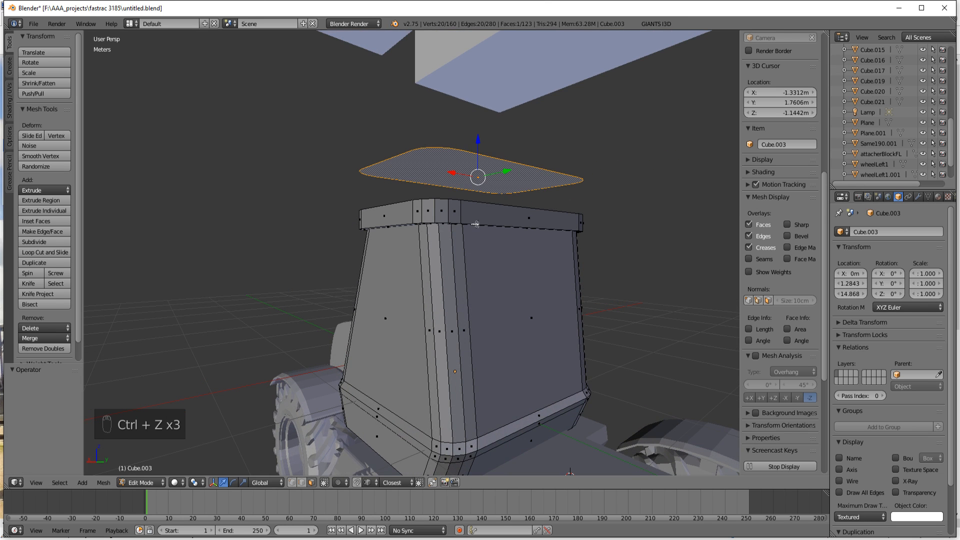
key(Delete)
click(475, 224)
Step: Add a single horizontal loop cut around the roof rim near the middle of its height
scroll(780, 300, down, 5)
middle_drag(495, 245, 532, 308)
middle_drag(396, 378, 311, 311)
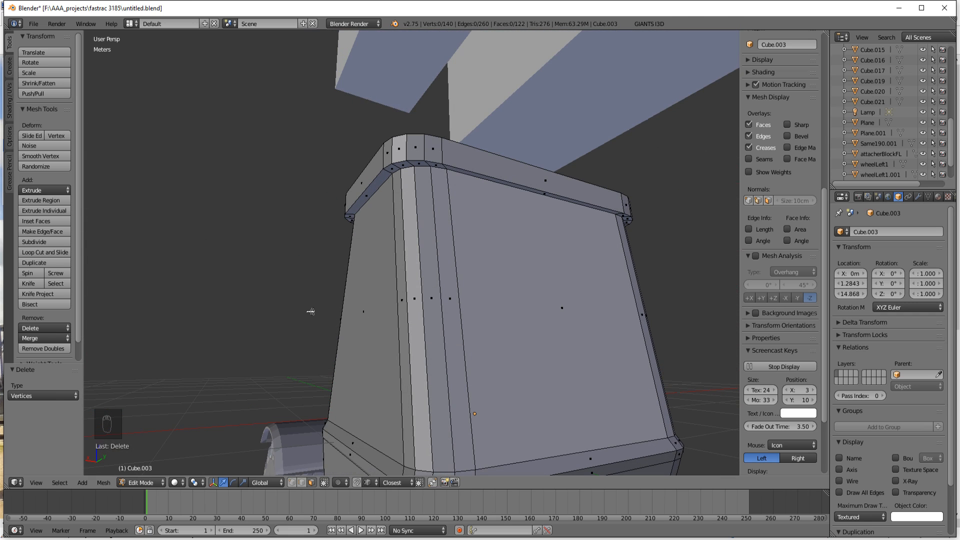
middle_drag(321, 312, 355, 316)
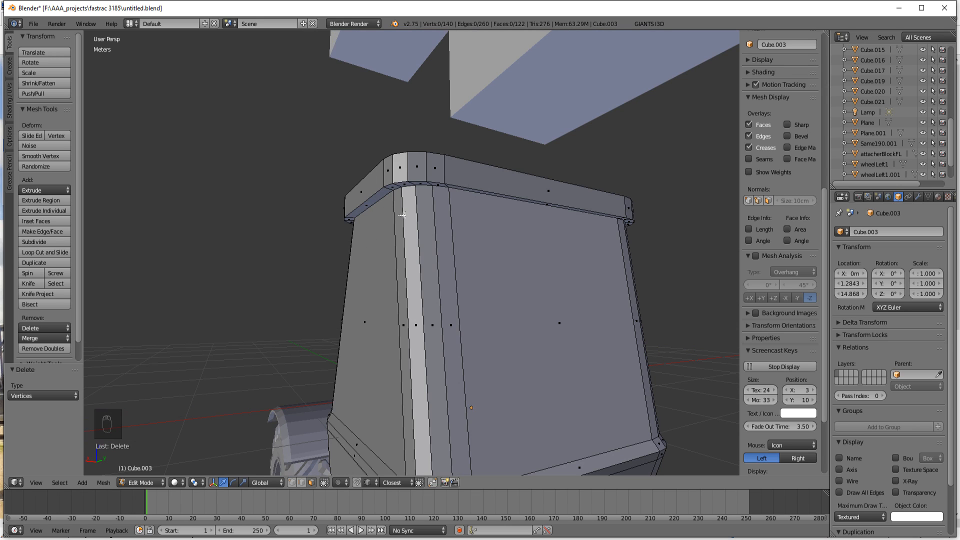
key(ctrl+r)
click(417, 167)
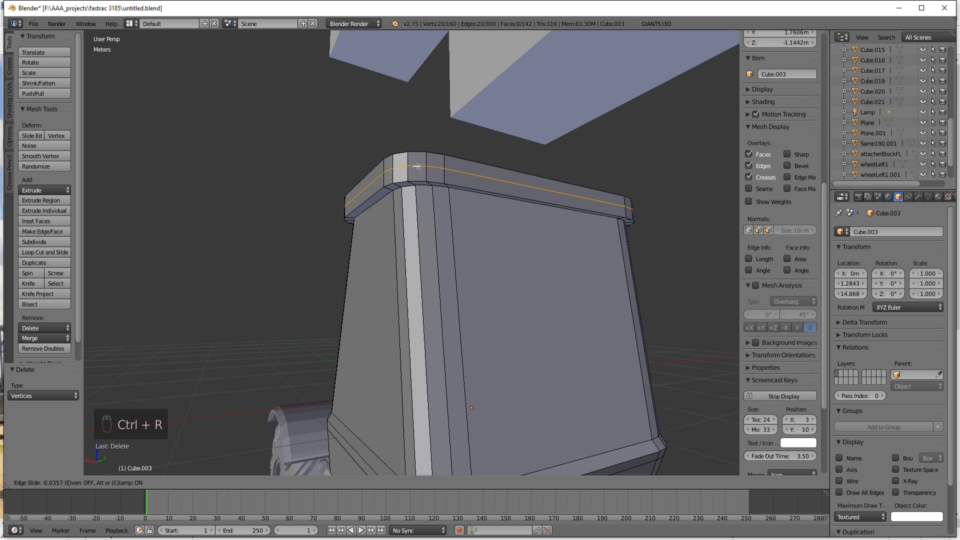
click(417, 167)
Step: Select the upper ring of side faces on the roof rim using face selection
middle_drag(419, 209, 478, 229)
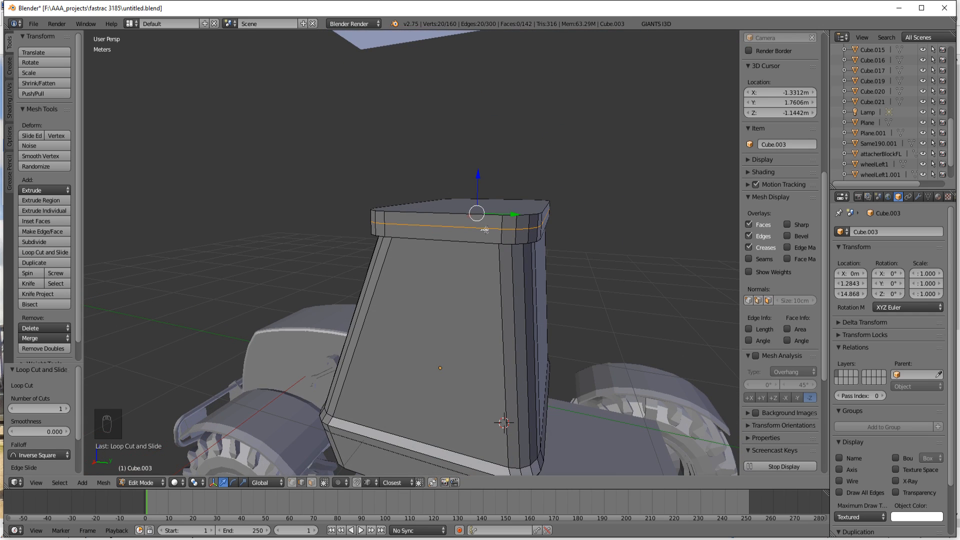
click(309, 484)
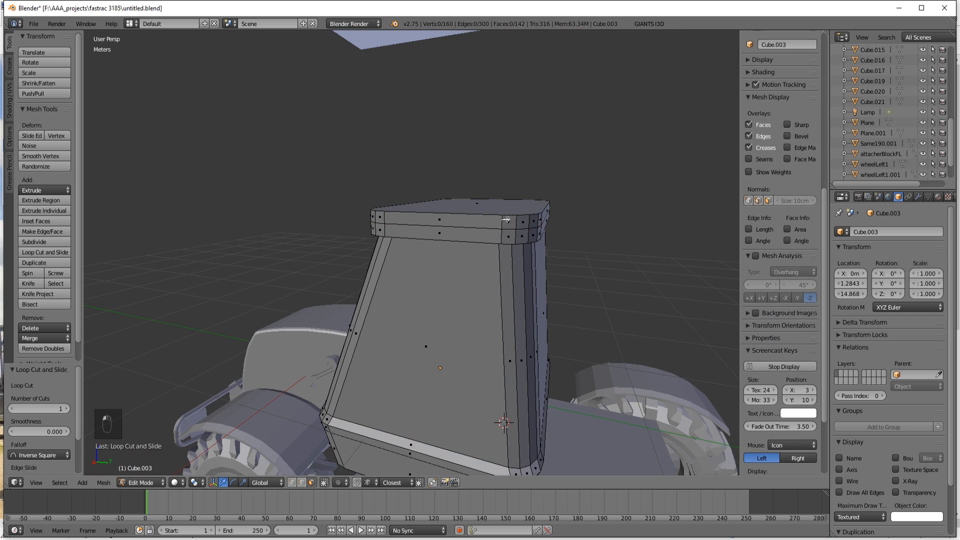
alt+right_click(506, 220)
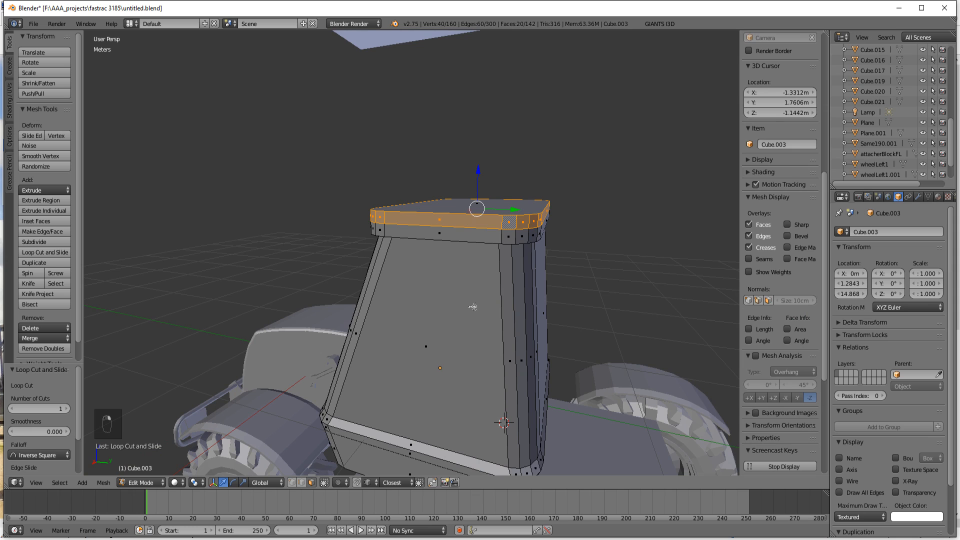
Step: Extrude the roof rim's upper ring of side faces in place and scale it outward uniformly by 1.059
middle_drag(472, 307, 446, 284)
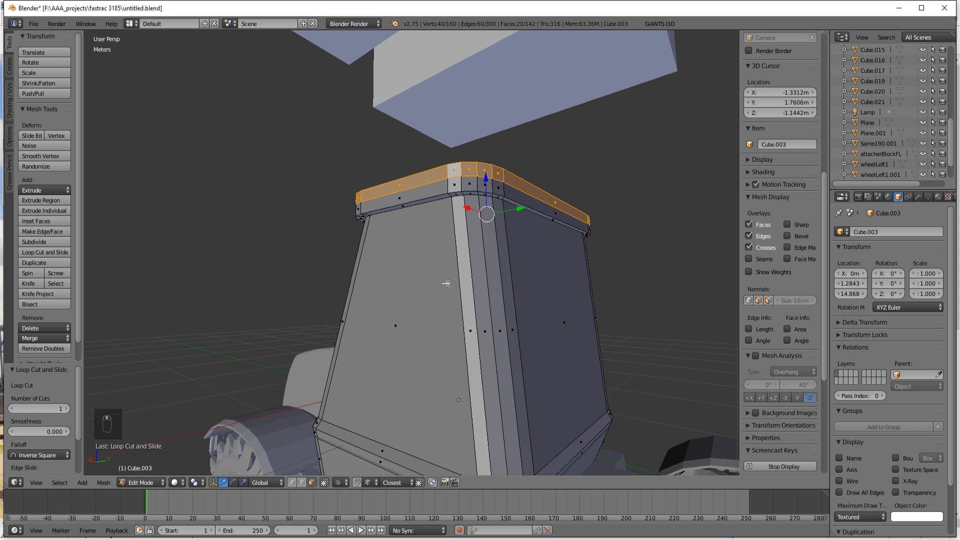
key(e)
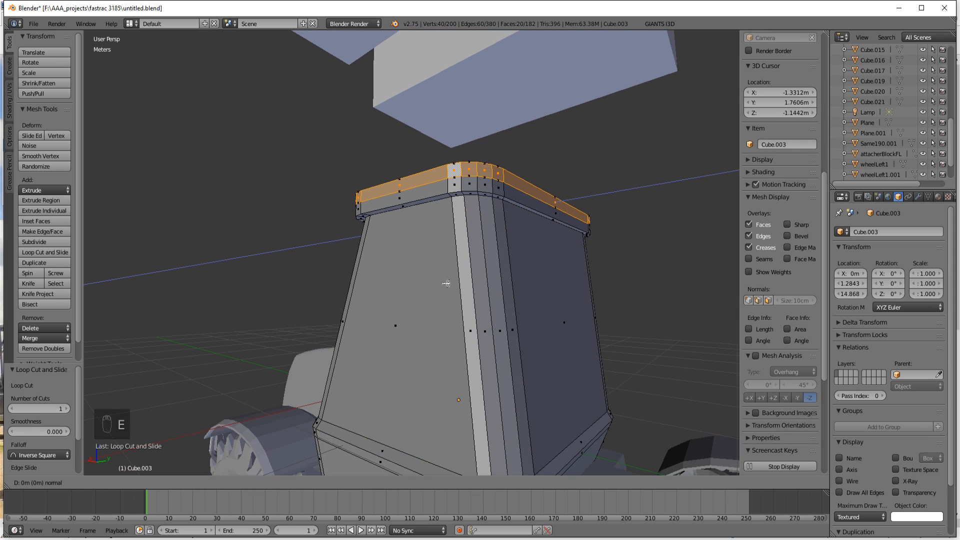
right_click(446, 283)
key(s)
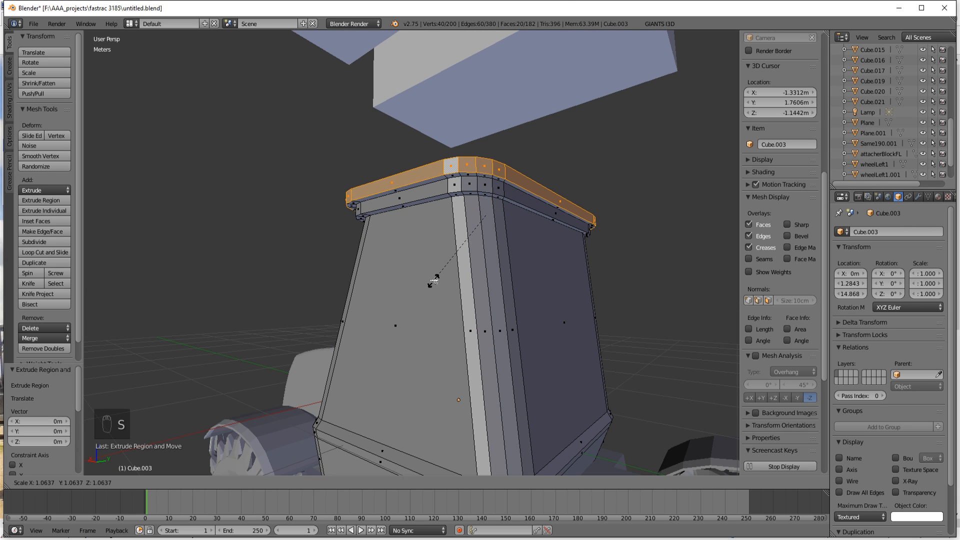
click(434, 281)
Step: Select the three underside faces along one side of the upper rim and extrude them about 5.037 cm downward
middle_drag(434, 281, 432, 198)
right_click(400, 93)
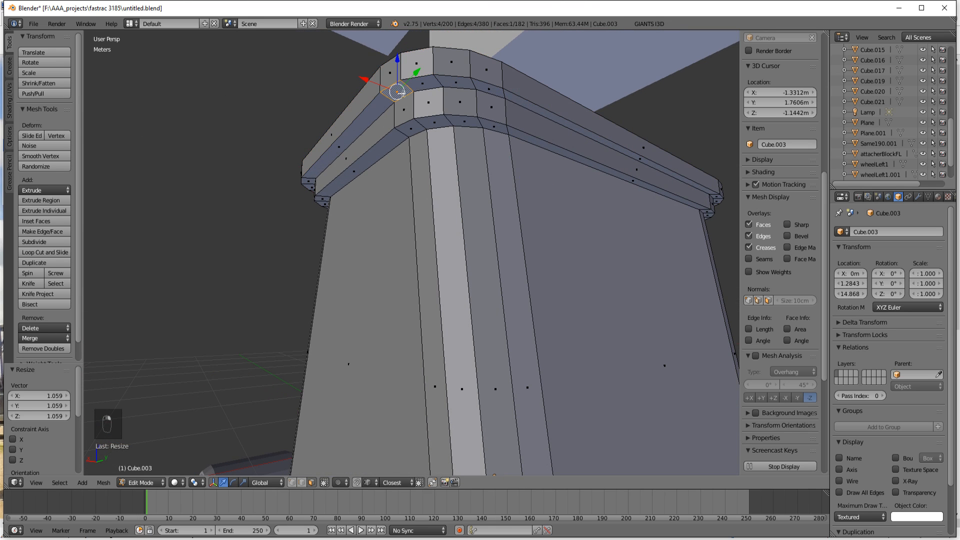
shift+right_click(371, 117)
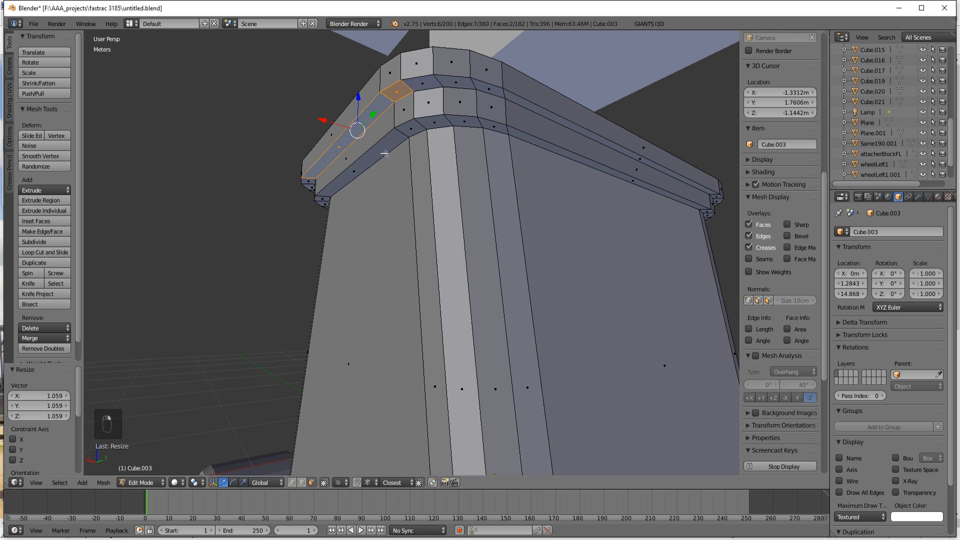
middle_drag(385, 154, 434, 205)
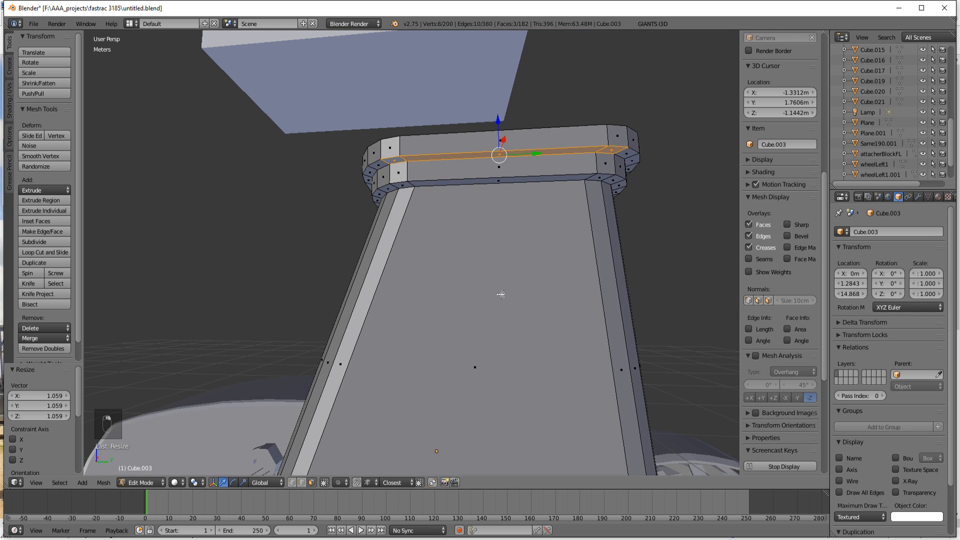
middle_drag(500, 294, 475, 286)
key(e)
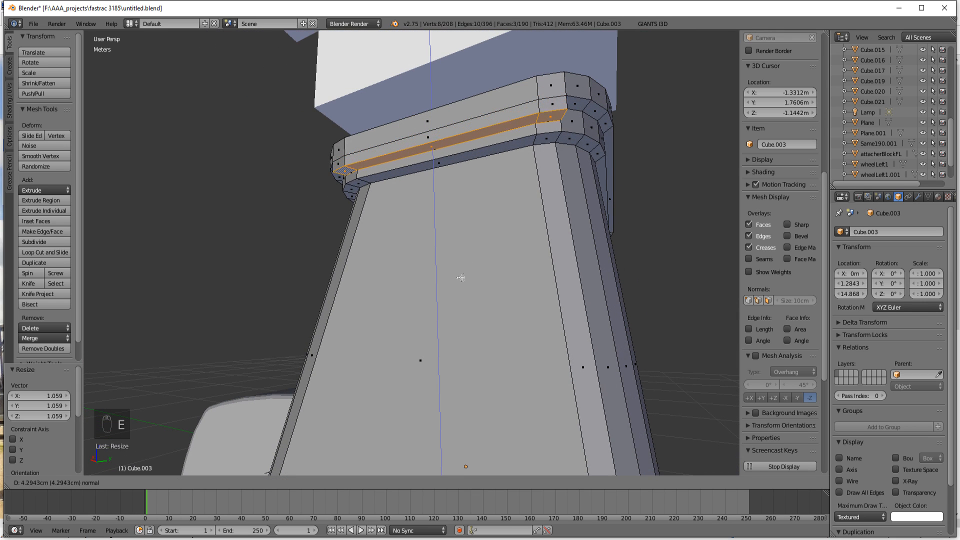
click(459, 279)
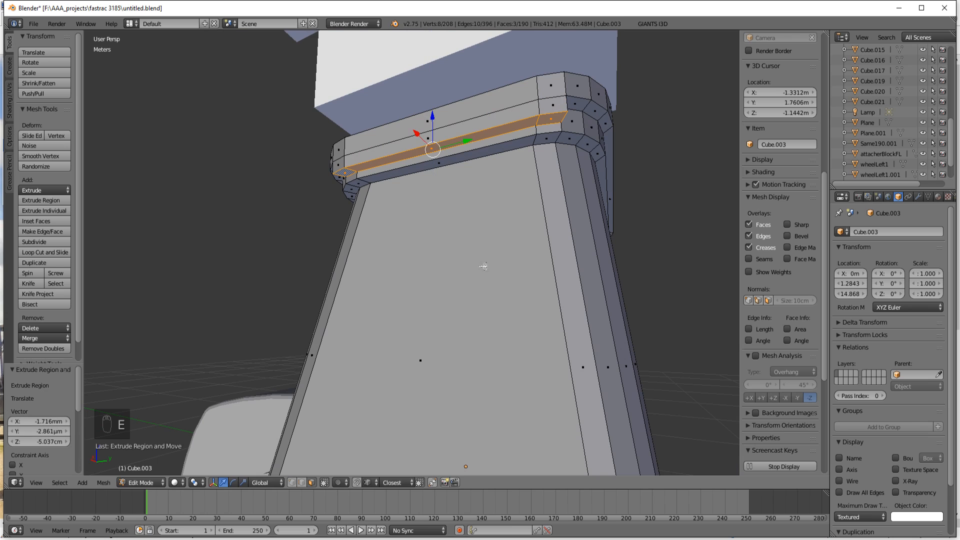
middle_drag(459, 279, 459, 276)
Step: Using edge selection, select the end edges of the extruded strip and shift them upward, 1.714 cm along Y, and -1.144 cm along Z
right_click(423, 133)
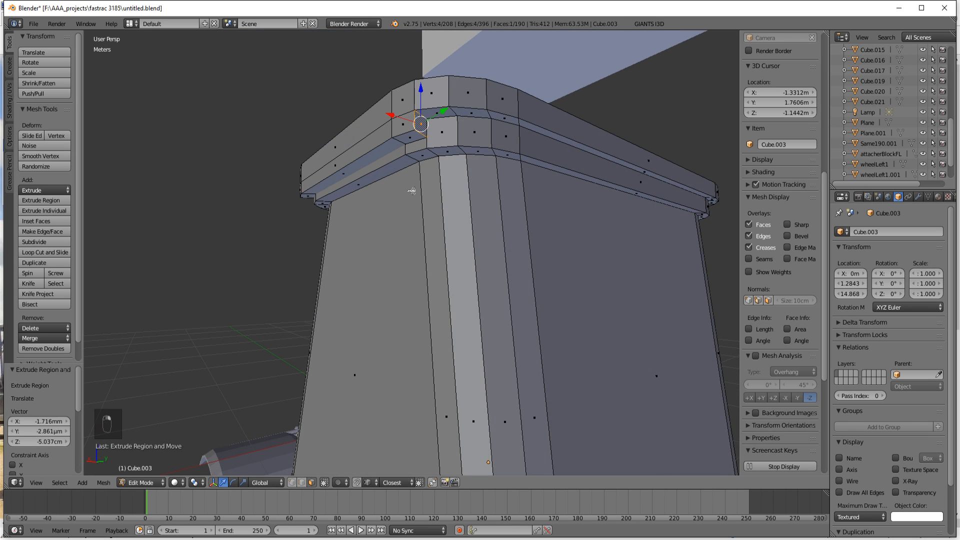
click(301, 482)
right_click(421, 134)
middle_drag(436, 312, 546, 285)
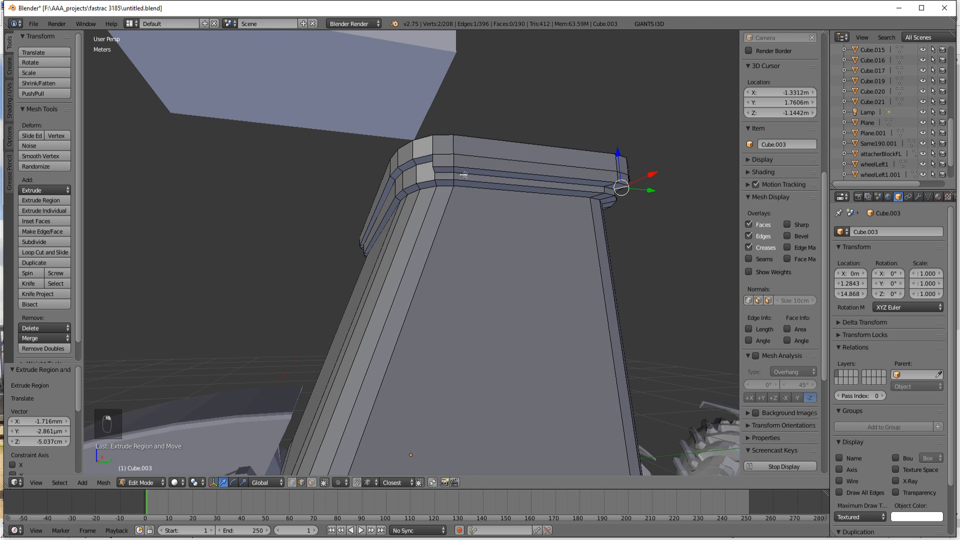
shift+right_click(445, 177)
drag(533, 146, 533, 139)
drag(566, 176, 570, 176)
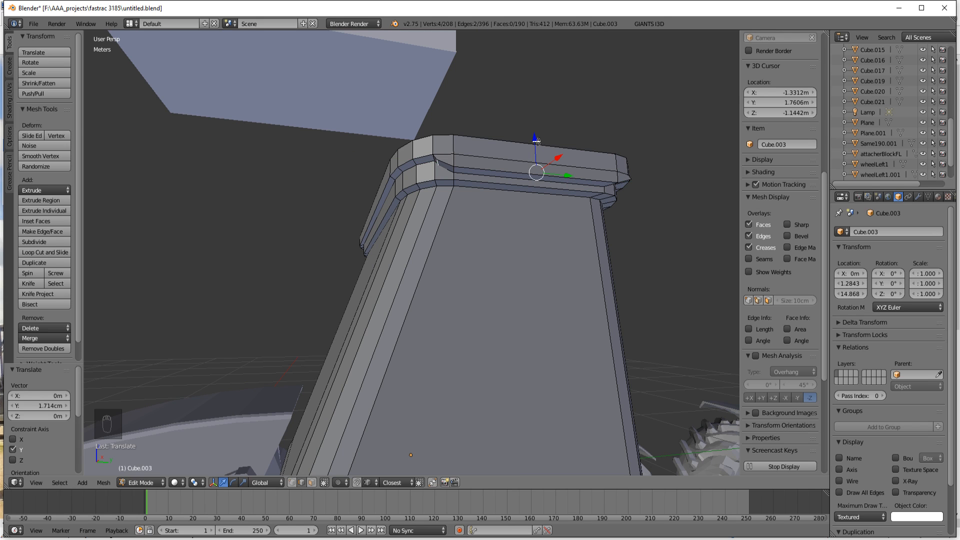
drag(536, 141, 536, 145)
Step: Select the single end edge of the extruded strip at the roof corner and move it -4.039 cm along Y
middle_drag(493, 221, 510, 199)
right_click(474, 150)
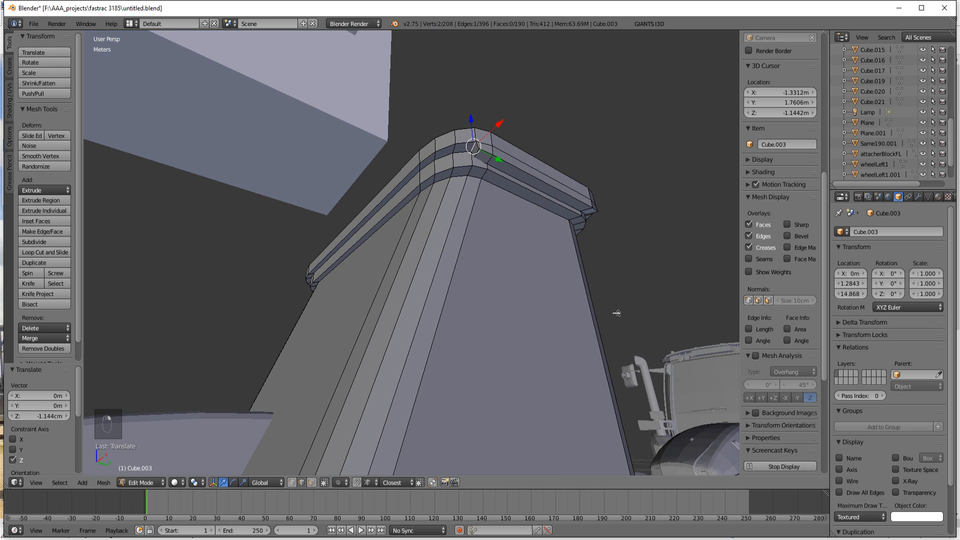
middle_drag(617, 313, 510, 307)
middle_drag(485, 222, 439, 177)
shift+right_click(403, 140)
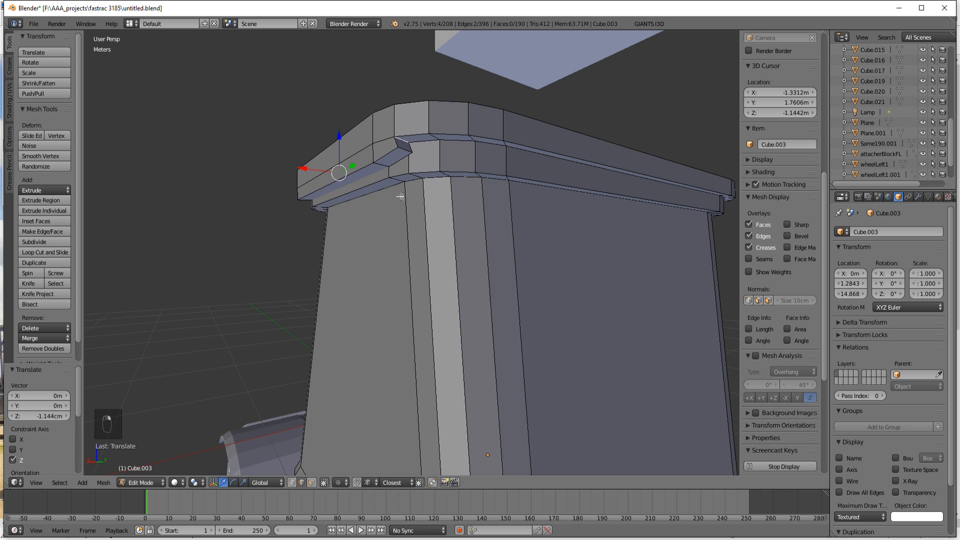
middle_drag(366, 215, 419, 142)
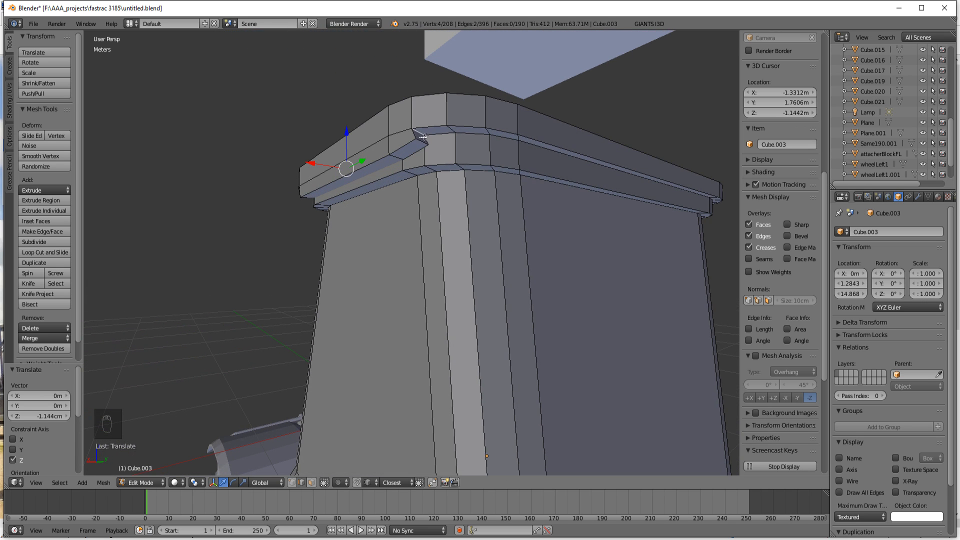
right_click(422, 137)
middle_drag(433, 223, 451, 220)
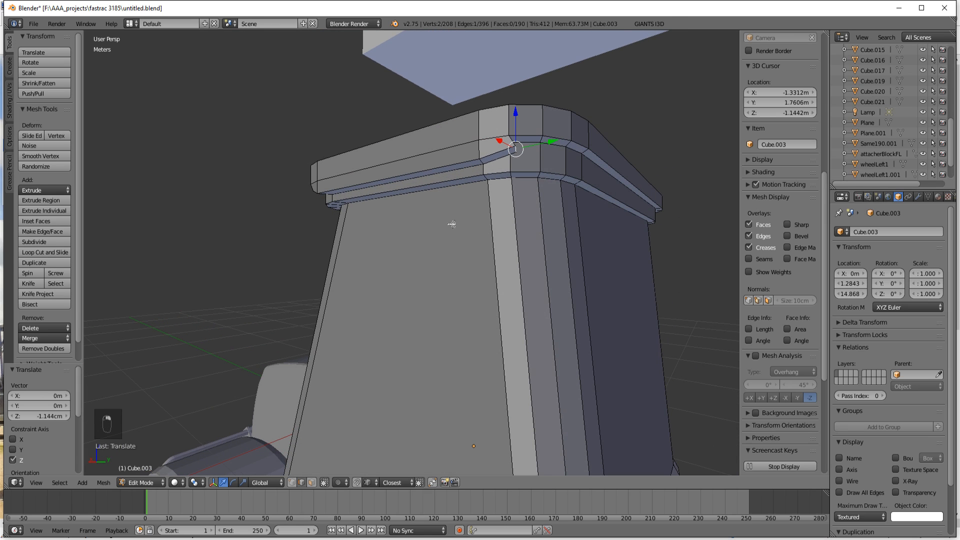
key(g)
key(y)
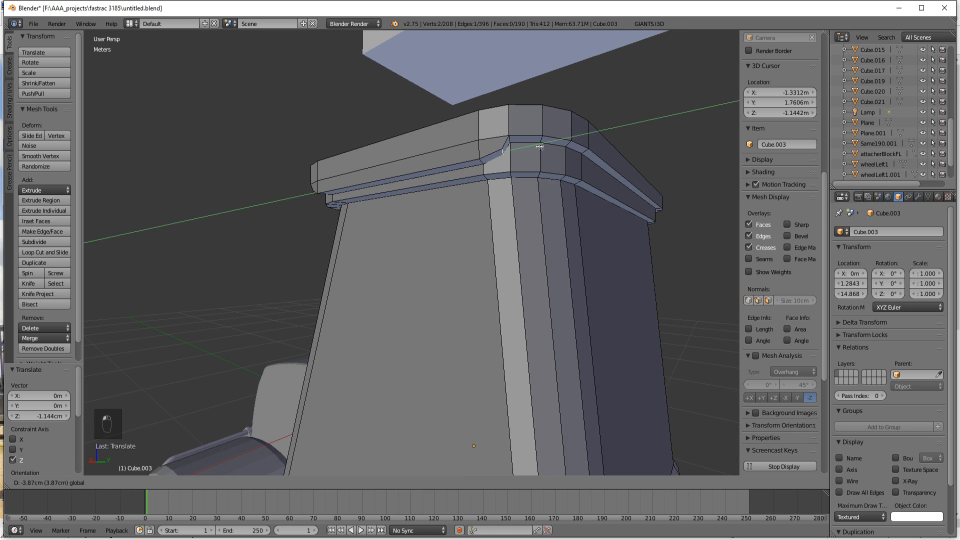
click(518, 143)
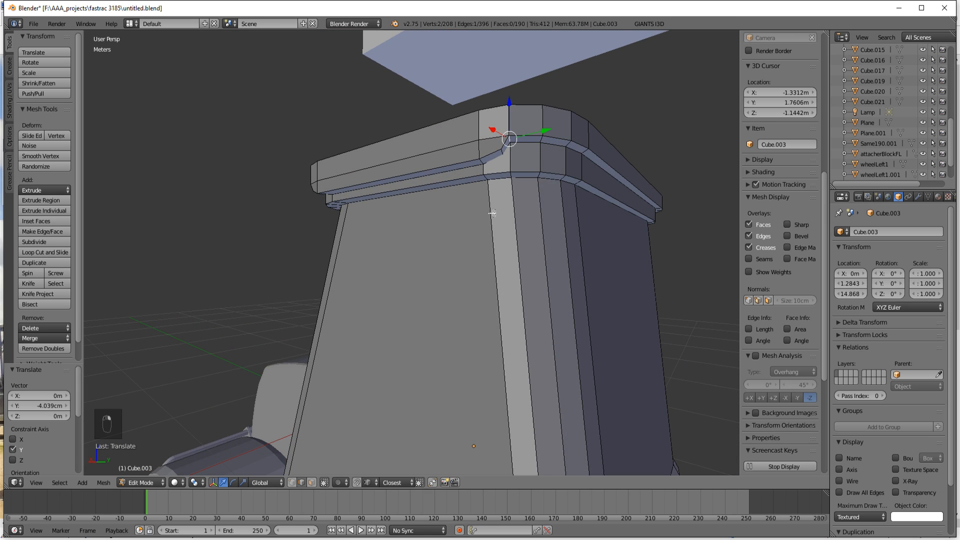
Step: Select both end edges of the extruded strip, scale them by 1.023 along Y, and lower them 9.464 mm along Z
middle_drag(493, 208, 475, 175)
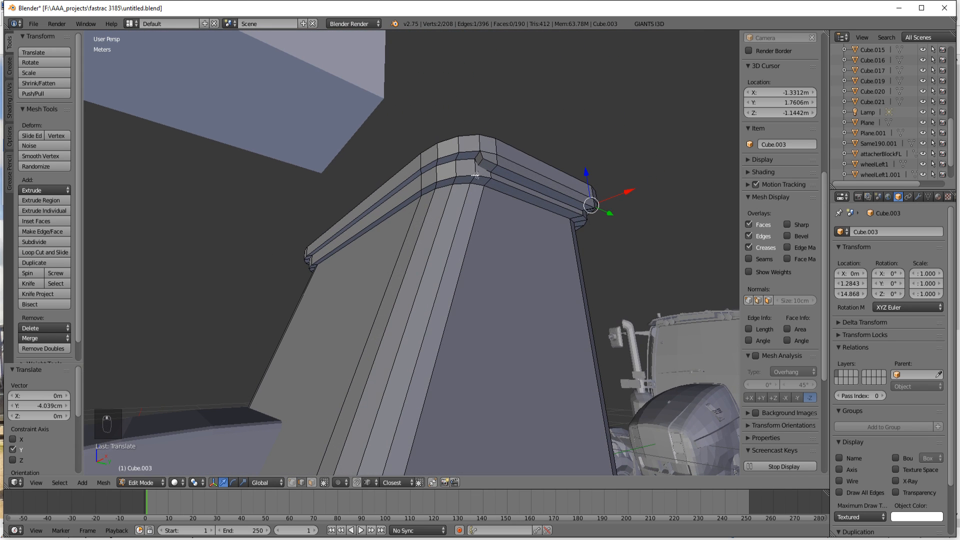
shift+right_click(479, 154)
middle_drag(487, 234, 468, 241)
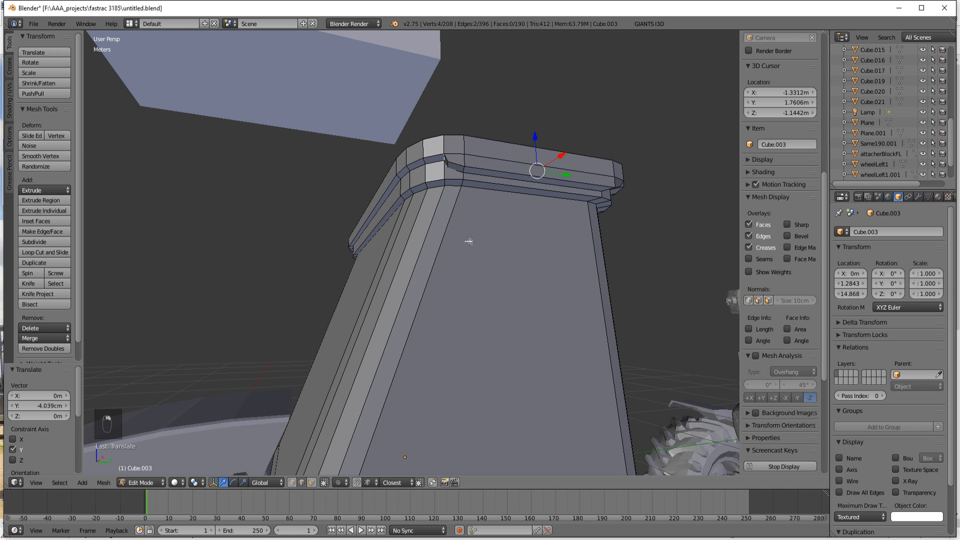
key(s)
key(y)
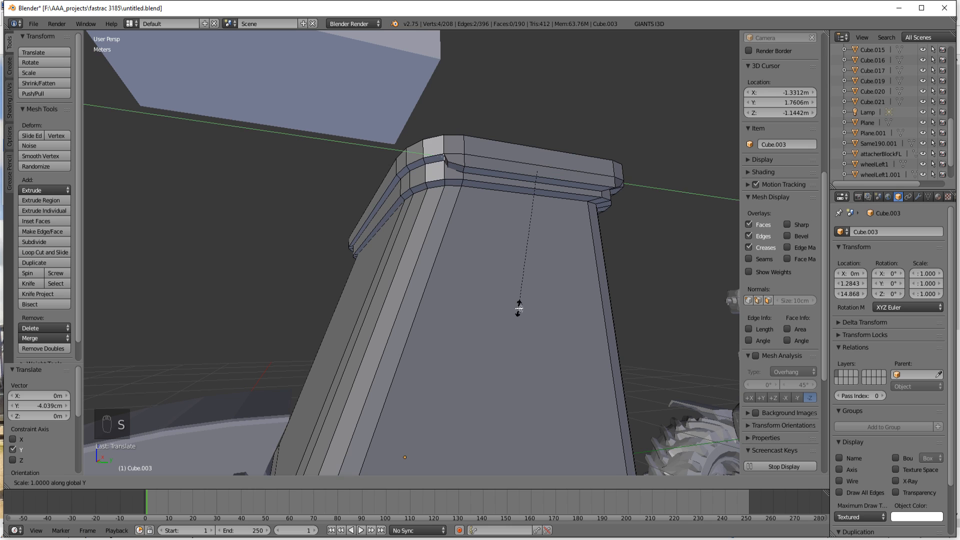
click(515, 310)
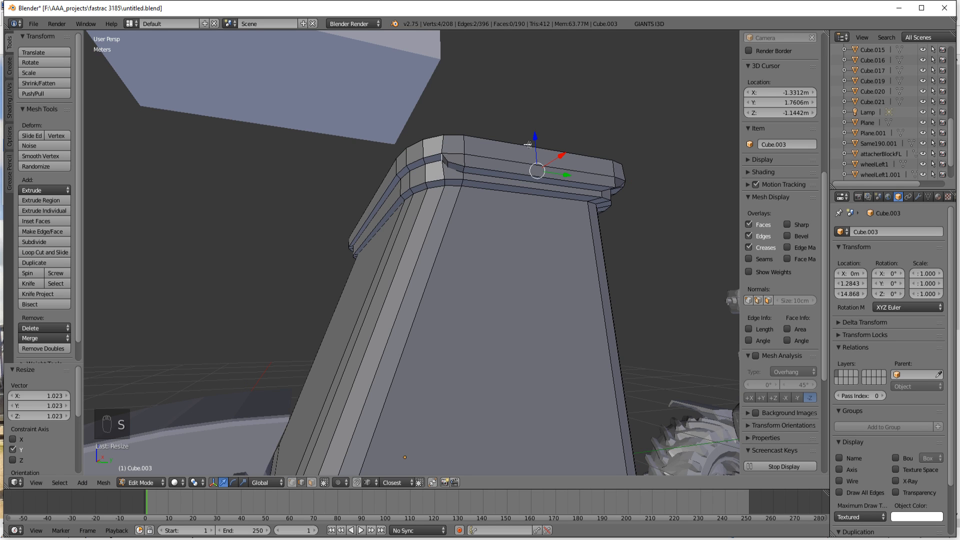
drag(537, 137, 538, 141)
middle_drag(538, 140, 456, 279)
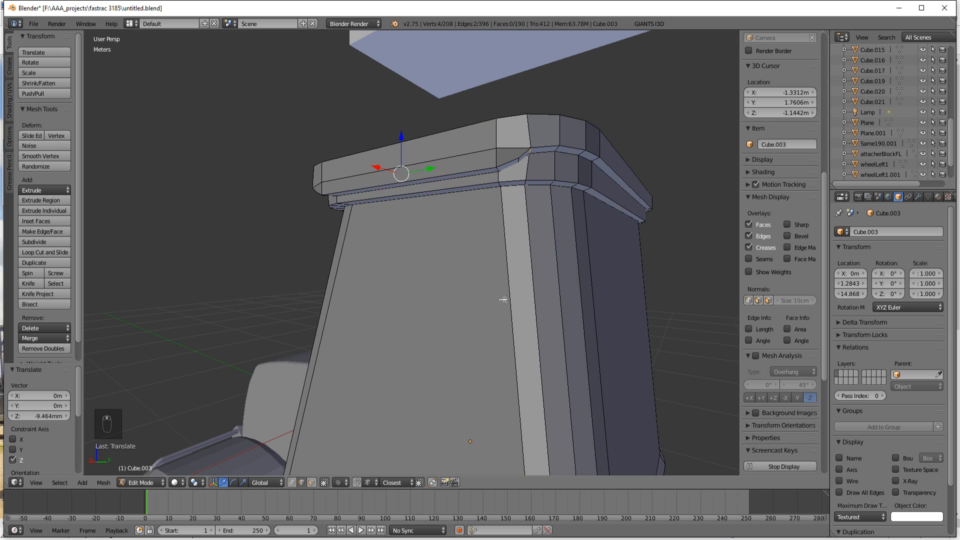
Step: Return the cab to Object Mode and inspect the roof rim from below
key(Tab)
scroll(506, 287, down, 1)
middle_drag(521, 293, 519, 271)
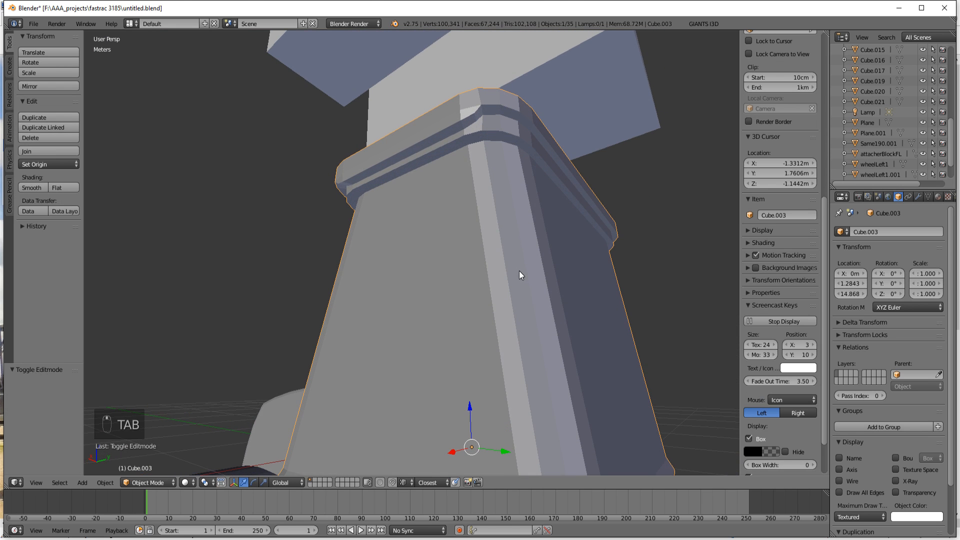
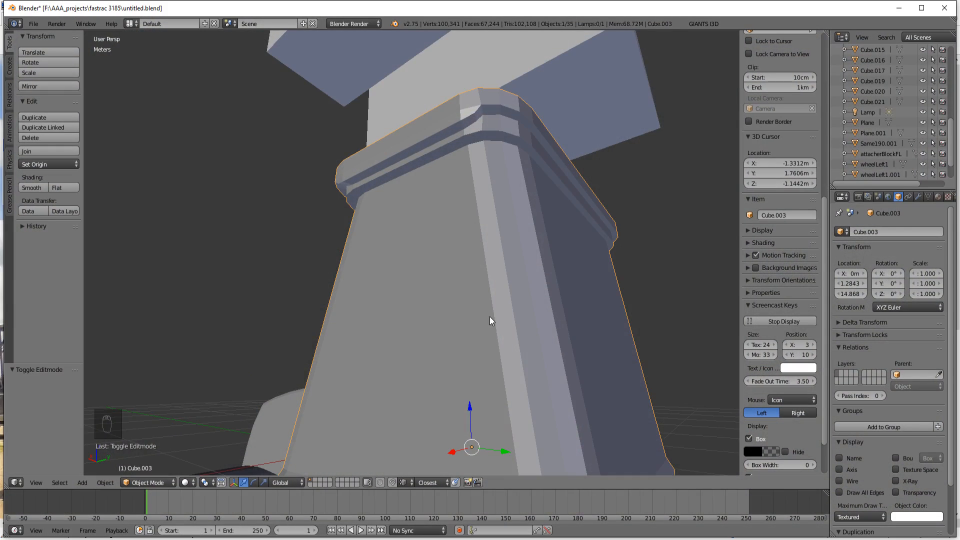
Step: Reopen the cab in Edit Mode and undo the previous roof strip edits back to before the strip's extrusion
mouse_move(491, 316)
middle_down()
mouse_move(476, 324)
mouse_move(530, 294)
mouse_move(424, 203)
mouse_move(467, 165)
middle_up()
key(Tab)
right_click(444, 161)
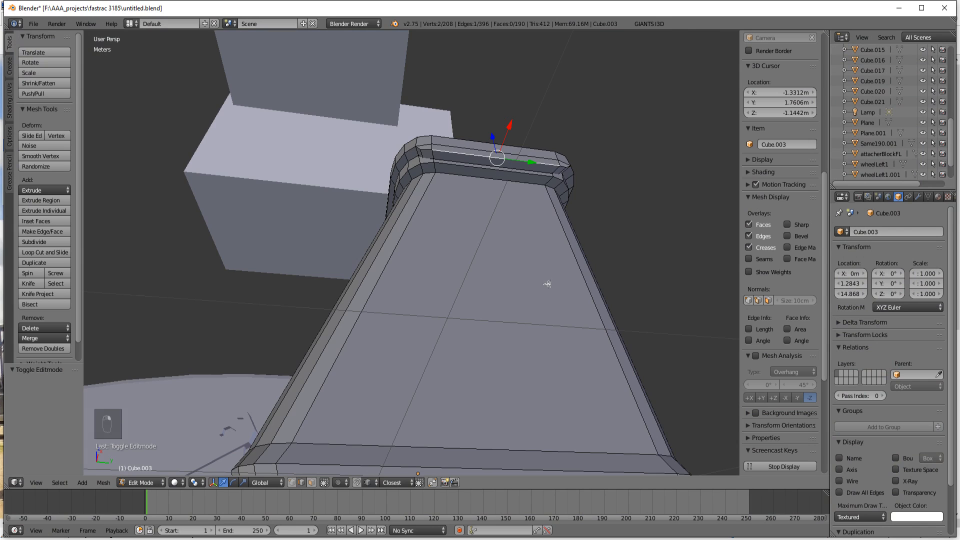
middle_drag(549, 281, 471, 287)
key(ctrl+z)
key(ctrl+z)
key(ctrl+z)
key(ctrl+z)
key(ctrl+z)
key(ctrl+z)
key(ctrl+z)
key(ctrl+z)
key(ctrl+z)
key(ctrl+z)
key(ctrl+z)
key(ctrl+z)
key(ctrl+z)
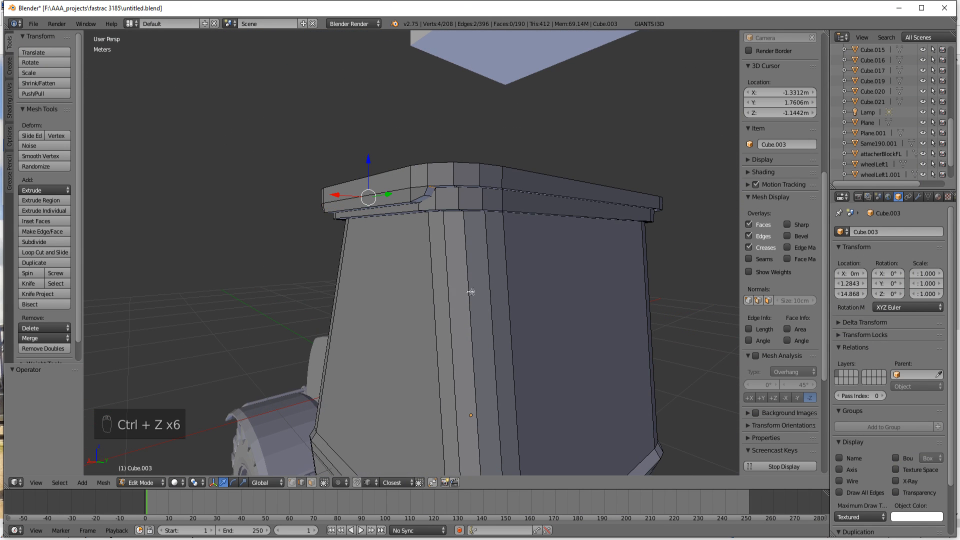
key(ctrl+z)
key(ctrl+z)
key(ctrl+z)
key(ctrl+z)
key(ctrl+z)
key(ctrl+z)
key(ctrl+z)
key(ctrl+z)
key(ctrl+z)
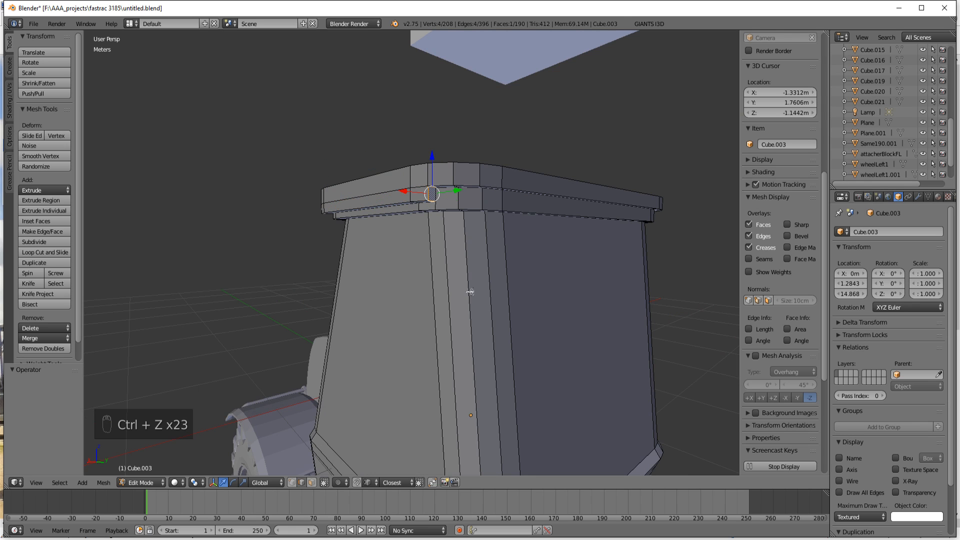
key(ctrl+z)
middle_drag(464, 318, 478, 281)
key(ctrl+z)
key(ctrl+z)
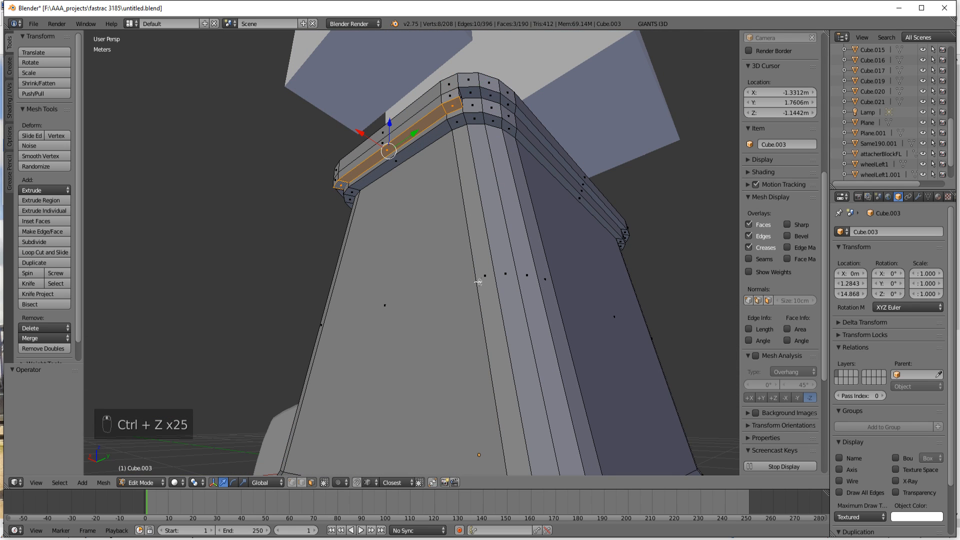
key(ctrl+z)
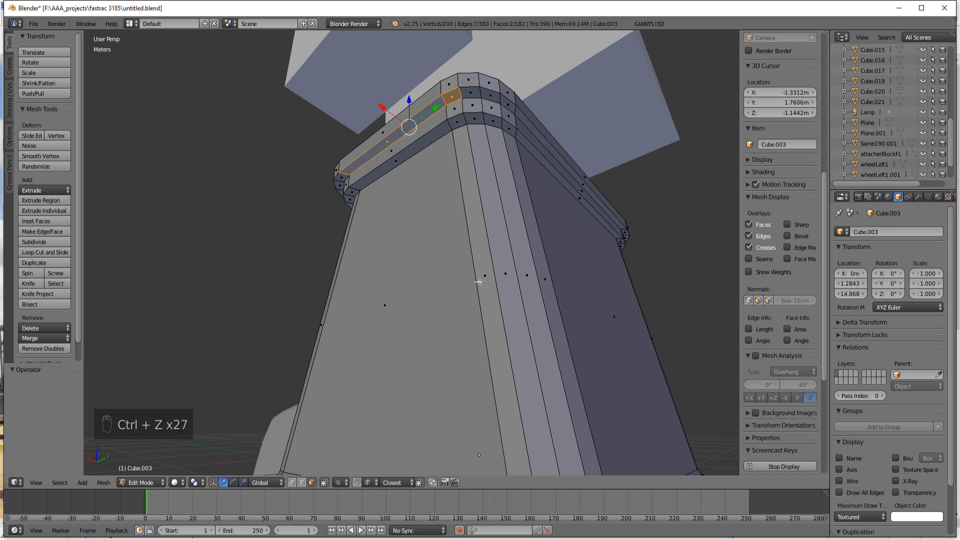
Step: Extend the face selection to all six underside faces of the roof rim's upper step along both sides of the cab
middle_drag(478, 309, 514, 296)
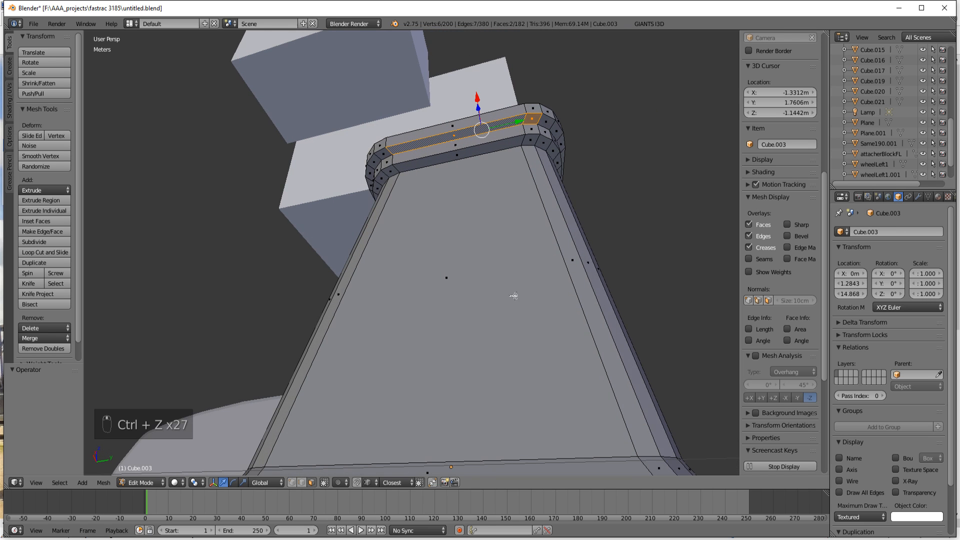
shift+right_click(386, 154)
middle_drag(570, 338, 411, 381)
scroll(469, 311, down, 3)
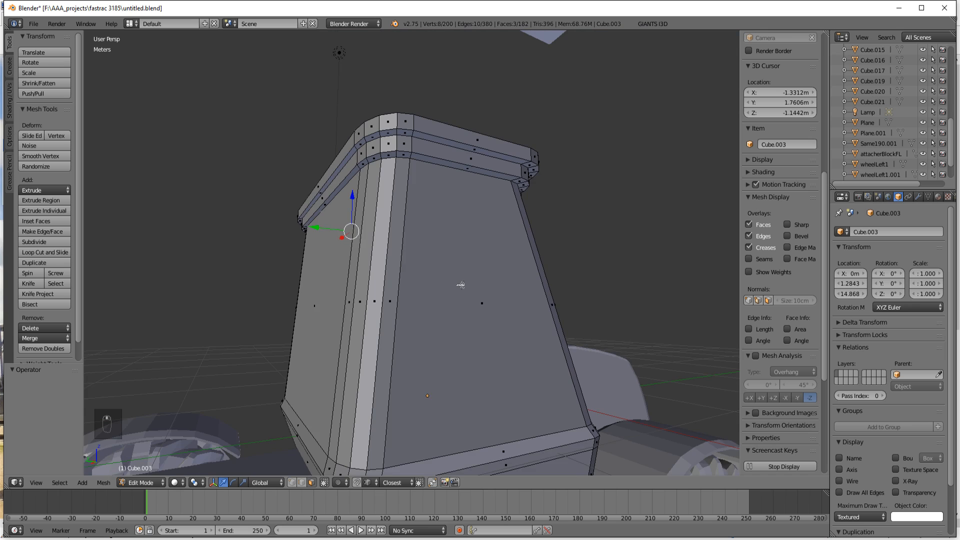
middle_drag(460, 285, 418, 177)
shift+right_click(387, 111)
shift+right_click(413, 112)
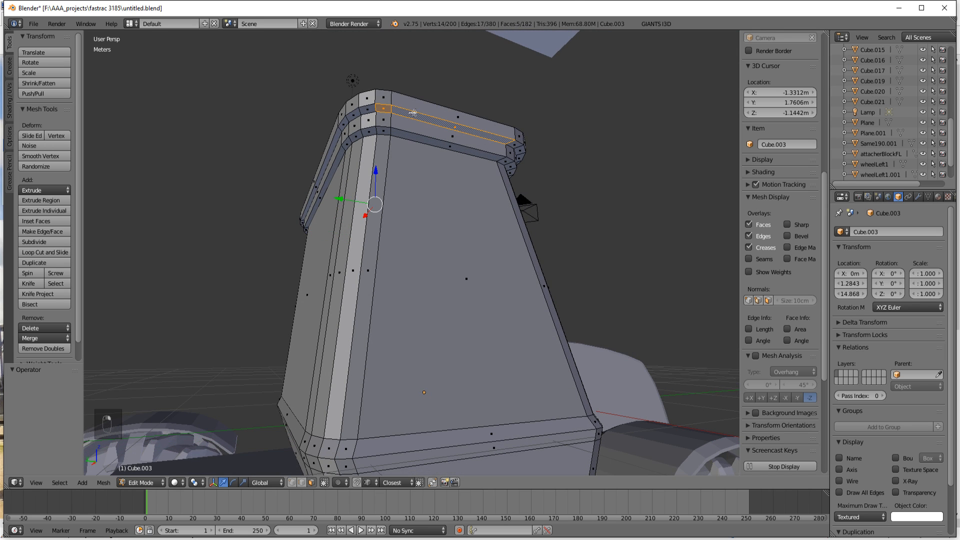
middle_drag(488, 198, 456, 161)
shift+right_click(435, 126)
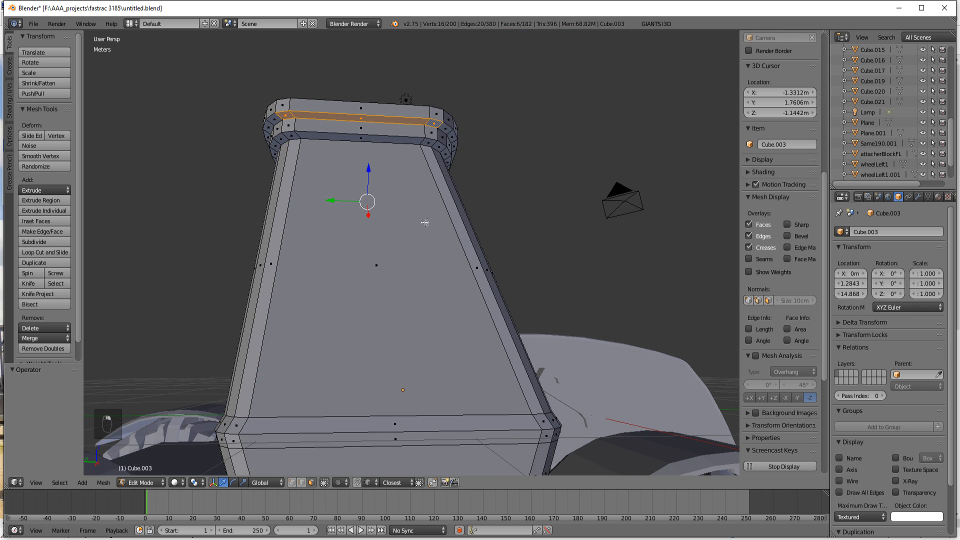
Step: Check the roof against the tractor reference photos and extrude the selected rim faces 7.393 cm downward along Z
click(257, 539)
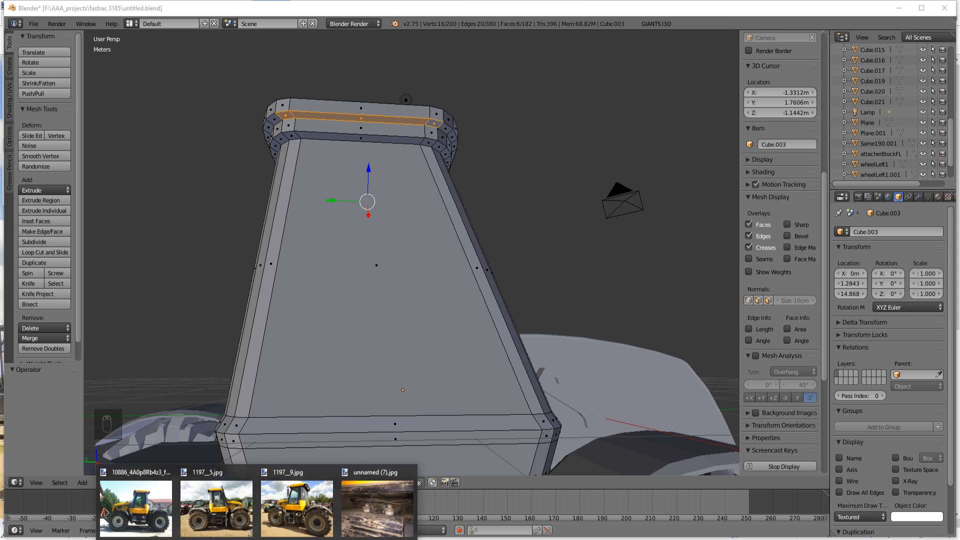
mouse_move(303, 517)
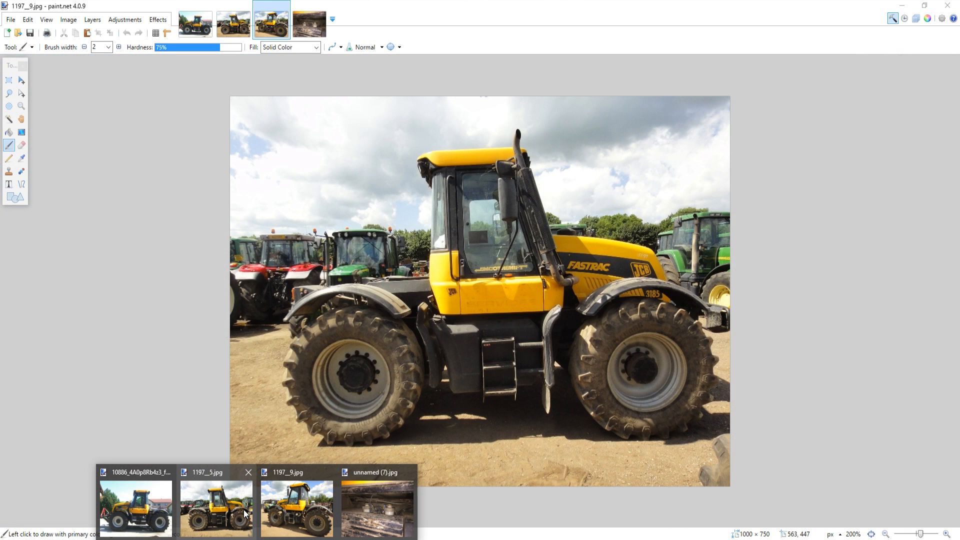
mouse_move(156, 505)
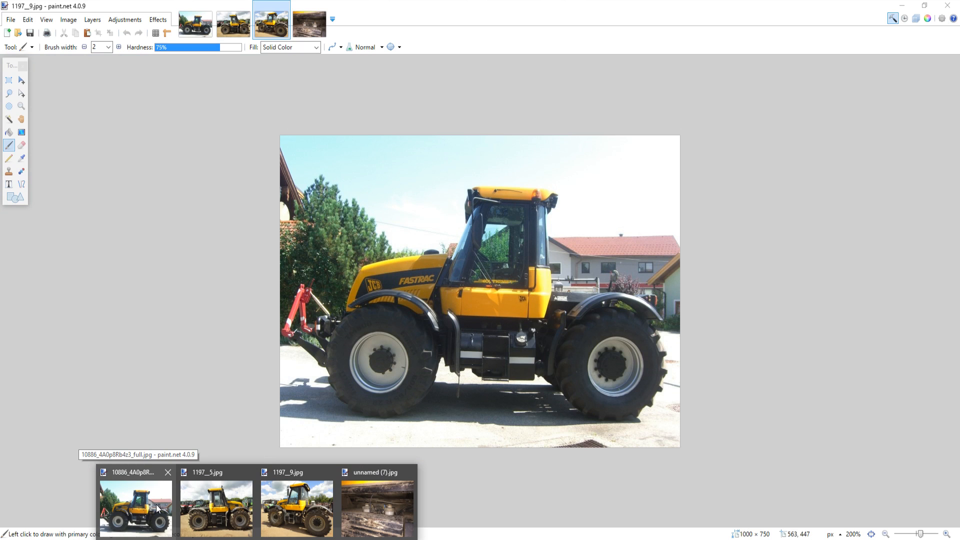
mouse_move(210, 515)
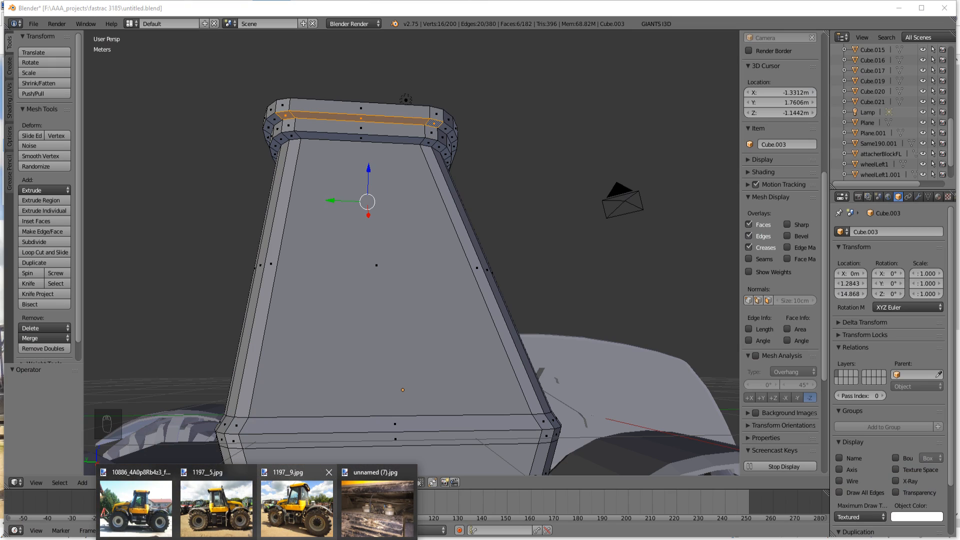
middle_drag(377, 361, 591, 358)
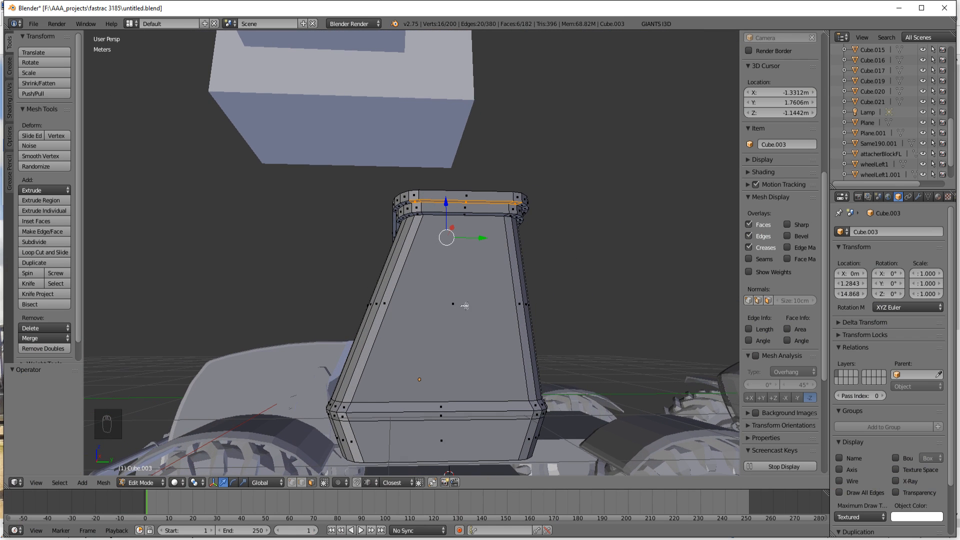
key(e)
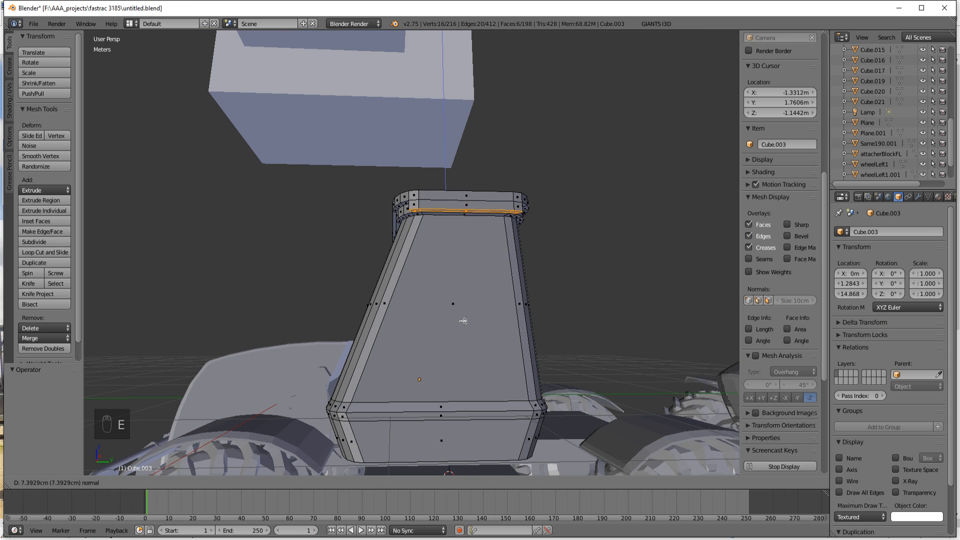
click(463, 320)
Step: Examine the extruded side strips and their ends around the roof corners from below and from both sides
middle_drag(528, 318, 433, 308)
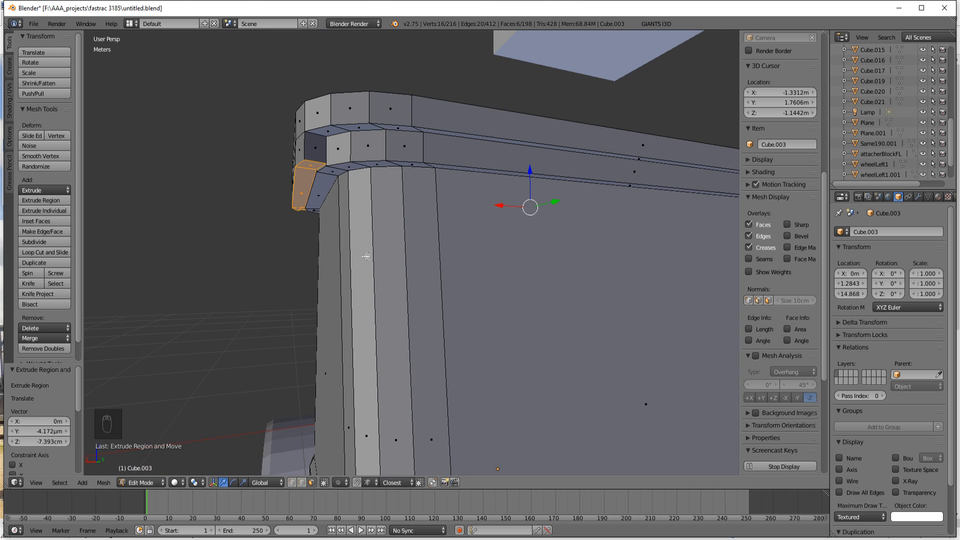
scroll(461, 375, down, 3)
mouse_move(506, 372)
middle_down()
mouse_move(489, 392)
mouse_move(502, 388)
mouse_move(494, 370)
middle_up()
scroll(407, 346, up, 5)
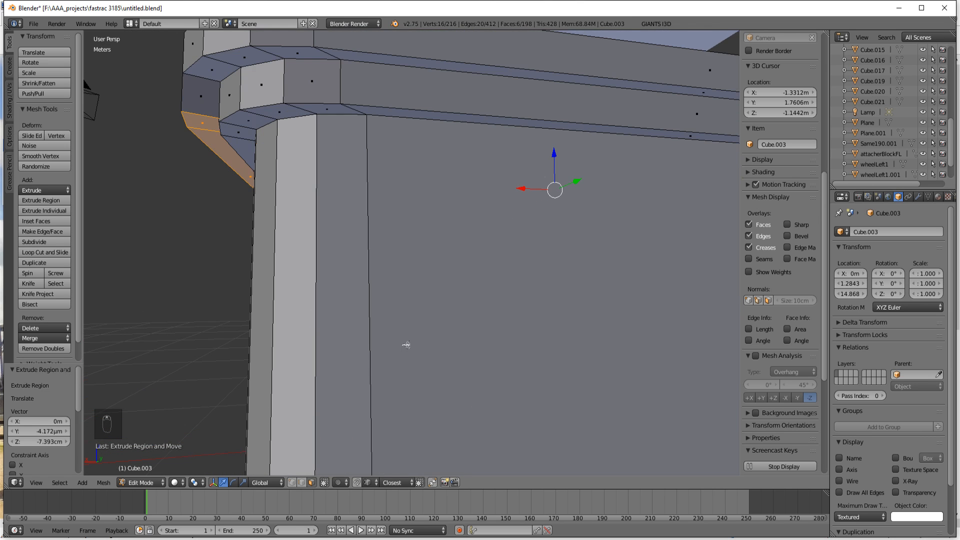
middle_drag(407, 346, 377, 336)
scroll(436, 363, up, 4)
shift+middle_drag(494, 385, 264, 190)
shift+middle_drag(440, 355, 452, 316)
scroll(516, 304, down, 1)
scroll(515, 304, up, 1)
scroll(515, 303, down, 1)
scroll(550, 299, up, 2)
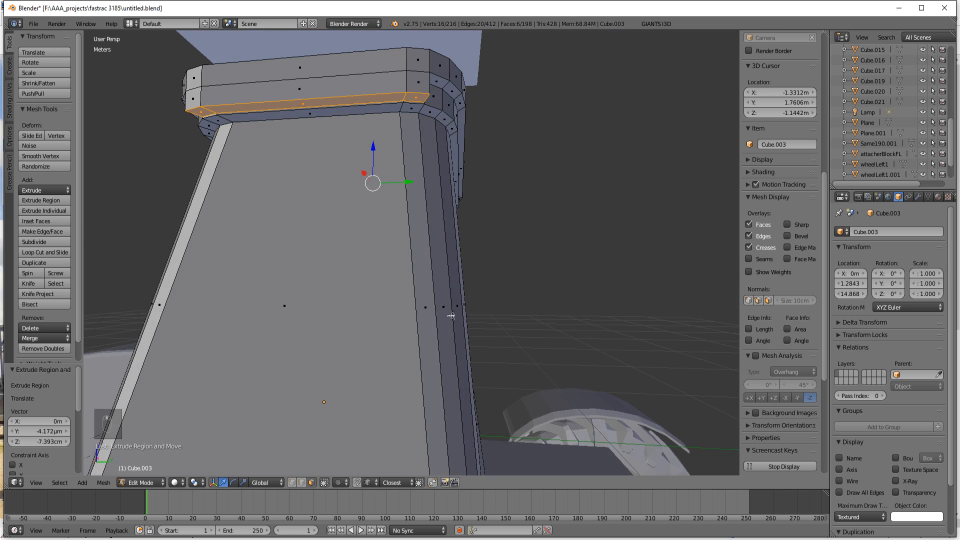
middle_drag(445, 185, 374, 141)
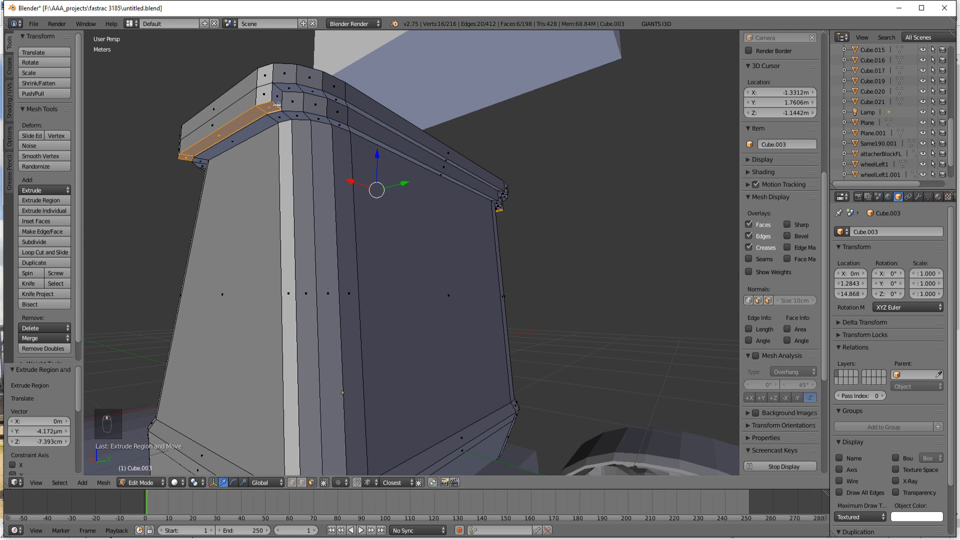
Step: Using edge selection, select the four lower end edges of the extruded strips, scale them by 0.945 along Y, and raise them 2.46 cm along Z
middle_drag(263, 168, 373, 205)
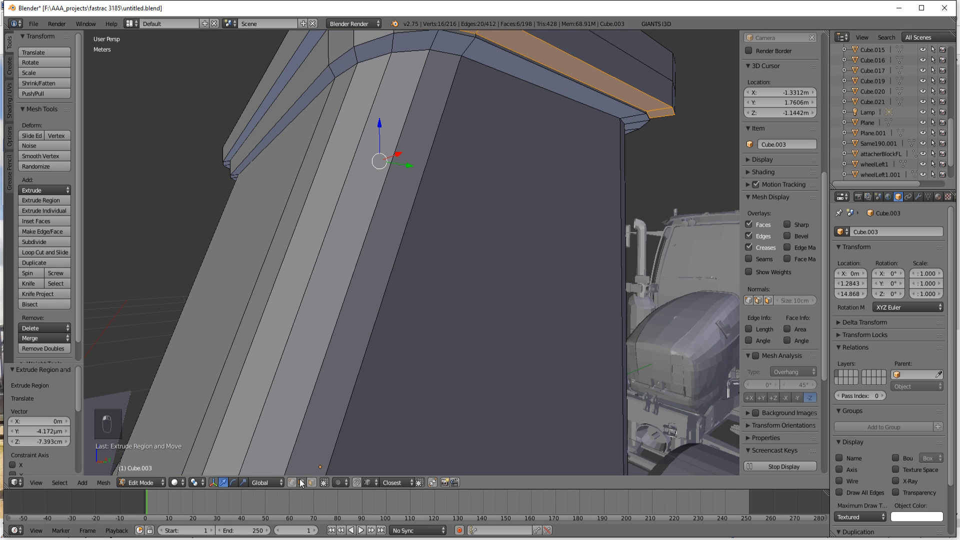
scroll(423, 283, down, 2)
right_click(433, 107)
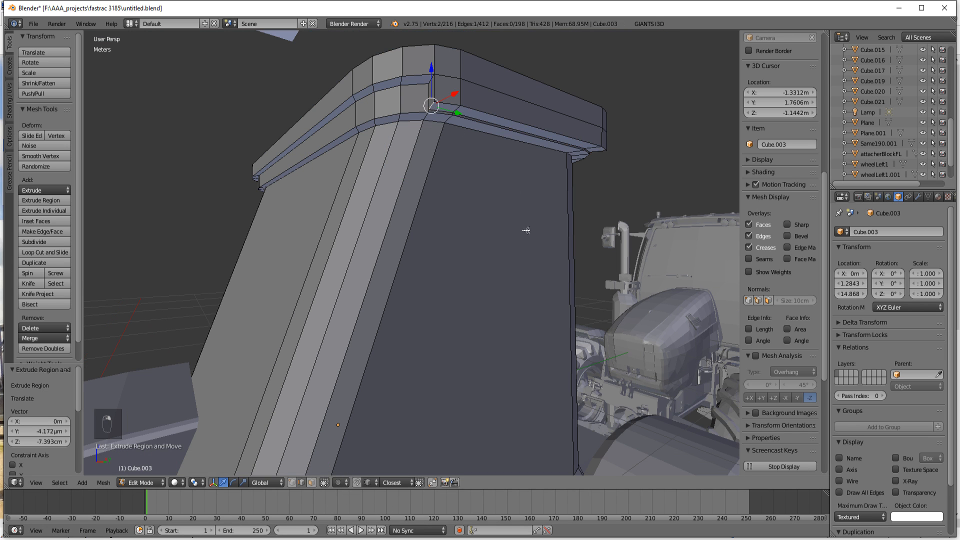
middle_drag(525, 229, 408, 192)
shift+right_click(367, 116)
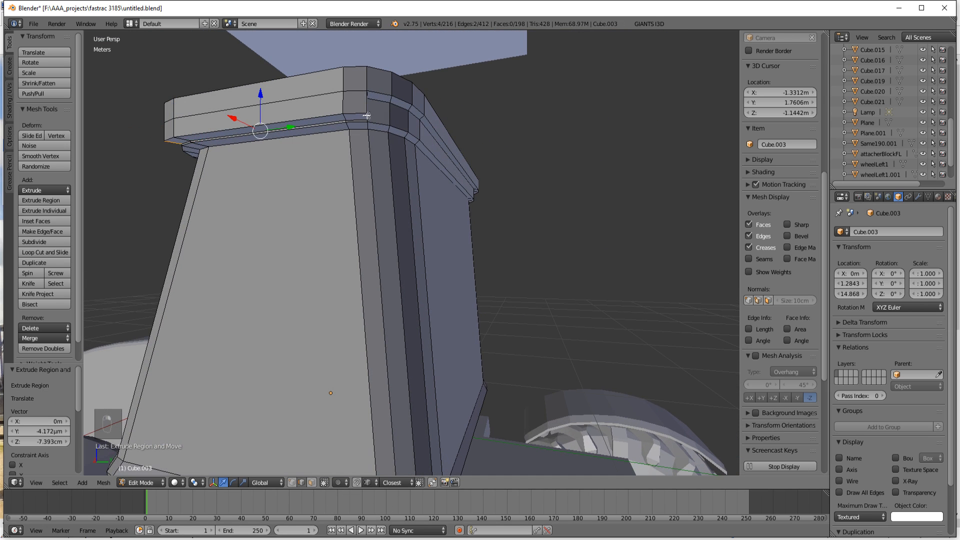
middle_drag(519, 274, 320, 266)
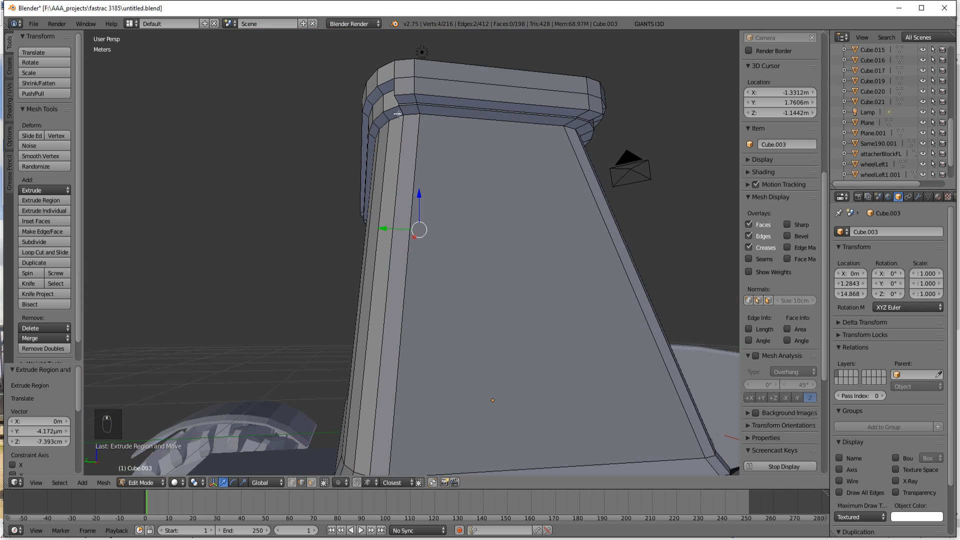
shift+right_click(398, 103)
middle_drag(398, 103, 486, 132)
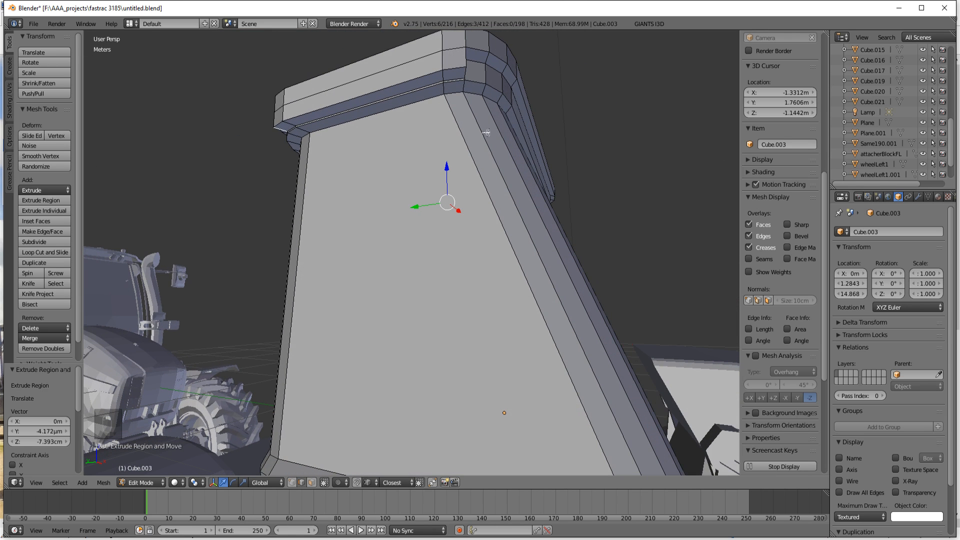
shift+right_click(465, 73)
key(s)
key(y)
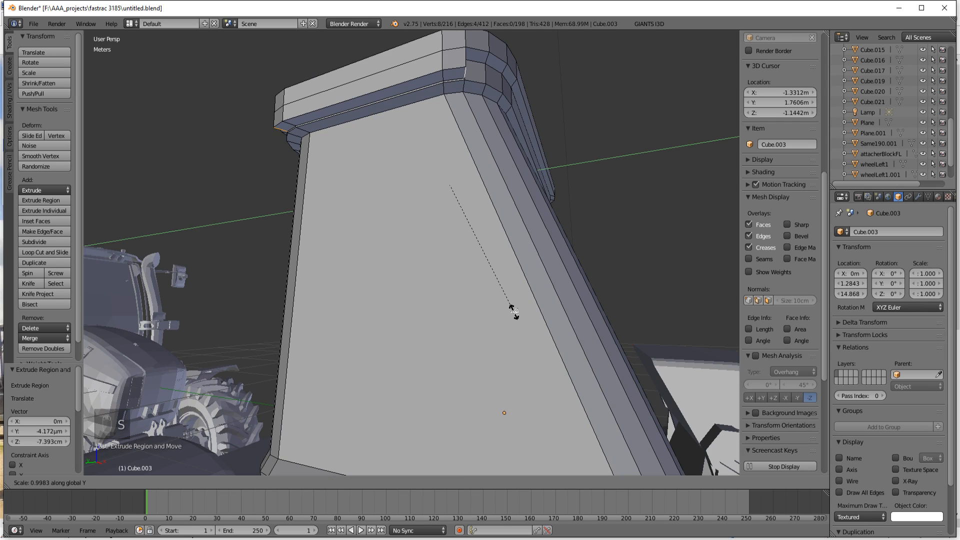
click(508, 305)
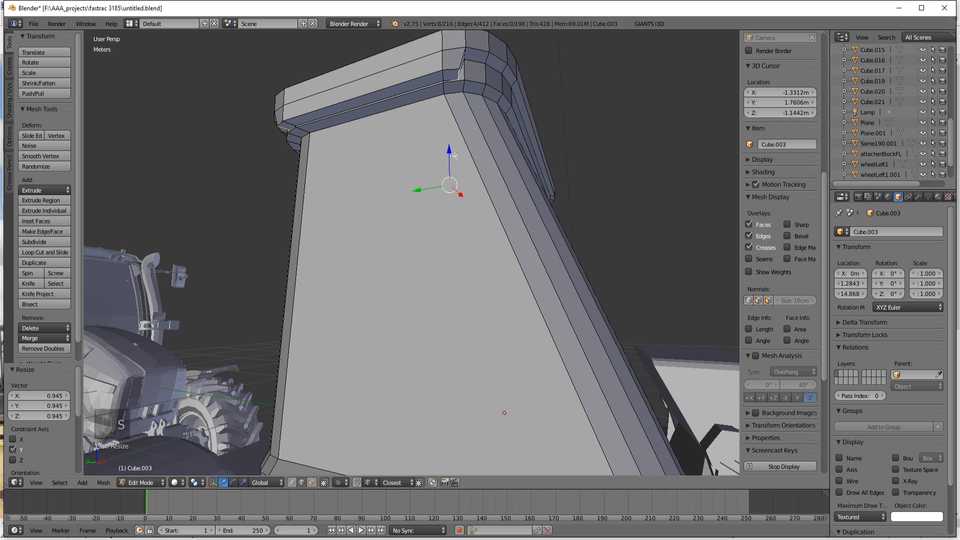
key(g)
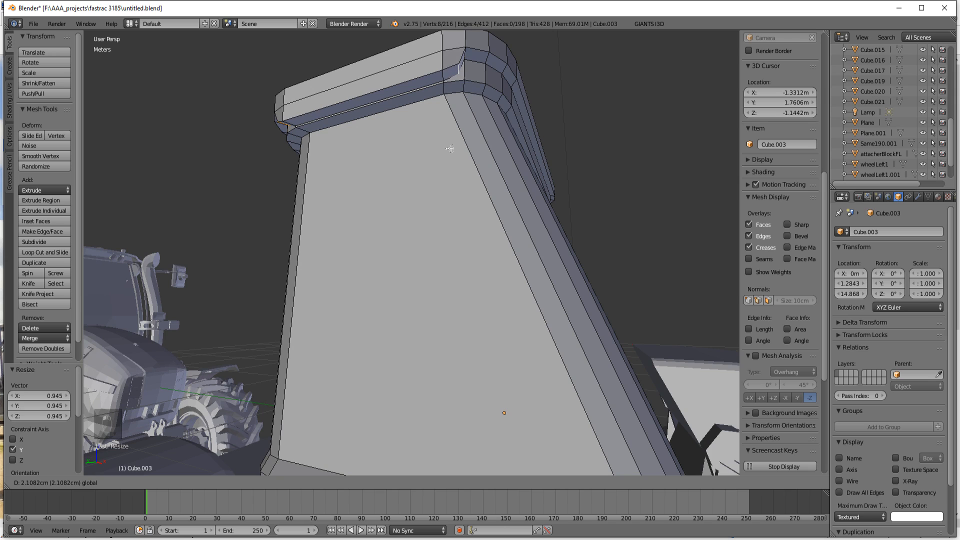
click(450, 149)
Step: Select the four upper end edges of the extruded strips, lower them 1.437 cm along Z, and scale them by 1.043 along Y
middle_drag(450, 149, 564, 203)
right_click(316, 80)
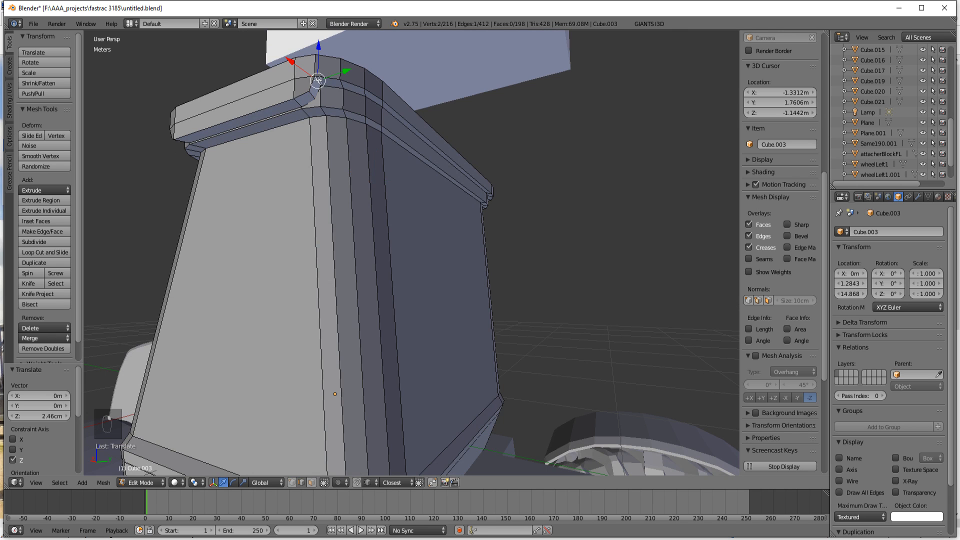
middle_drag(315, 81, 354, 220)
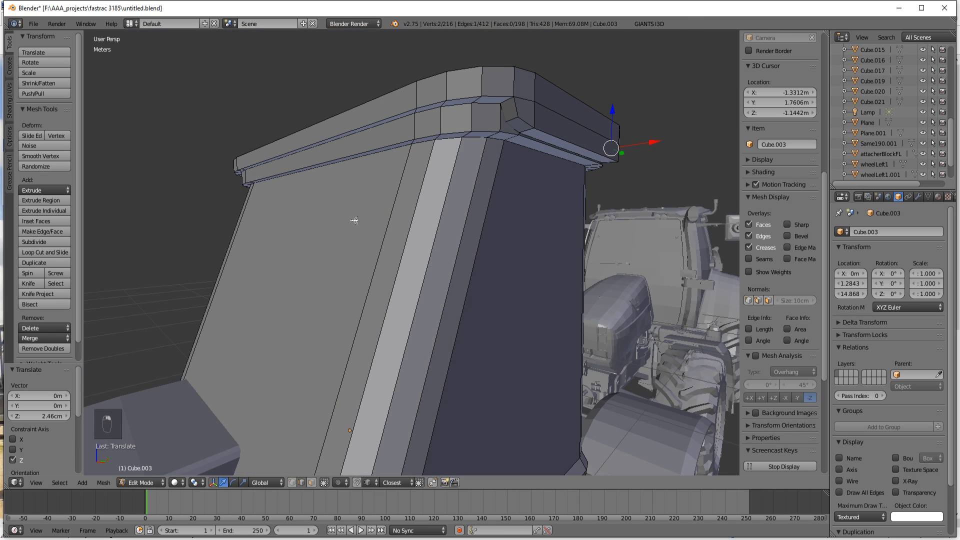
shift+right_click(507, 102)
middle_drag(287, 279, 391, 292)
shift+right_click(337, 91)
middle_drag(257, 236, 405, 261)
shift+right_click(491, 98)
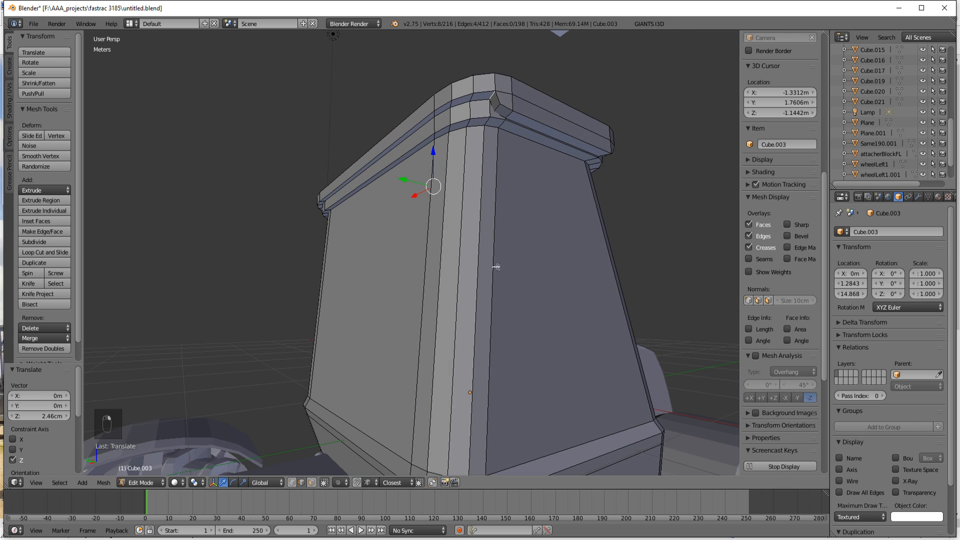
middle_drag(496, 267, 437, 159)
drag(442, 149, 440, 152)
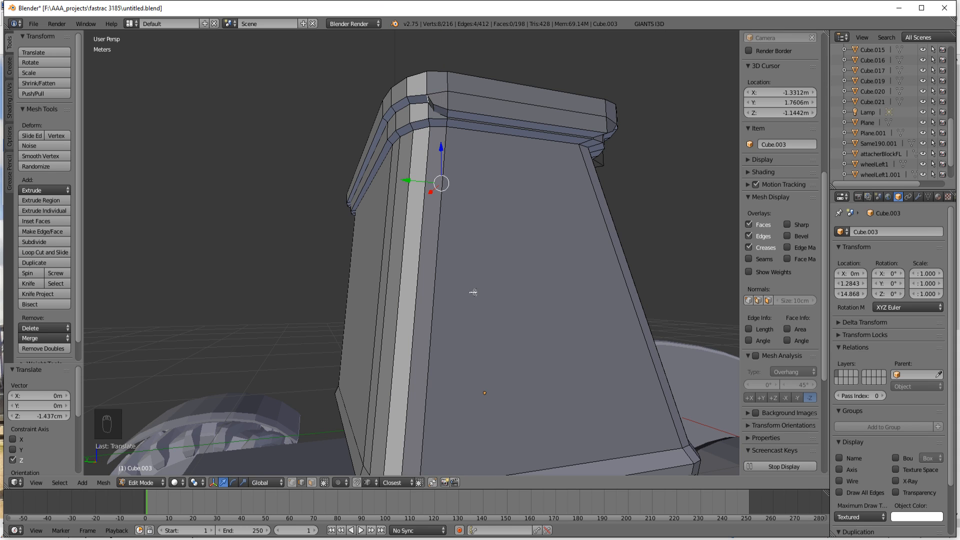
key(s)
key(y)
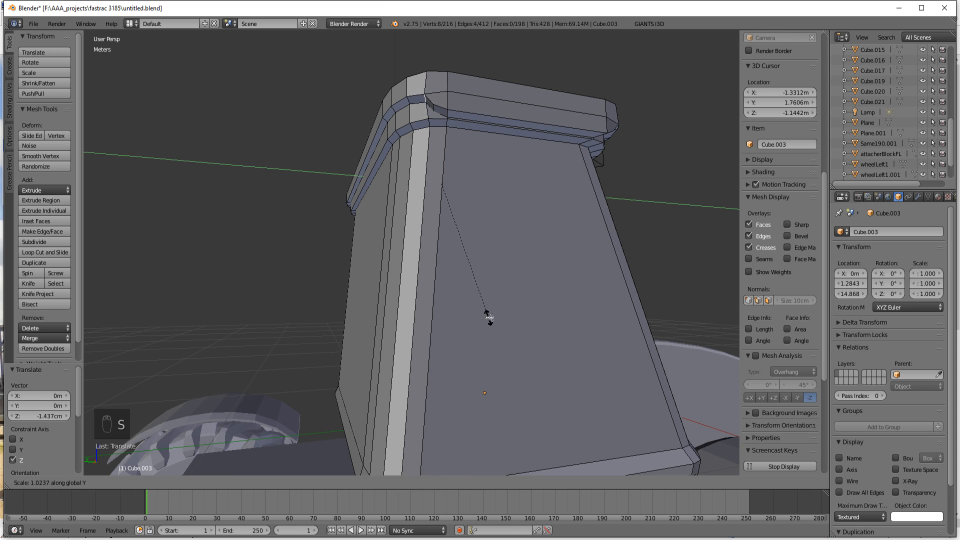
click(493, 320)
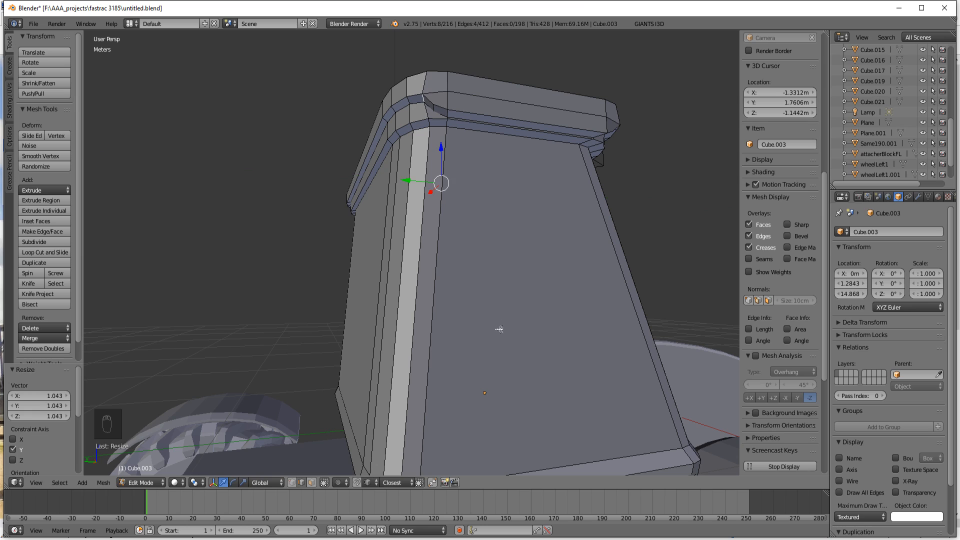
Step: Leave mesh editing, set the viewport shading to Material, and examine the cab roof rim and its corner steps
key(Tab)
scroll(483, 317, down, 2)
middle_drag(492, 313, 197, 369)
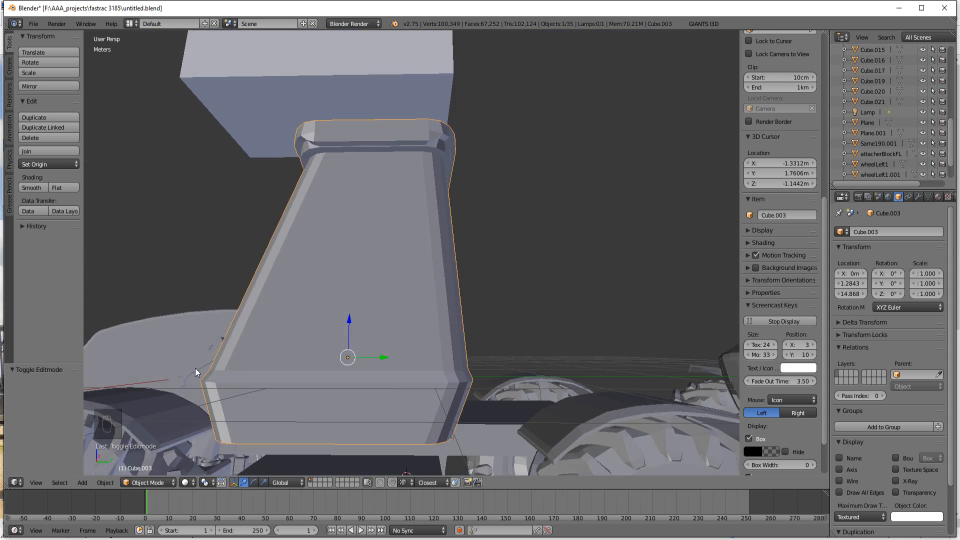
click(182, 487)
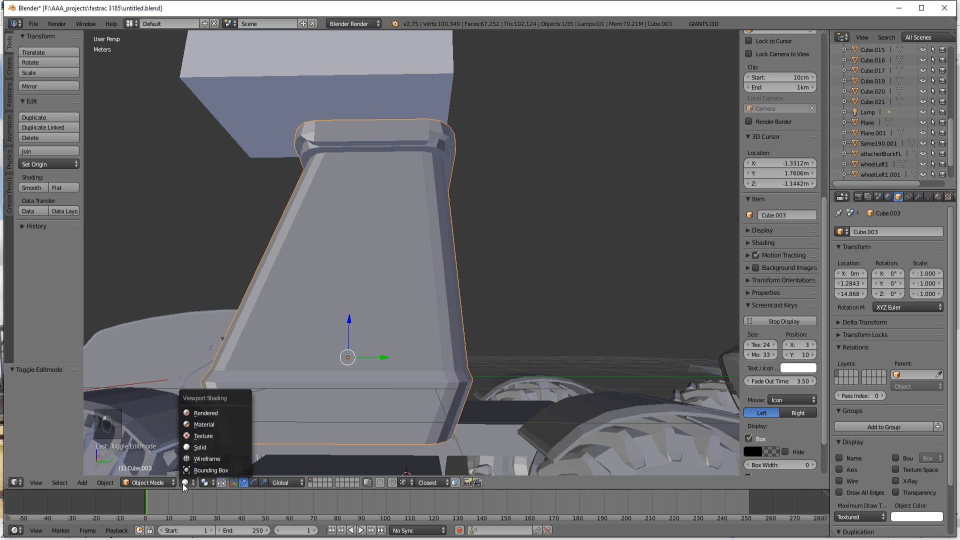
click(212, 426)
middle_drag(212, 429, 424, 364)
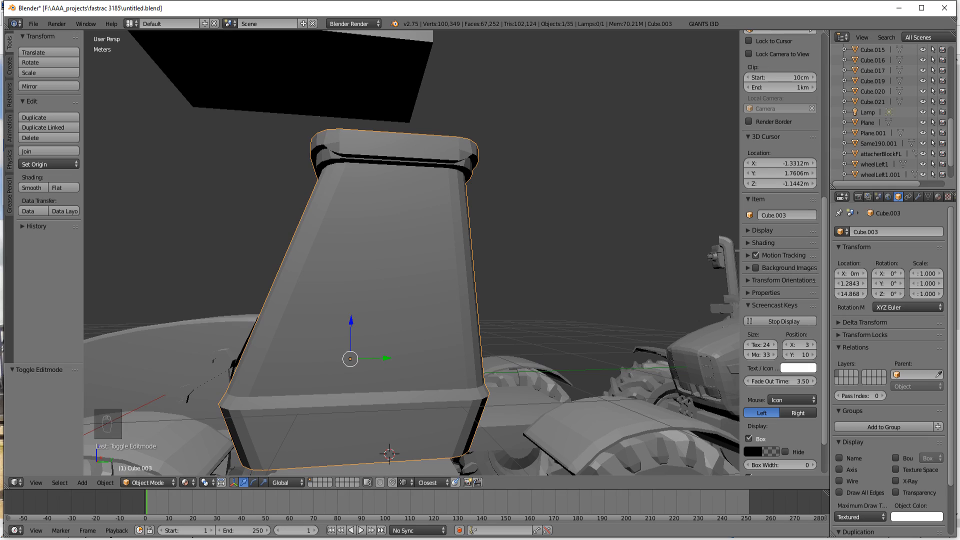
click(501, 539)
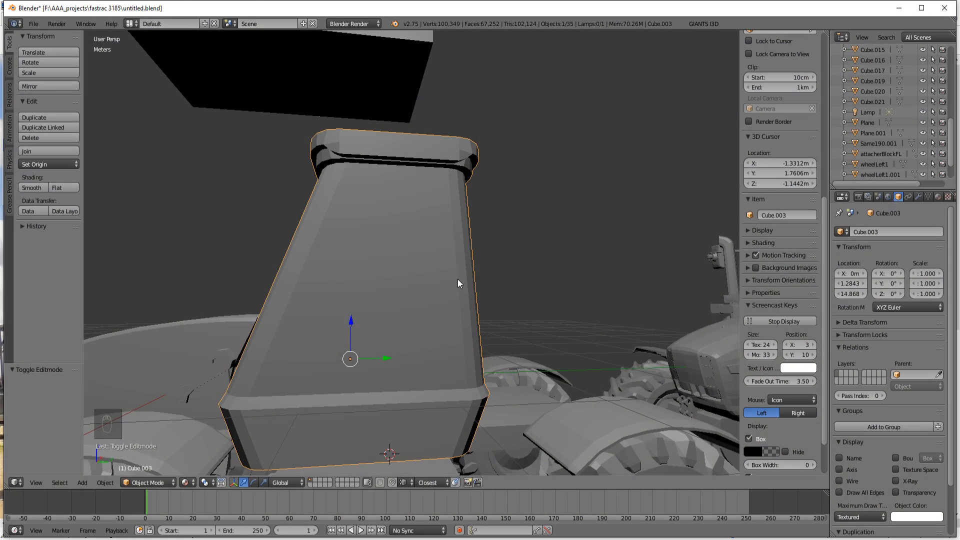
scroll(457, 279, up, 4)
middle_drag(477, 297, 447, 302)
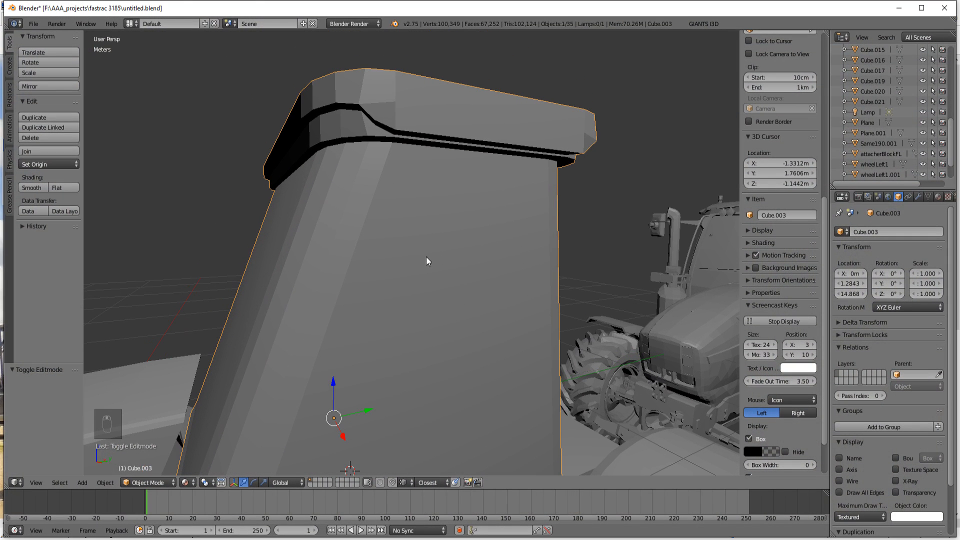
Step: Back in mesh editing, raise the selected strip end edges 2.997 mm along Z and bevel them by 0.012 with one segment
key(Tab)
middle_drag(429, 266, 424, 265)
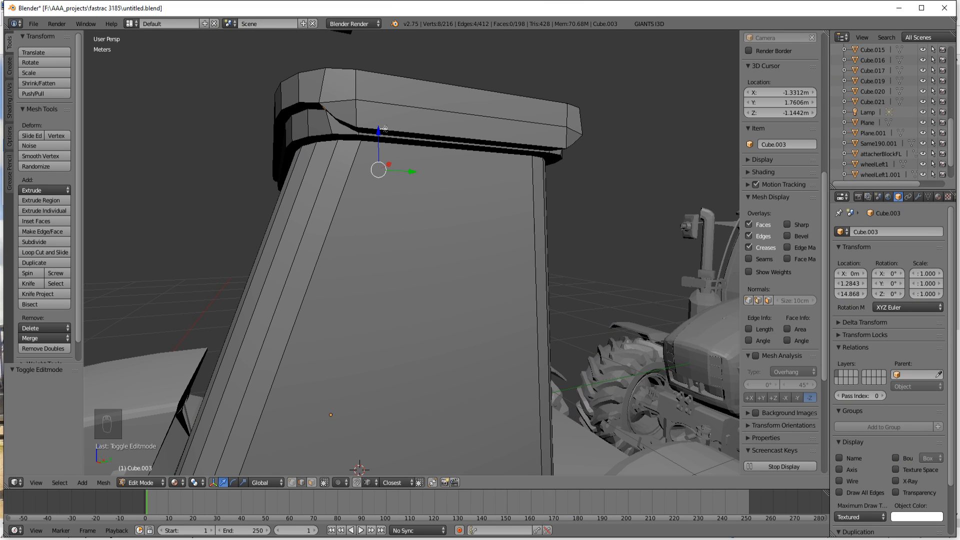
drag(379, 131, 381, 131)
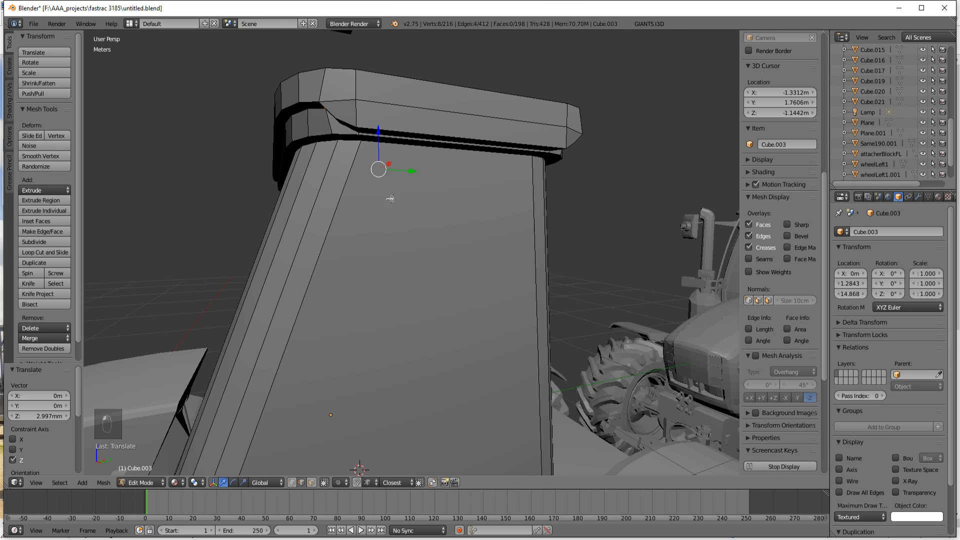
key(ctrl+b)
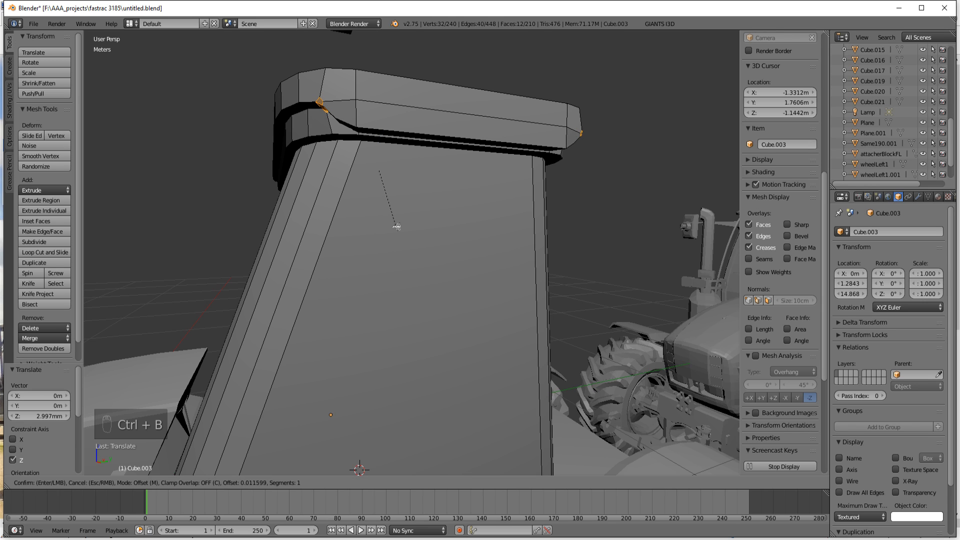
click(397, 225)
middle_drag(408, 232, 433, 255)
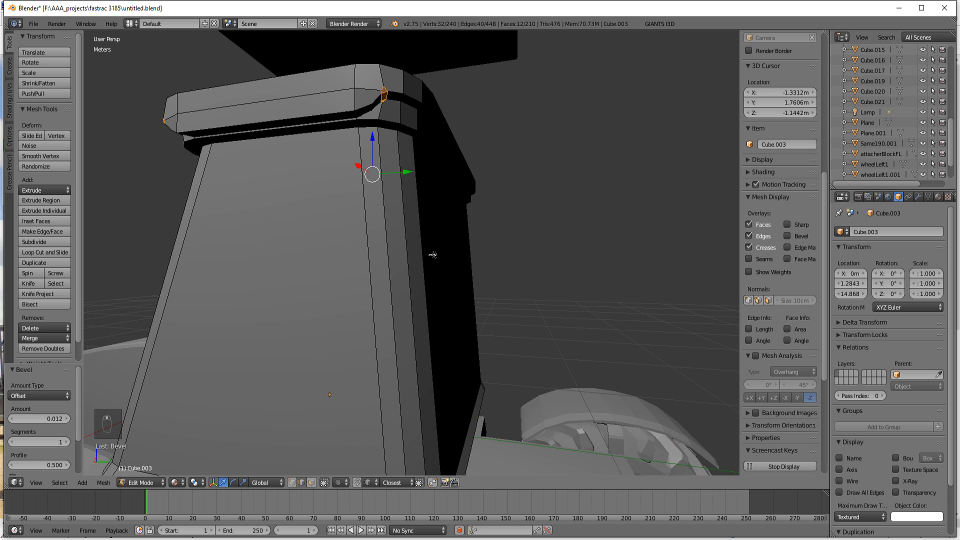
Step: Leave mesh editing and compare the bevelled roof corner with the tractor reference photo in paint.net
key(Tab)
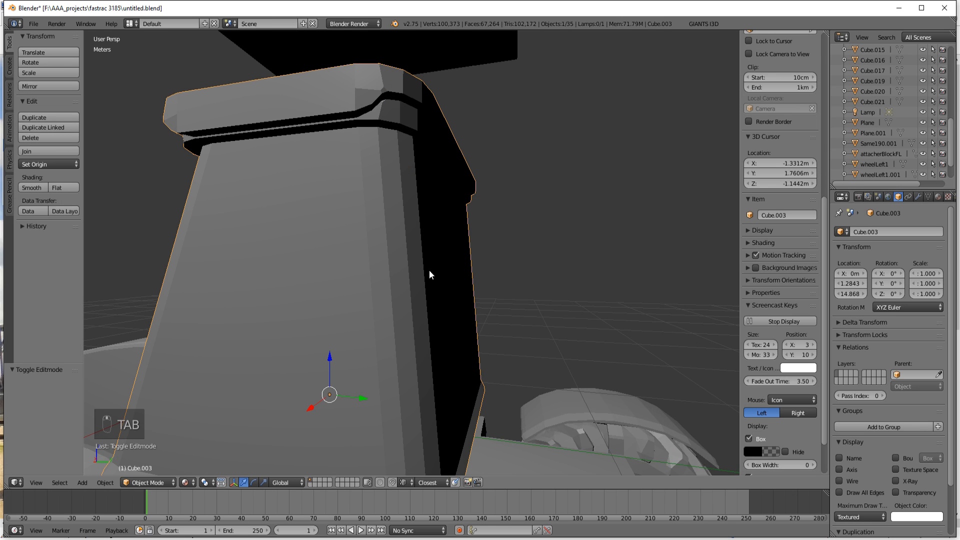
scroll(436, 269, down, 4)
scroll(437, 269, up, 4)
click(555, 539)
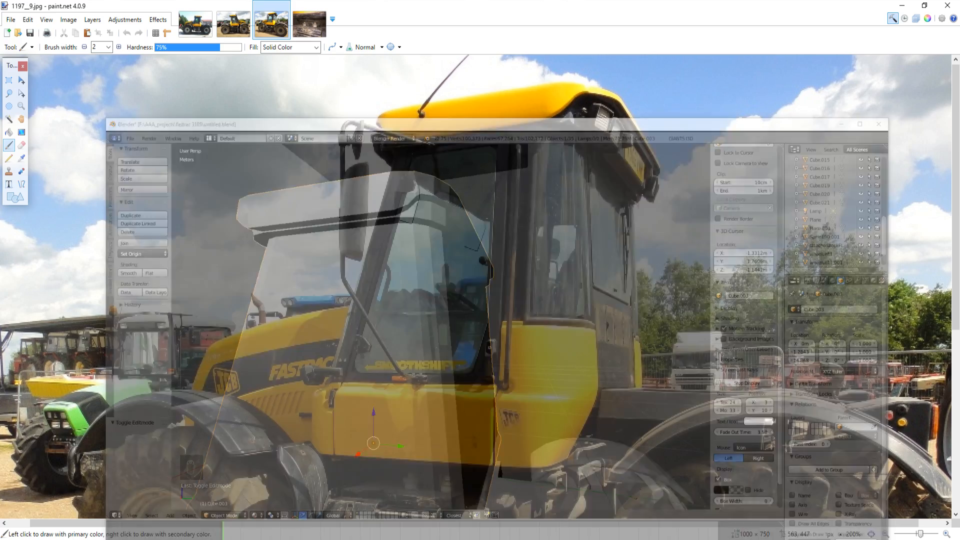
click(555, 539)
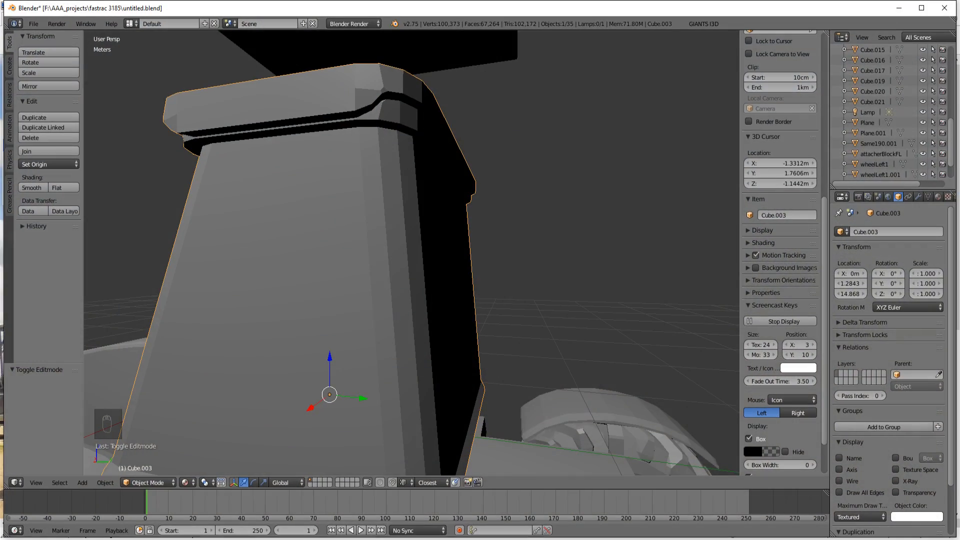
click(555, 539)
click(555, 539)
click(555, 539)
click(555, 539)
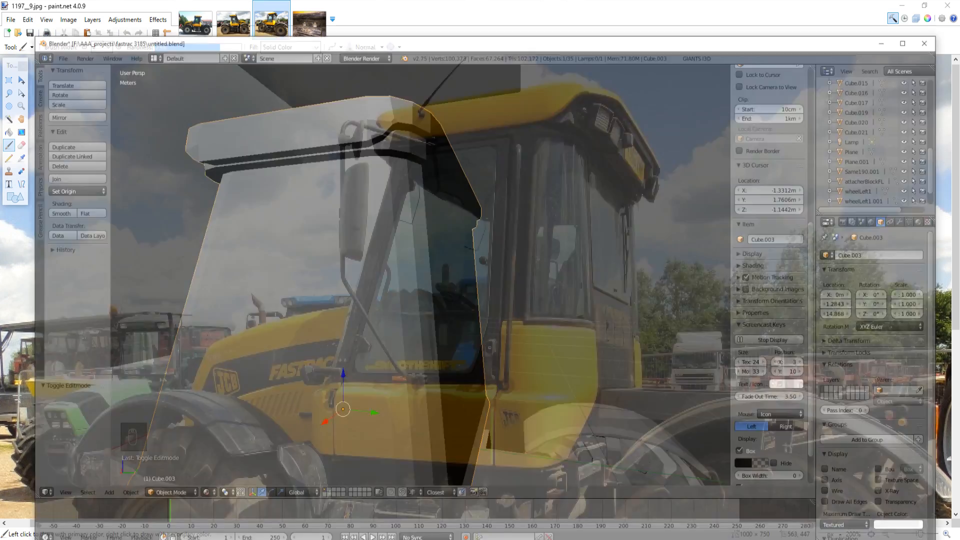
Step: In mesh editing, select the edge line running along the middle of the roof rim and set the viewport shading to Solid
key(Tab)
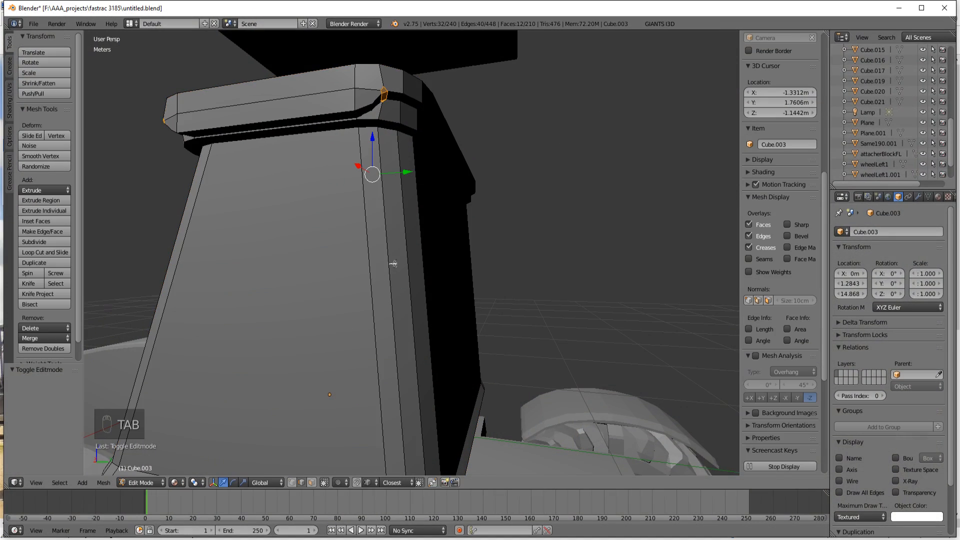
middle_drag(378, 261, 382, 273)
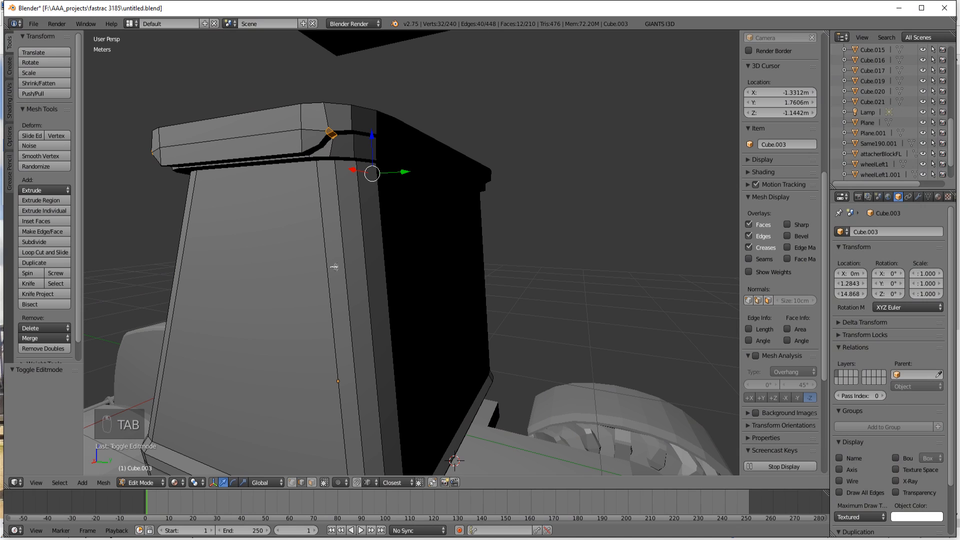
alt+right_click(261, 133)
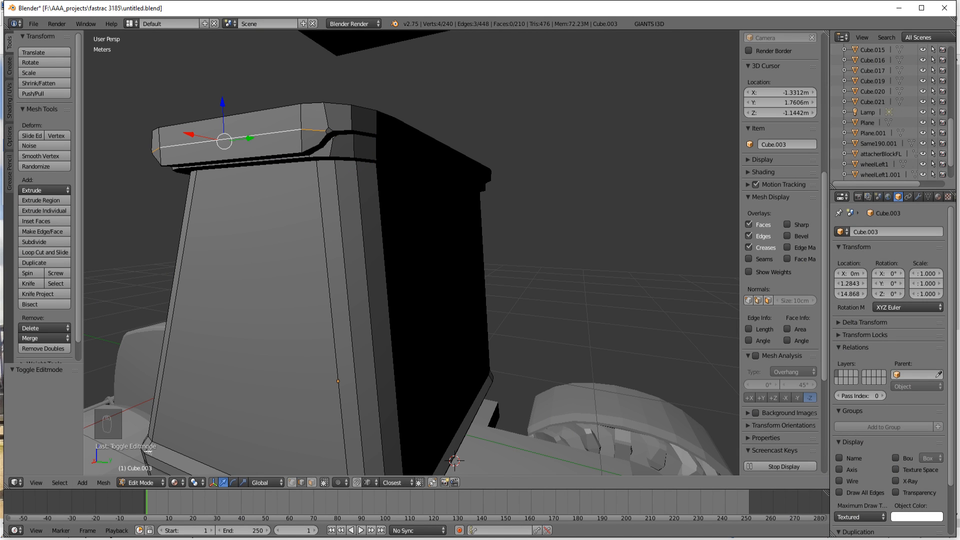
click(178, 483)
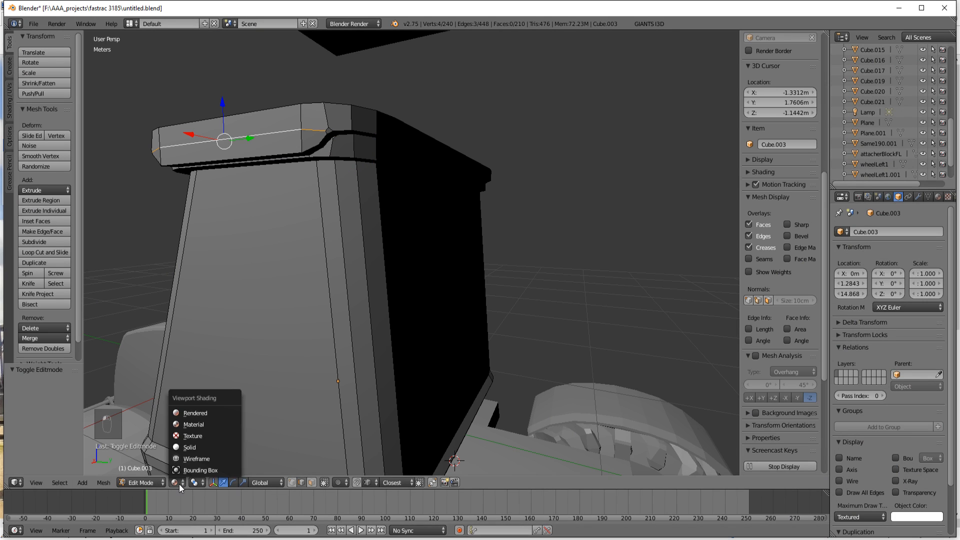
click(195, 447)
middle_drag(338, 263, 346, 259)
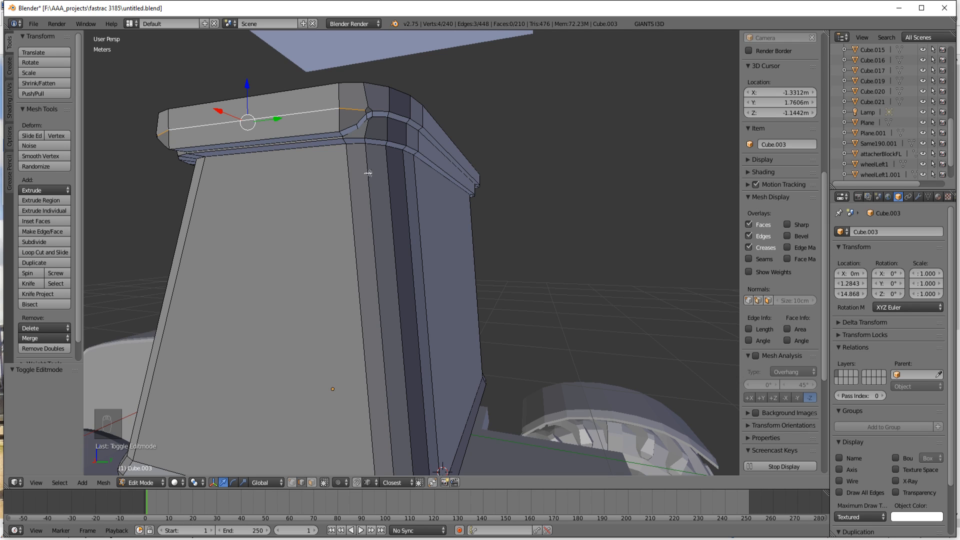
Step: Extend the edge selection through the small bevelled end face and onto the adjoining edges around the roof corner
scroll(379, 117, up, 2)
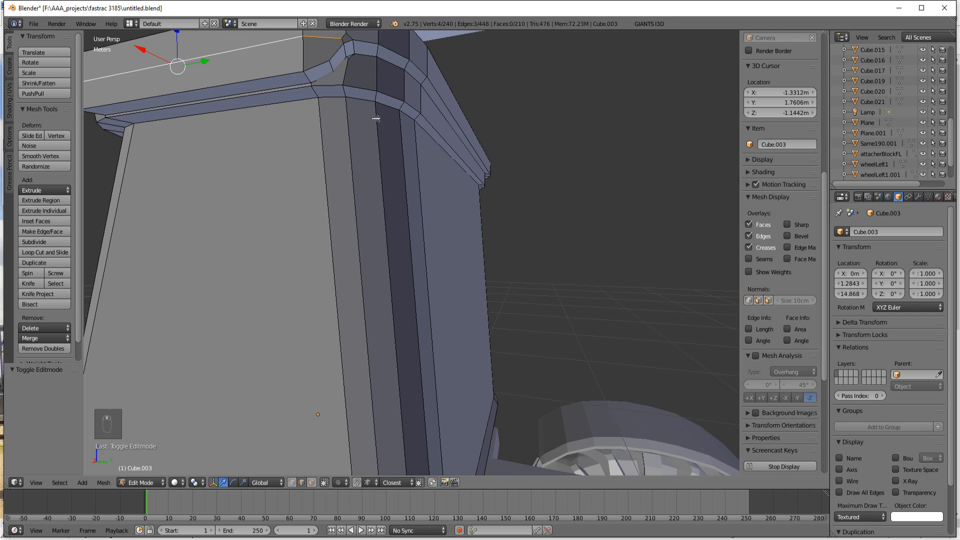
shift+right_click(307, 72)
shift+right_click(310, 72)
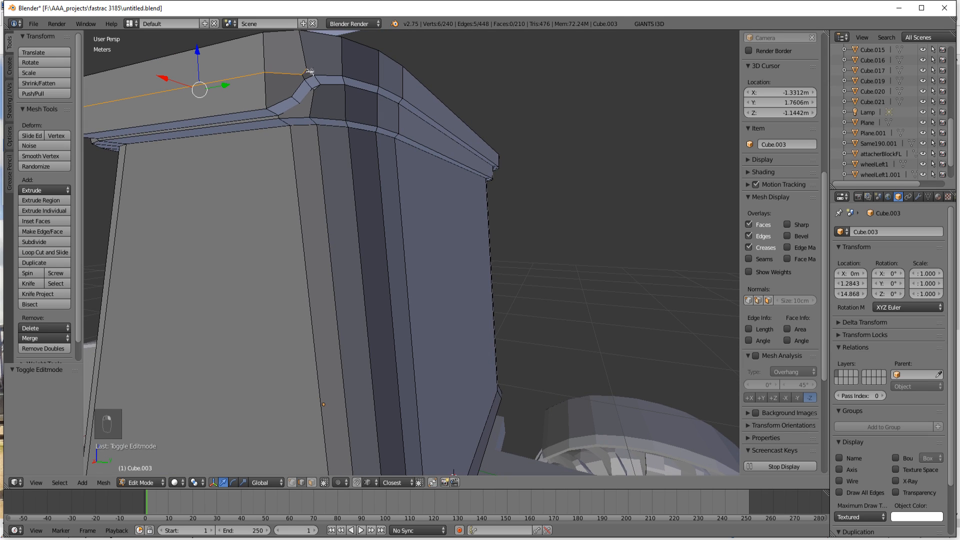
shift+right_click(310, 79)
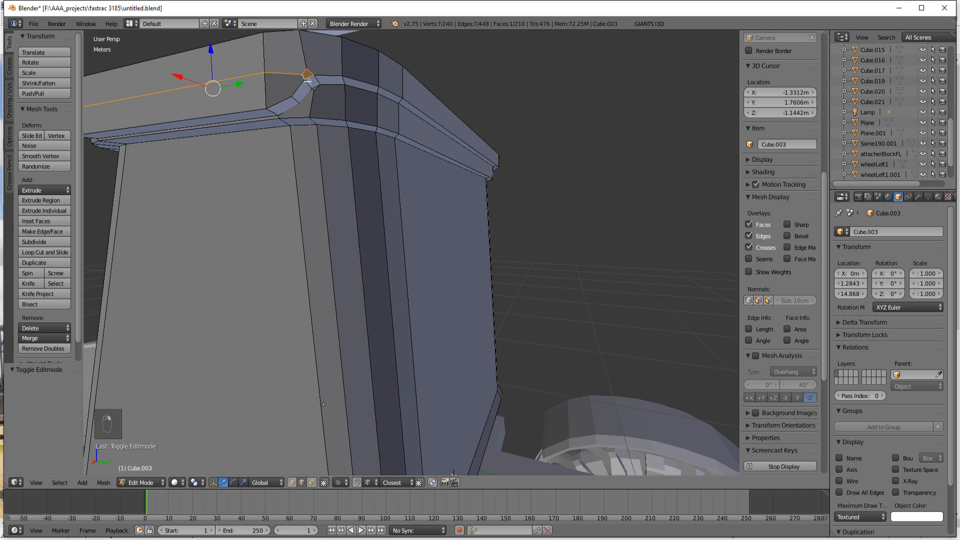
shift+right_click(319, 81)
shift+right_click(317, 82)
shift+right_click(330, 74)
shift+right_click(356, 79)
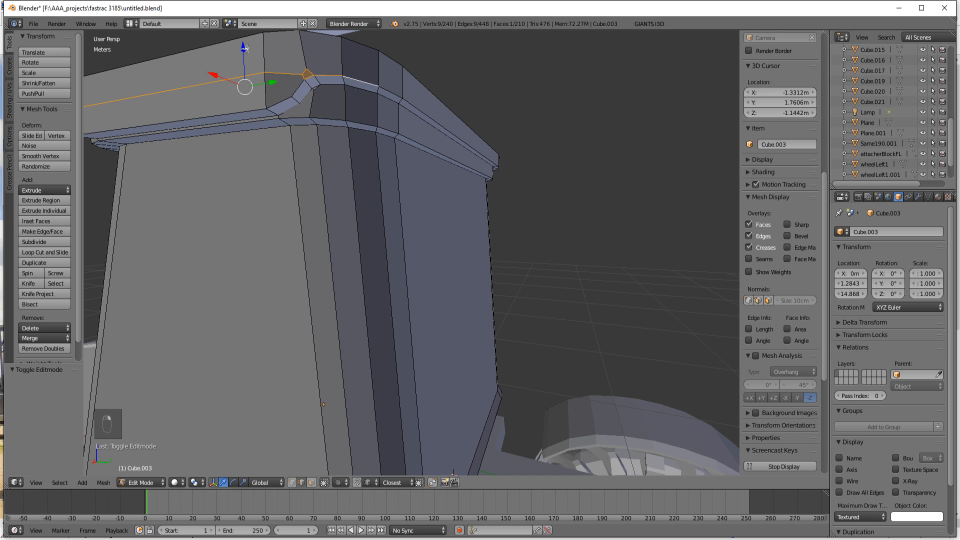
Step: Try raising the selected rim edges 3.827 cm along Z, and undo the move
drag(245, 49, 244, 32)
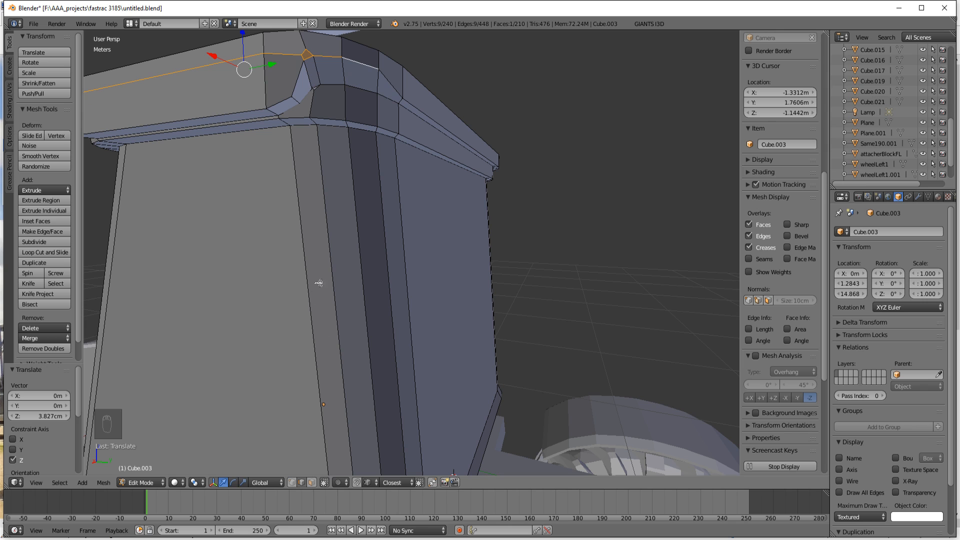
key(ctrl+z)
mouse_move(393, 210)
middle_down()
mouse_move(380, 221)
mouse_move(399, 217)
middle_up()
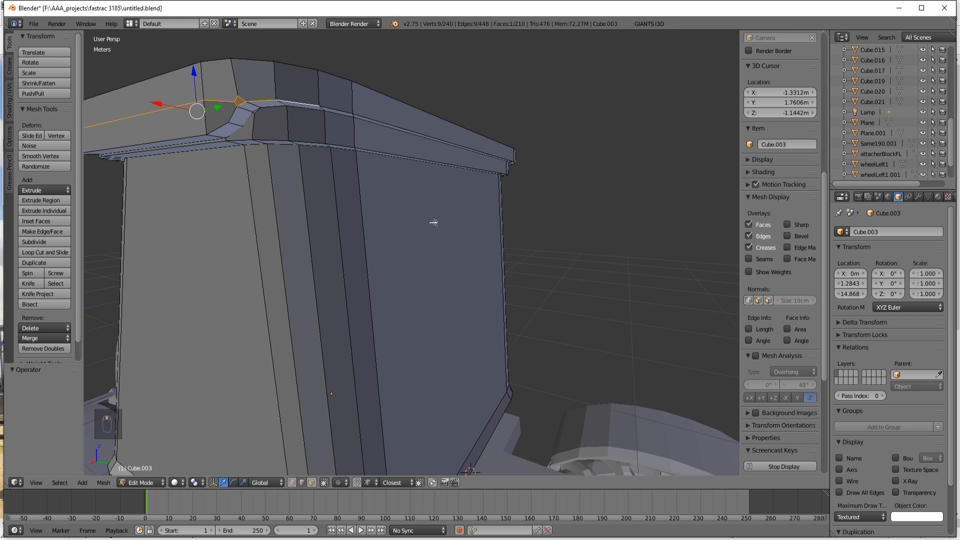
Step: Circle-select the rim edges around the corner and along the adjacent side, and deselect the stray vertical edges above and below them
key(c)
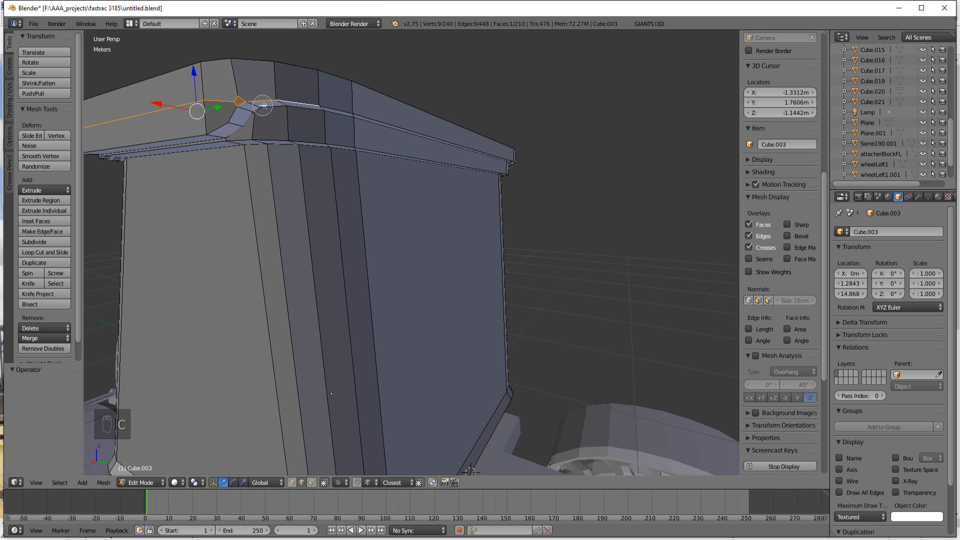
drag(263, 105, 405, 126)
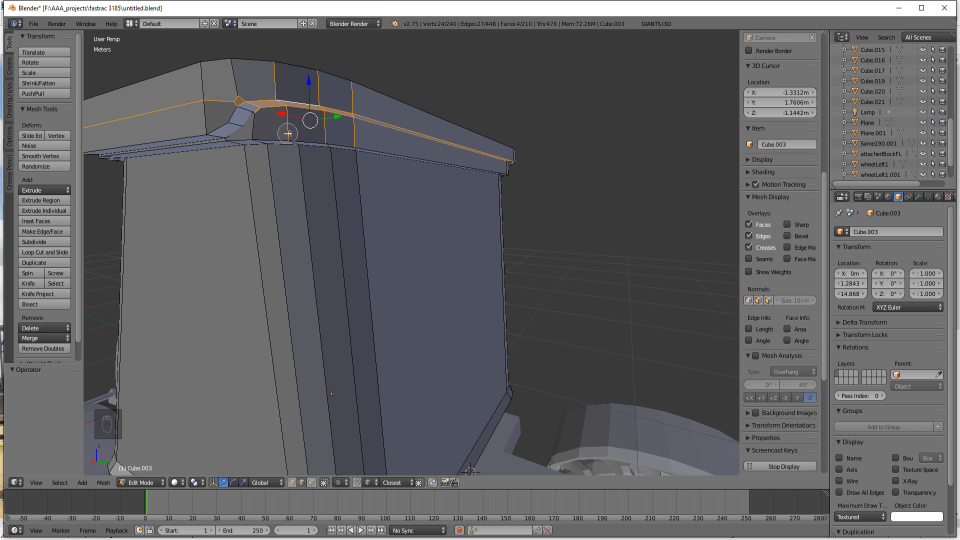
middle_drag(289, 134, 387, 150)
right_click(433, 165)
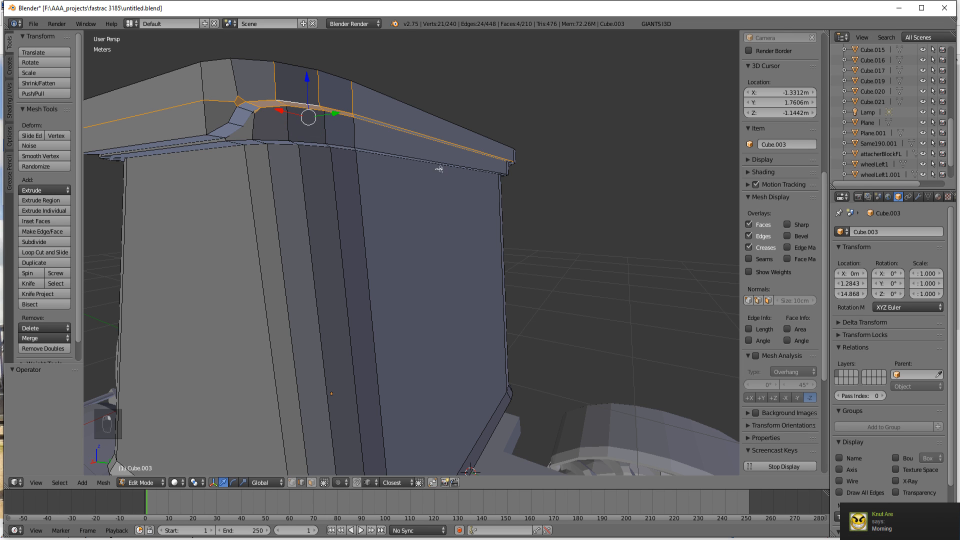
middle_drag(440, 167, 456, 197)
key(c)
middle_drag(207, 79, 302, 82)
right_click(413, 140)
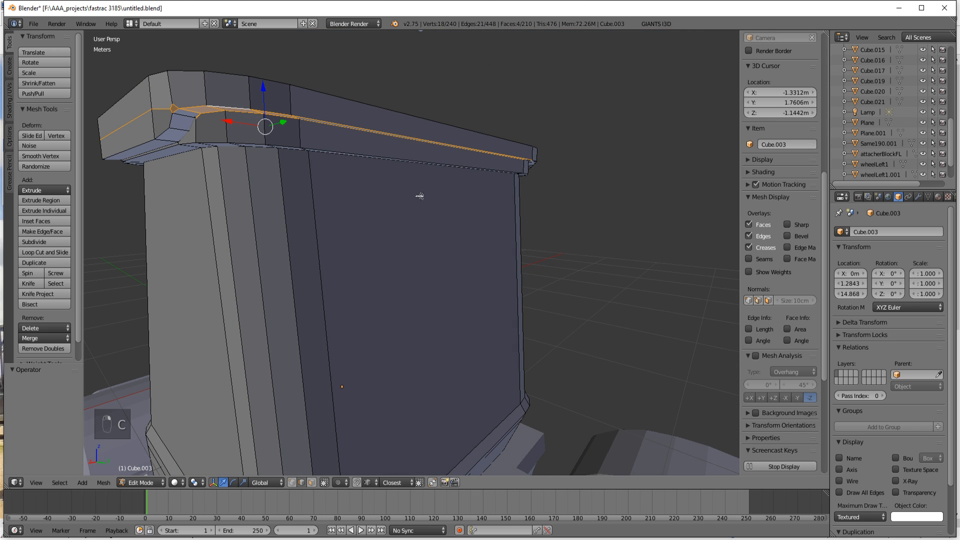
Step: Switch to wireframe display and add the rim edges around the next roof corner with circle selection
middle_drag(420, 197, 349, 168)
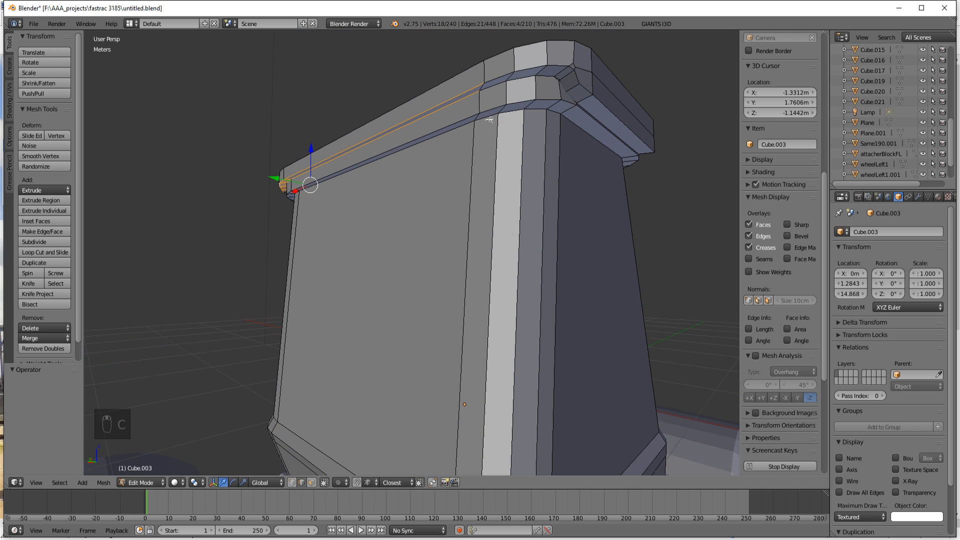
key(z)
key(c)
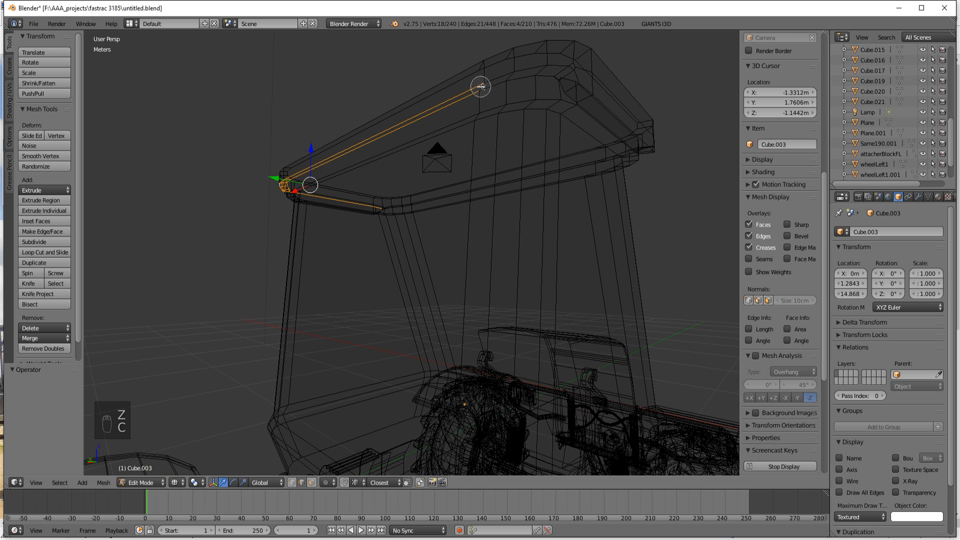
mouse_move(481, 85)
mouse_down()
mouse_move(583, 65)
mouse_move(596, 72)
mouse_up()
mouse_move(596, 72)
middle_down()
mouse_move(539, 113)
mouse_move(488, 108)
mouse_move(562, 102)
mouse_move(475, 64)
mouse_move(585, 43)
mouse_move(575, 47)
mouse_move(584, 100)
middle_up()
right_click(590, 161)
Step: Circle-select the rim edges around the remaining roof corner and deselect the stray cab pillar and lower rim edges
mouse_move(592, 168)
middle_down()
mouse_move(579, 219)
mouse_move(561, 208)
mouse_move(508, 215)
middle_up()
key(c)
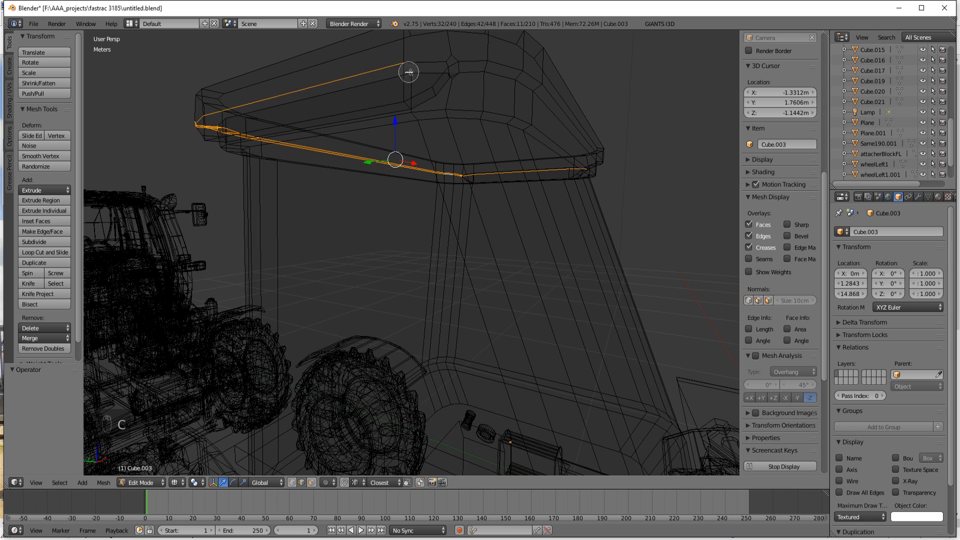
mouse_move(407, 71)
mouse_down()
mouse_move(420, 60)
mouse_move(476, 65)
mouse_move(553, 95)
mouse_move(583, 165)
mouse_move(564, 179)
mouse_up()
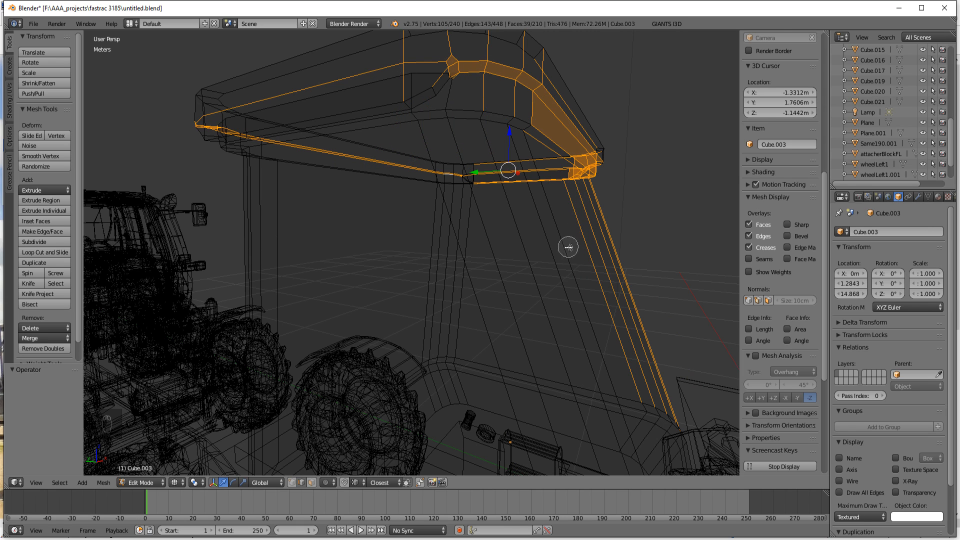
middle_drag(568, 246, 621, 227)
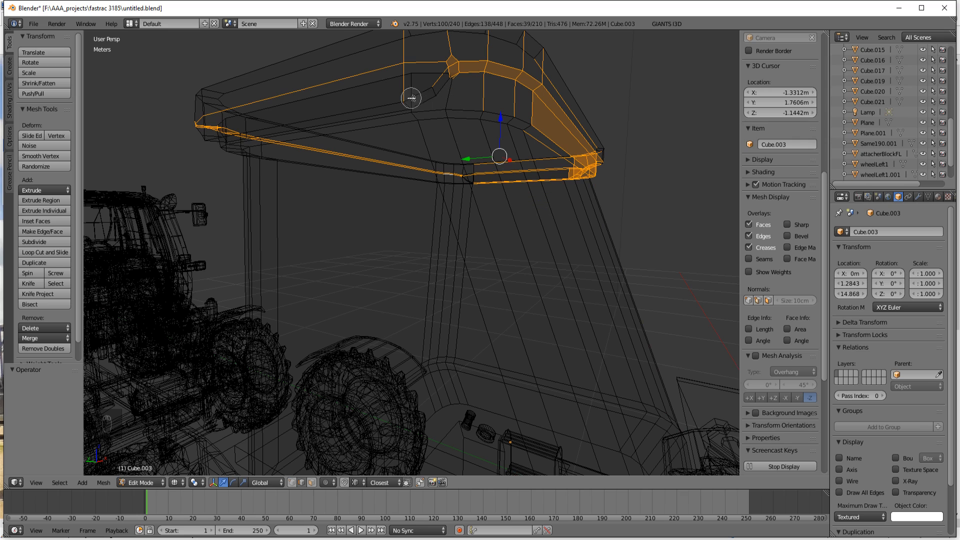
middle_drag(407, 96, 428, 92)
mouse_move(519, 120)
middle_down()
mouse_move(528, 125)
mouse_move(504, 133)
middle_up()
right_click(510, 115)
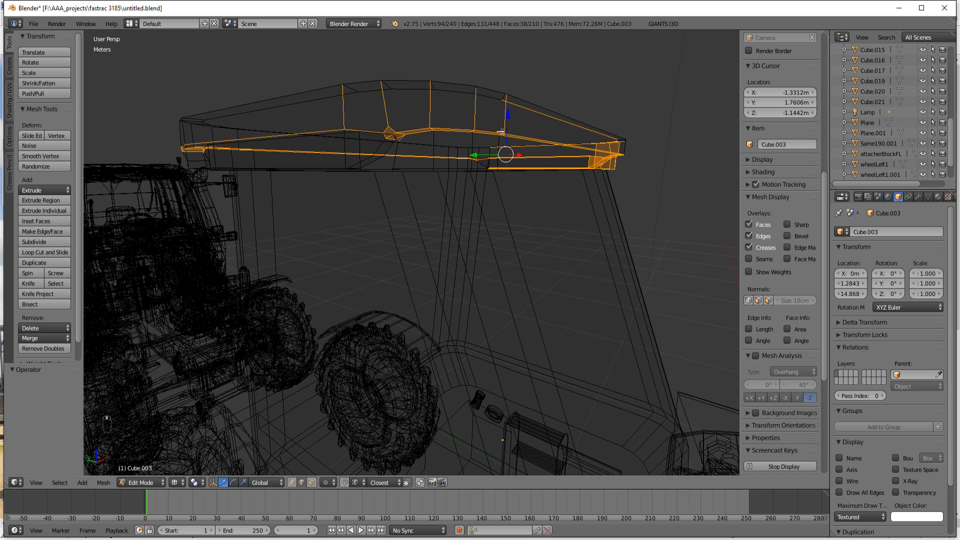
Step: Circle-deselect the stray vertical, upper and lower edges around the roof corners so only the rim edge line stays selected
key(c)
mouse_move(360, 79)
middle_down()
mouse_move(343, 90)
mouse_move(538, 93)
middle_up()
right_click(586, 111)
middle_drag(586, 111, 587, 168)
key(c)
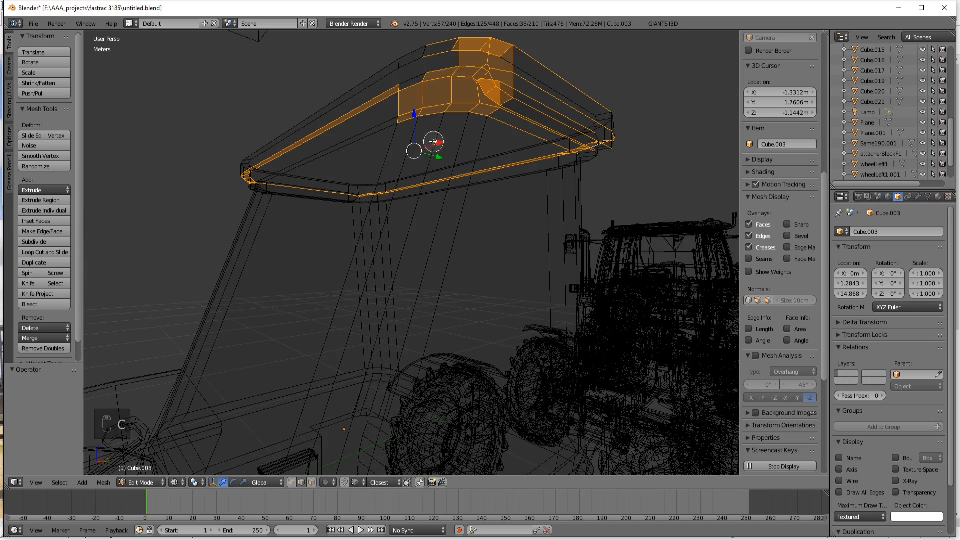
mouse_move(407, 125)
middle_down()
mouse_move(457, 105)
mouse_move(522, 111)
mouse_move(491, 100)
mouse_move(509, 98)
middle_up()
middle_drag(421, 40, 537, 52)
key(Escape)
mouse_move(487, 122)
middle_down()
mouse_move(508, 133)
mouse_move(448, 122)
mouse_move(498, 136)
middle_up()
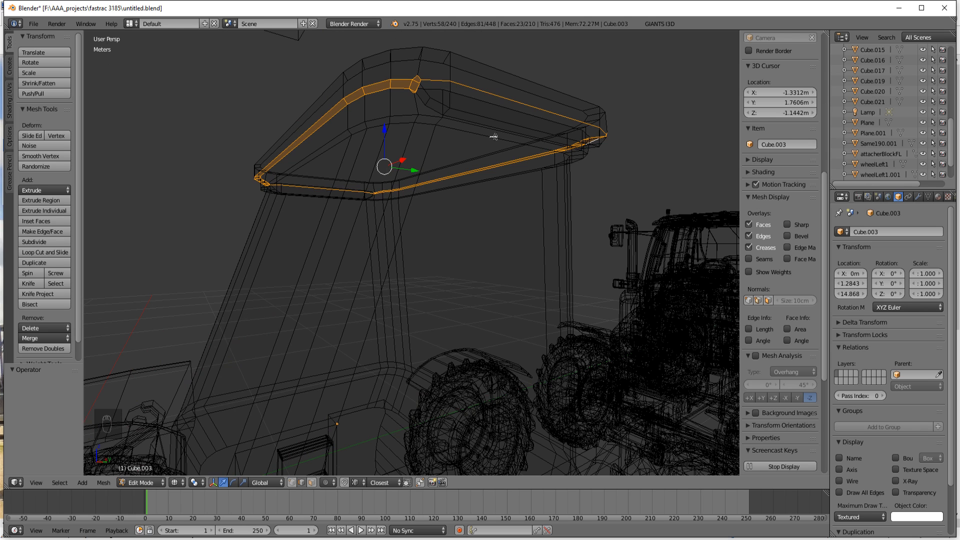
Step: Try raising the selected rim edges 4.536 cm along Z in solid display, and undo the move
key(z)
middle_drag(487, 179, 367, 154)
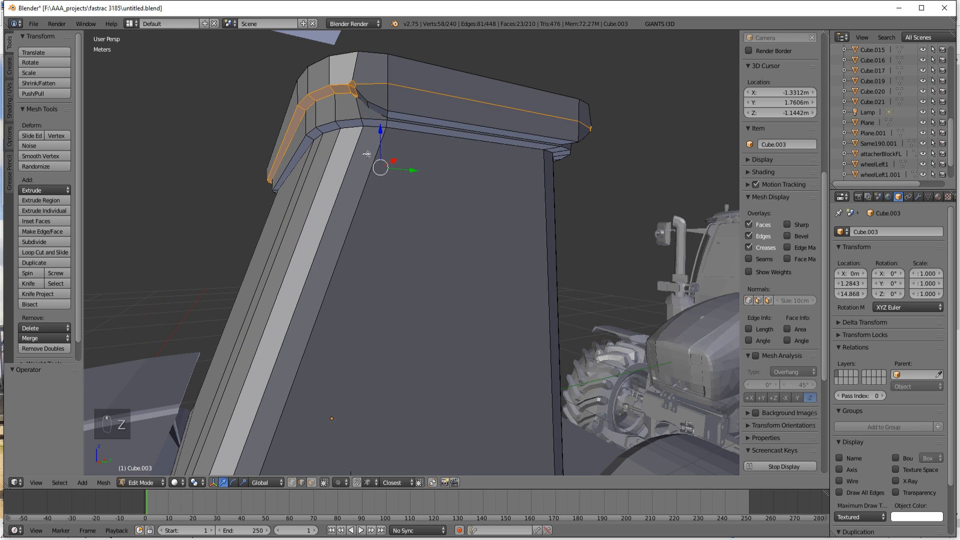
drag(382, 131, 384, 123)
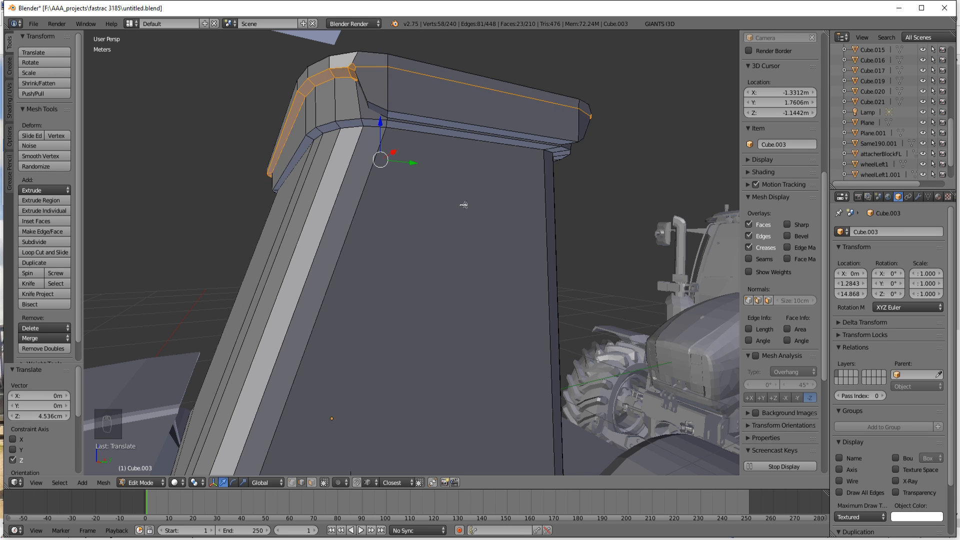
middle_drag(464, 204, 418, 206)
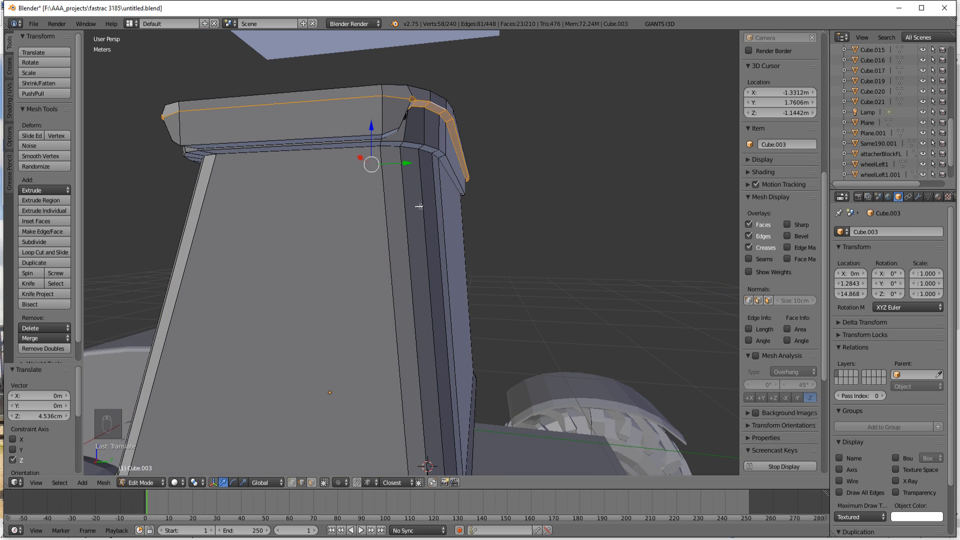
middle_drag(419, 206, 404, 202)
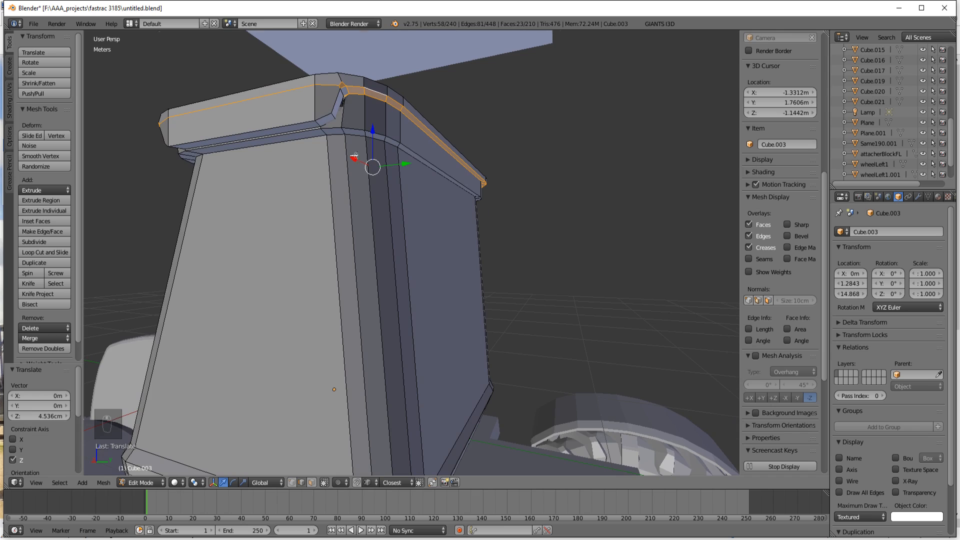
scroll(355, 156, up, 2)
middle_drag(353, 152, 356, 172)
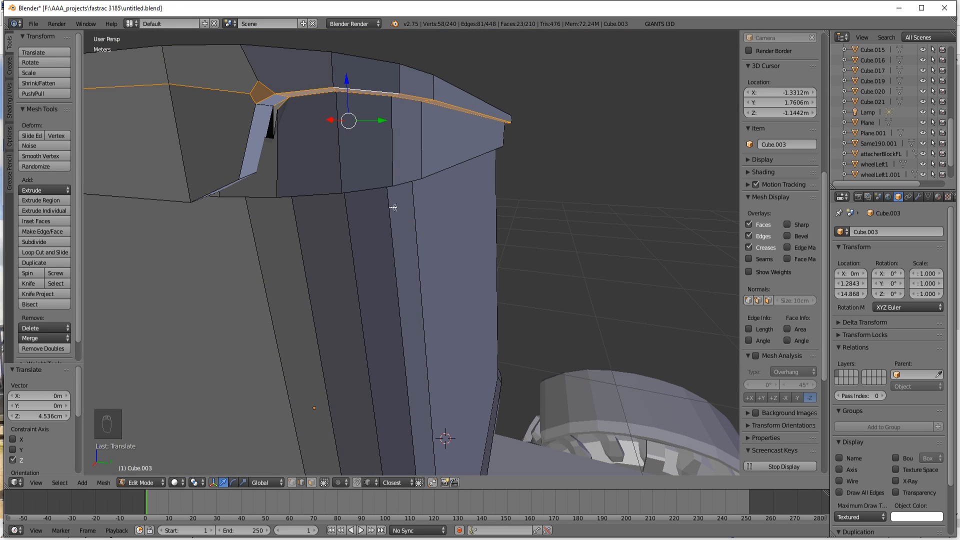
key(ctrl+z)
middle_drag(369, 206, 352, 211)
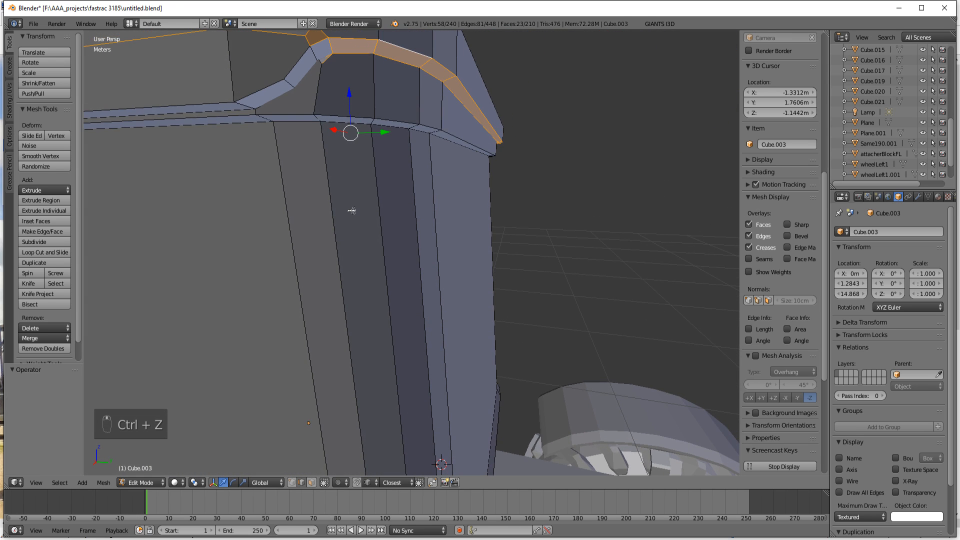
Step: In wireframe display, circle-select the missed edges at the rim's bevelled corner and deselect the stray edges below it
key(z)
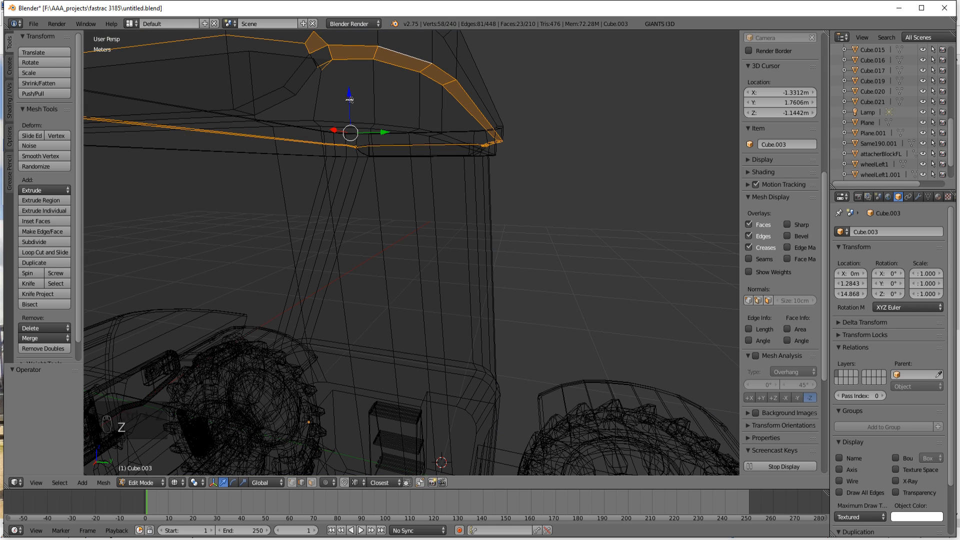
key(c)
mouse_move(328, 77)
mouse_down()
mouse_move(315, 60)
mouse_move(279, 68)
mouse_up()
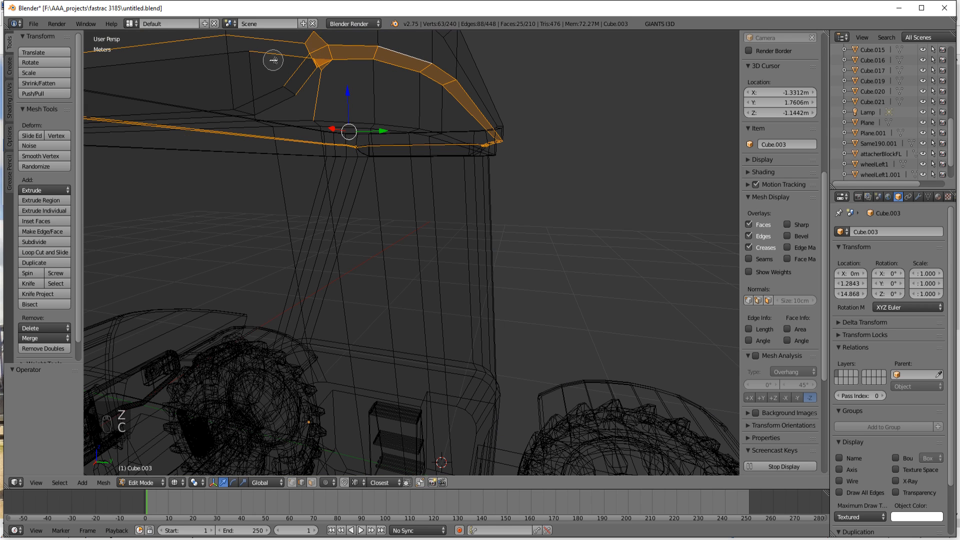
middle_drag(274, 61, 324, 110)
right_click(341, 141)
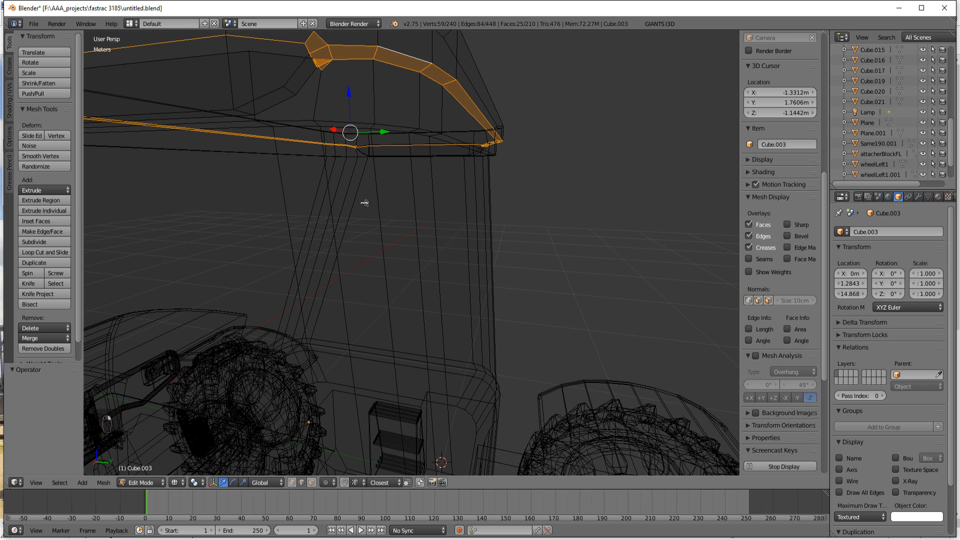
Step: Return to solid display and raise the selected rim edges 2.999 cm and another 1.863 cm along Z
key(z)
drag(348, 91, 350, 86)
scroll(347, 94, down, 4)
middle_drag(371, 201, 369, 176)
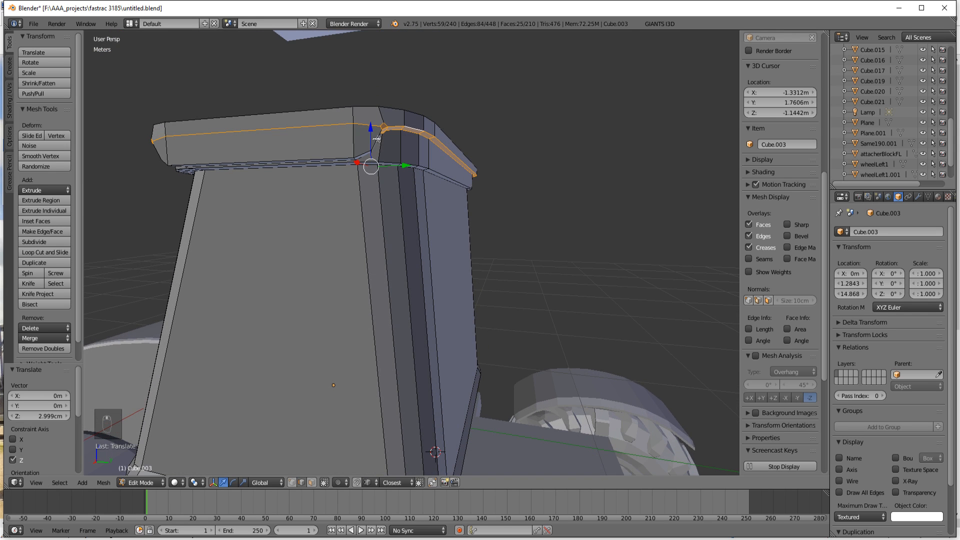
drag(372, 127, 389, 152)
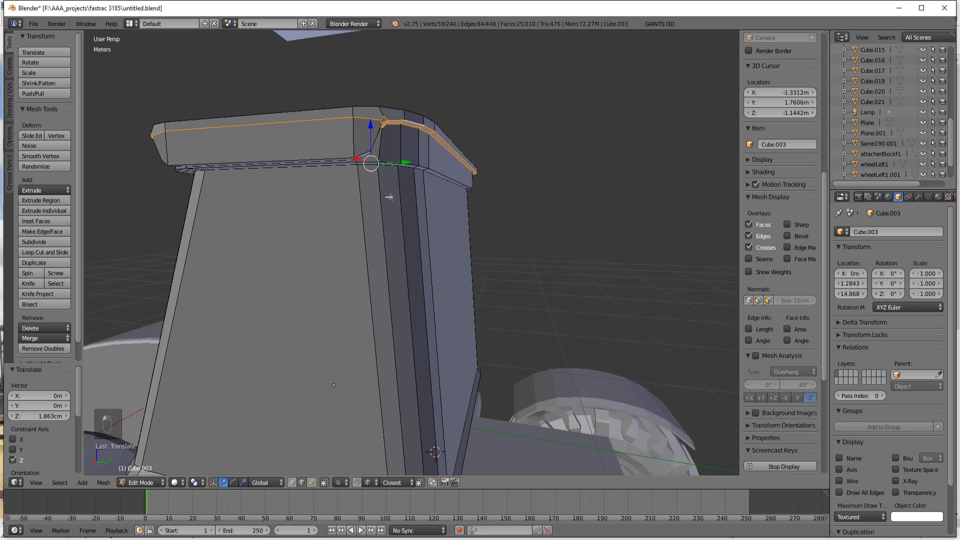
middle_drag(389, 197, 384, 188)
Step: Select the edges at the lower ends of the rim's sloped step on both cab sides and move them -2.922 cm along Y
right_click(362, 138)
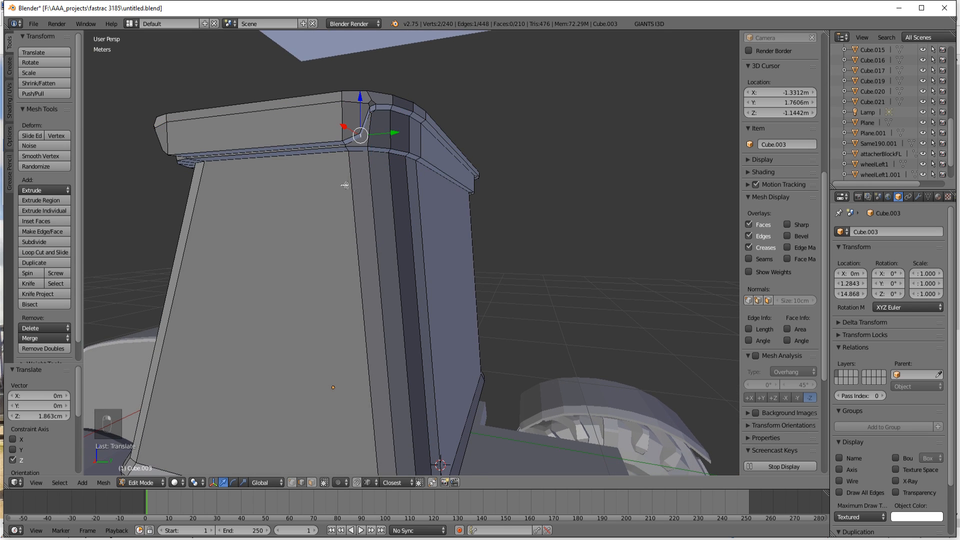
scroll(347, 185, up, 3)
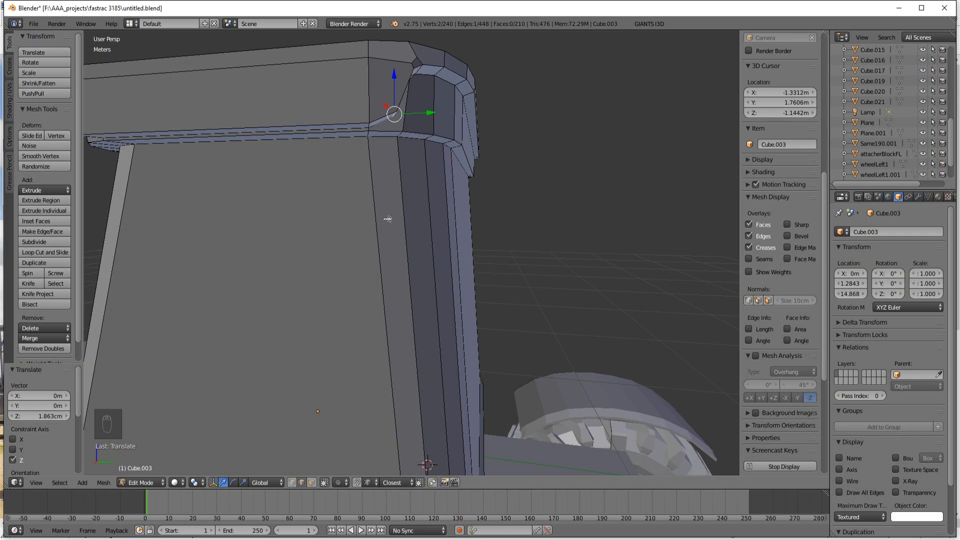
shift+right_click(370, 126)
middle_drag(483, 252, 308, 195)
middle_drag(348, 143, 435, 130)
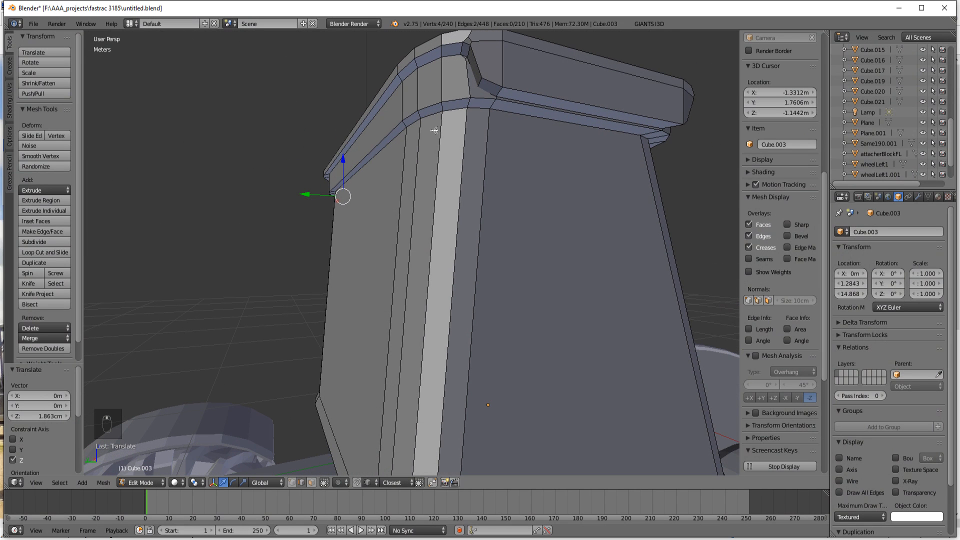
shift+right_click(483, 84)
shift+right_click(497, 93)
drag(345, 167, 351, 168)
Step: Compare the roof with the paint.net reference photo and move the selected step edges another -2.558 cm along Y
click(471, 539)
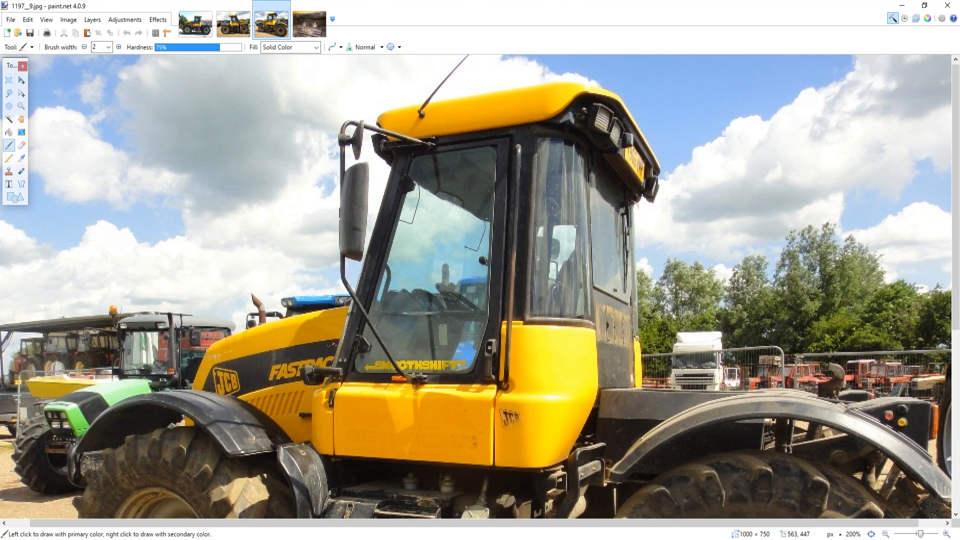
click(470, 539)
mouse_move(465, 345)
middle_down()
mouse_move(542, 362)
mouse_move(587, 386)
middle_up()
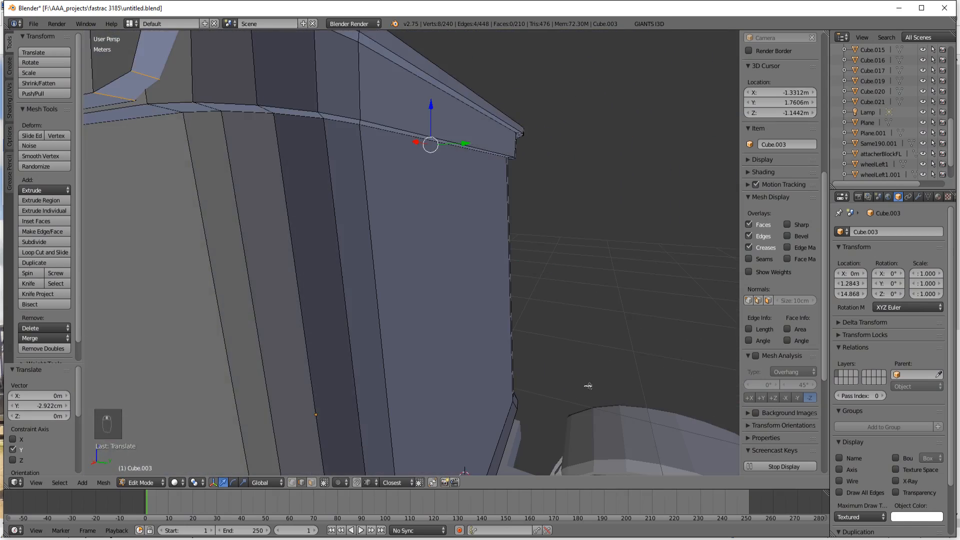
scroll(467, 312, down, 2)
middle_drag(465, 309, 477, 303)
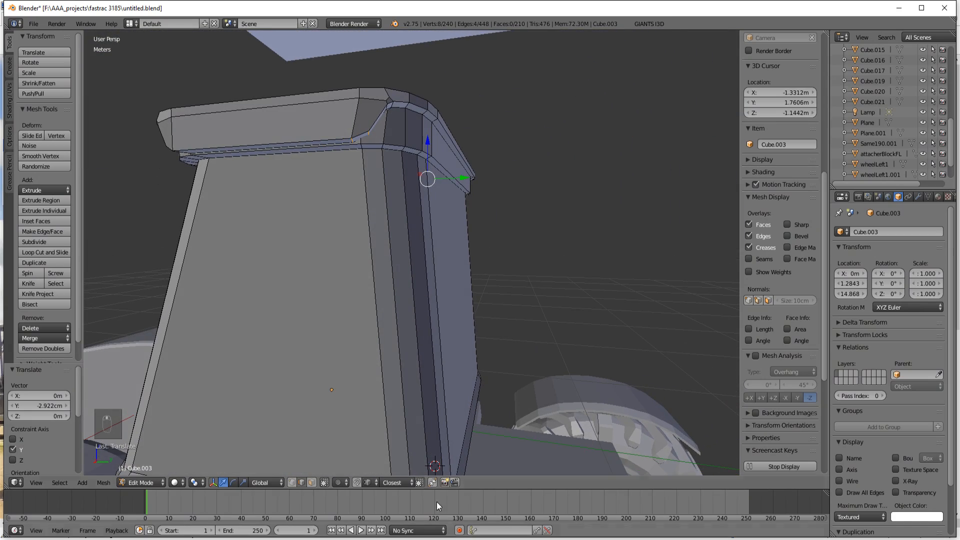
click(471, 539)
click(470, 539)
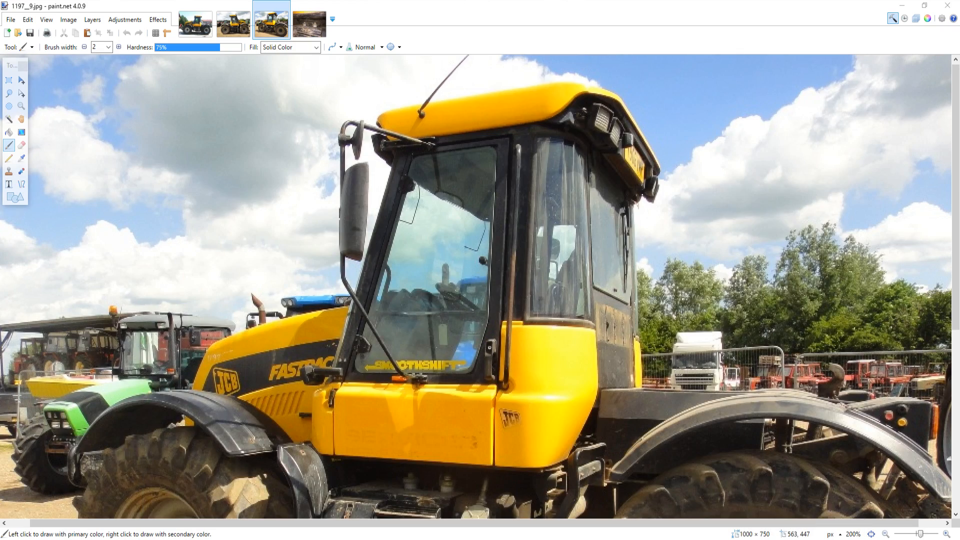
click(470, 539)
click(470, 539)
drag(460, 178, 458, 177)
Step: Compare the cab roof's rear corner and stepped rim with the tractor reference photo in paint.net
click(470, 539)
click(550, 539)
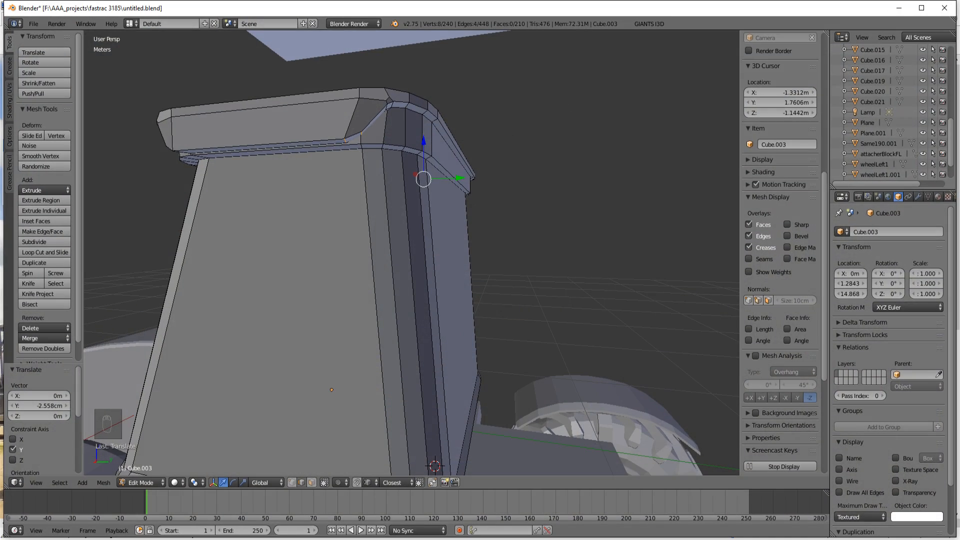
click(550, 539)
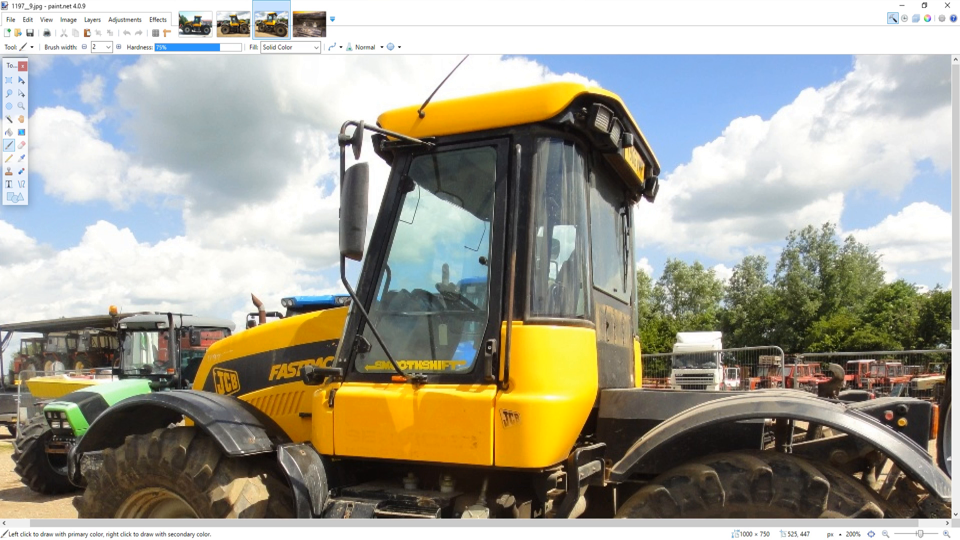
click(550, 539)
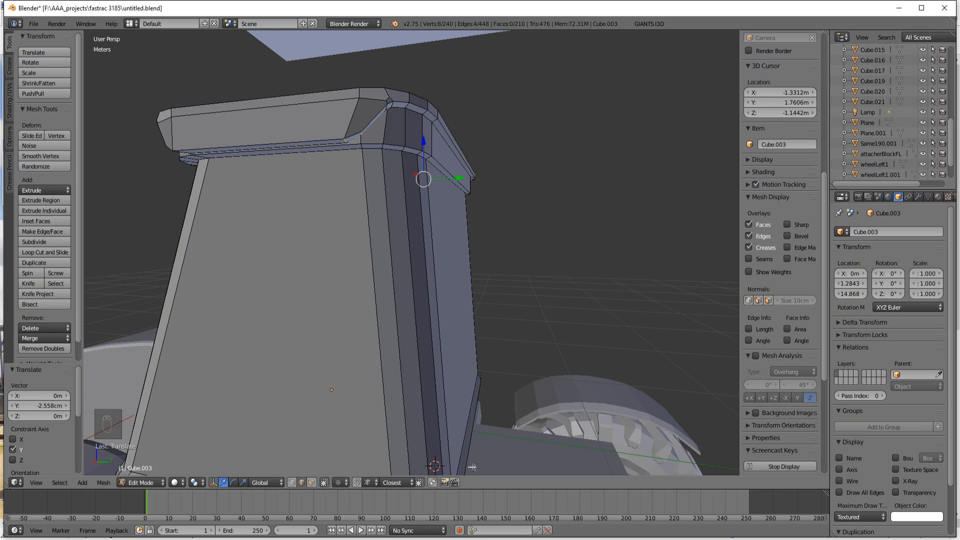
click(550, 539)
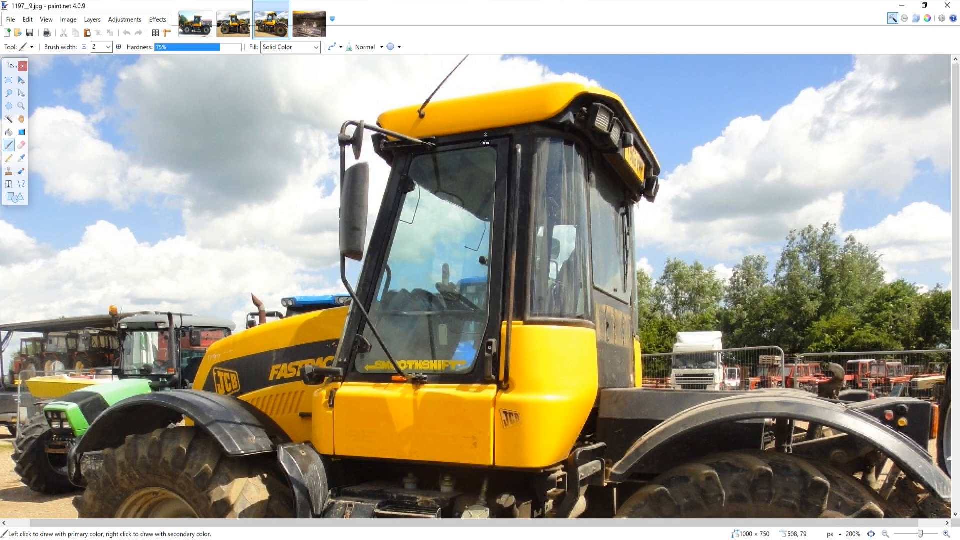
mouse_move(477, 539)
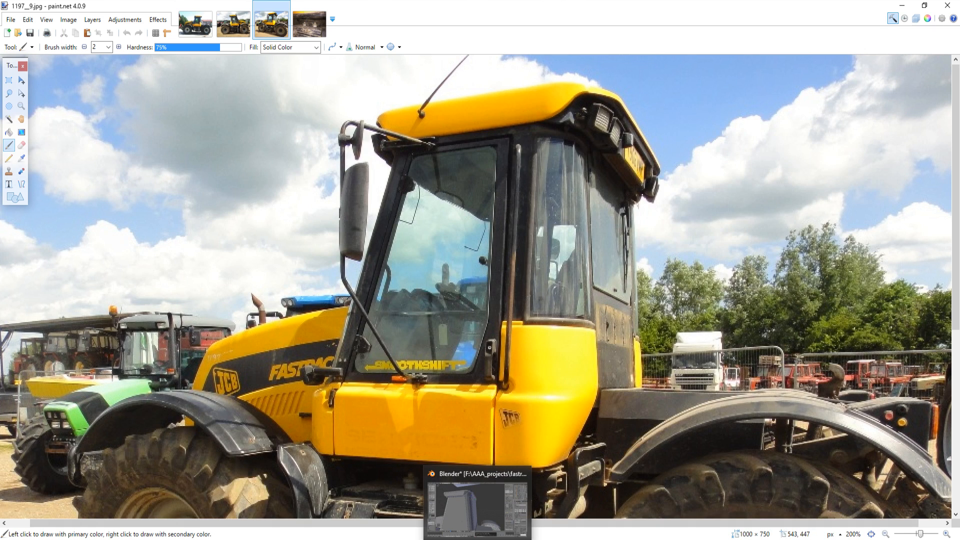
click(477, 505)
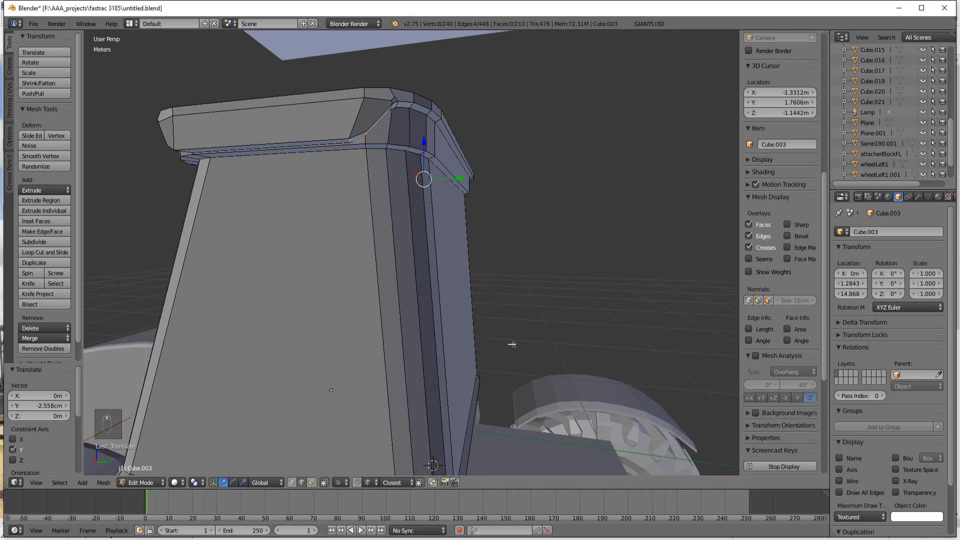
Step: Add the vertical corner edges and the long rim edges on the roof's rear side with circle selection
middle_drag(444, 245, 437, 241)
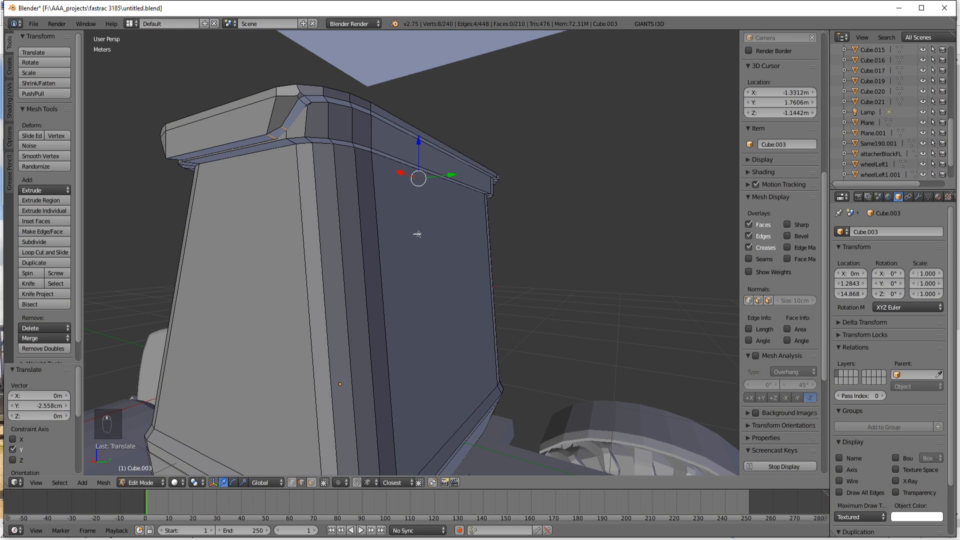
key(c)
click(311, 122)
mouse_move(311, 122)
mouse_down()
mouse_move(355, 120)
mouse_move(437, 155)
mouse_up()
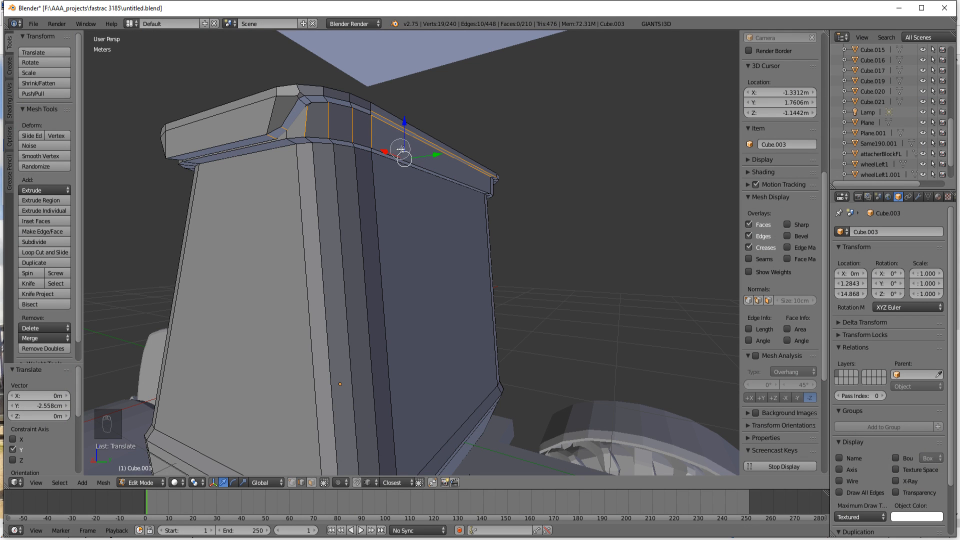
right_click(412, 157)
middle_drag(442, 169, 417, 168)
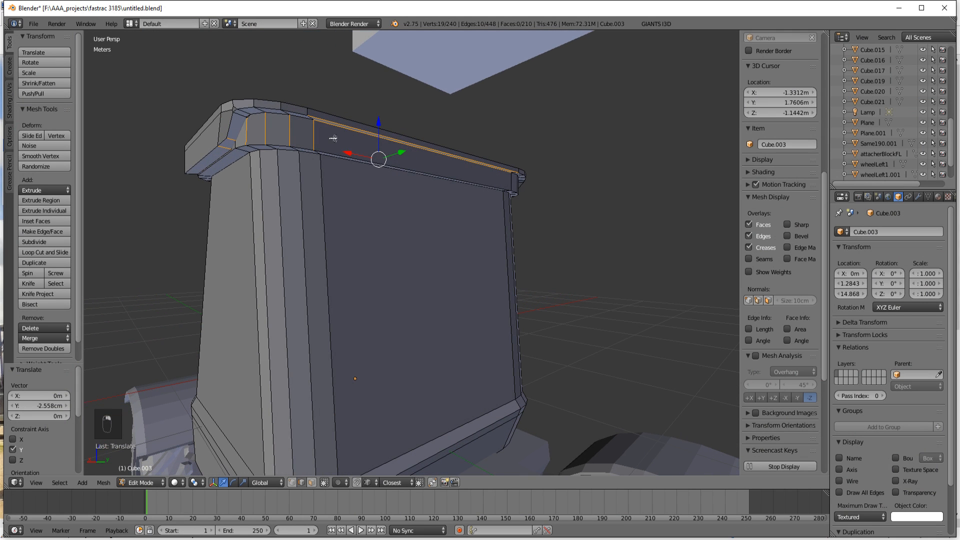
middle_drag(345, 200, 303, 173)
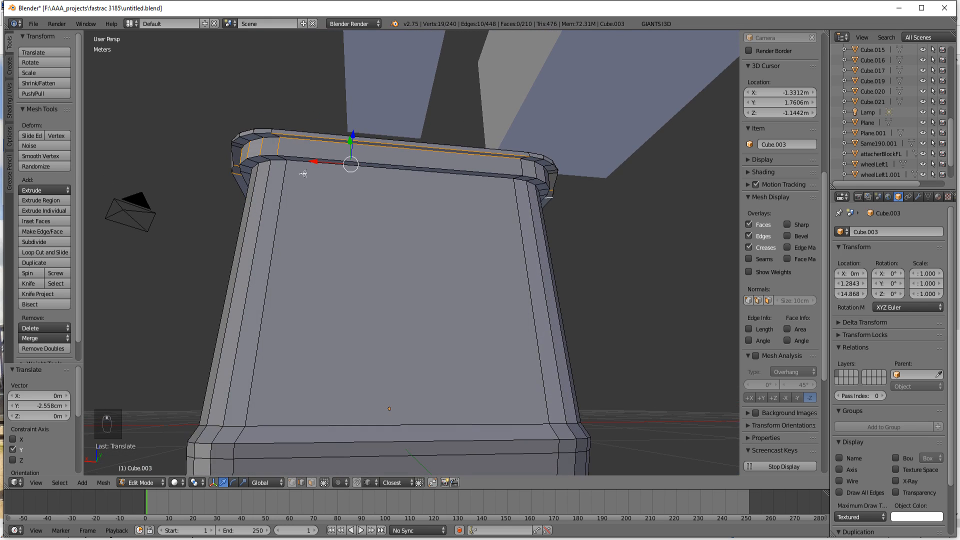
Step: Switch to wireframe display and circle-select the remaining edges along the roof's rear rim and around both corners
key(z)
key(c)
mouse_move(295, 134)
mouse_down()
mouse_move(235, 137)
mouse_move(538, 155)
mouse_move(558, 164)
mouse_move(552, 186)
mouse_up()
right_click(391, 152)
middle_drag(309, 211, 418, 246)
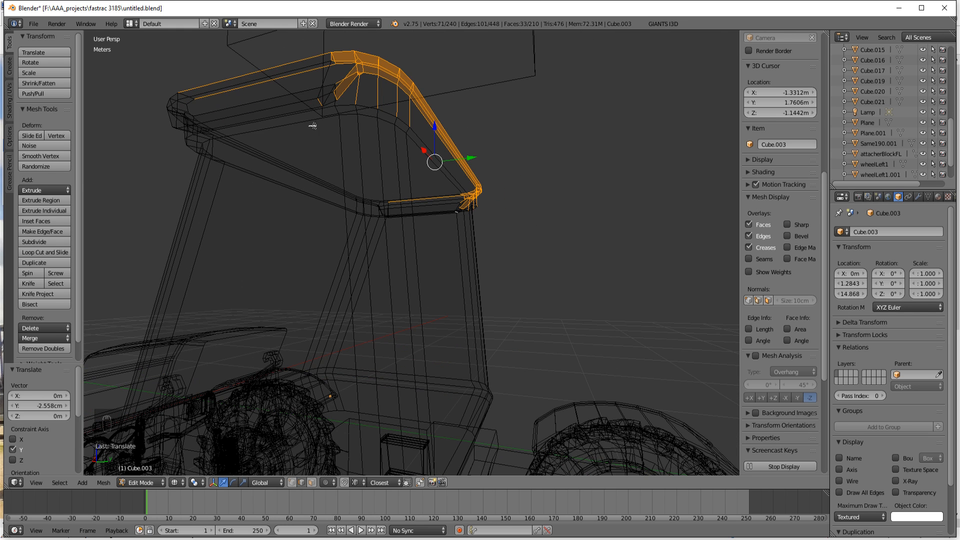
Step: Circle-deselect the stray long edges running along both cab sides from the selected rear rim
key(c)
middle_drag(253, 66, 257, 72)
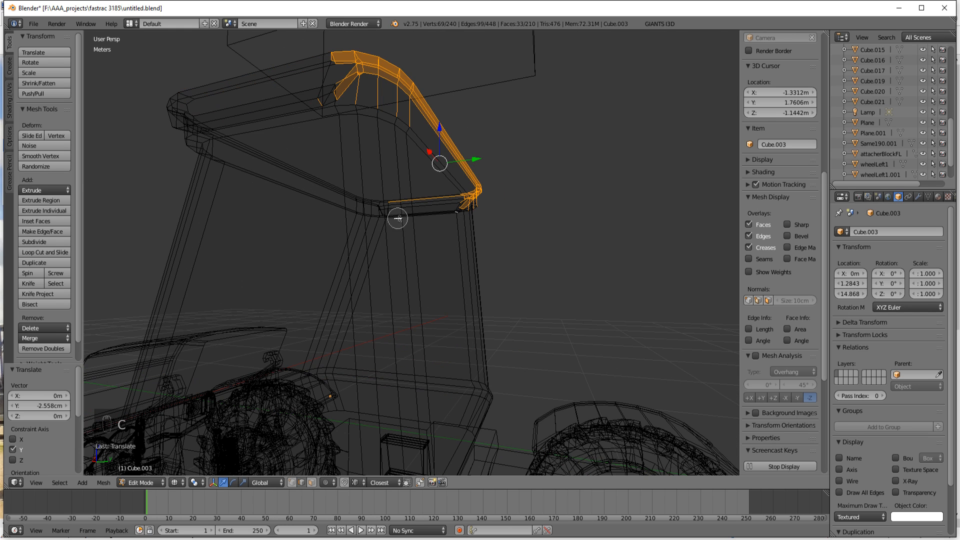
middle_drag(440, 225, 446, 220)
right_click(409, 228)
key(c)
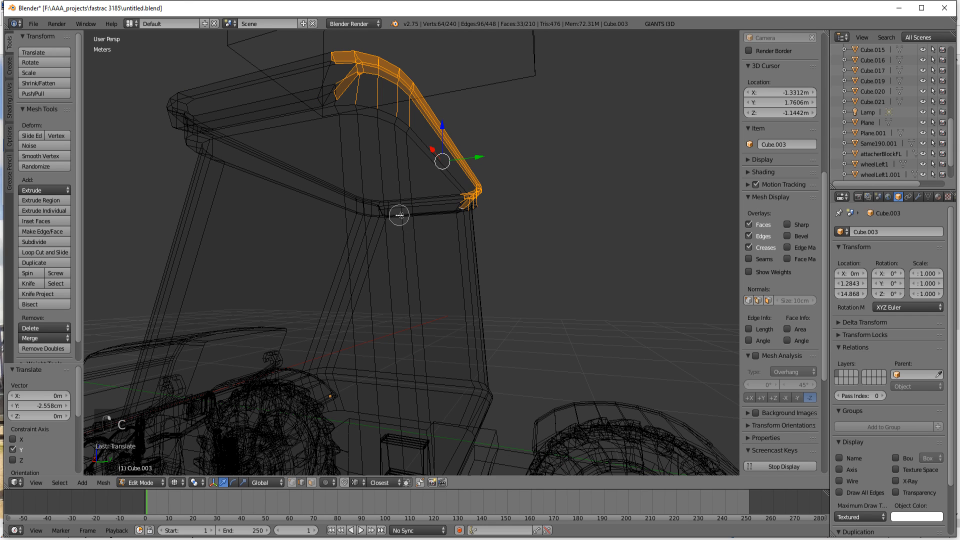
right_click(400, 216)
Step: Return to solid display and move the selected rear rim section 10.548 cm along Y
key(z)
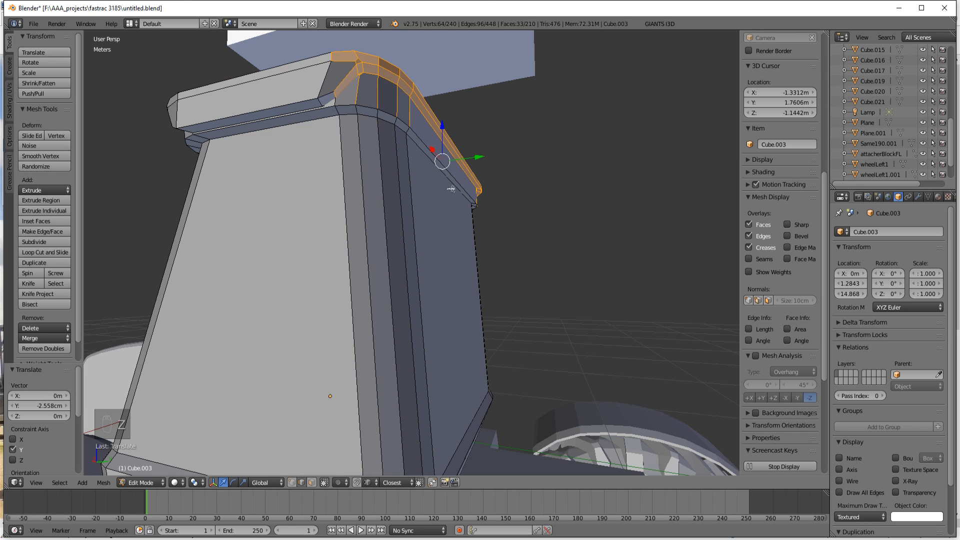
drag(479, 163, 498, 156)
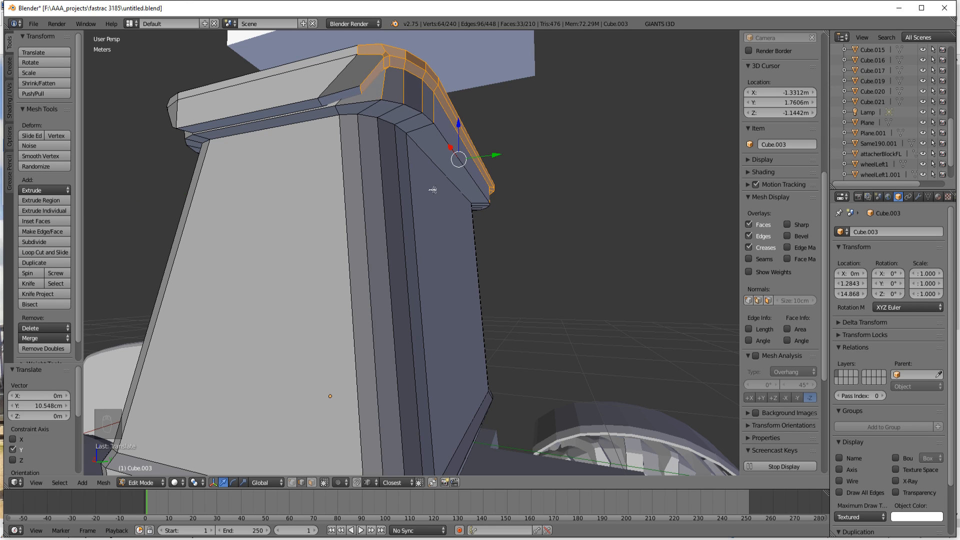
Step: Undo the last rear rim move and add the missed edge beneath each rear roof corner to the selection
key(ctrl+z)
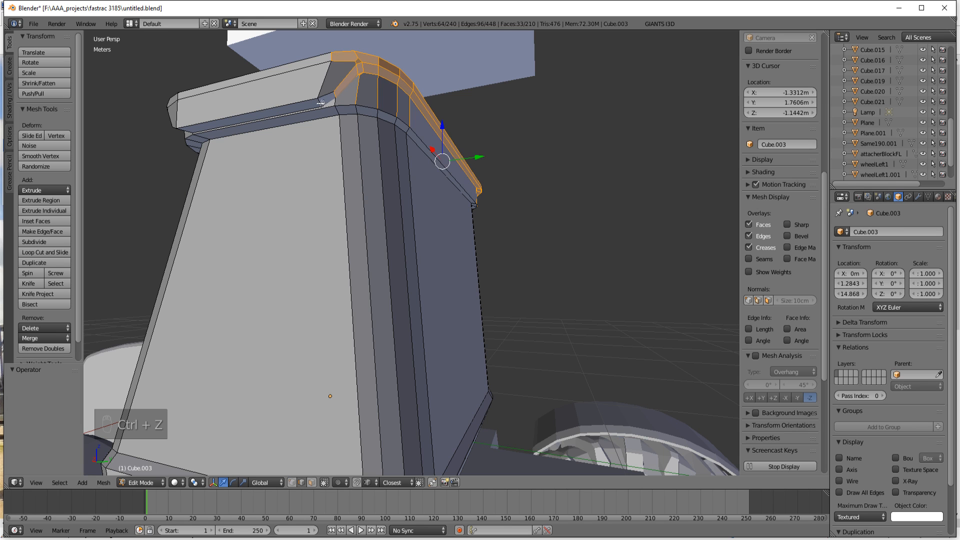
middle_drag(490, 210, 469, 186)
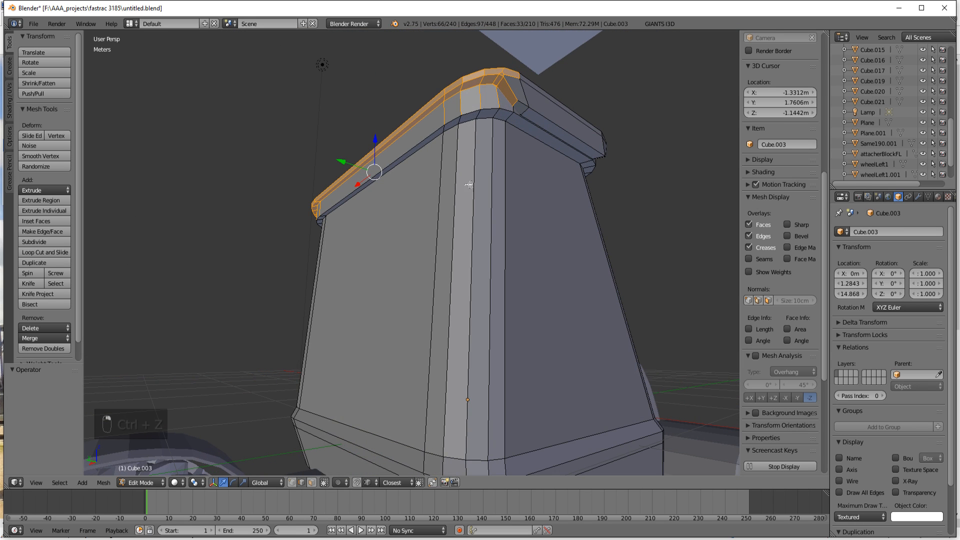
shift+right_click(524, 118)
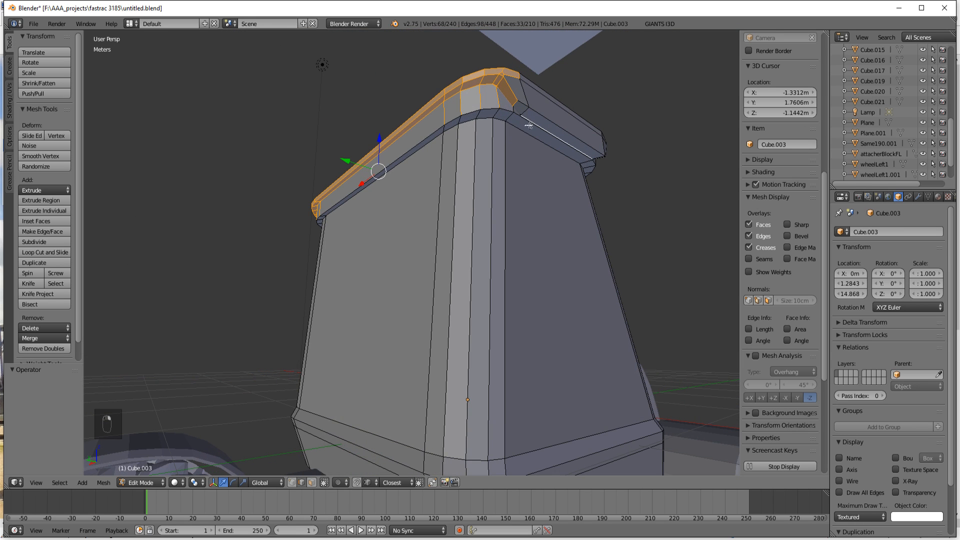
shift+right_click(531, 123)
shift+right_click(528, 116)
shift+right_click(579, 134)
shift+right_click(546, 136)
Step: Move the extended rear rim selection 10.695 cm along Y and compare the roof shape with the tractor photo
drag(346, 160, 331, 158)
middle_drag(314, 253, 443, 270)
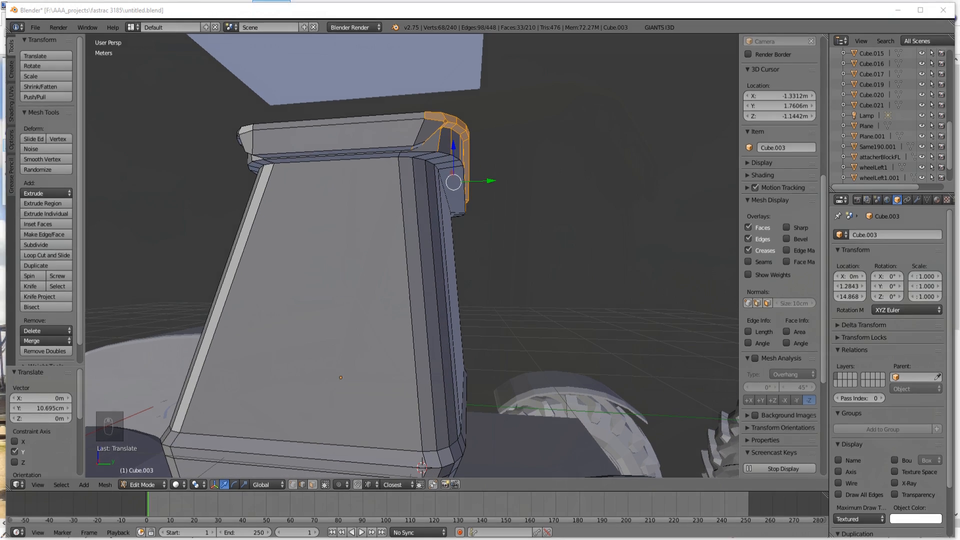
key(alt+Tab)
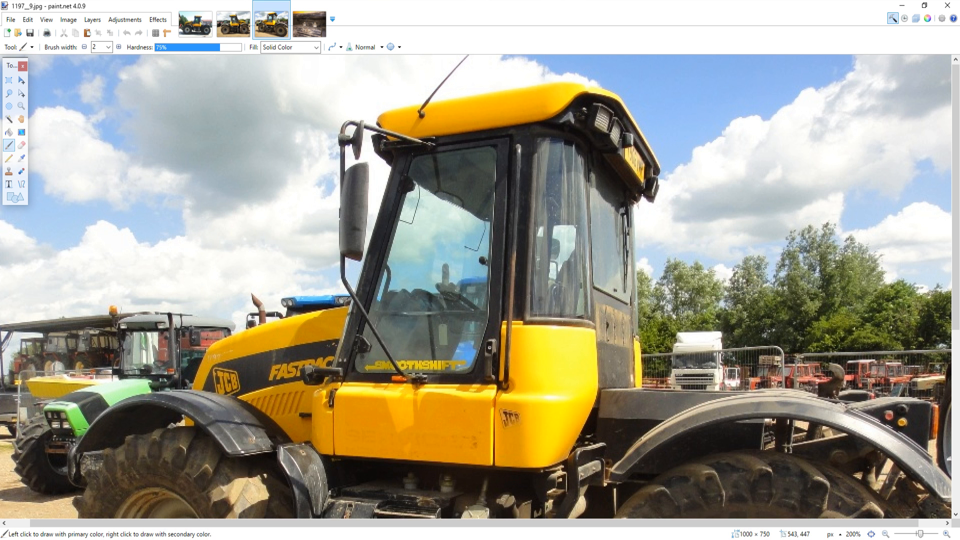
click(493, 529)
click(492, 529)
click(492, 529)
Step: Leave mesh editing, set the viewport shading to Material, and examine the cab's shape against the reference photo in paint.net
key(Tab)
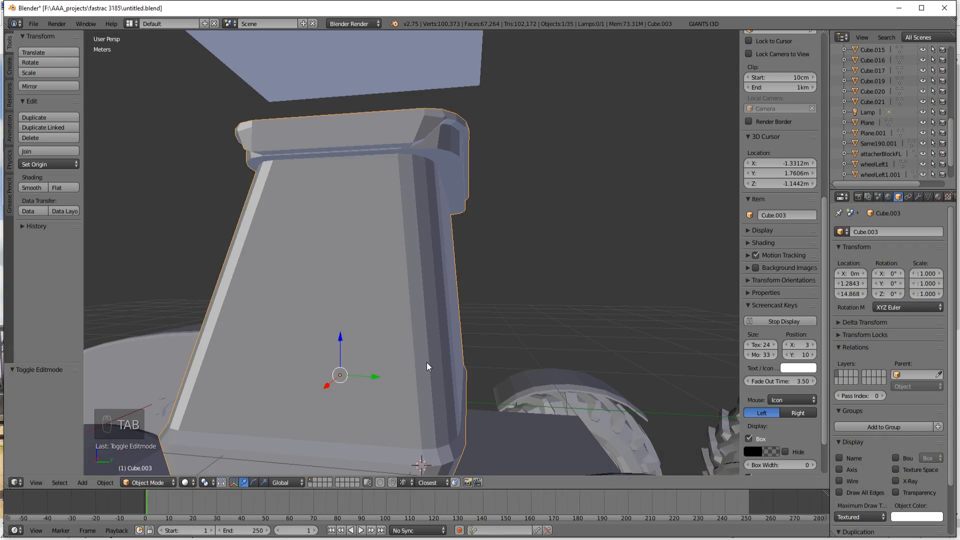
scroll(408, 390, up, 1)
click(187, 483)
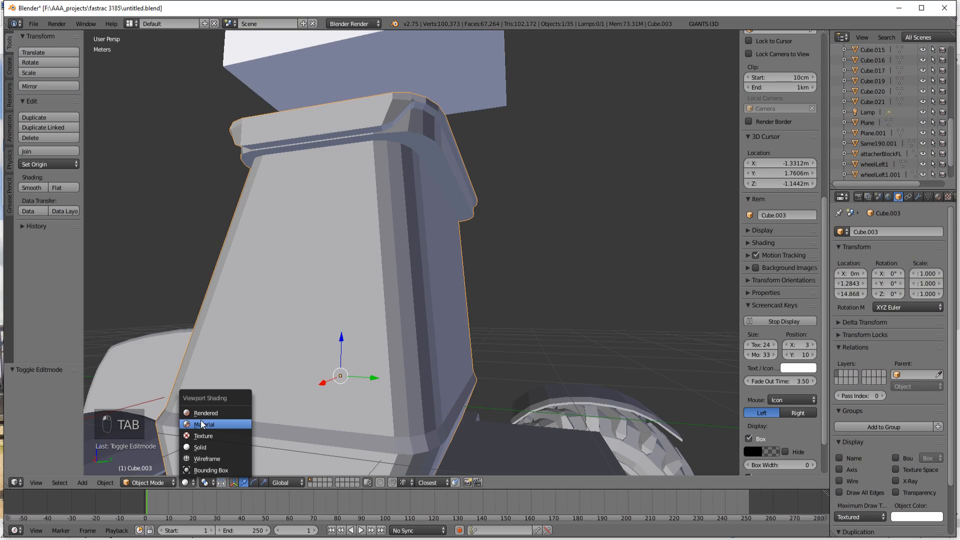
click(201, 424)
middle_drag(400, 311, 403, 308)
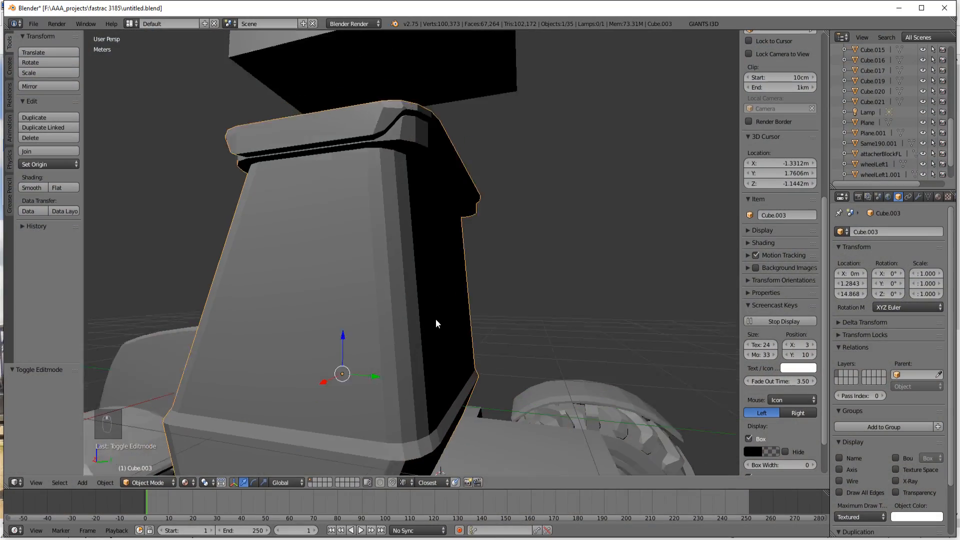
middle_drag(436, 319, 463, 322)
scroll(407, 340, up, 1)
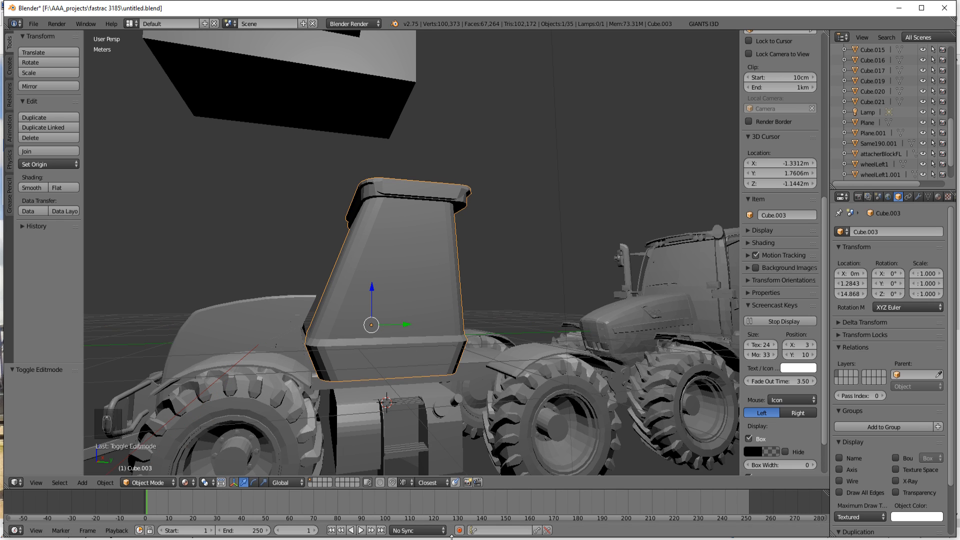
click(282, 539)
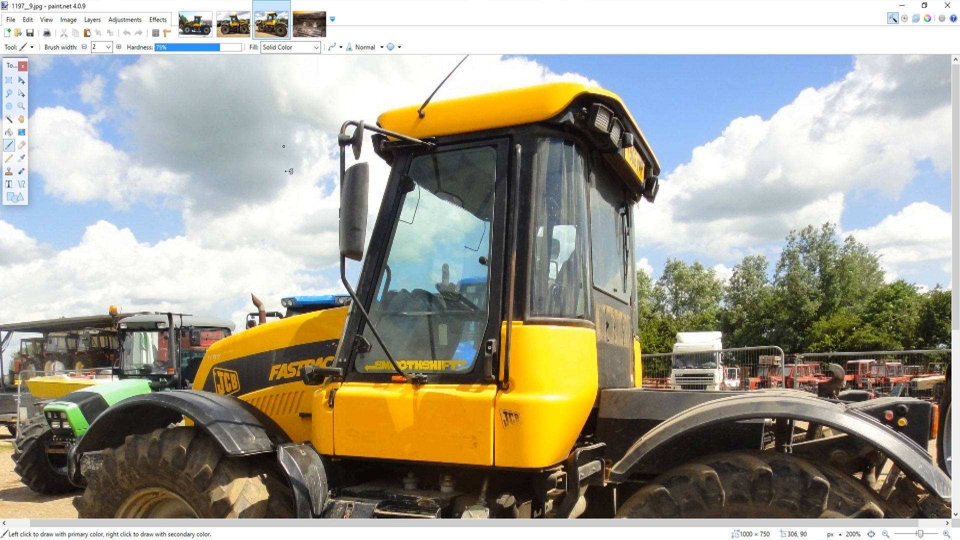